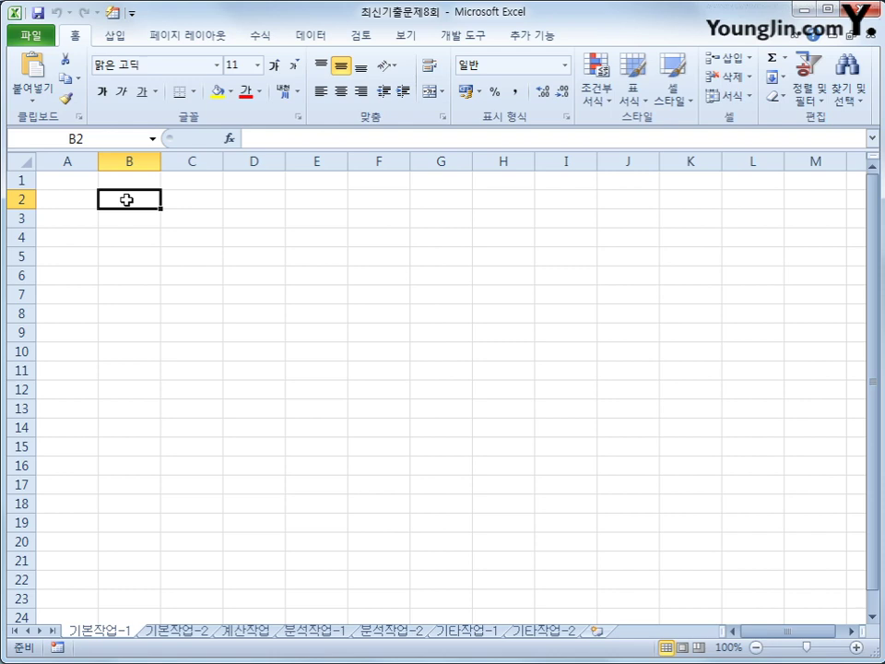
# - Start a Microsoft Query import using MS Access Database as the data source
pyautogui.click(311, 36)
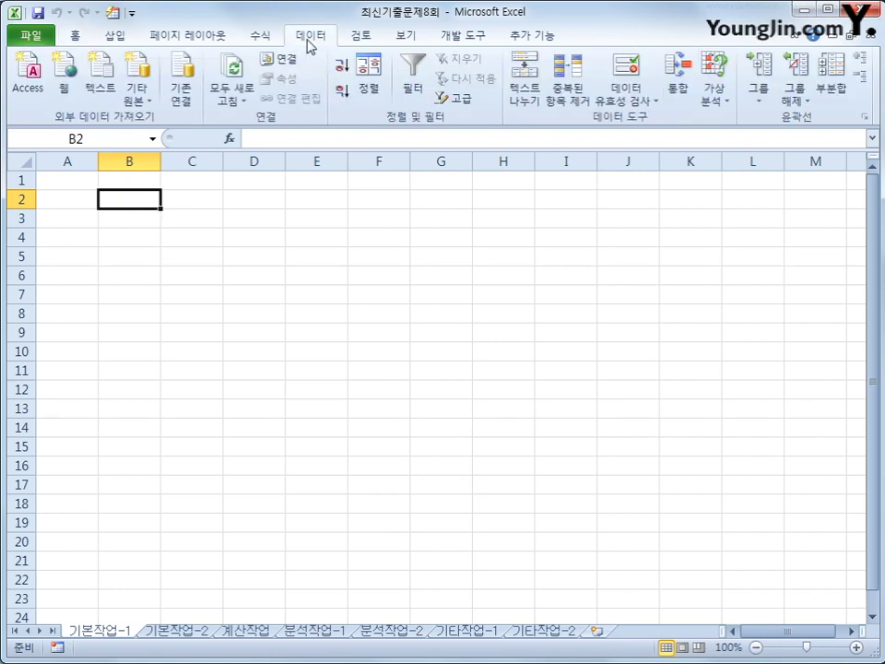
pyautogui.click(149, 96)
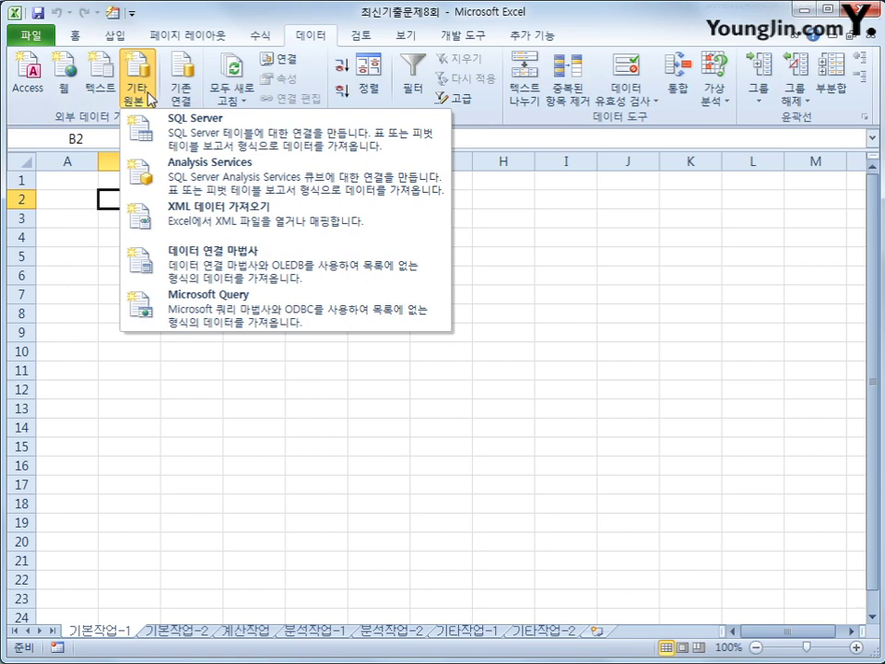
pyautogui.click(198, 312)
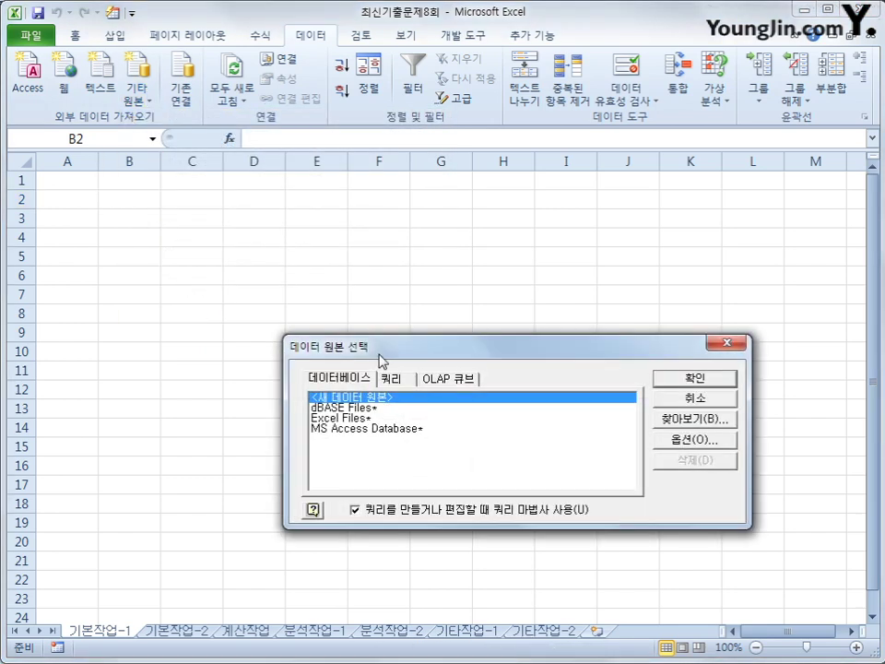
pyautogui.moveTo(378, 347); pyautogui.dragTo(396, 213)
pyautogui.click(399, 289)
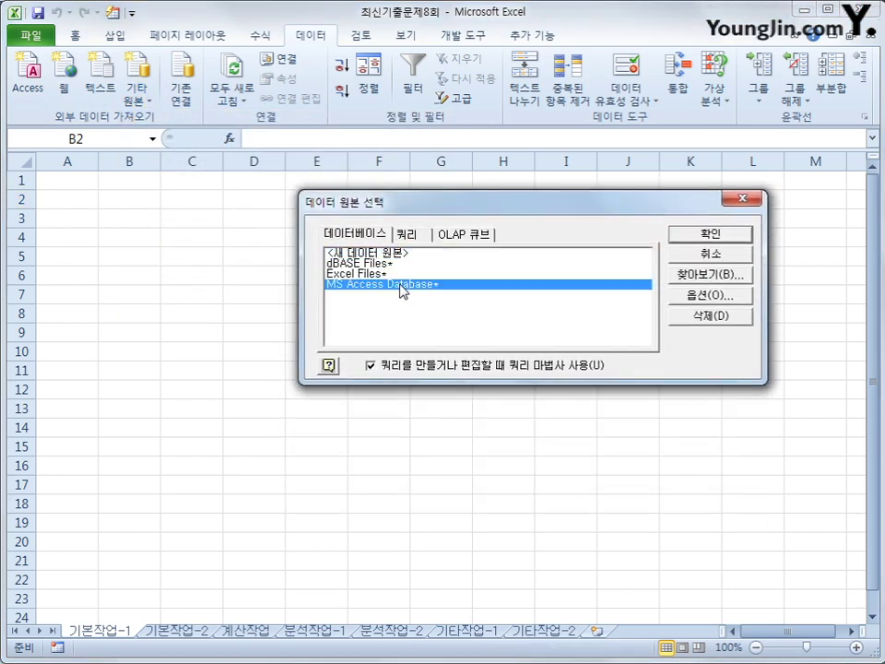
pyautogui.click(703, 241)
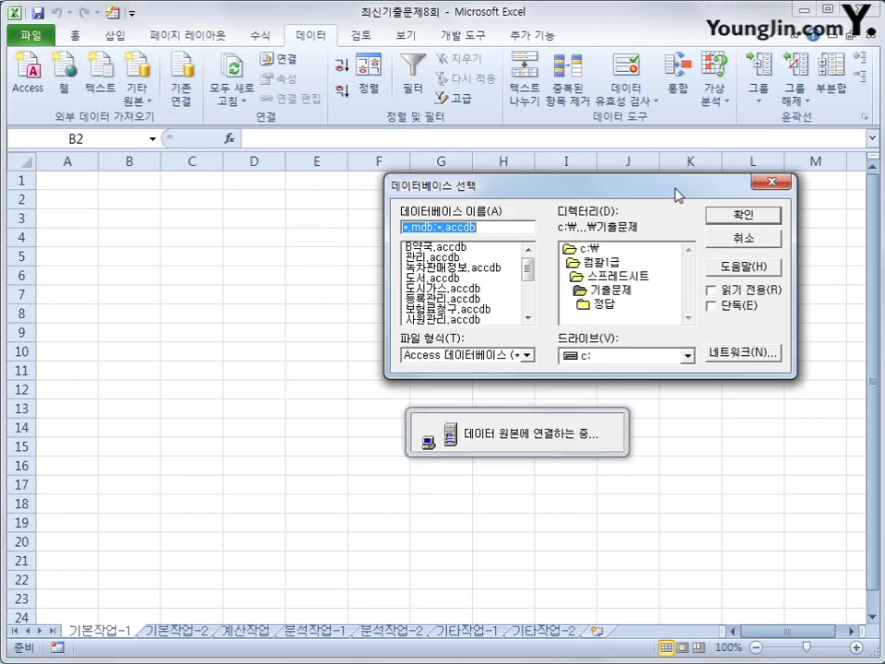
# - Select 판매.accdb in the 기출문제 folder as the database to query
pyautogui.moveTo(676, 192); pyautogui.dragTo(692, 199)
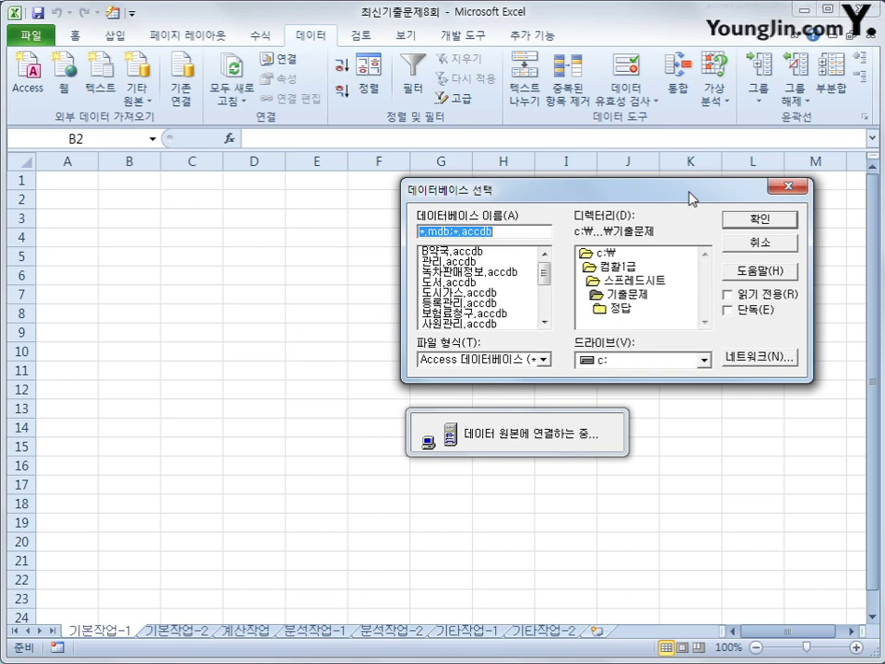
pyautogui.moveTo(545, 275); pyautogui.dragTo(545, 304)
pyautogui.click(455, 304)
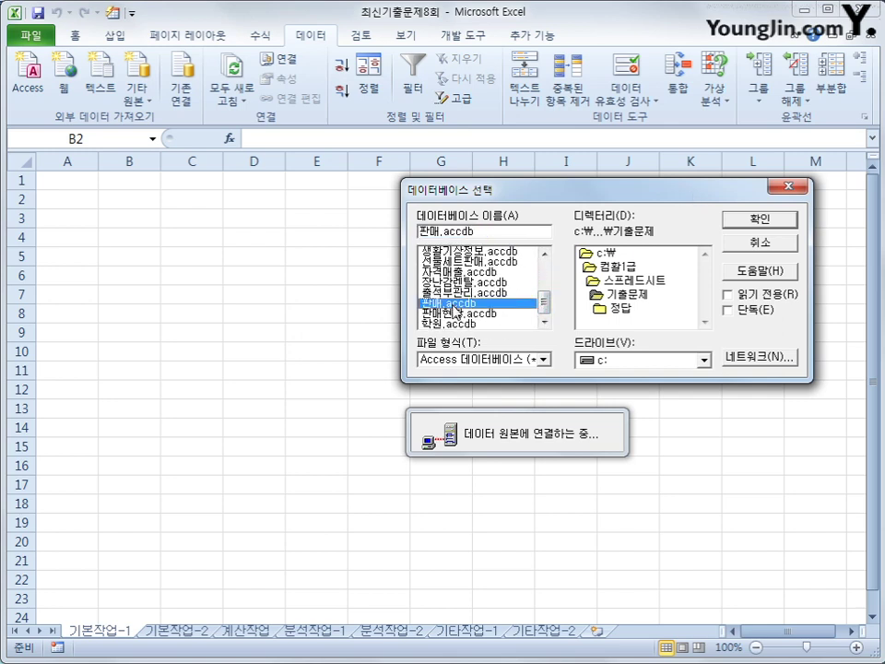
pyautogui.click(758, 219)
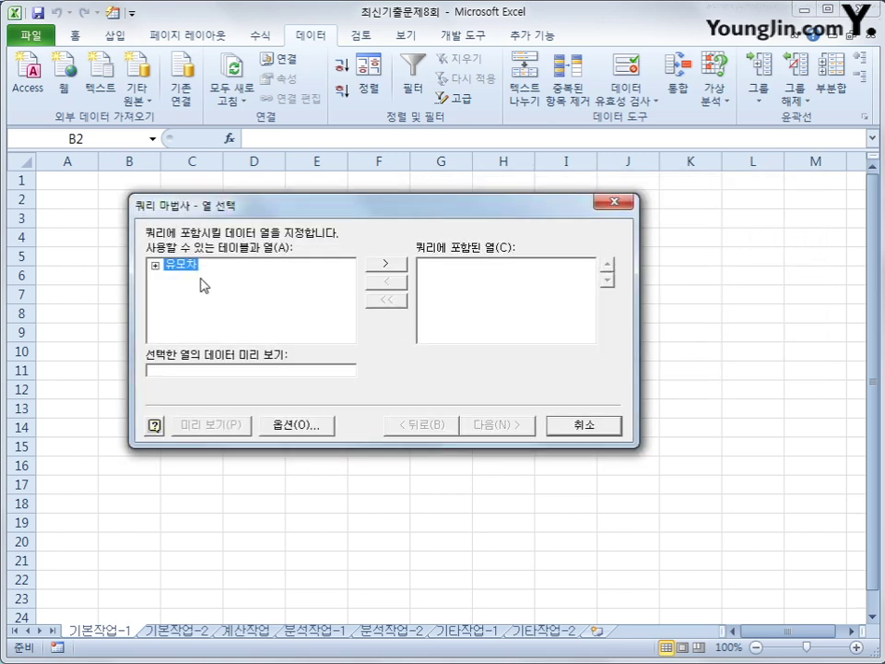
# - Include the 제품코드, 분류, 브랜드, 가격, 제조년도 and 판매량 columns of the 유모차 table in the query
pyautogui.doubleClick(172, 267)
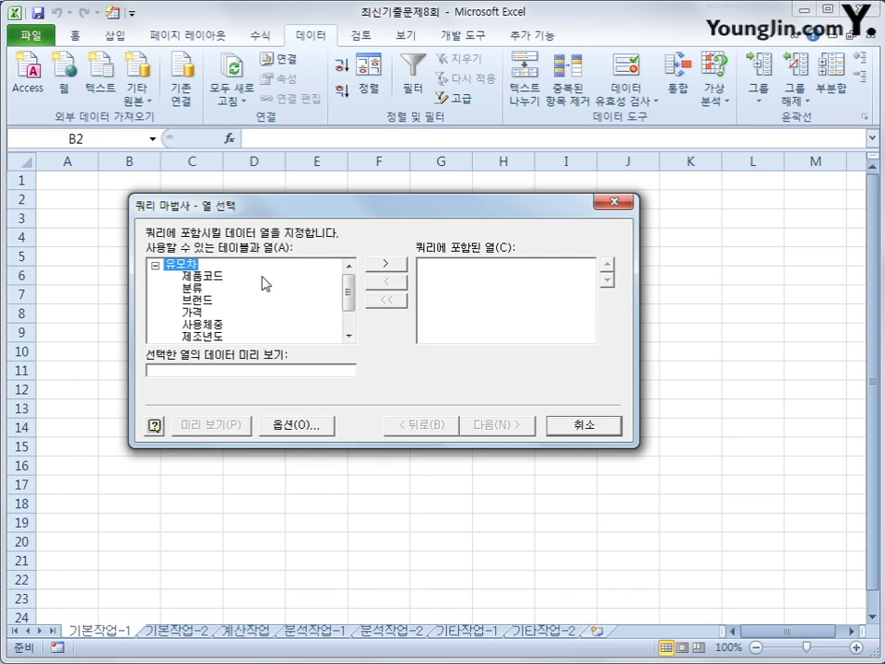
pyautogui.doubleClick(205, 276)
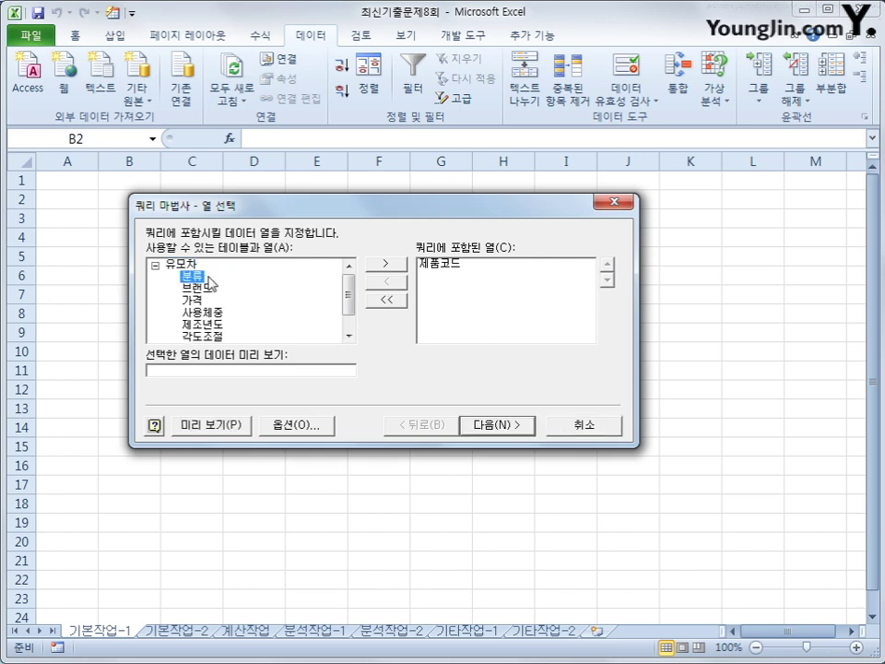
pyautogui.doubleClick(192, 277)
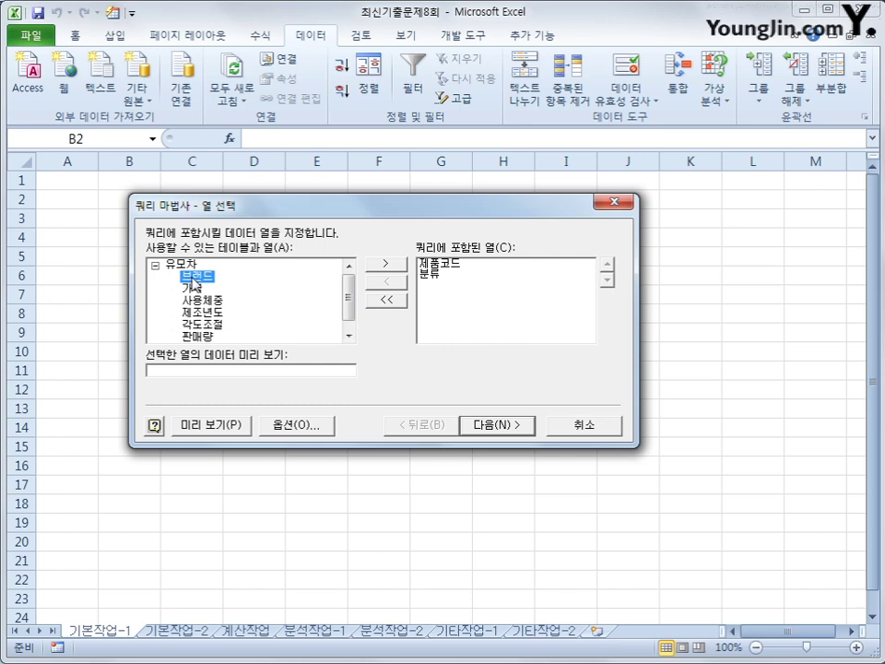
pyautogui.doubleClick(191, 277)
pyautogui.doubleClick(192, 276)
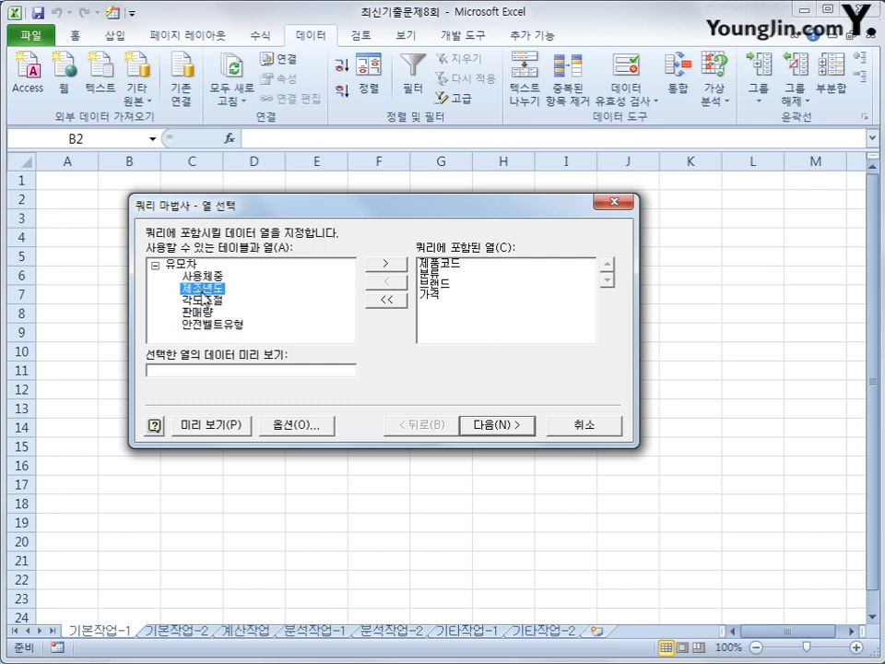
pyautogui.doubleClick(195, 288)
pyautogui.doubleClick(203, 299)
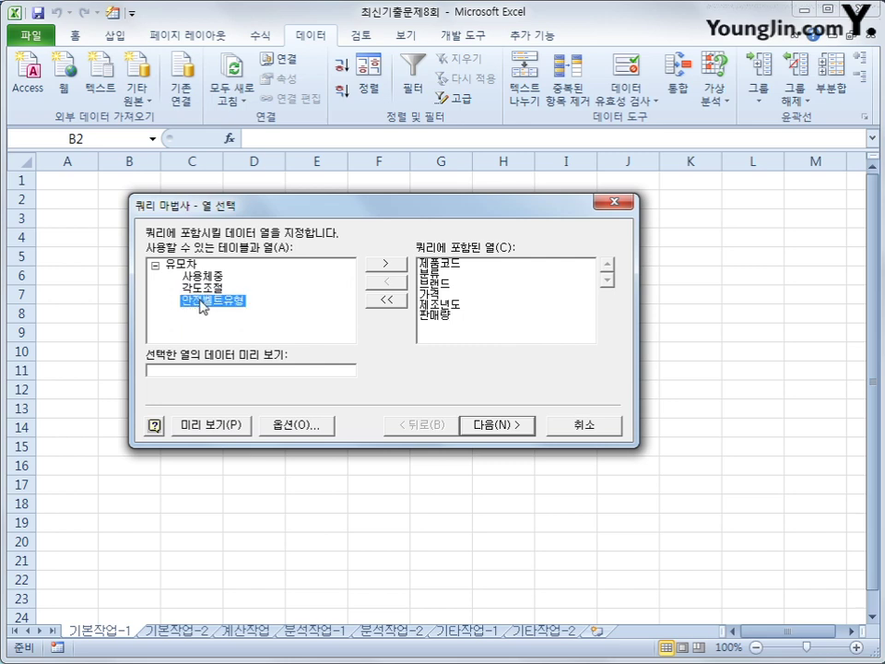
pyautogui.click(514, 429)
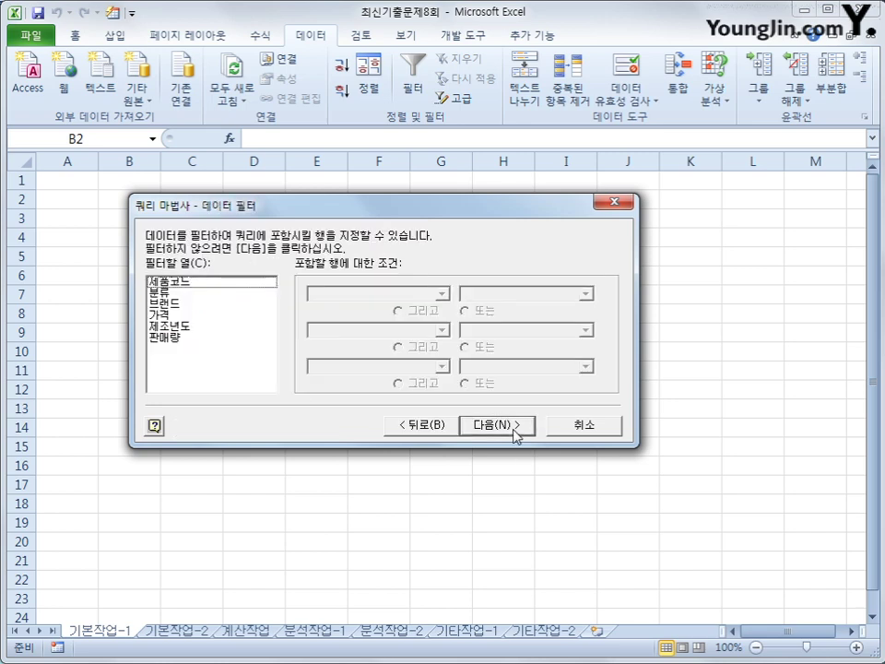
# - Filter the 브랜드 column to rows equal to 퀴디 or equal to 스토키
pyautogui.click(194, 305)
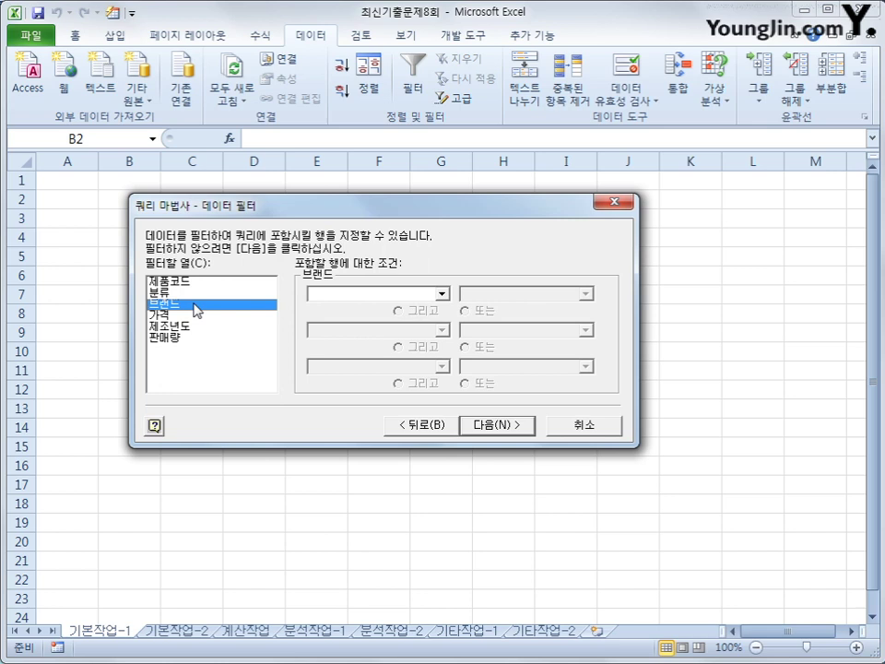
pyautogui.click(388, 295)
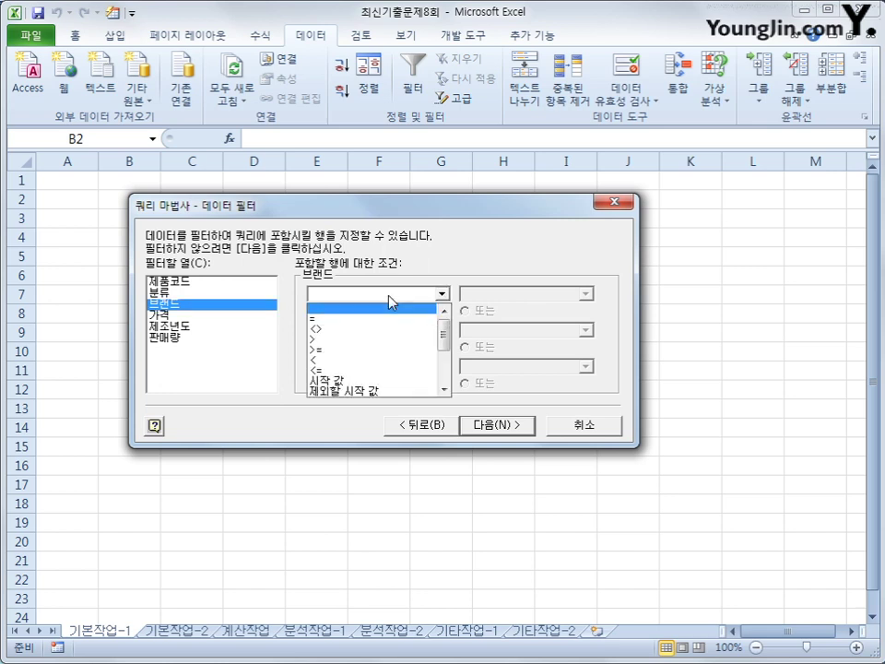
pyautogui.click(391, 318)
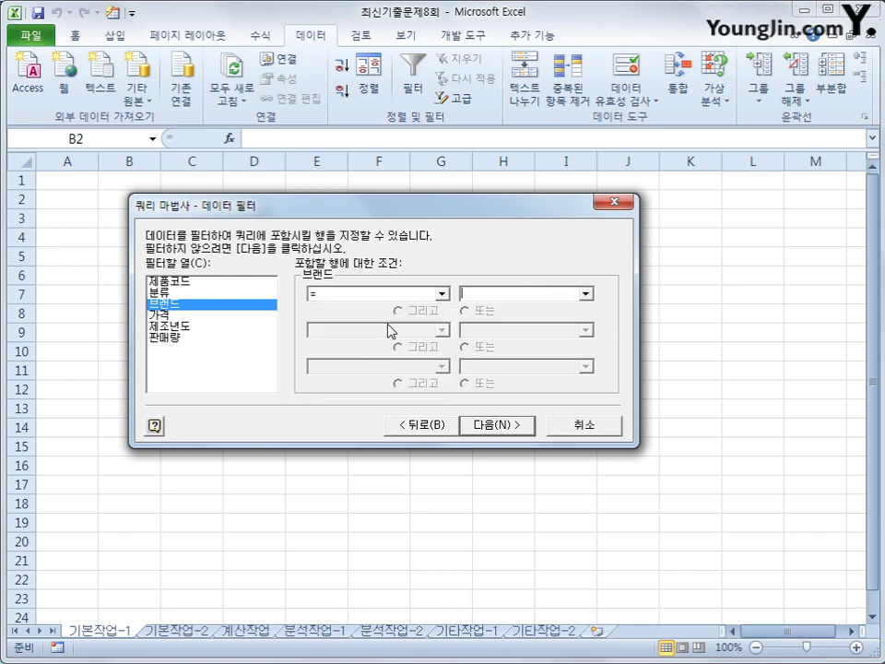
pyautogui.click(584, 293)
pyautogui.click(565, 342)
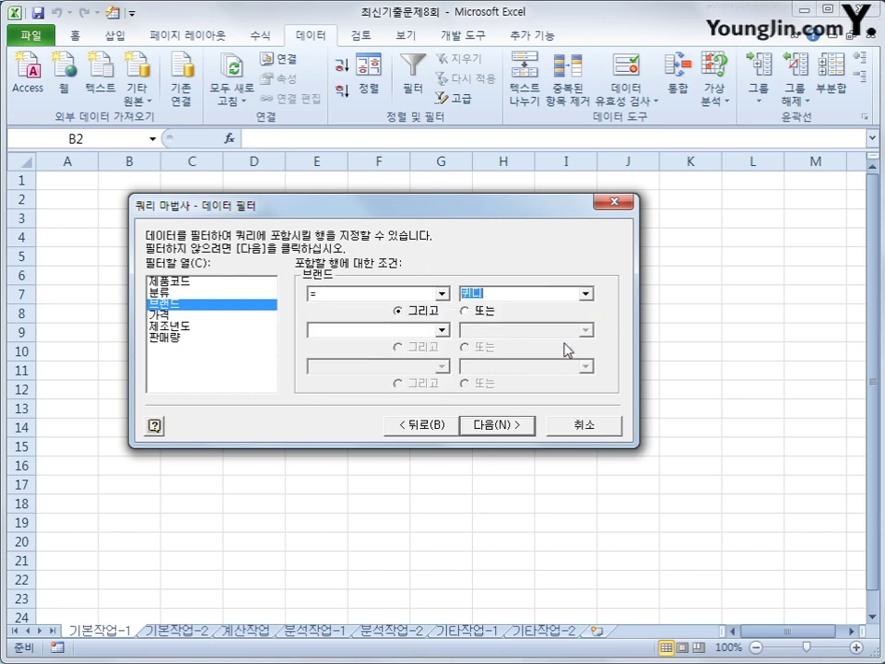
pyautogui.click(465, 310)
pyautogui.click(444, 331)
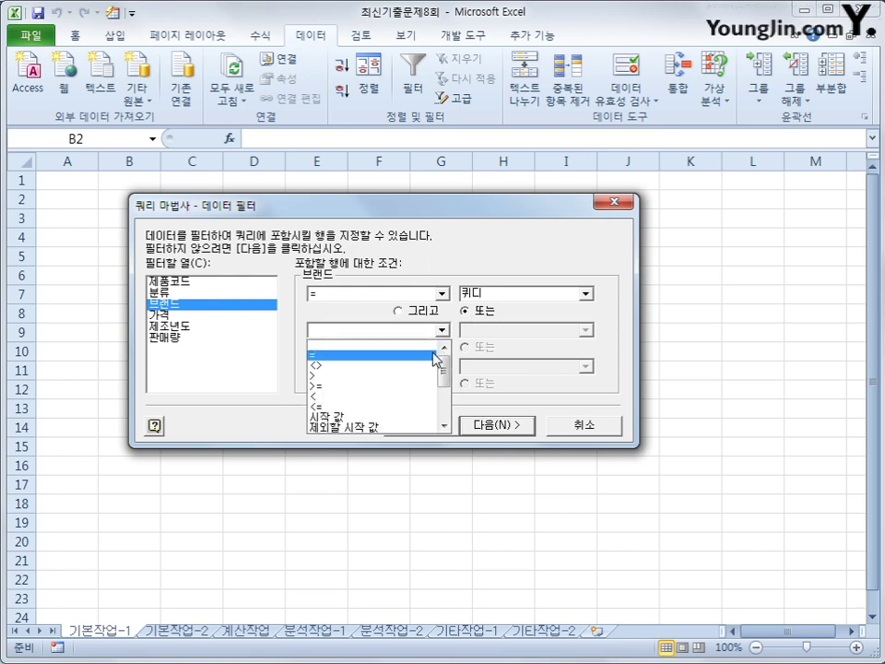
pyautogui.click(429, 359)
pyautogui.click(585, 331)
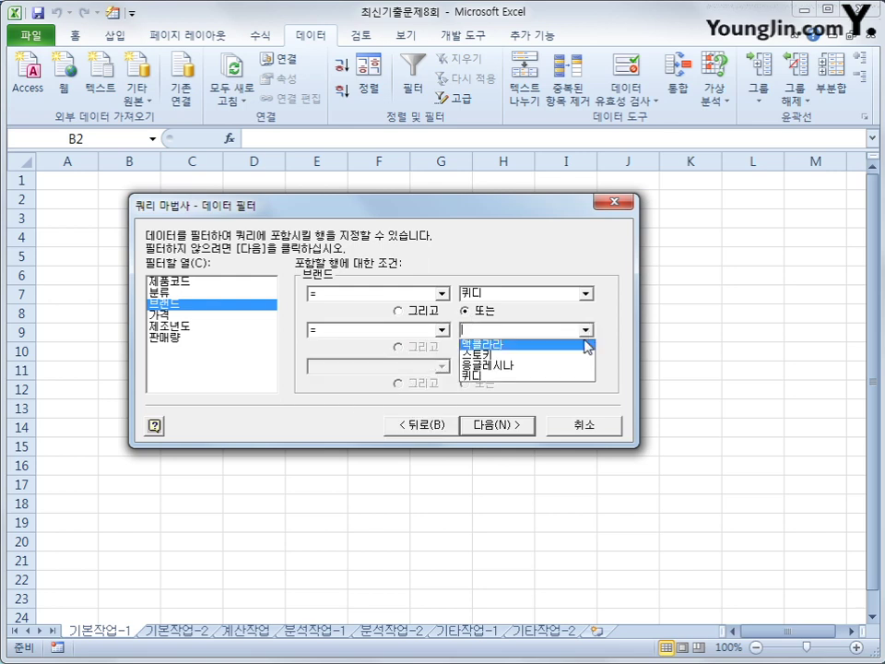
pyautogui.click(581, 358)
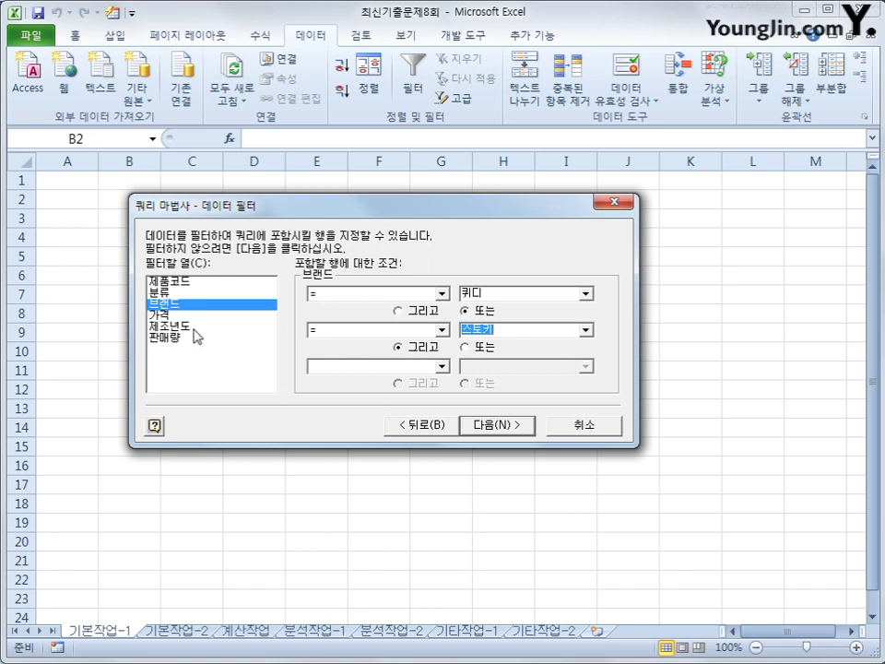
# - Add a filter condition keeping only rows whose 가격 is less than 1000000
pyautogui.click(196, 316)
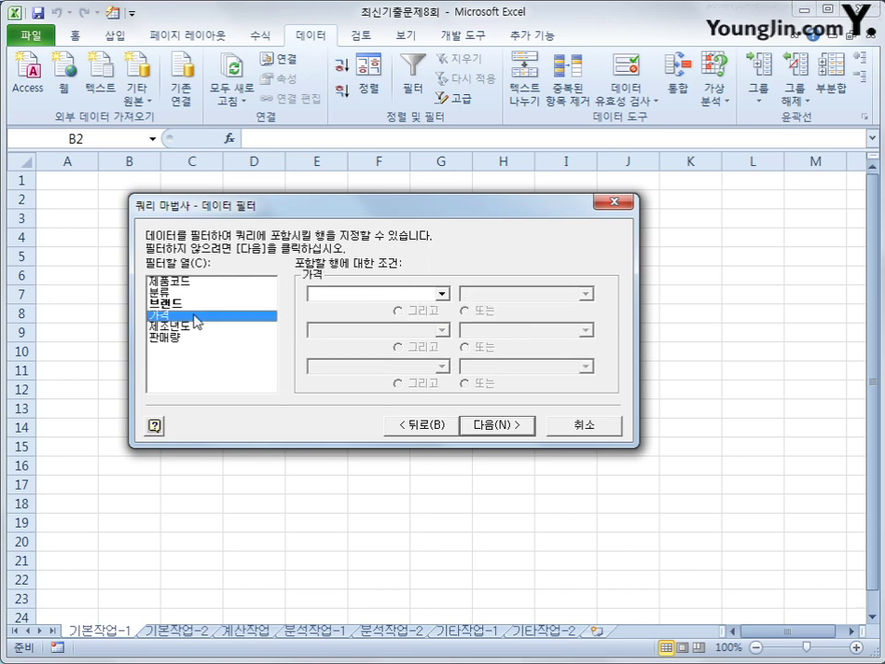
pyautogui.click(364, 293)
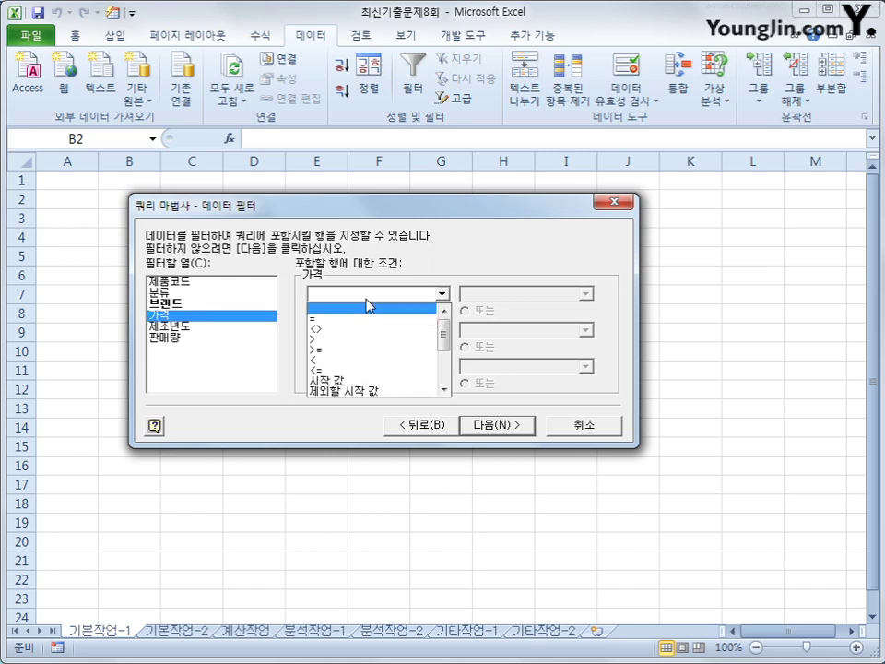
pyautogui.click(367, 360)
pyautogui.press('Tab')
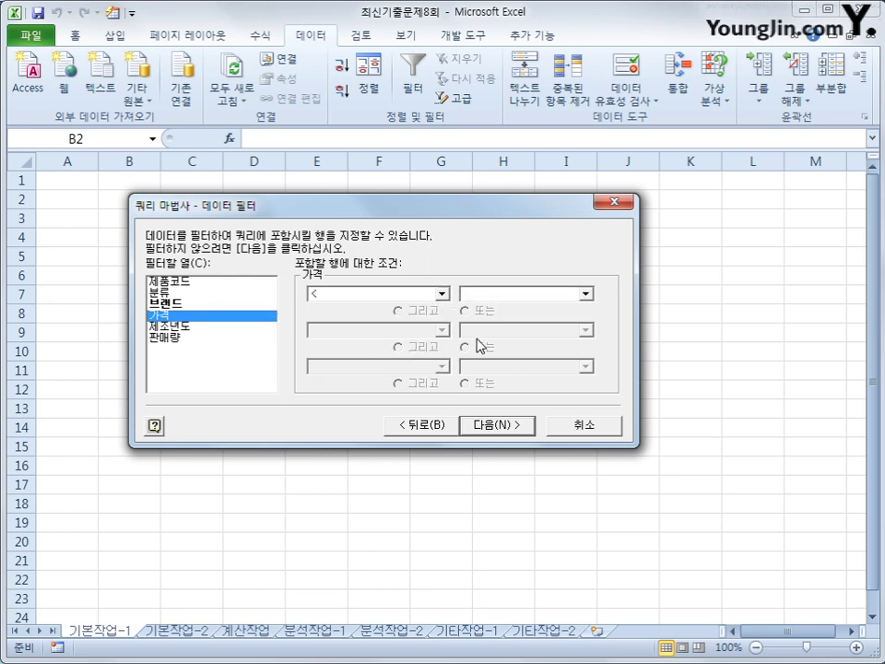
pyautogui.write('1000000')
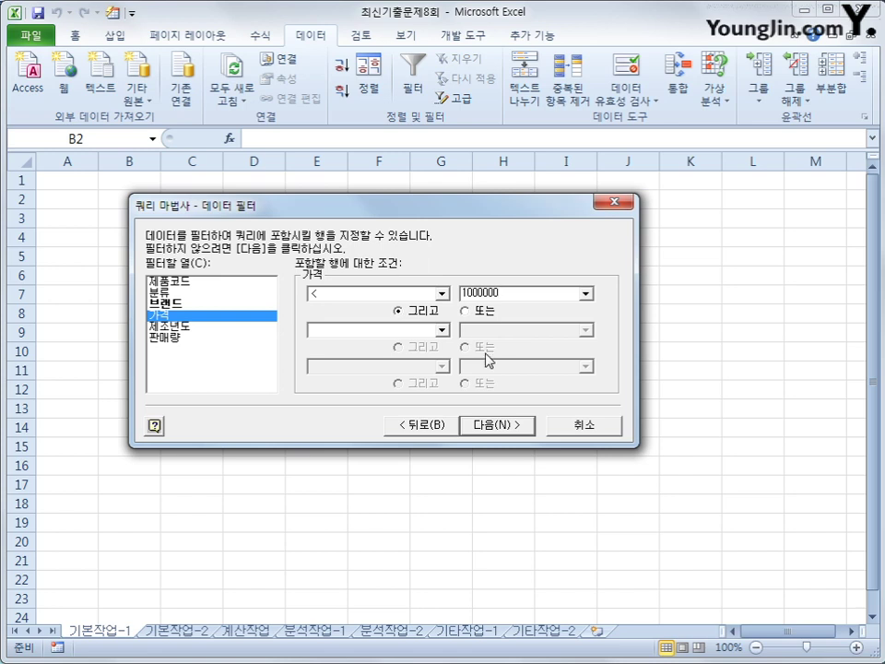
pyautogui.click(499, 426)
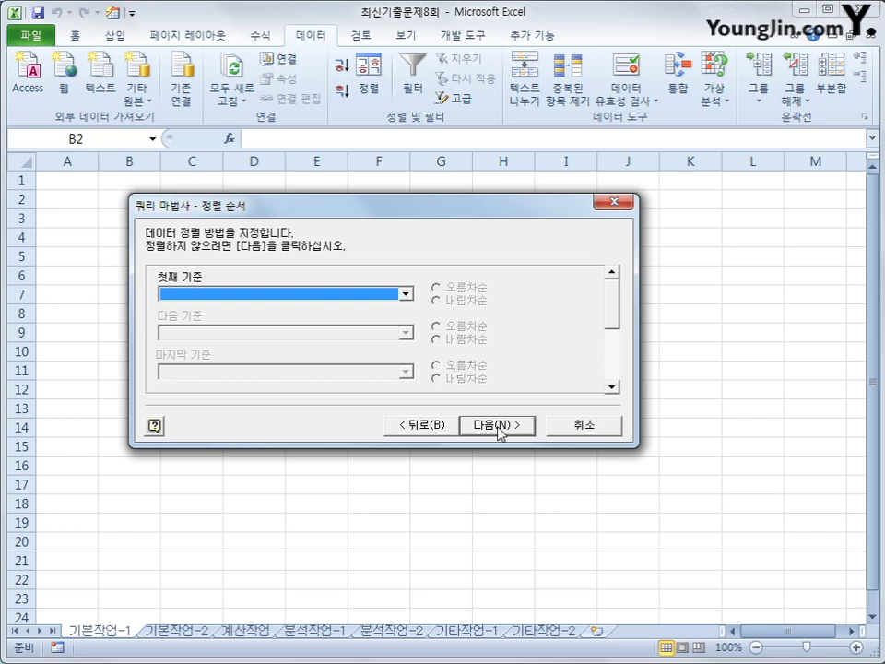
# - Sort the query by 가격 ascending and by 판매량 ascending as the second criterion
pyautogui.click(372, 296)
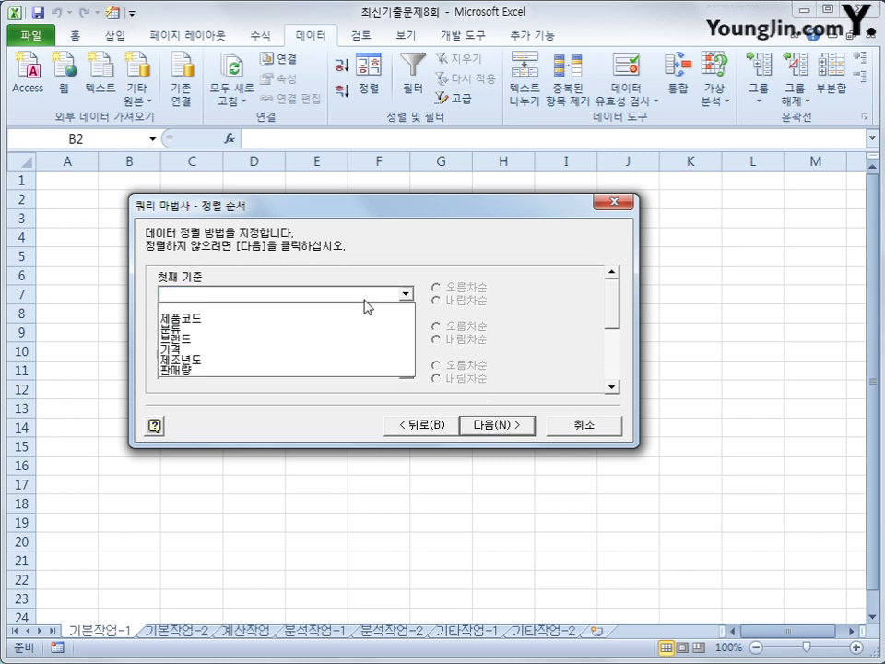
pyautogui.click(341, 352)
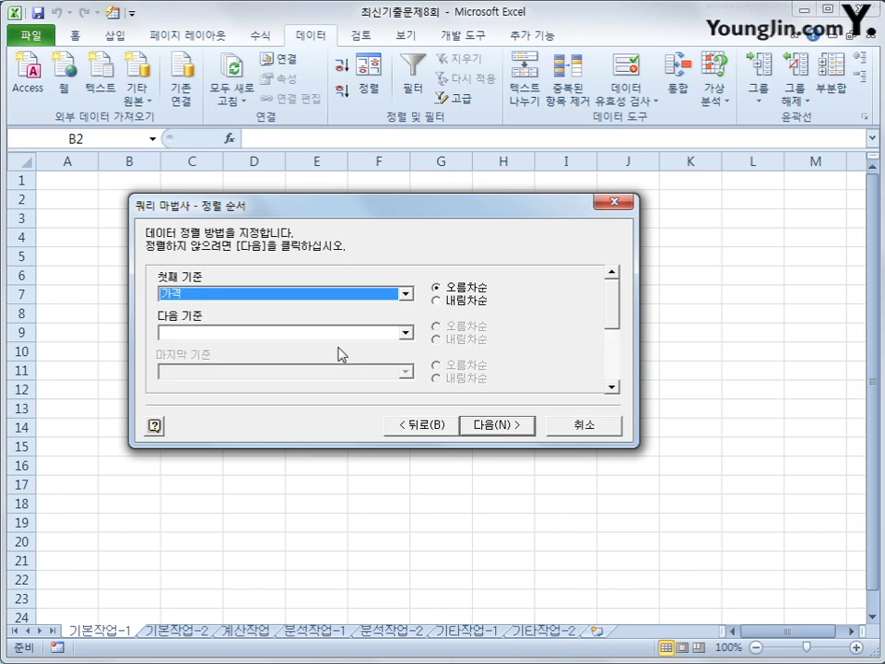
pyautogui.click(364, 336)
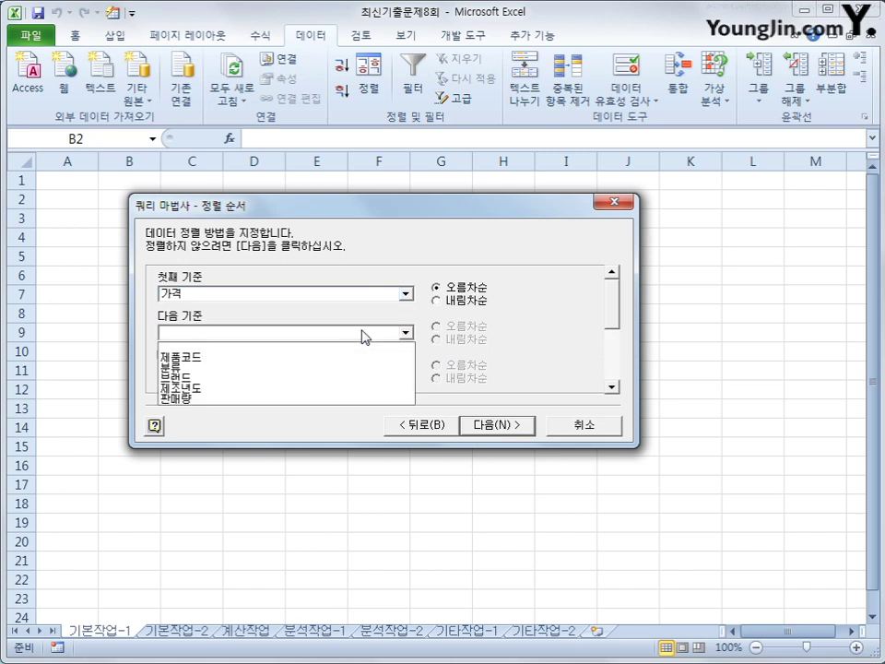
pyautogui.click(341, 400)
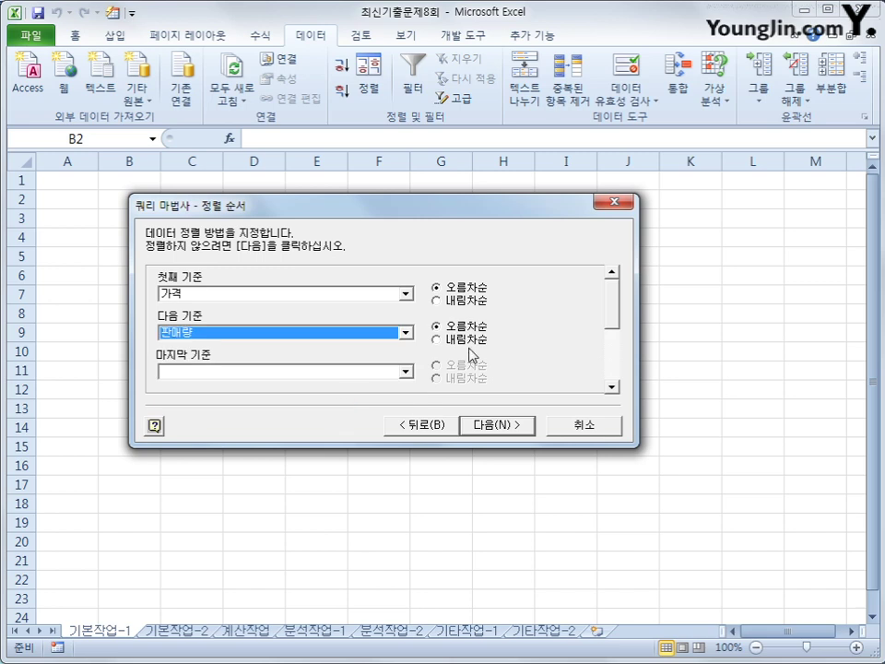
pyautogui.click(475, 424)
# - Import the query data as a table at cell B2 of the existing worksheet and convert the table to a normal range
pyautogui.click(492, 427)
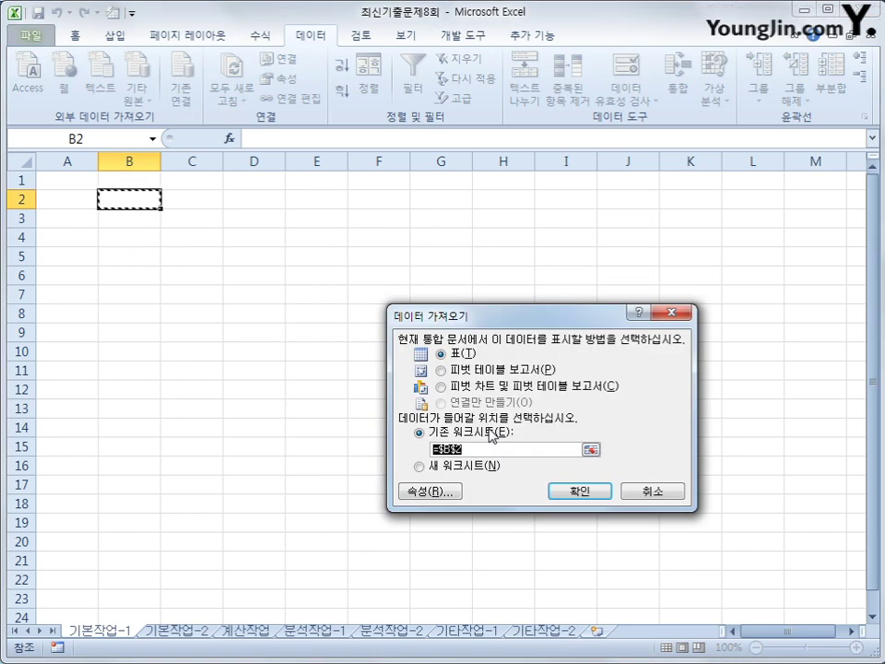
pyautogui.click(581, 492)
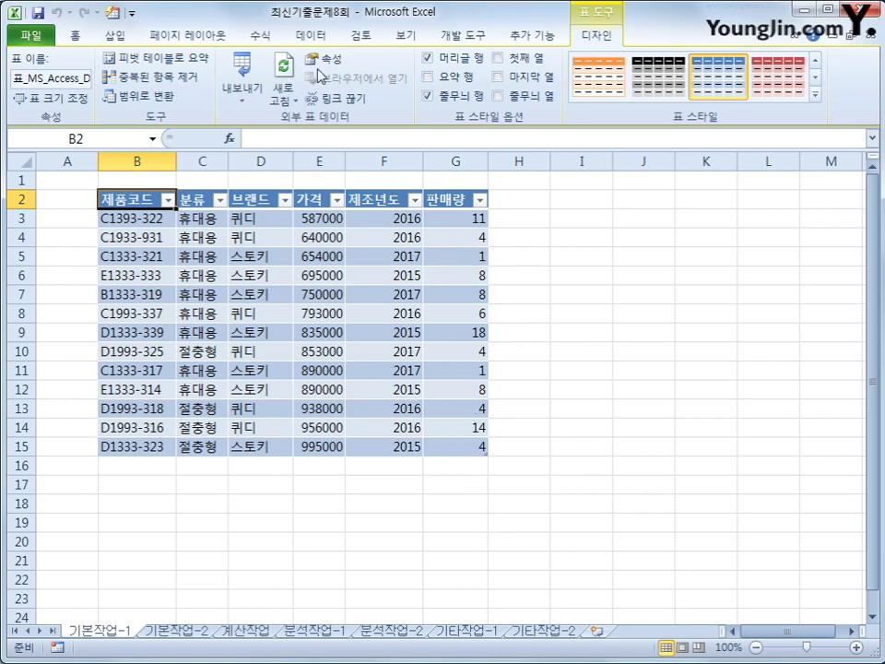
pyautogui.click(139, 97)
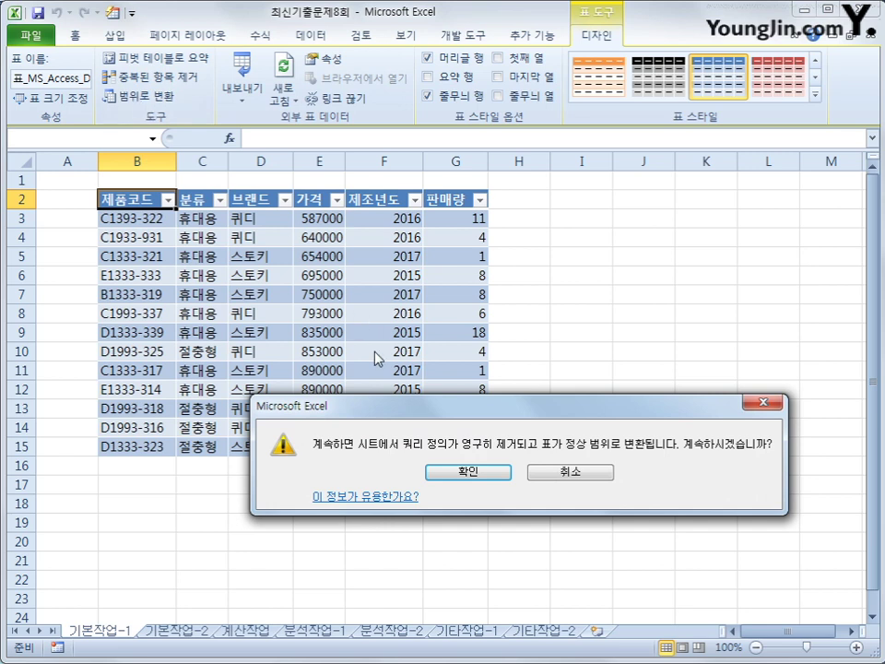
pyautogui.click(450, 476)
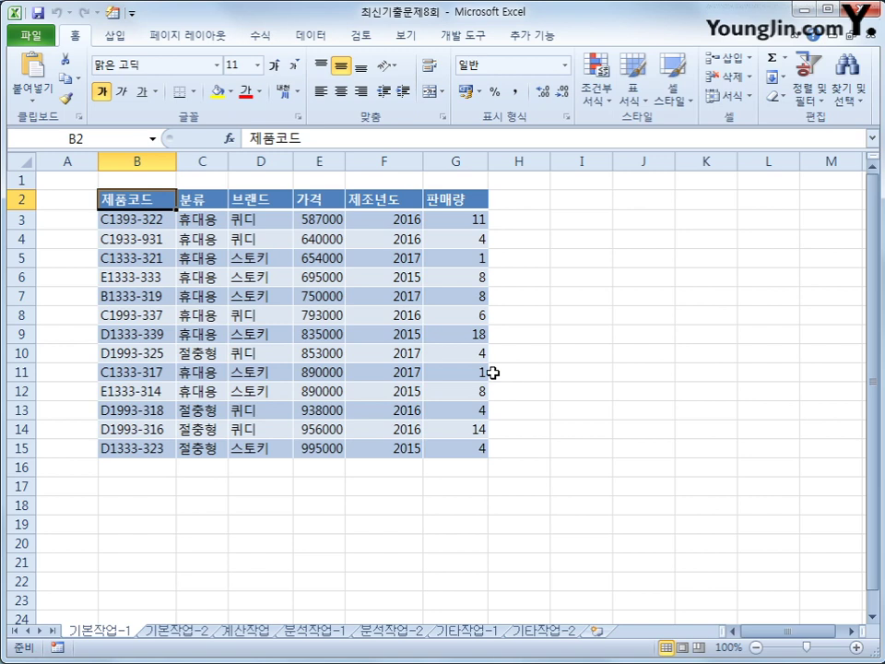
# - Switch to the 기본작업-2 worksheet
pyautogui.click(204, 632)
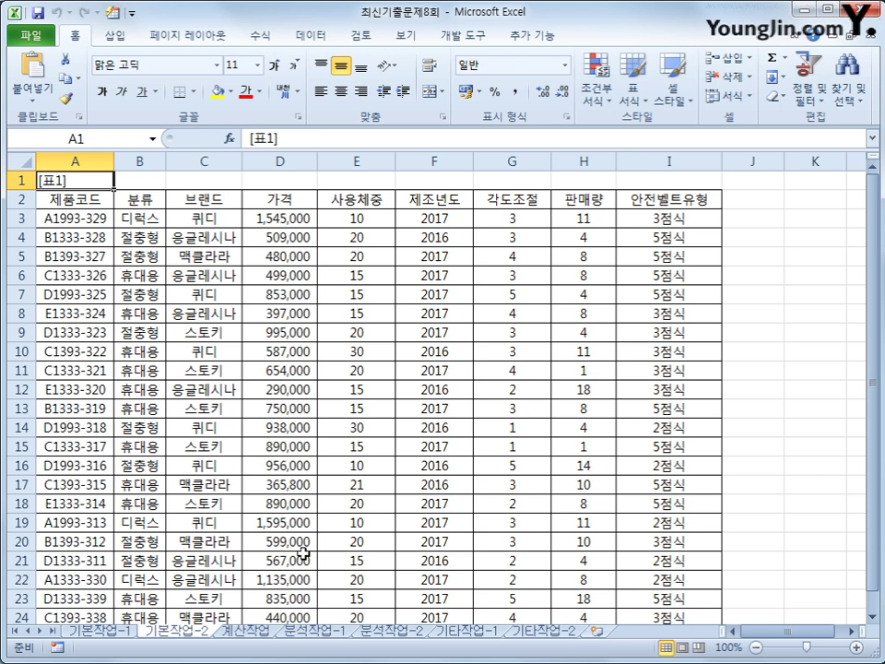
# - Enter the criteria label 조건 below the table and move it to cell A26
pyautogui.scroll(-2, 304, 553)
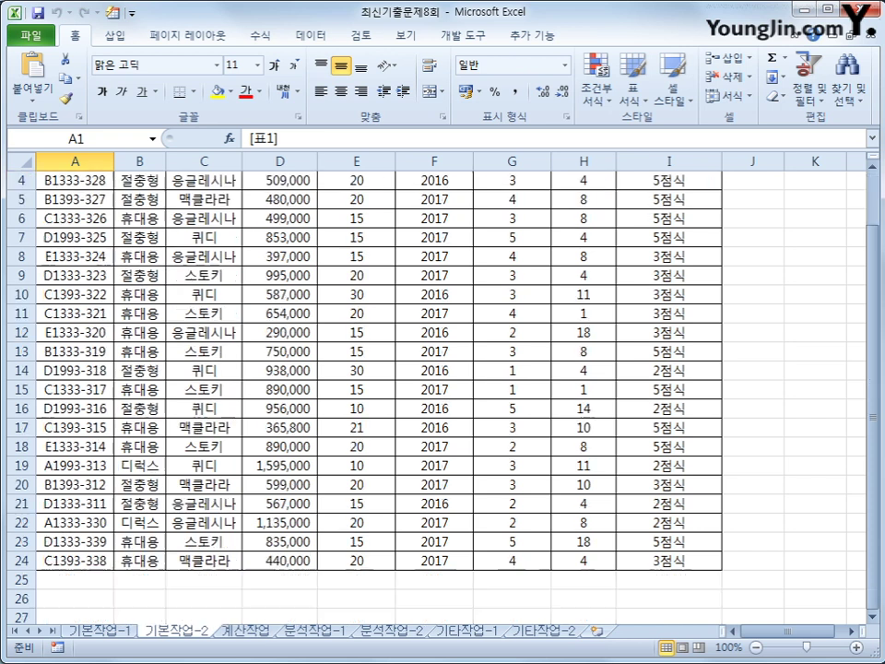
pyautogui.click(91, 544)
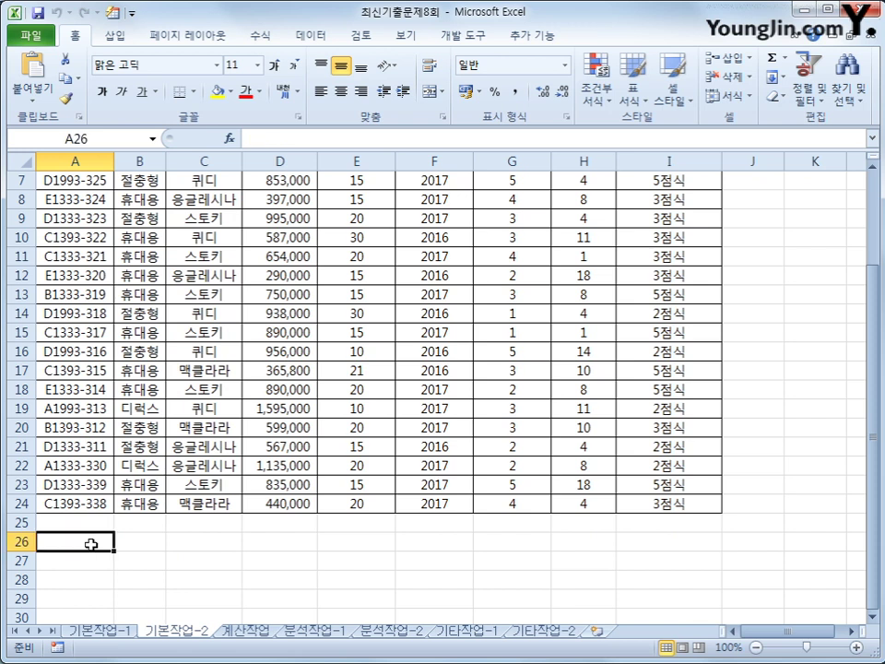
pyautogui.click(89, 560)
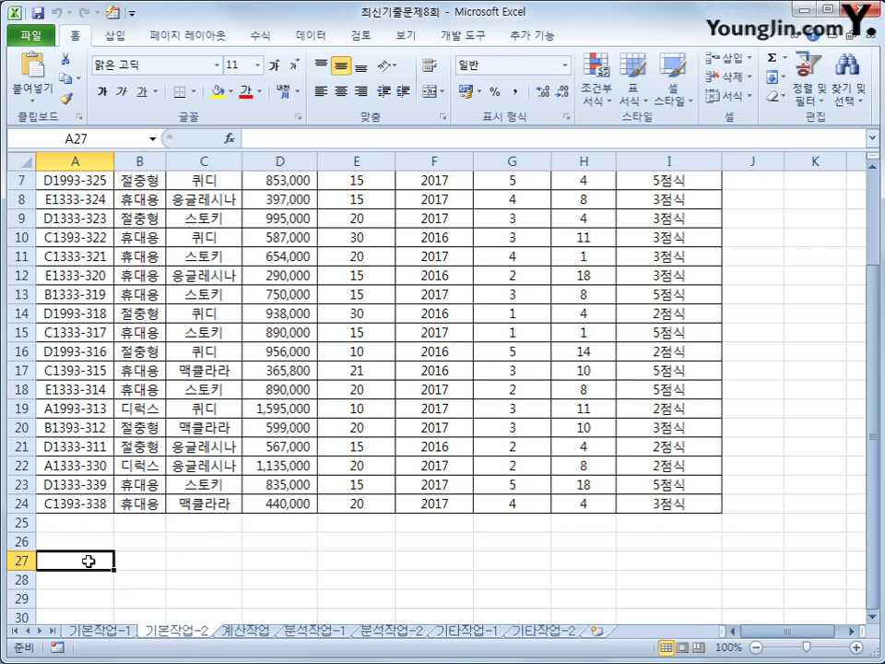
pyautogui.write('조건')
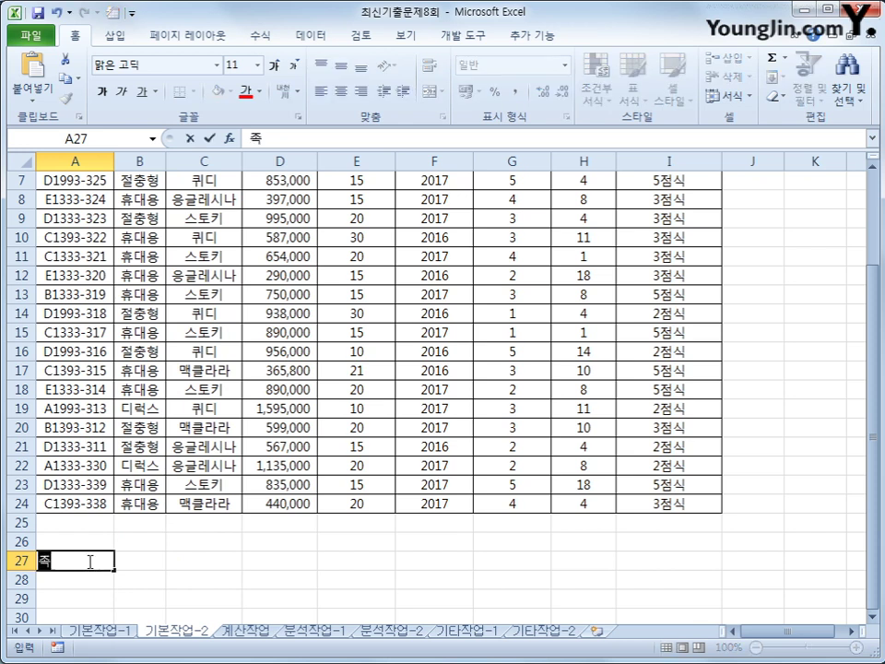
pyautogui.press('Return')
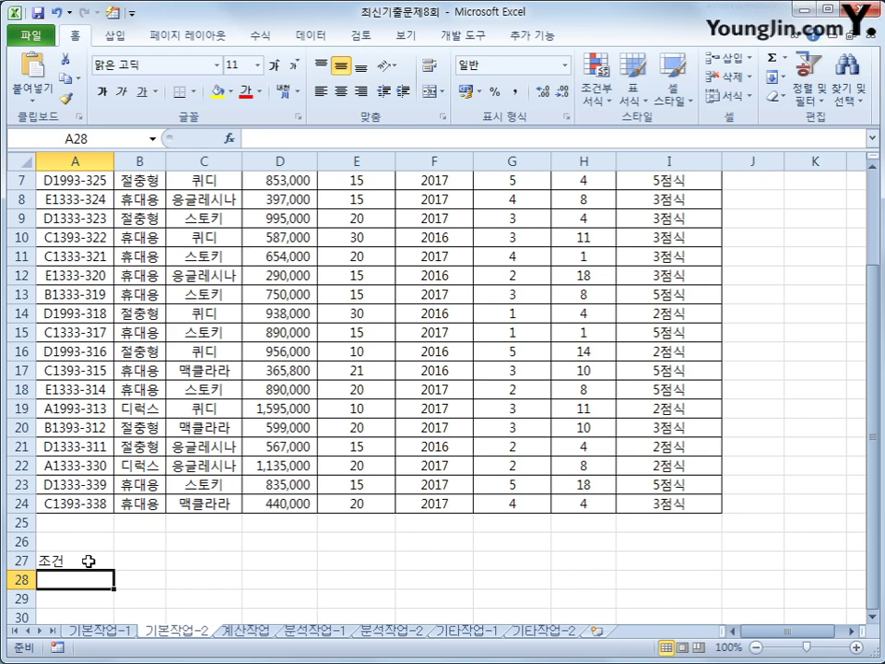
pyautogui.click(88, 560)
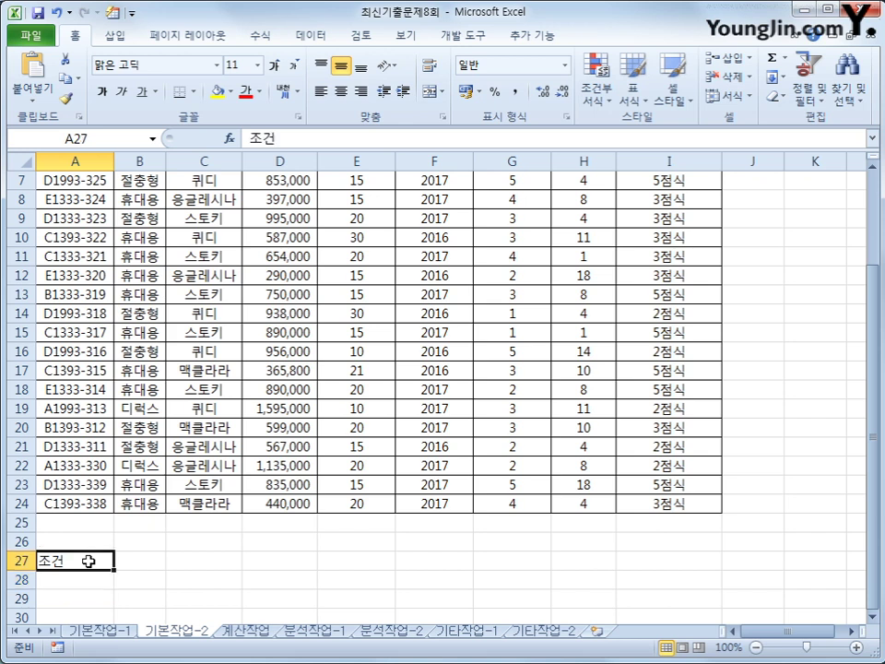
pyautogui.moveTo(89, 553); pyautogui.dragTo(90, 540)
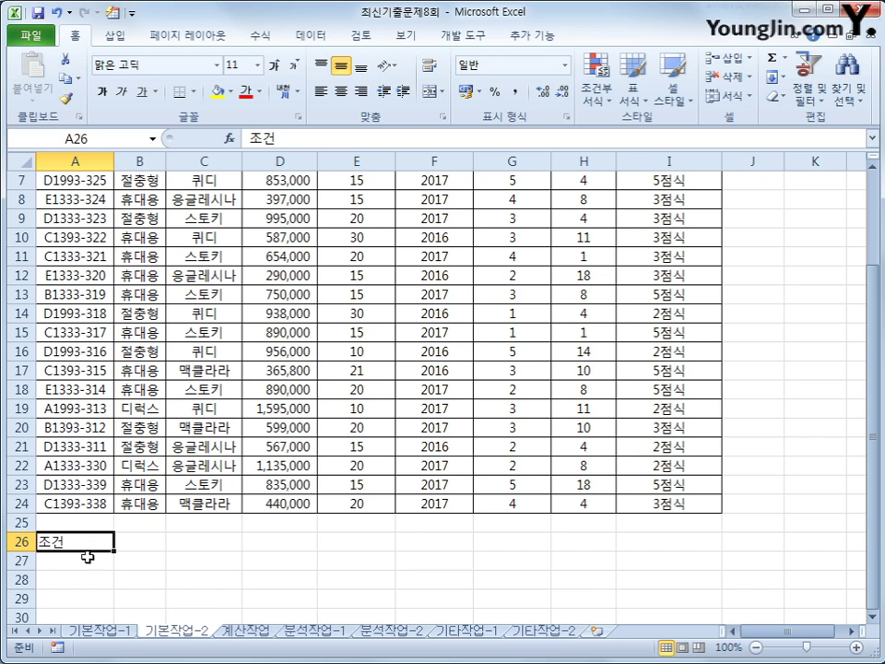
# - Enter the criteria formula =LEFT(A3,1)<>"B" in cell A27 to exclude product codes starting with B
pyautogui.click(87, 557)
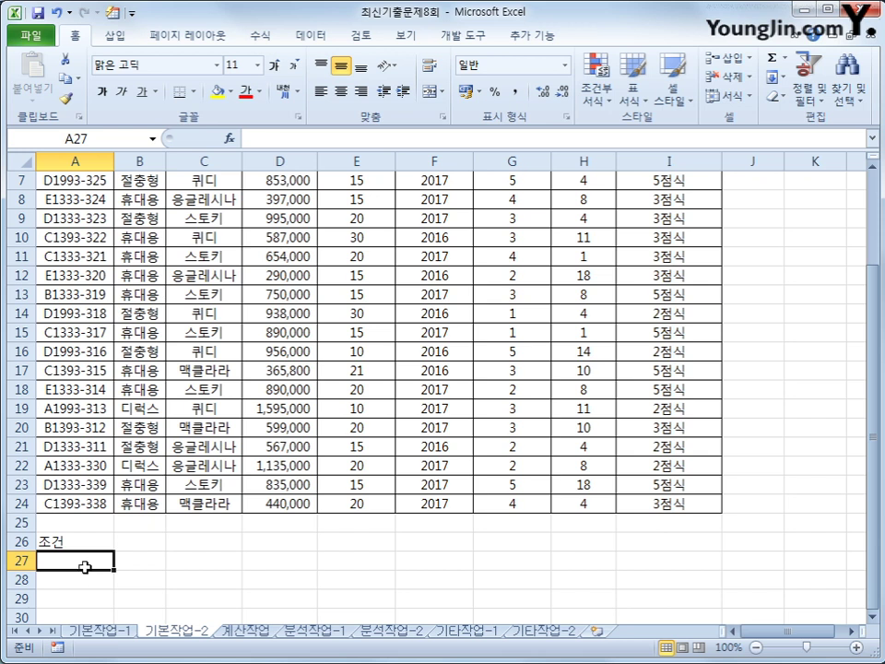
pyautogui.write('= |')
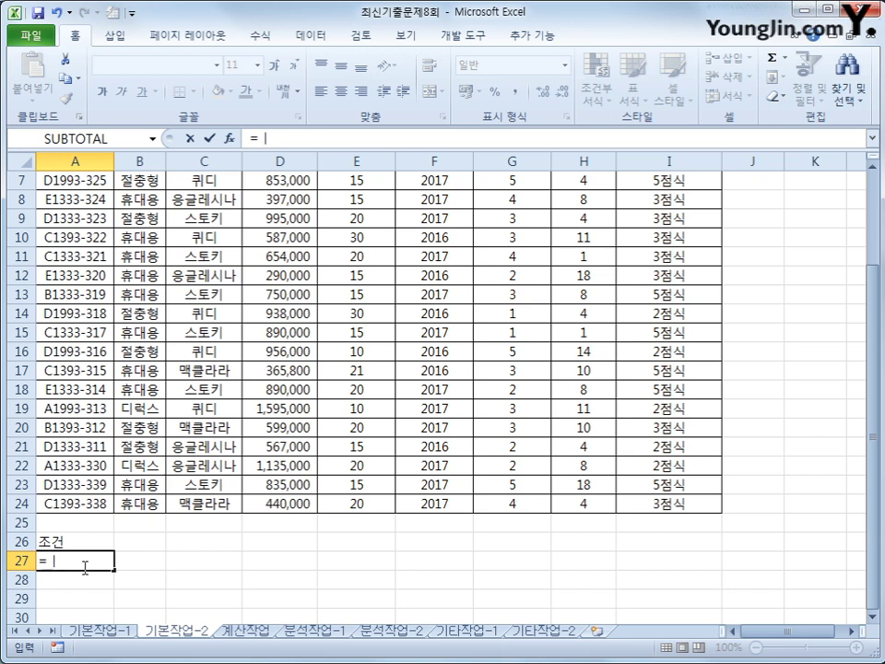
pyautogui.press('BackSpace')
pyautogui.write('left(')
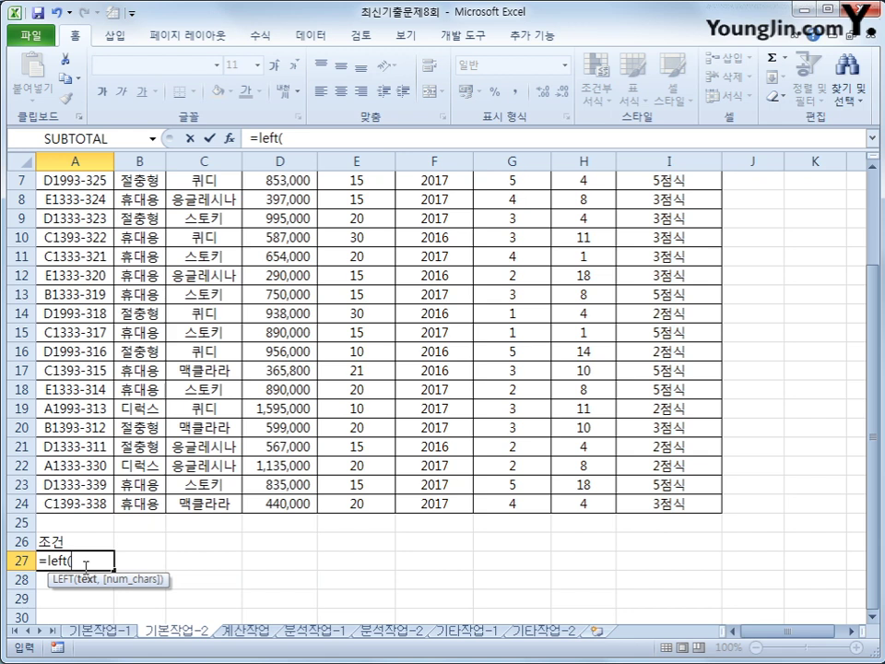
pyautogui.scroll(2, 84, 566)
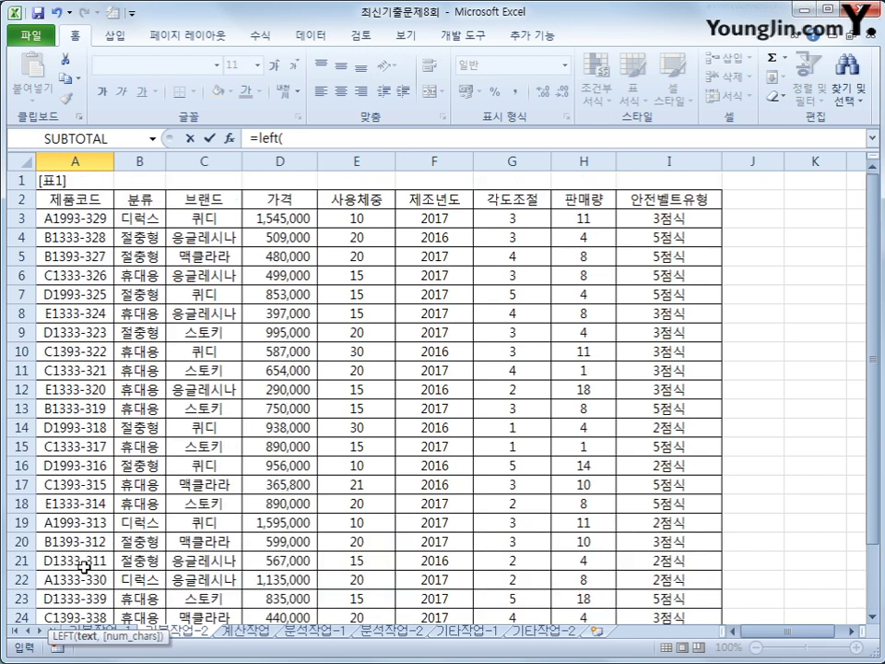
pyautogui.click(93, 219)
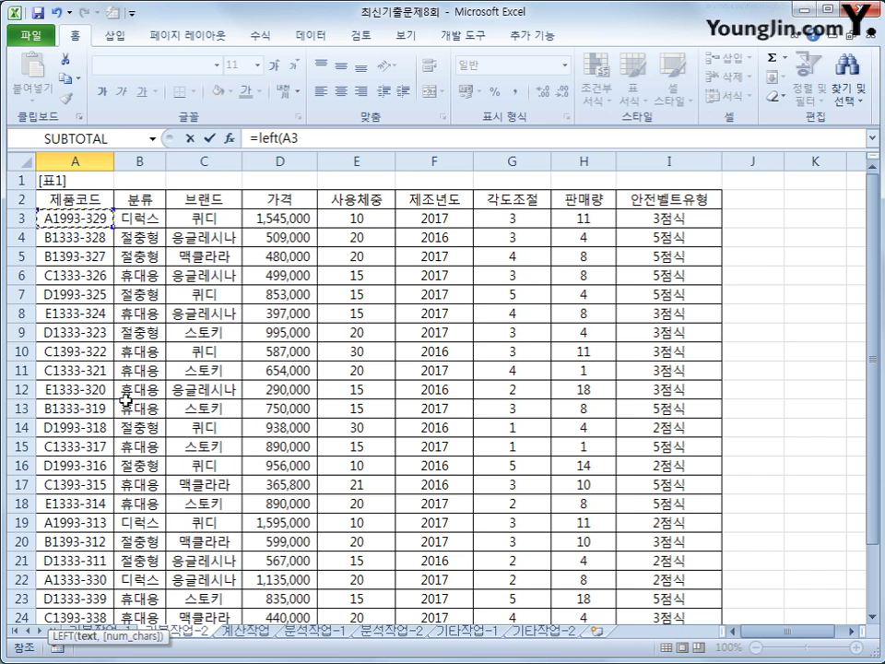
pyautogui.write(',1')
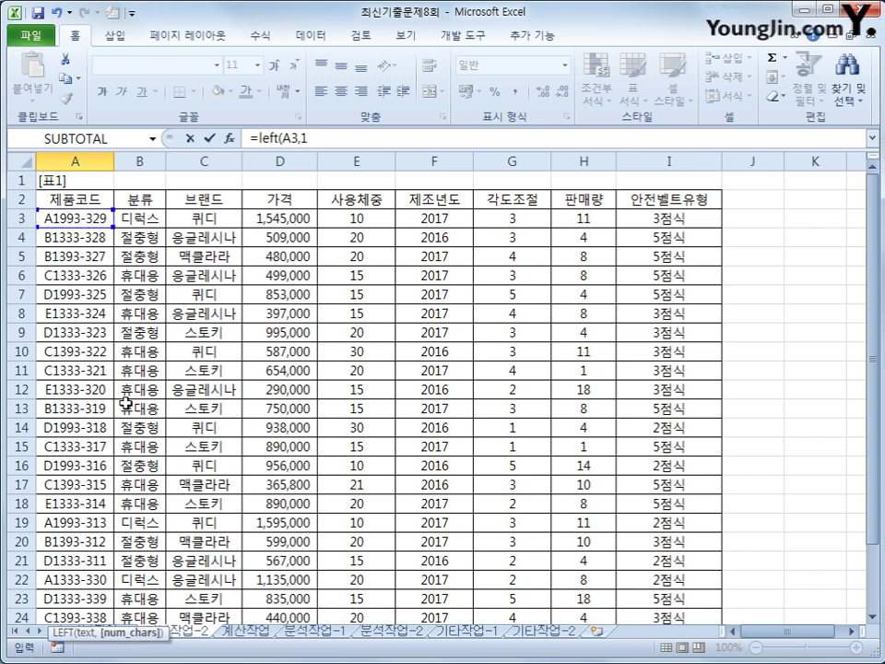
pyautogui.scroll(-3, 126, 403)
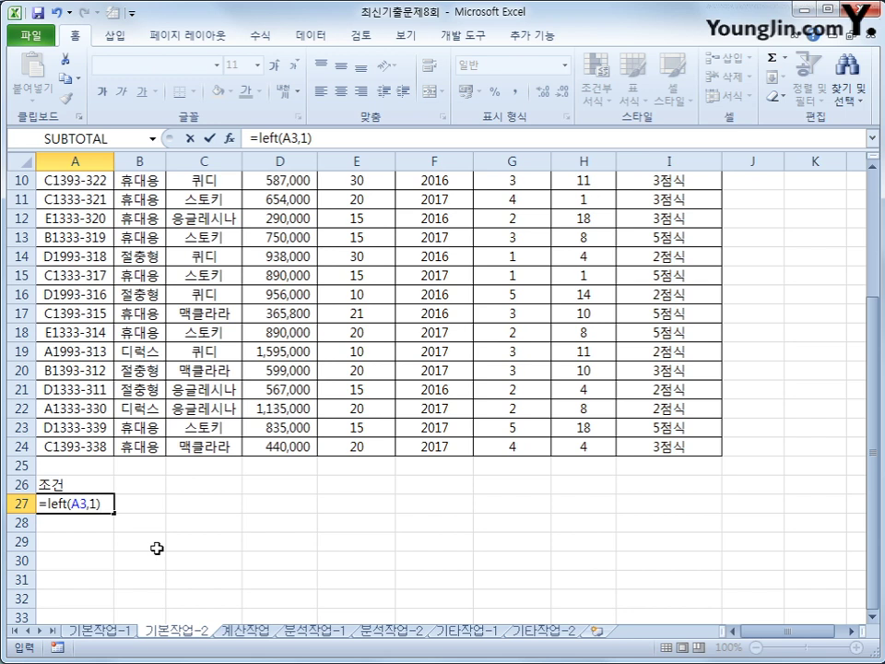
pyautogui.write('<>"B"')
pyautogui.press('Return')
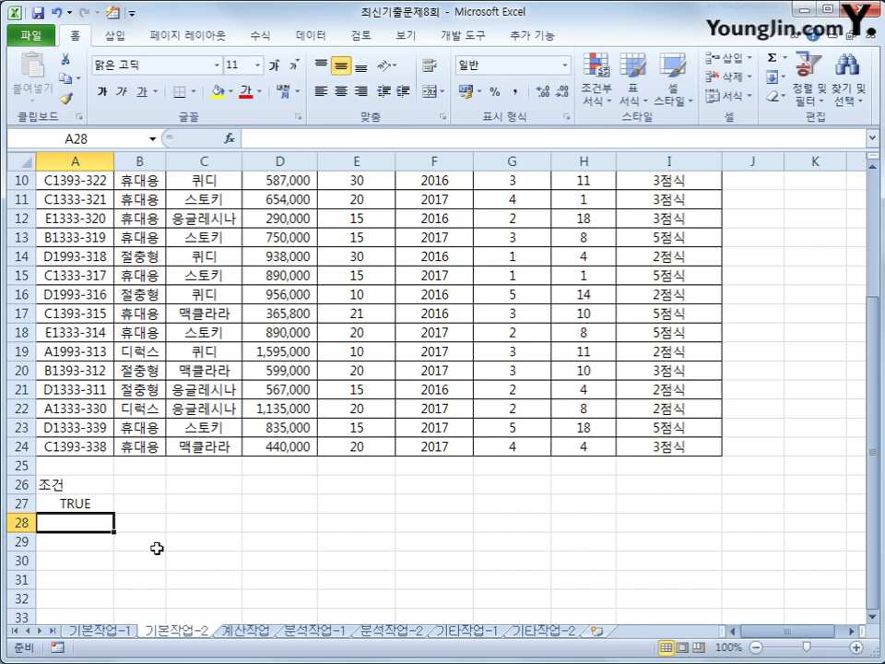
pyautogui.press('Up')
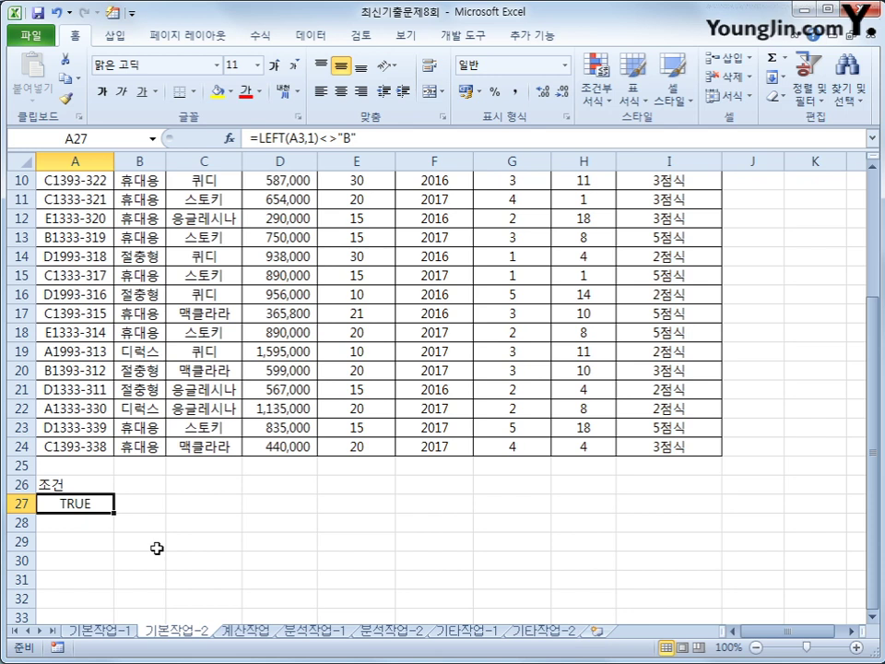
pyautogui.scroll(3, 138, 540)
pyautogui.click(51, 221)
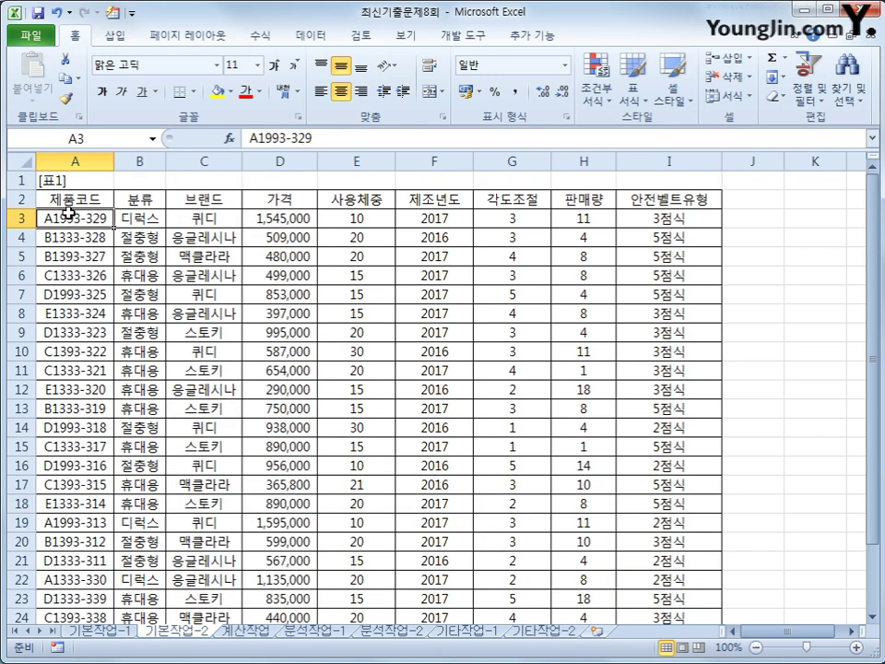
pyautogui.scroll(-4, 118, 430)
pyautogui.click(105, 449)
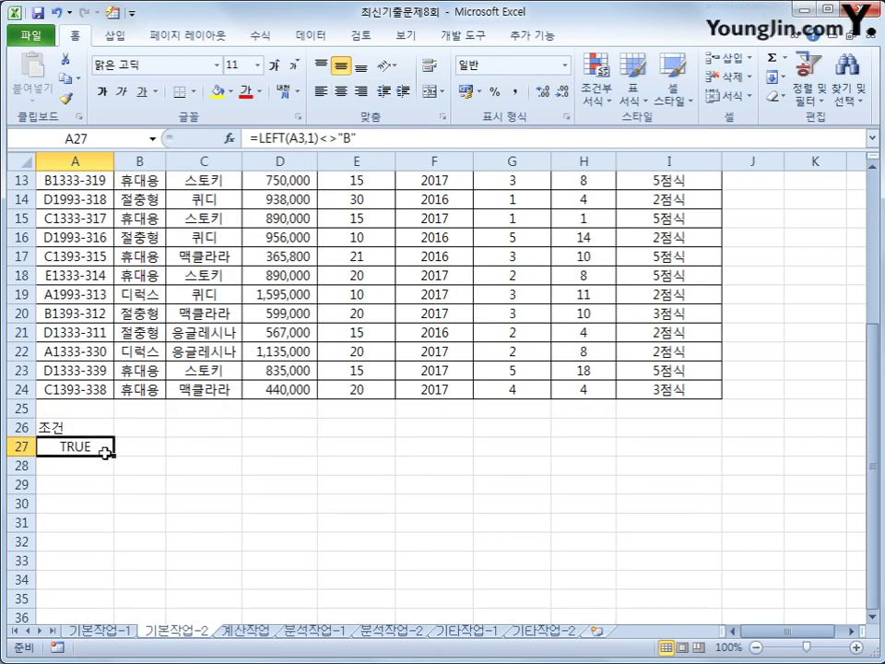
# - Enter the second criteria label 조건2 in cell B26
pyautogui.click(140, 432)
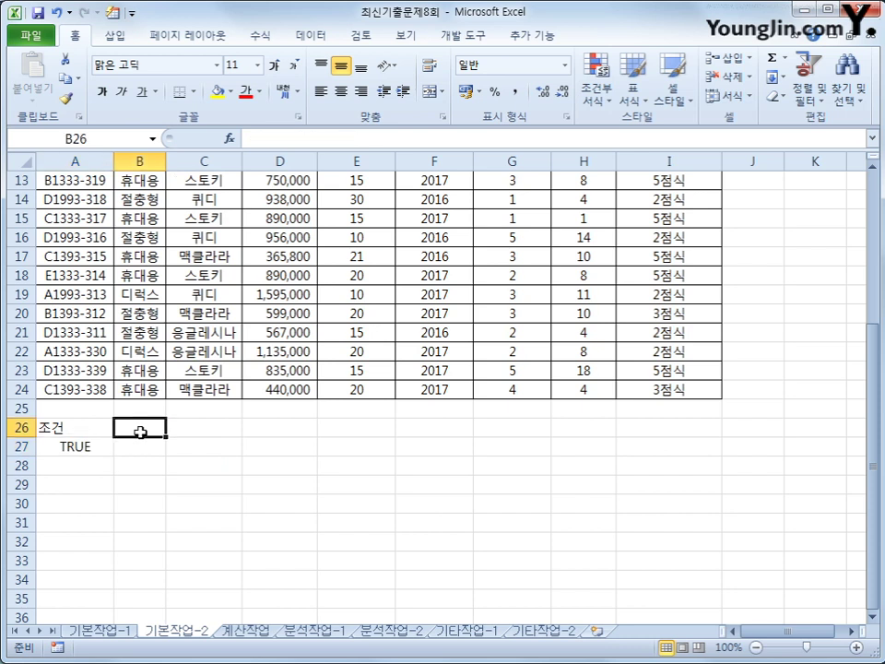
pyautogui.write('wh')
pyautogui.press('BackSpace')
pyautogui.press('BackSpace')
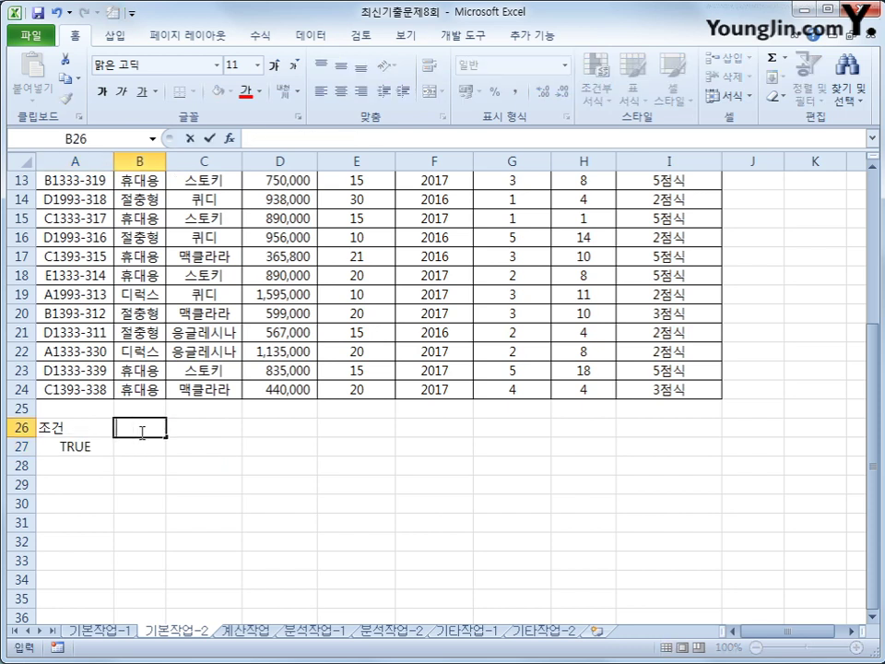
pyautogui.write('조건2')
pyautogui.press('Return')
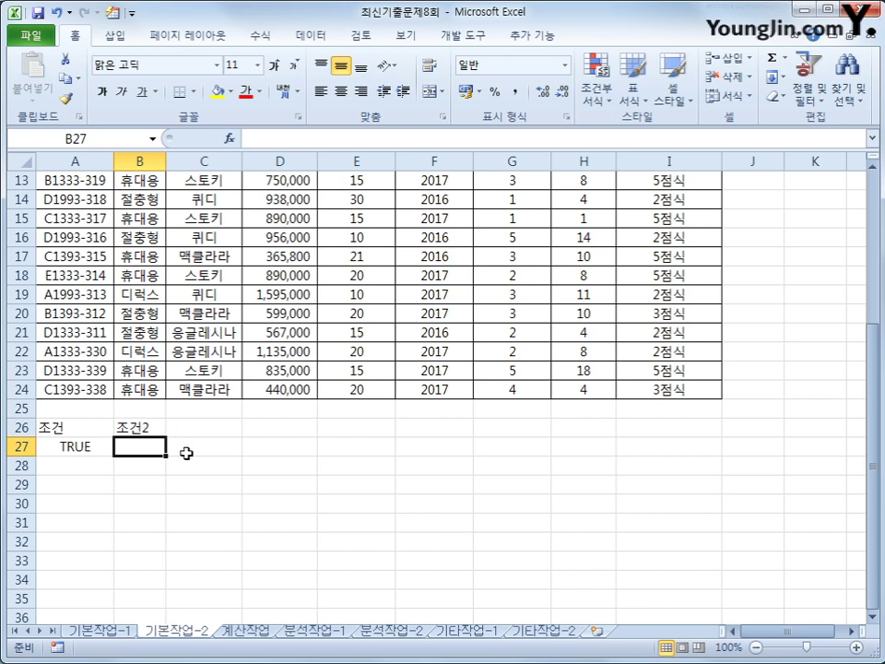
# - Enter the criteria formula =E3<AVERAGE($E$3:$E$24) in cell B27, comparing 사용체중 with its column average
pyautogui.write('=')
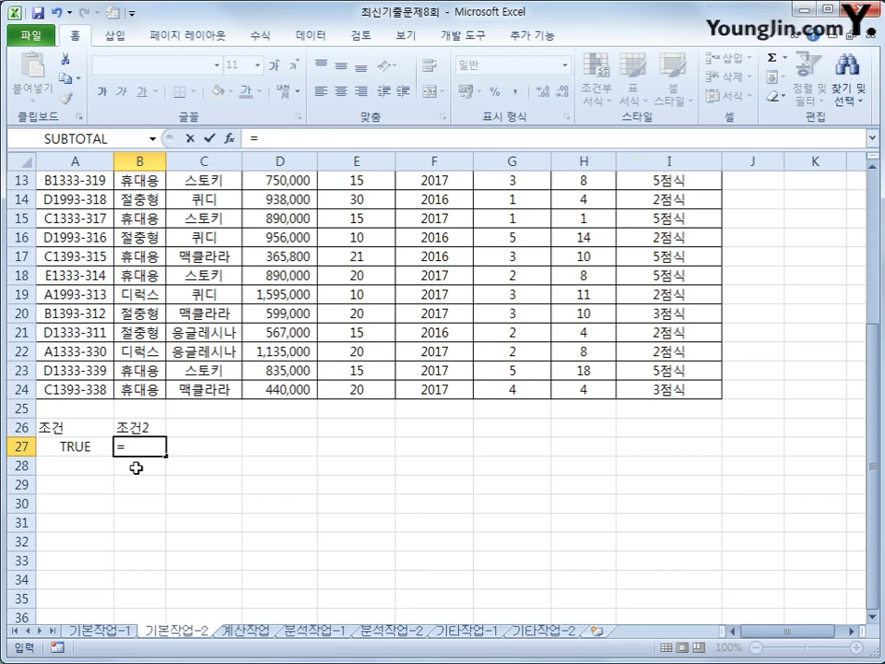
pyautogui.scroll(4, 136, 467)
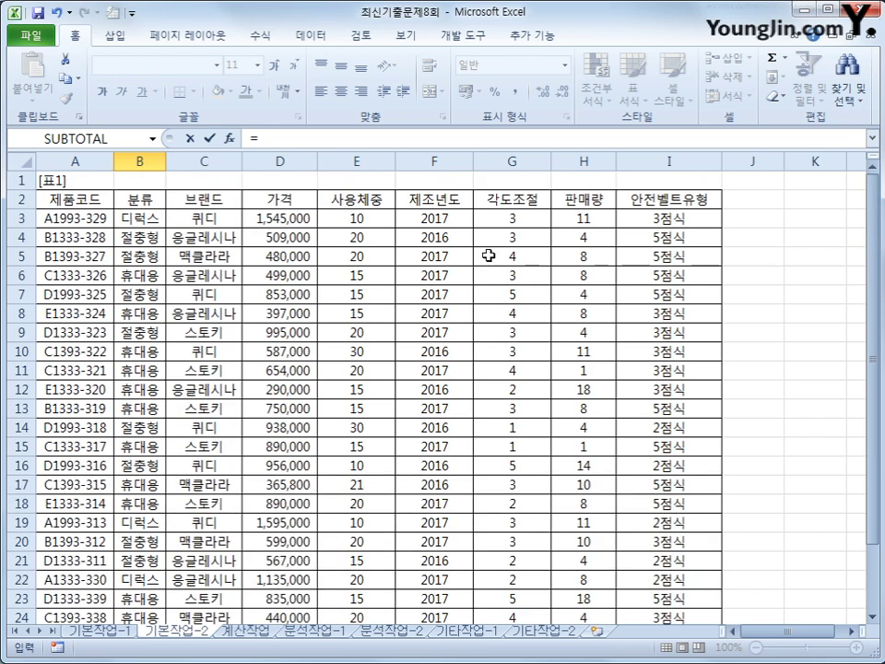
pyautogui.click(376, 222)
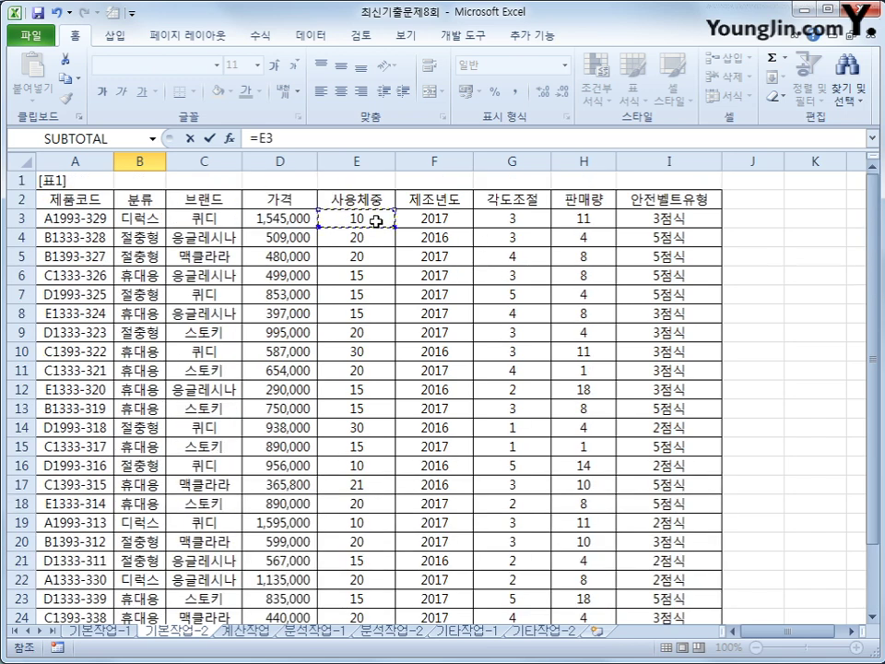
pyautogui.scroll(-3, 376, 245)
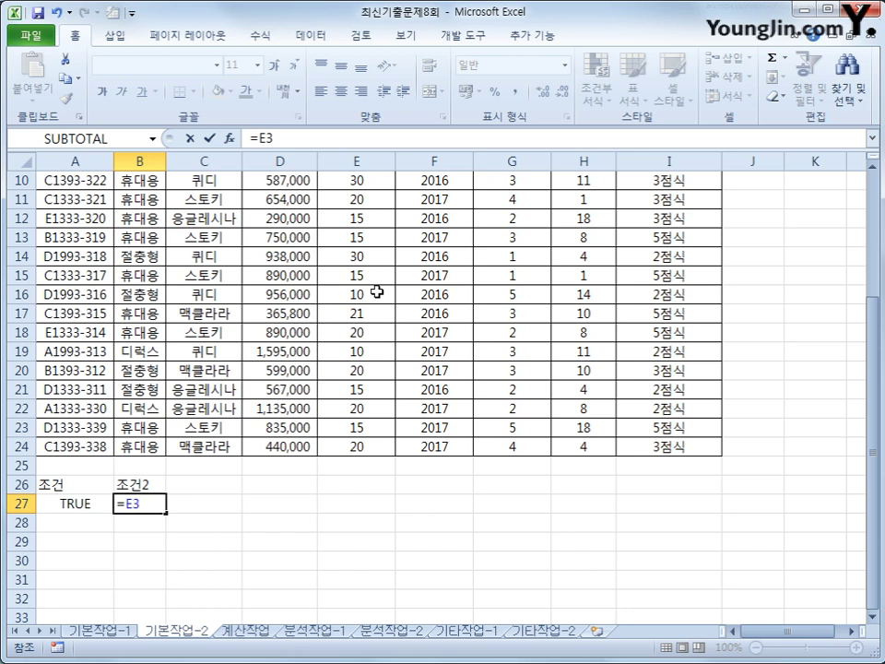
pyautogui.write('<ㅁ')
pyautogui.press('BackSpace')
pyautogui.write('avr')
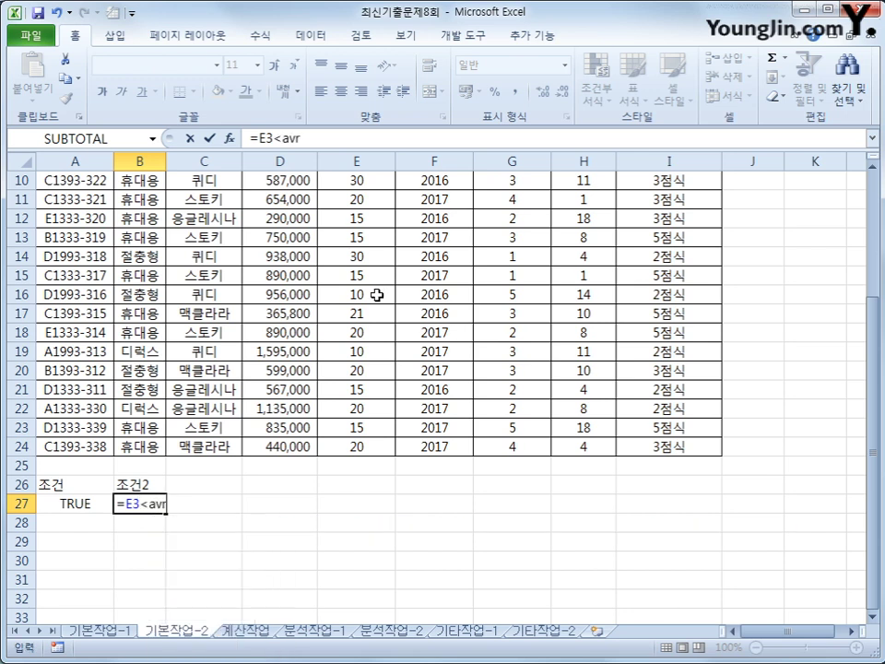
pyautogui.press('BackSpace')
pyautogui.write('er')
pyautogui.press('Tab')
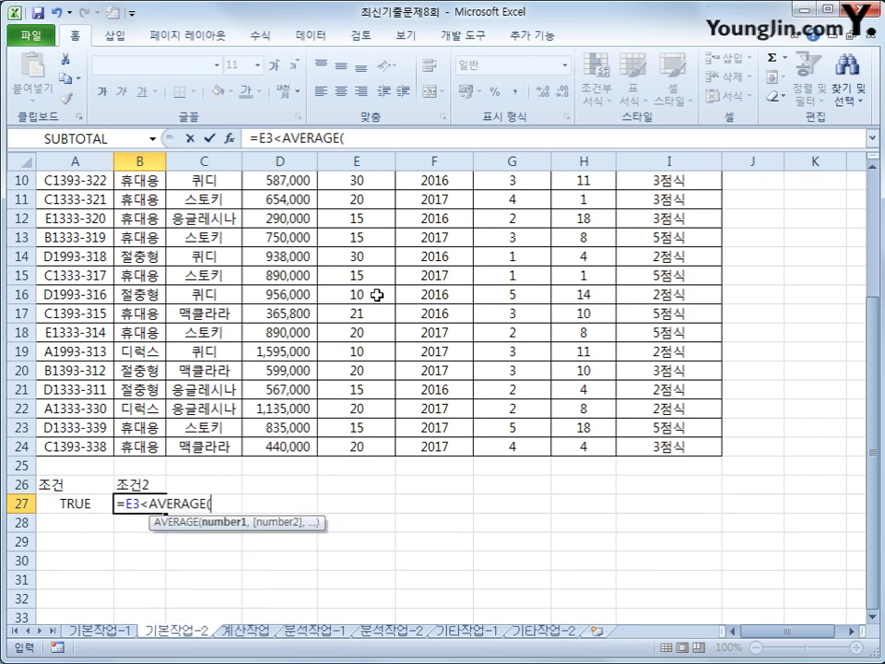
pyautogui.scroll(3, 377, 295)
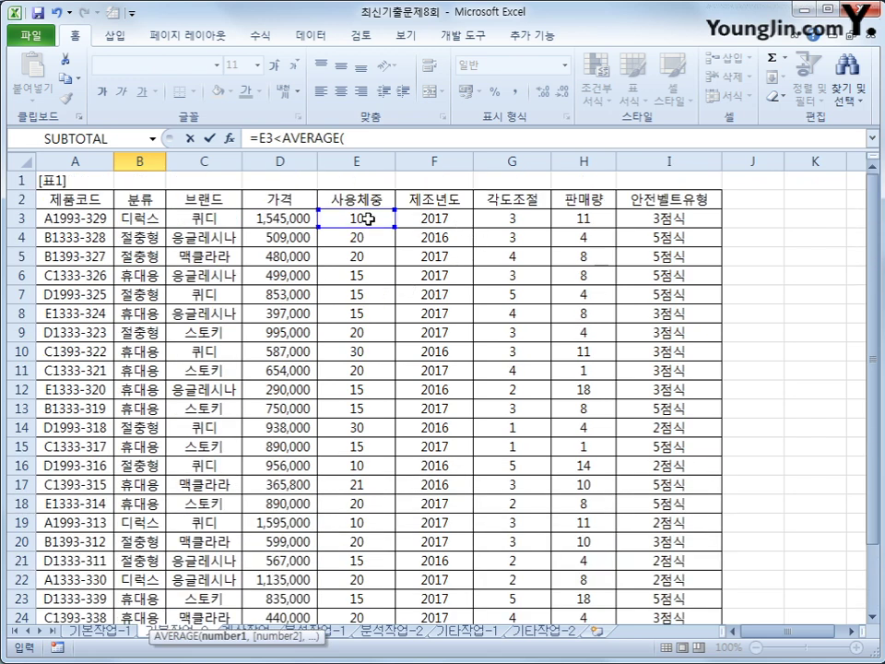
pyautogui.moveTo(361, 220); pyautogui.dragTo(365, 583)
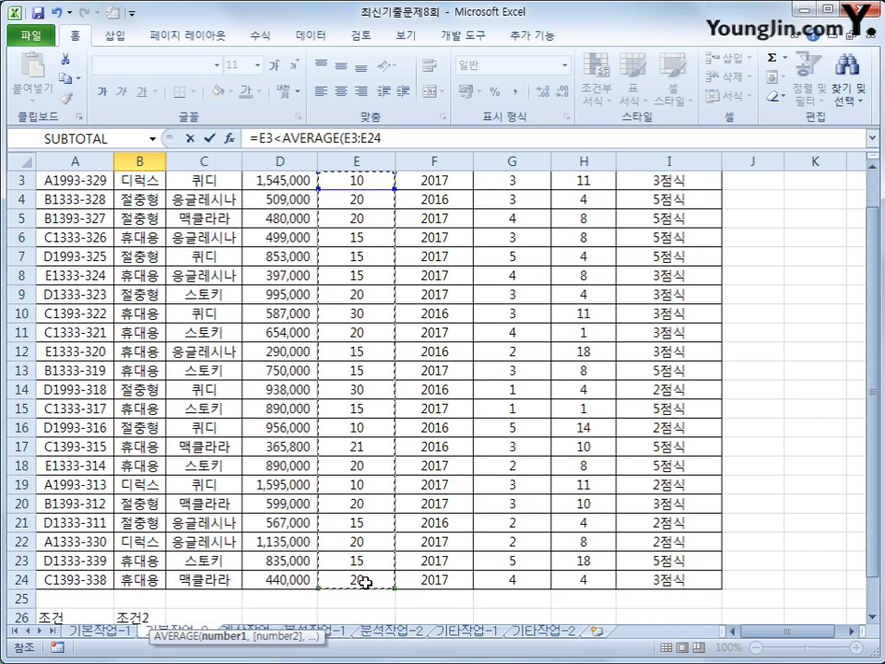
pyautogui.scroll(-2, 365, 583)
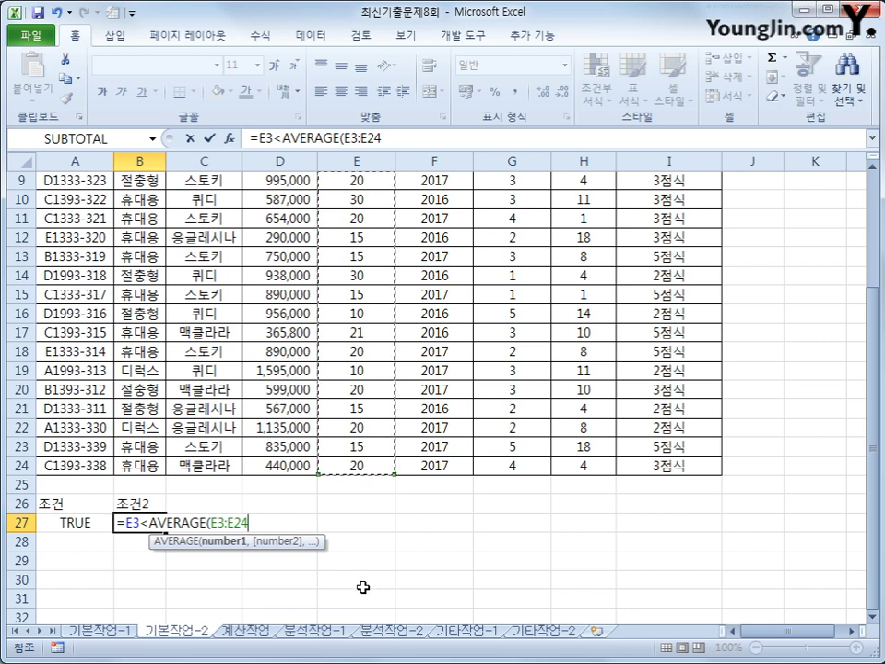
pyautogui.press('F4')
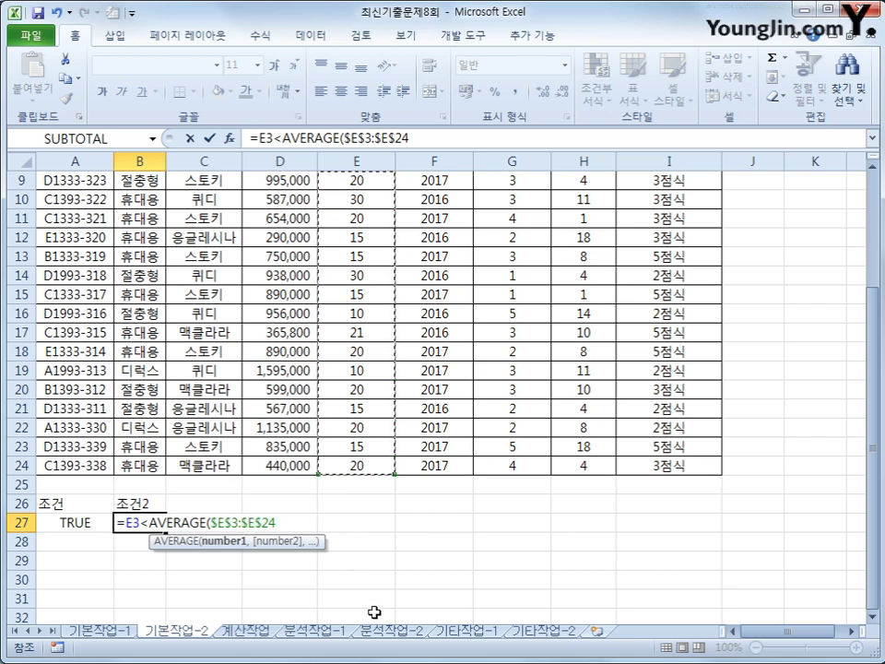
pyautogui.write(')')
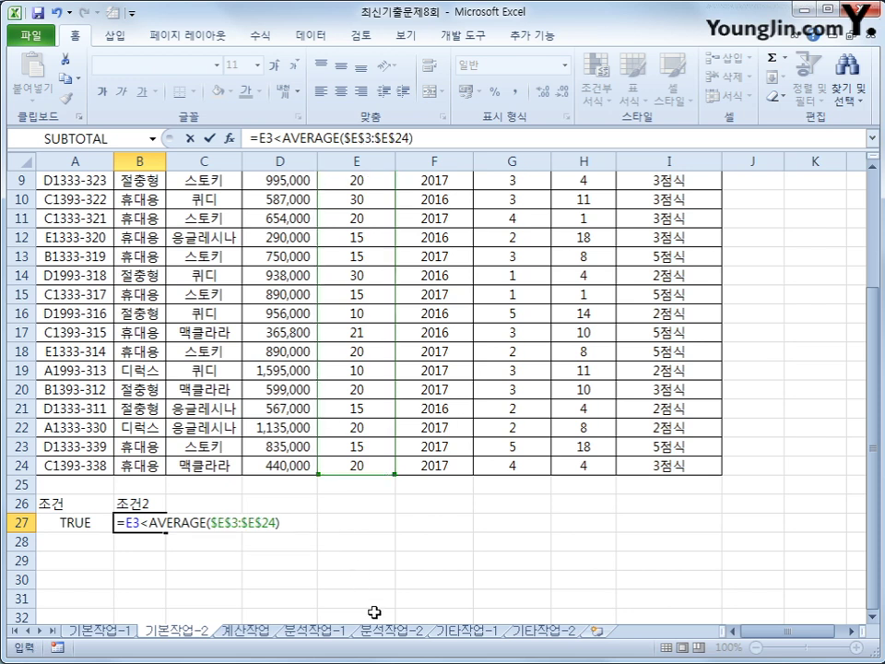
pyautogui.press('Return')
pyautogui.press('Up')
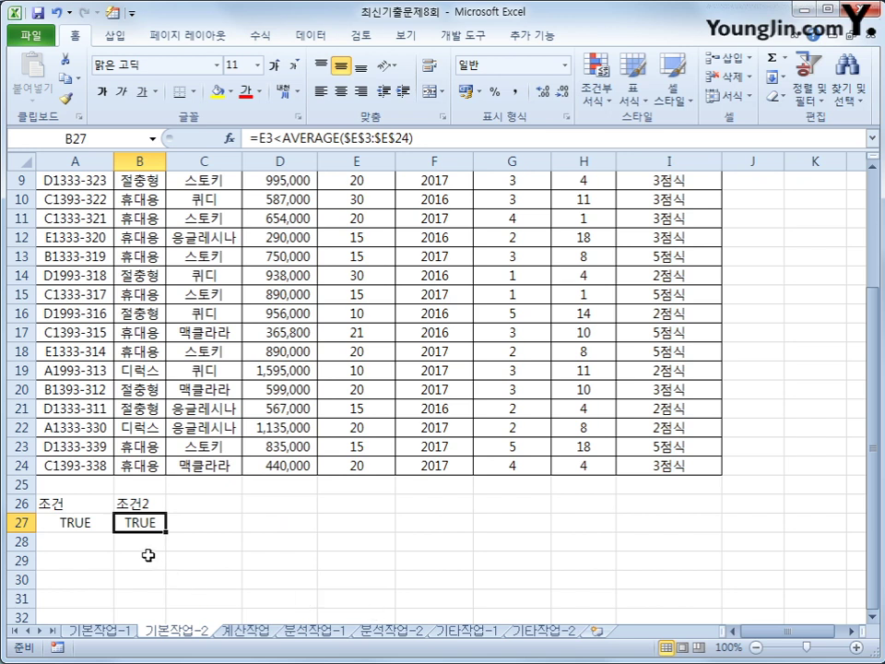
# - Copy the headers 제품코드, 브랜드, 가격, 제조년도 and 판매량 from row 2 to the cells starting at A30
pyautogui.moveTo(67, 507); pyautogui.dragTo(123, 523)
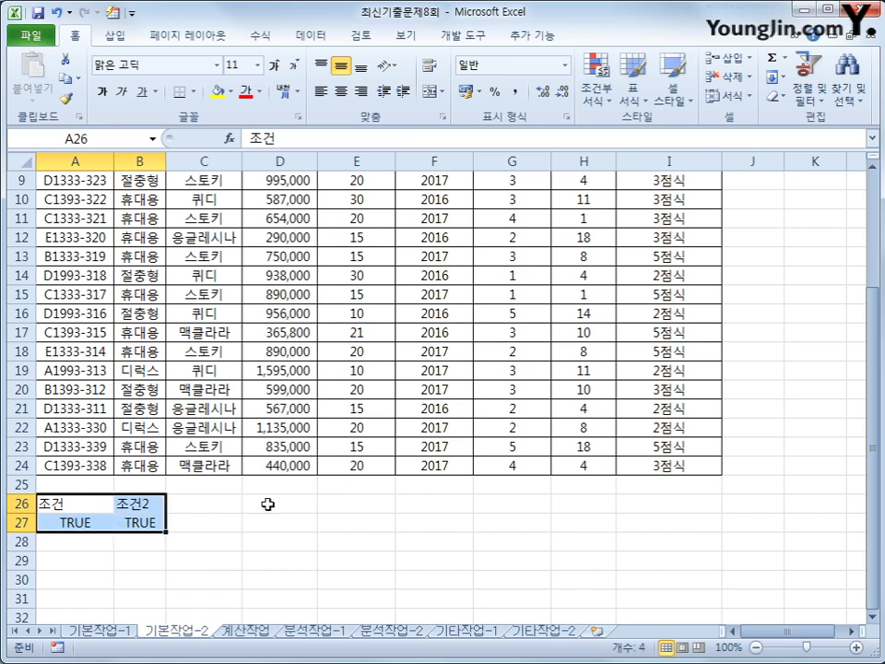
pyautogui.scroll(3, 313, 493)
pyautogui.click(81, 205)
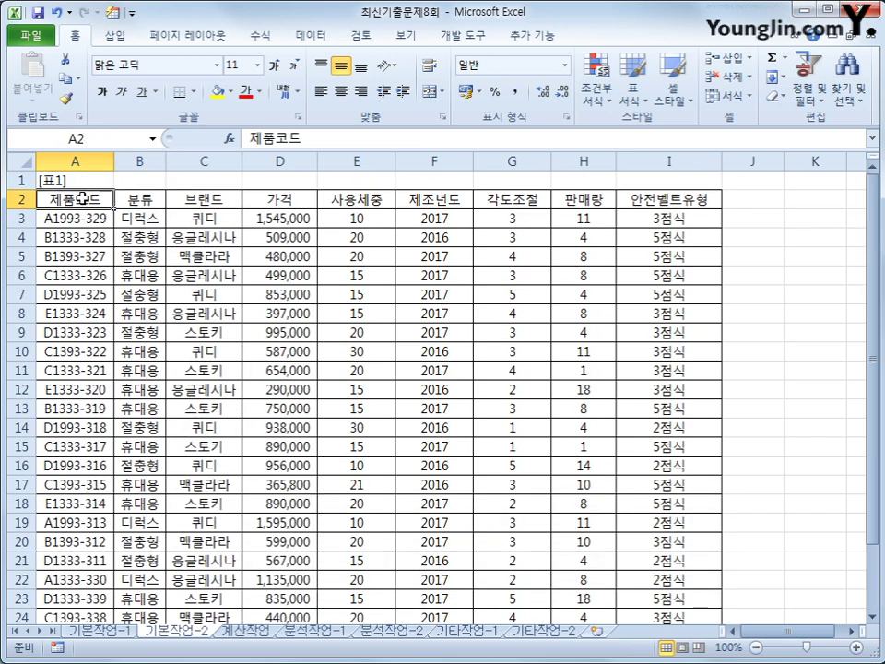
pyautogui.keyDown('ctrl'); pyautogui.click(226, 200); pyautogui.keyUp('ctrl')
pyautogui.keyDown('ctrl'); pyautogui.click(267, 202); pyautogui.keyUp('ctrl')
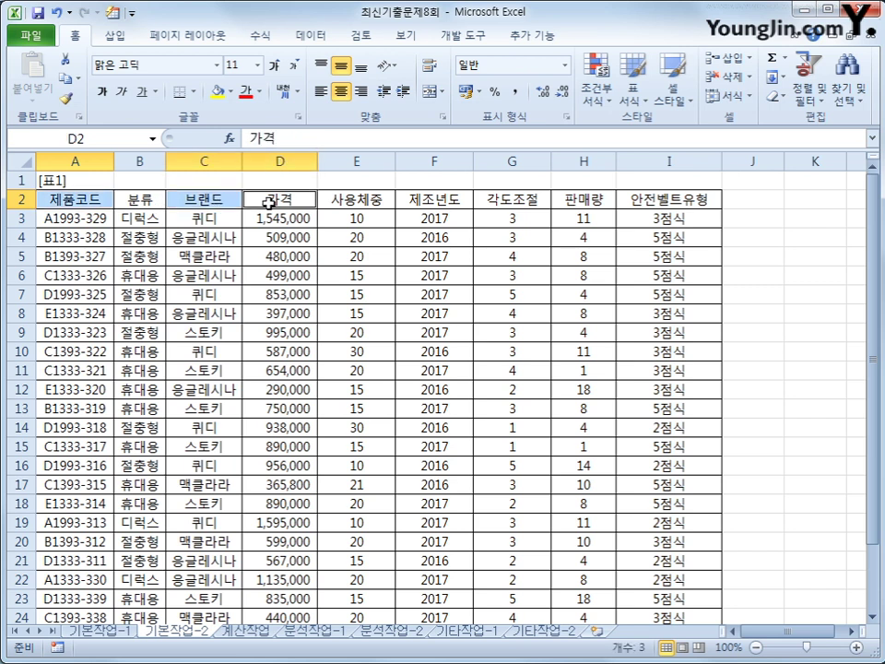
pyautogui.keyDown('ctrl'); pyautogui.click(430, 199); pyautogui.keyUp('ctrl')
pyautogui.keyDown('ctrl'); pyautogui.click(563, 207); pyautogui.keyUp('ctrl')
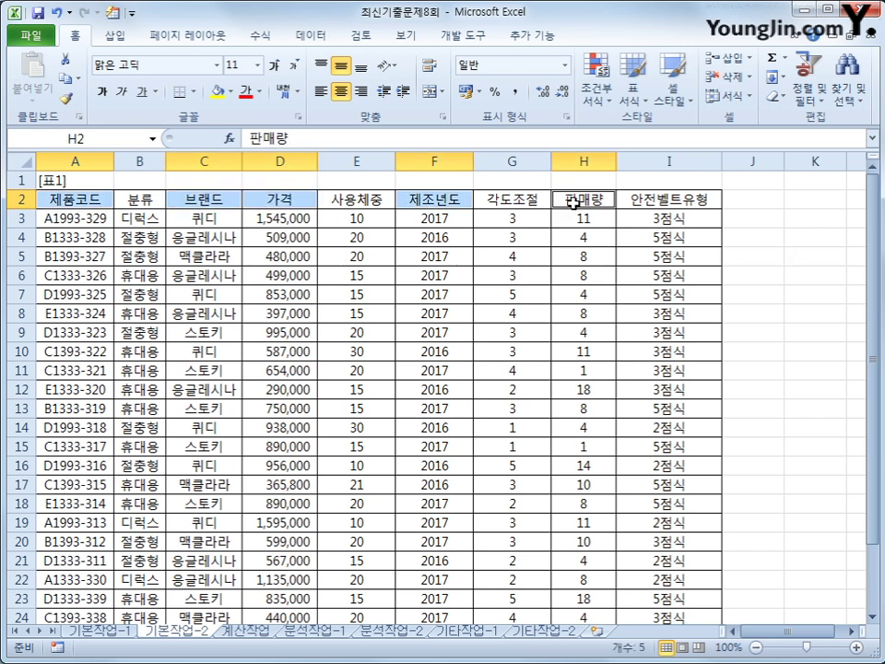
pyautogui.hotkey('ctrl', 'c')
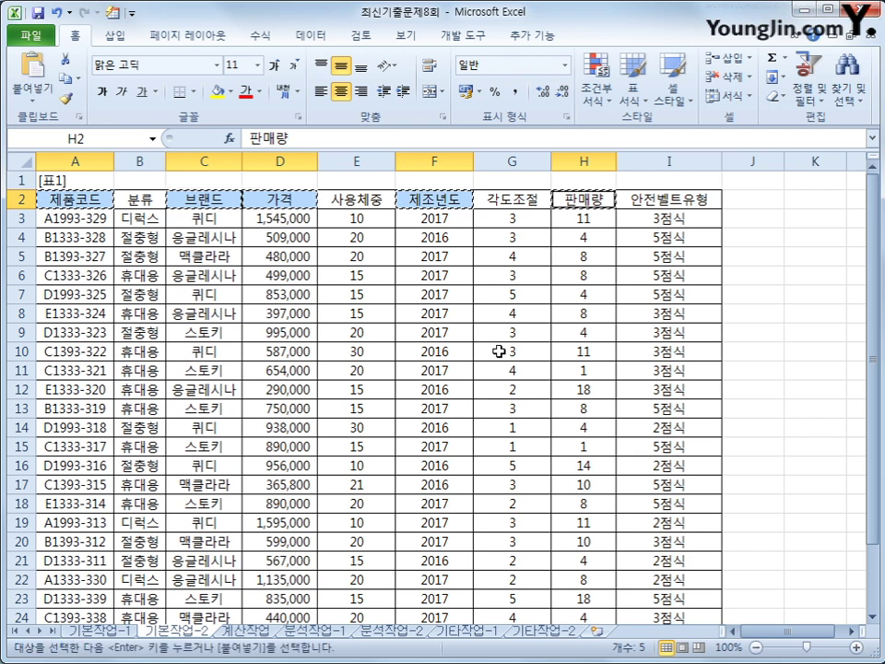
pyautogui.scroll(-5, 498, 352)
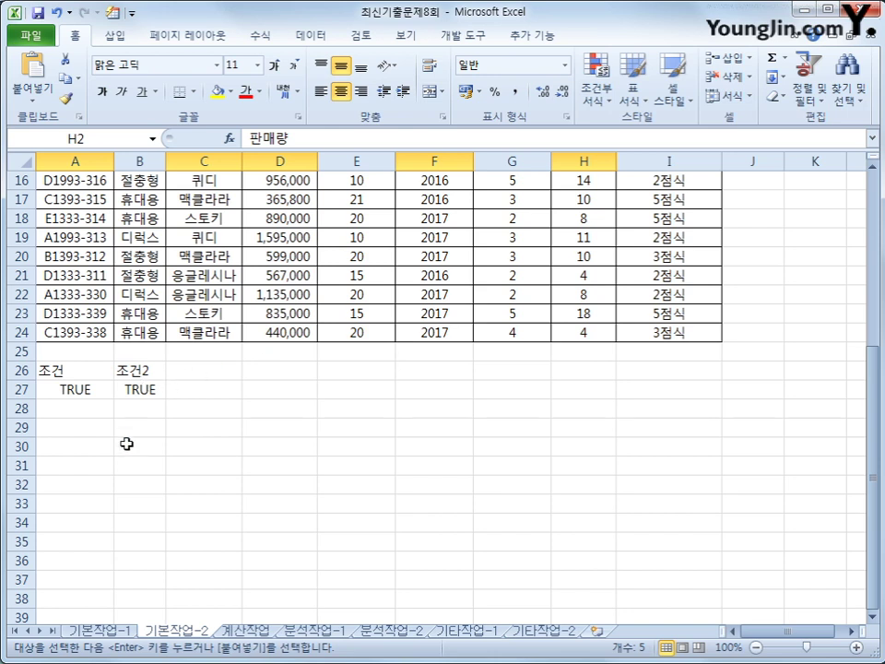
pyautogui.click(75, 447)
pyautogui.hotkey('ctrl', 'v')
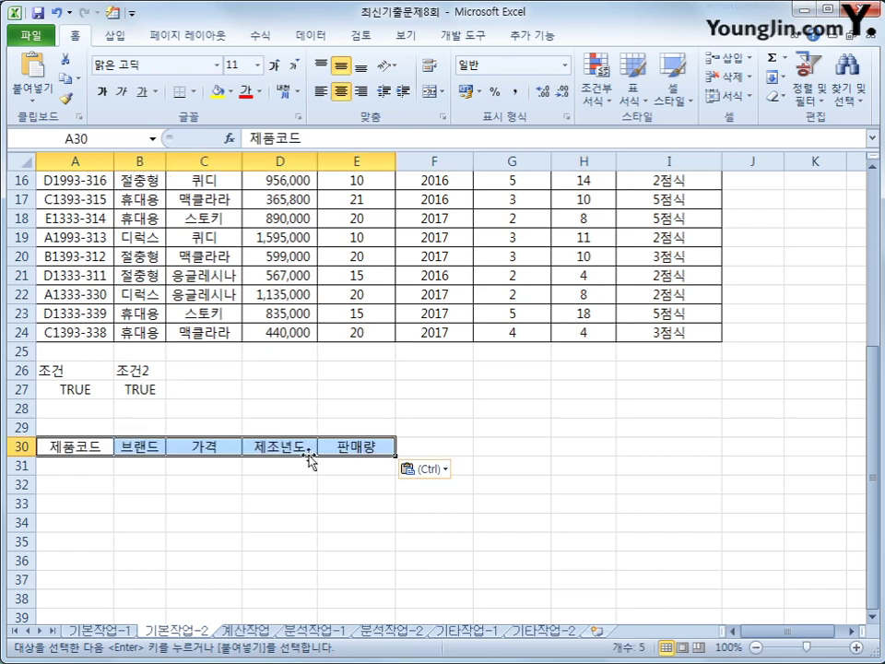
# - Start an advanced filter on the product table A2:I24 with A26:B27 as the criteria range
pyautogui.scroll(5, 310, 461)
pyautogui.click(276, 330)
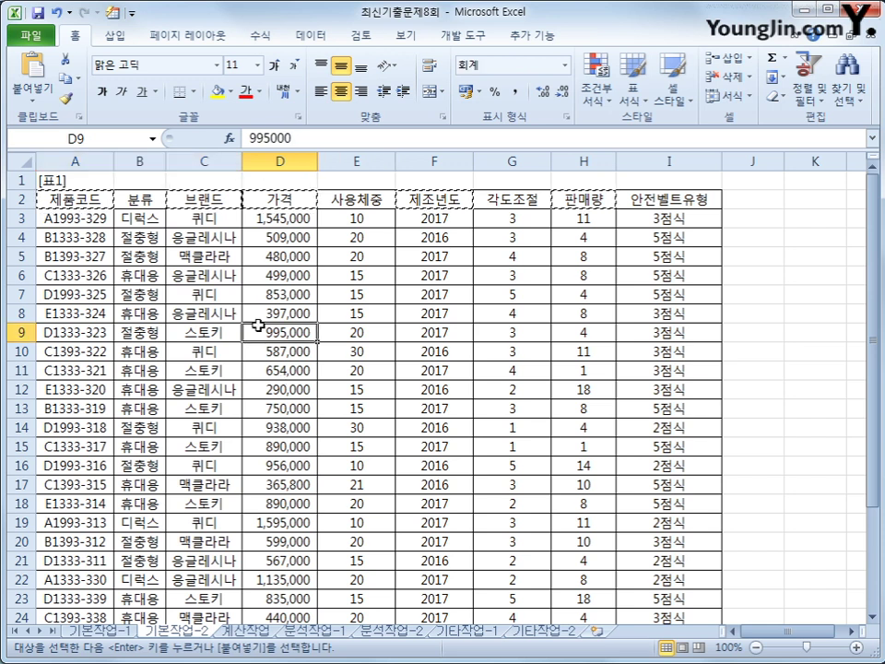
pyautogui.click(311, 37)
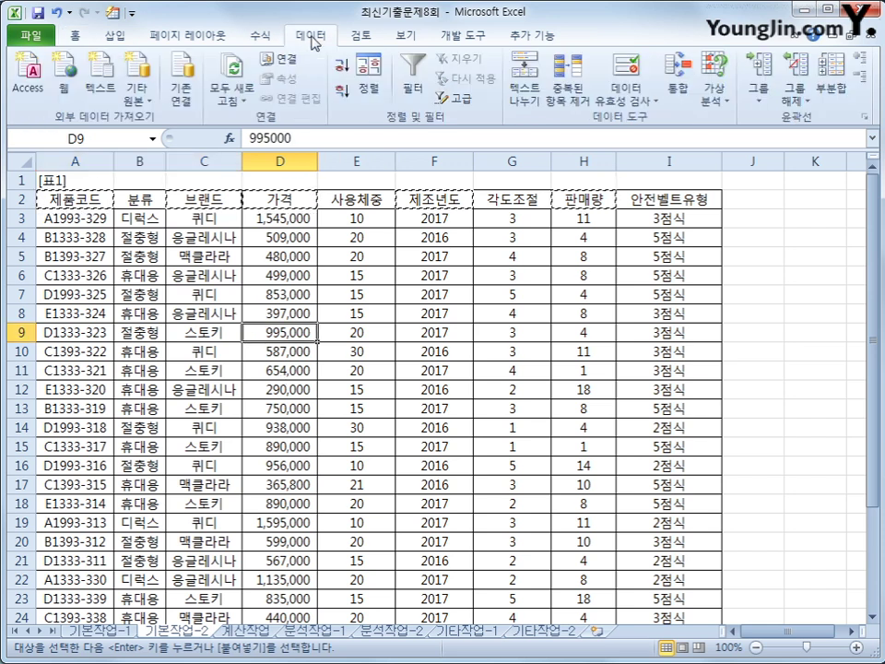
pyautogui.click(465, 97)
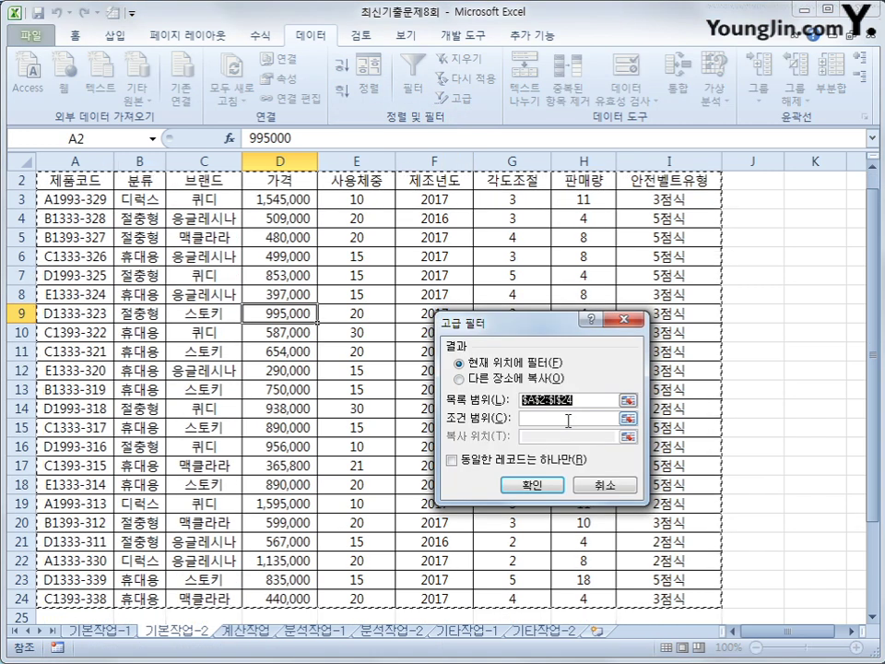
pyautogui.click(568, 420)
pyautogui.scroll(-3, 369, 498)
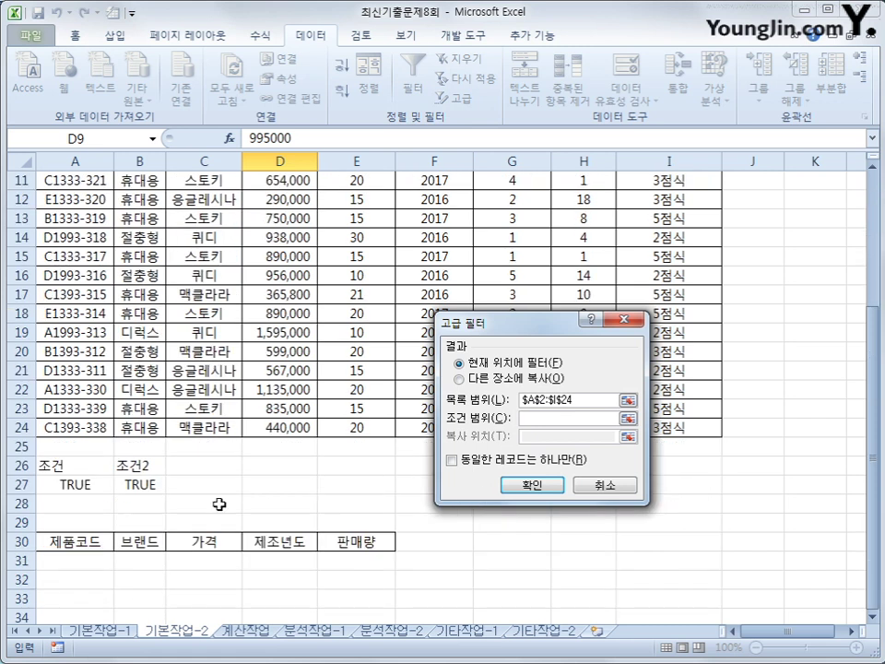
pyautogui.moveTo(57, 465); pyautogui.dragTo(136, 485)
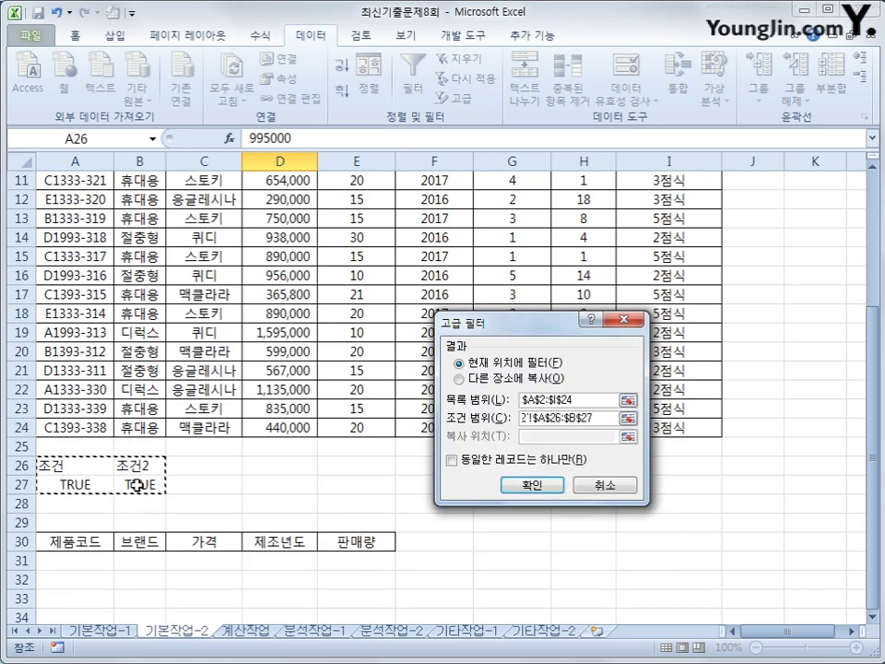
# - Set the advanced filter to copy its results to another location, A30:E30, and run it
pyautogui.click(460, 378)
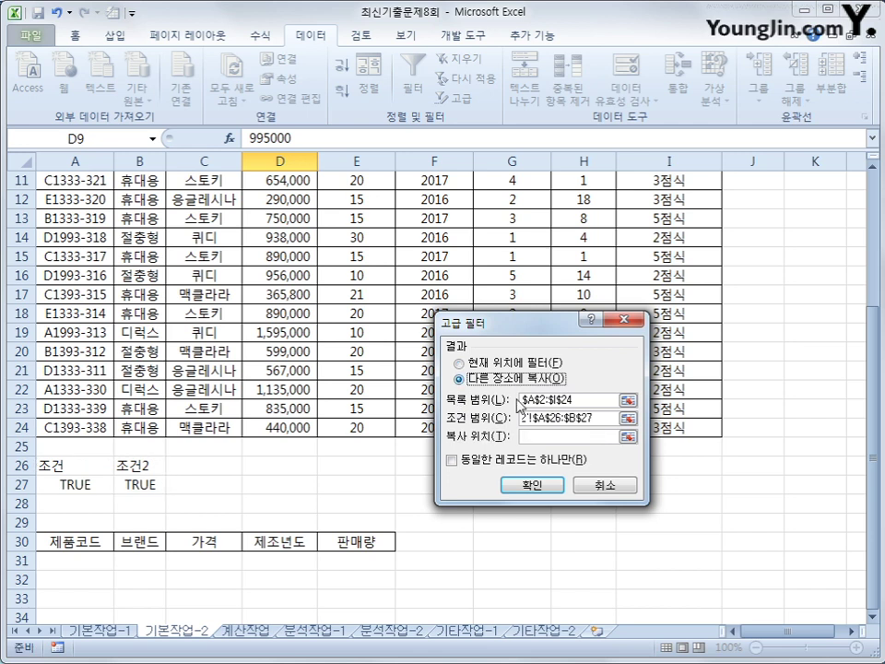
pyautogui.click(550, 436)
pyautogui.moveTo(81, 543); pyautogui.dragTo(349, 542)
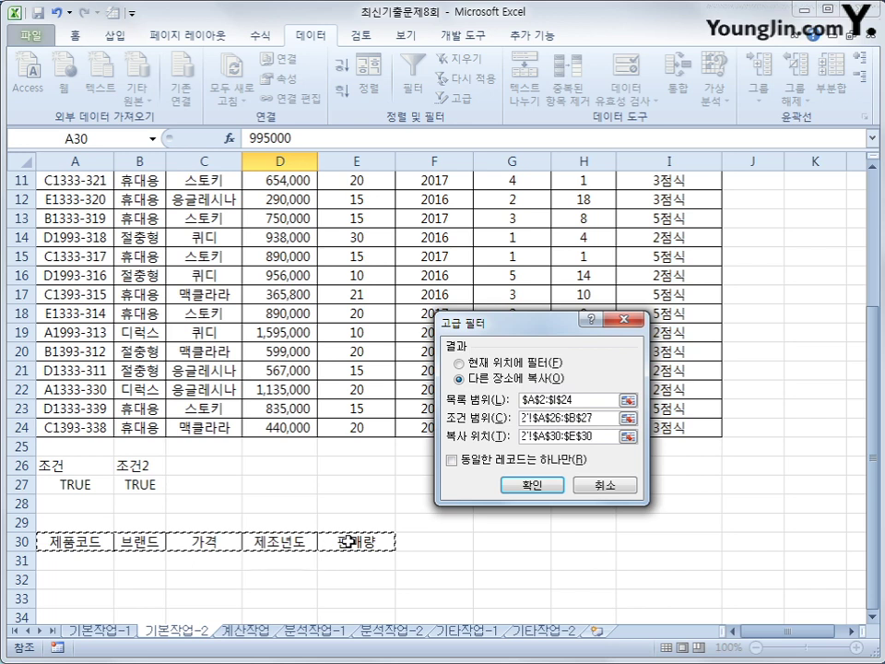
pyautogui.click(552, 489)
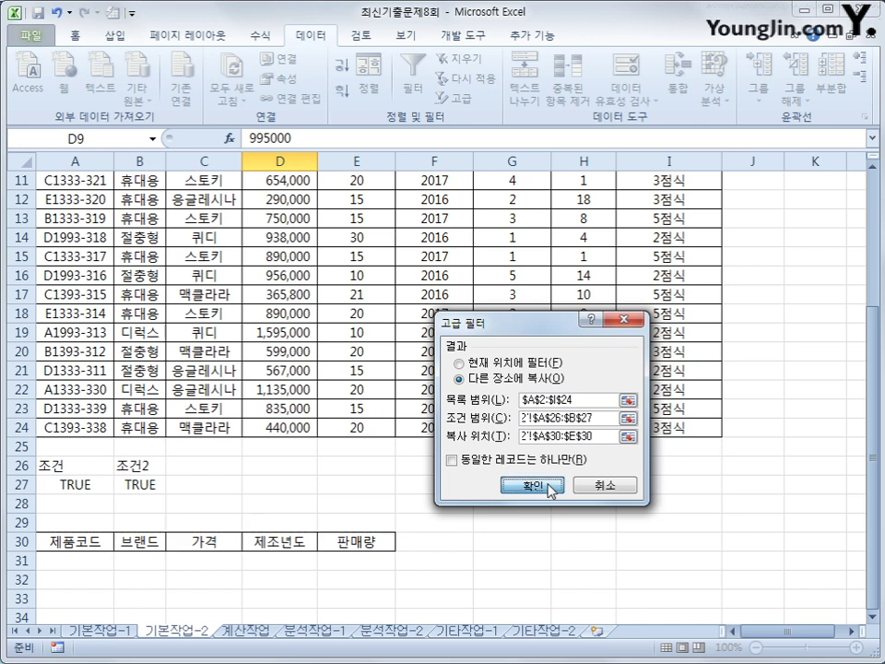
# - Auto-fit the width of column B to its contents and select the extracted product codes A31:A40
pyautogui.scroll(-4, 548, 483)
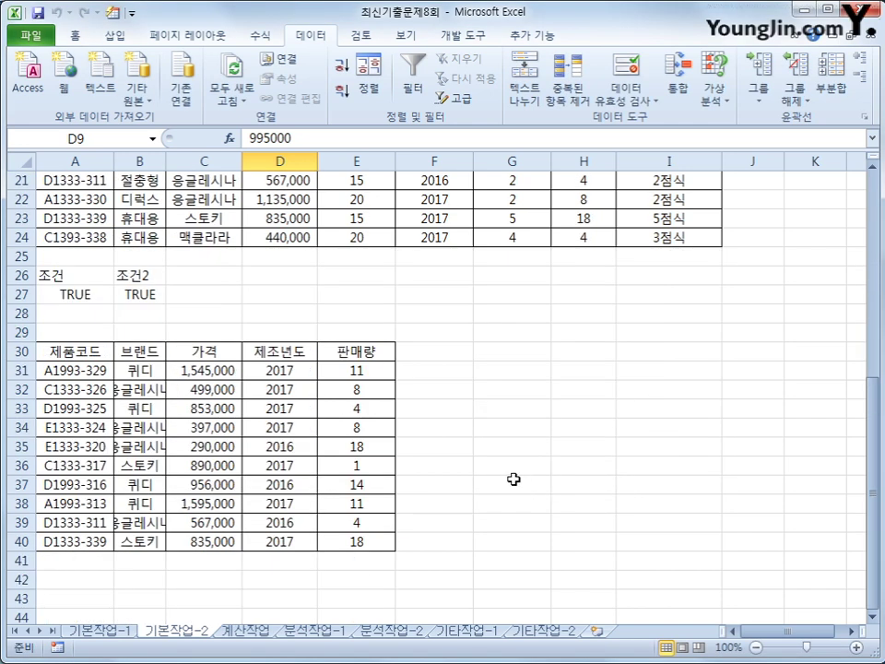
pyautogui.doubleClick(166, 161)
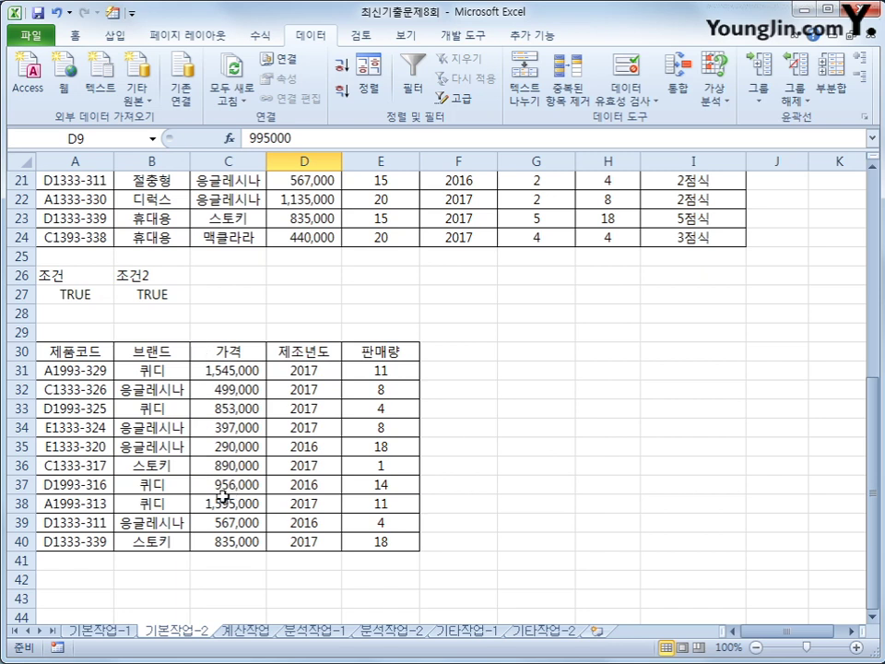
pyautogui.moveTo(91, 369); pyautogui.dragTo(110, 541)
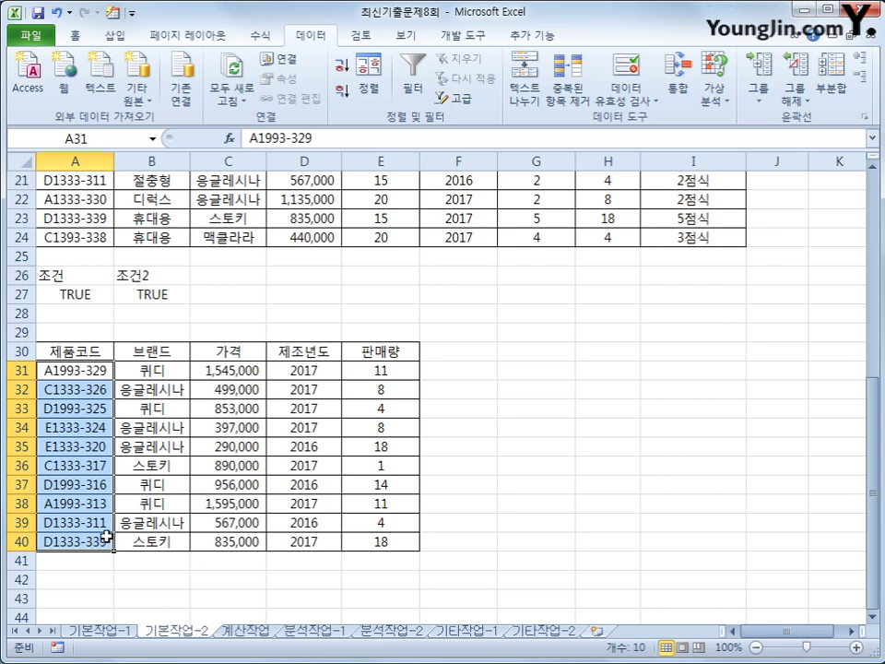
# - Select the table records A3:I24 and start a new conditional formatting rule that uses a formula
pyautogui.scroll(2, 107, 536)
pyautogui.scroll(5, 107, 535)
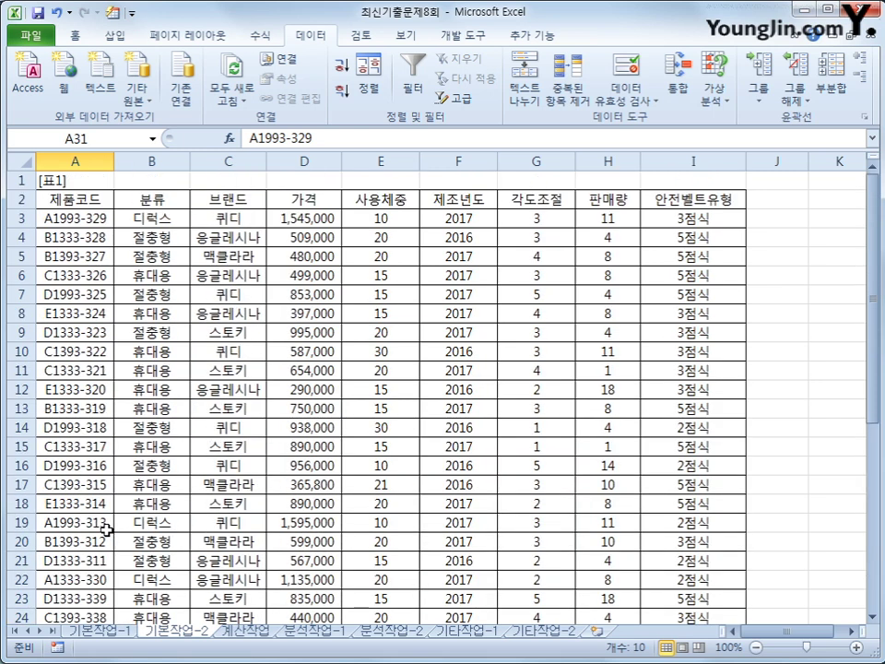
pyautogui.click(75, 219)
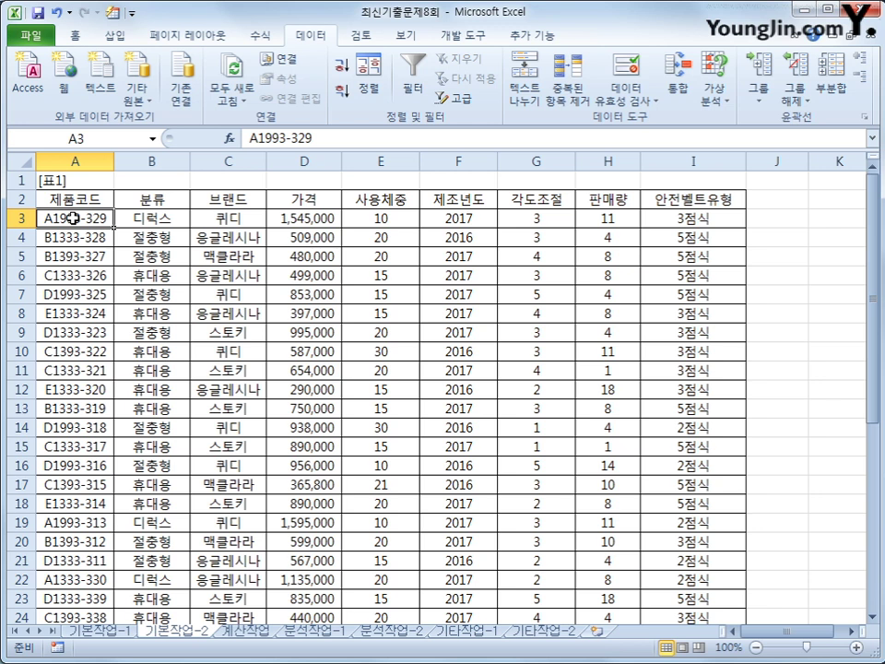
pyautogui.moveTo(72, 219); pyautogui.dragTo(680, 579)
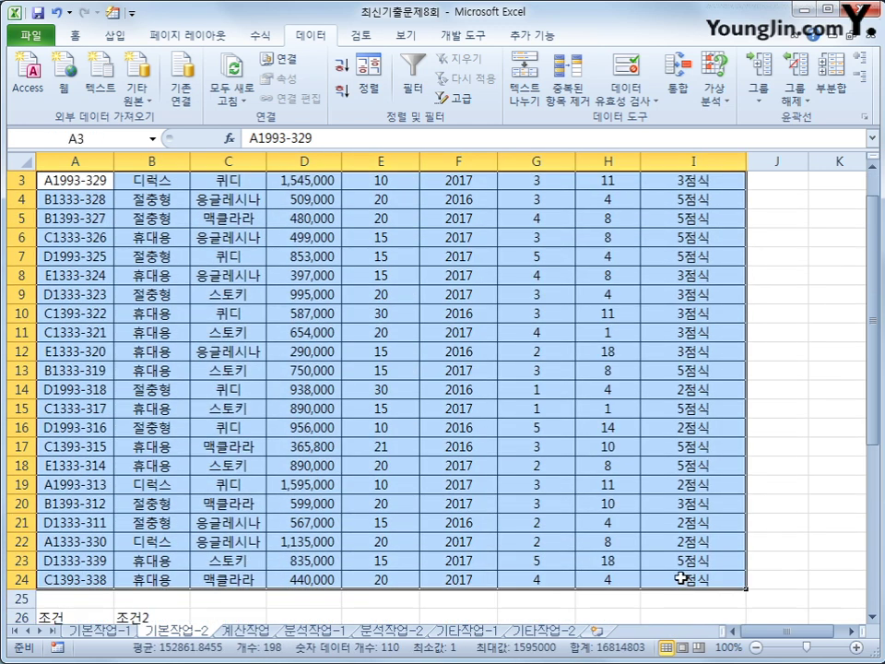
pyautogui.scroll(1, 681, 578)
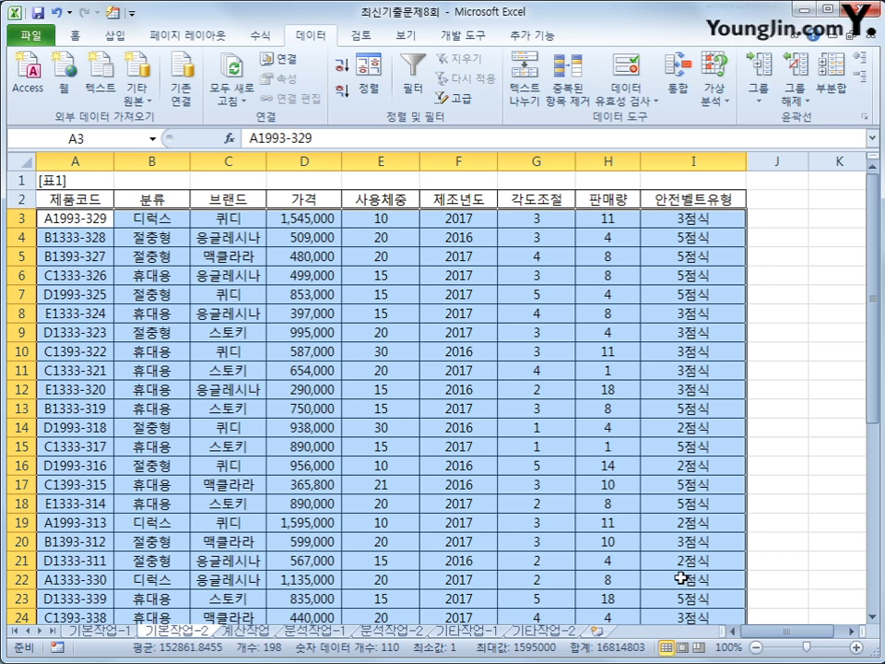
pyautogui.click(74, 35)
pyautogui.click(595, 79)
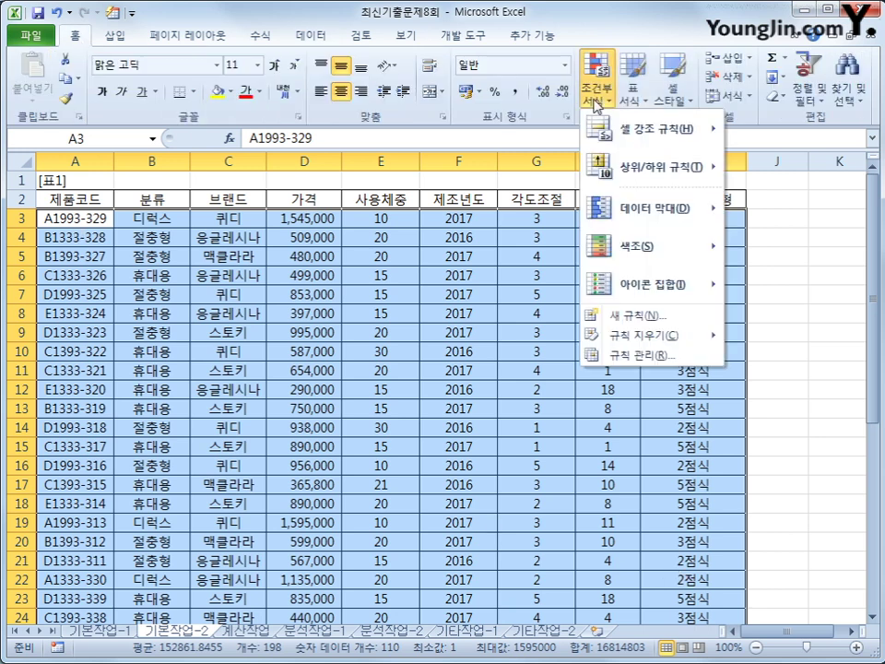
pyautogui.click(602, 318)
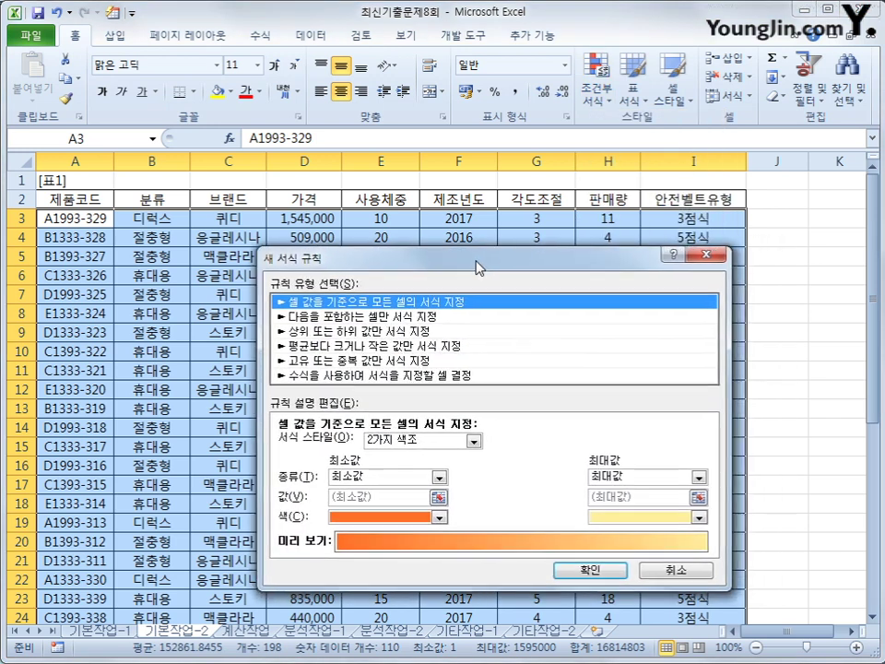
pyautogui.click(450, 376)
pyautogui.click(429, 446)
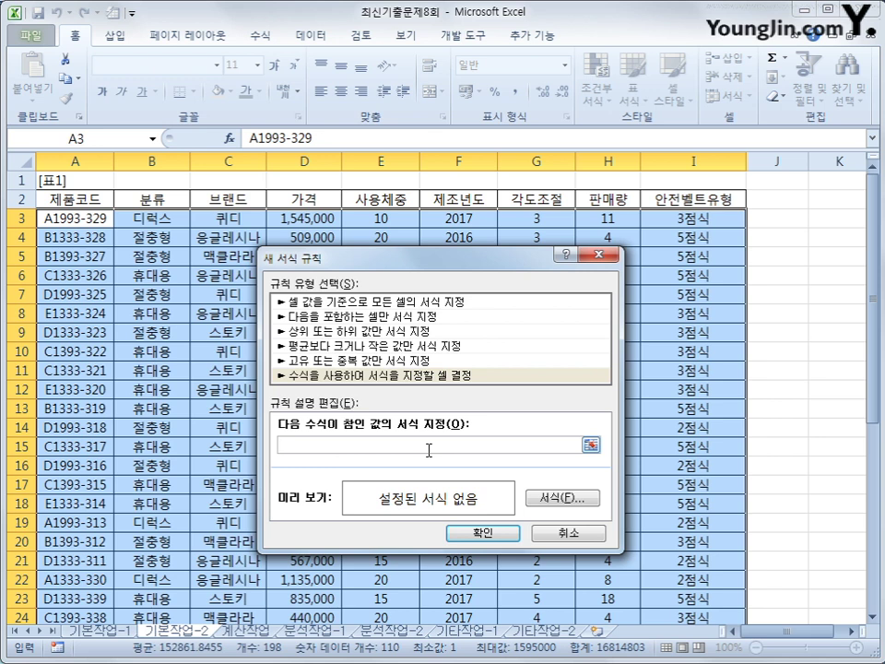
# - Begin the rule formula with =and(isodd(right($A3,1)) to test whether the last digit of 제품코드 is odd
pyautogui.write('ㅋㅁ')
pyautogui.press('BackSpace')
pyautogui.write('=and(')
pyautogui.write('isodd(right(')
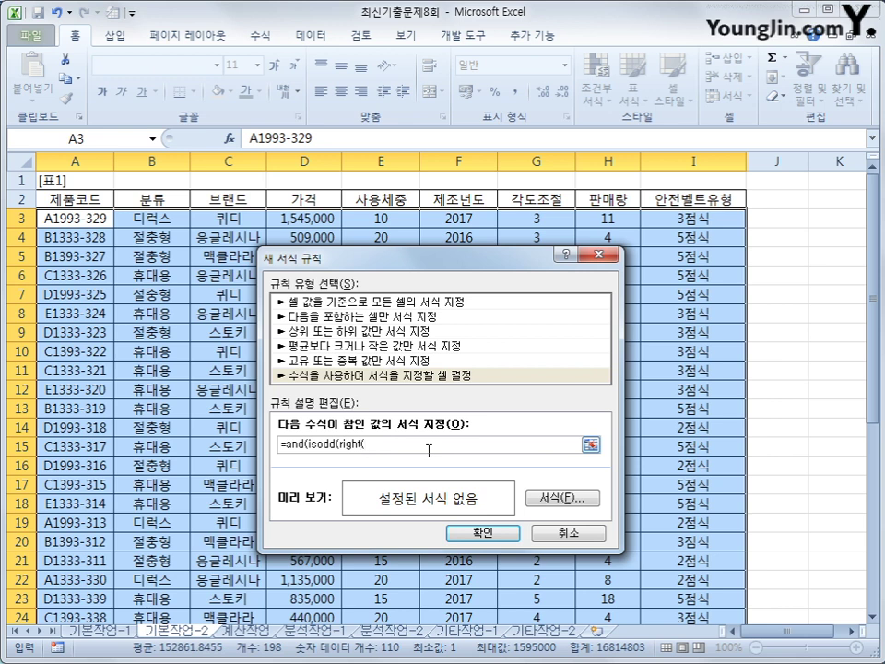
pyautogui.click(97, 218)
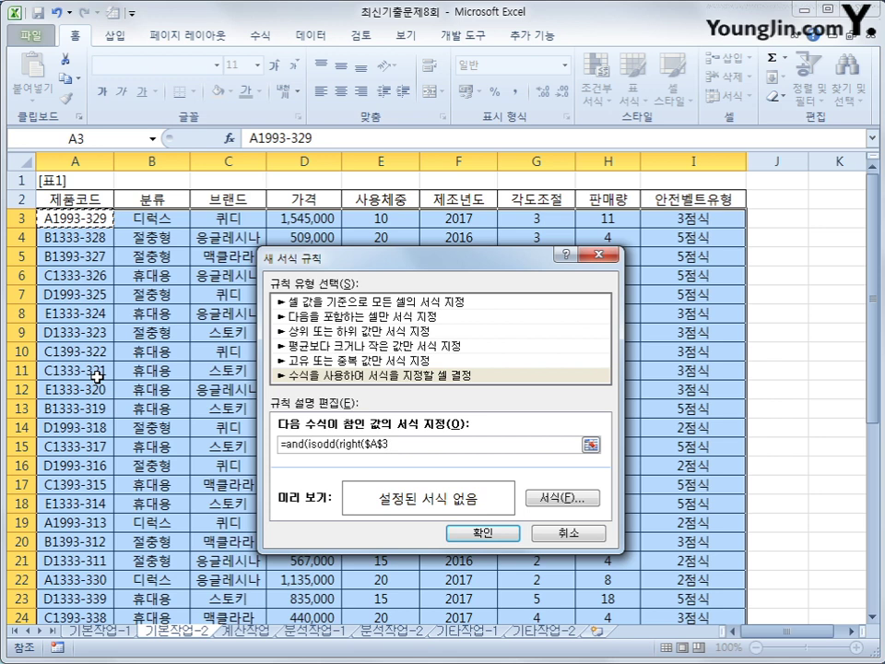
pyautogui.press('F4')
pyautogui.press('F4')
pyautogui.write(',1')
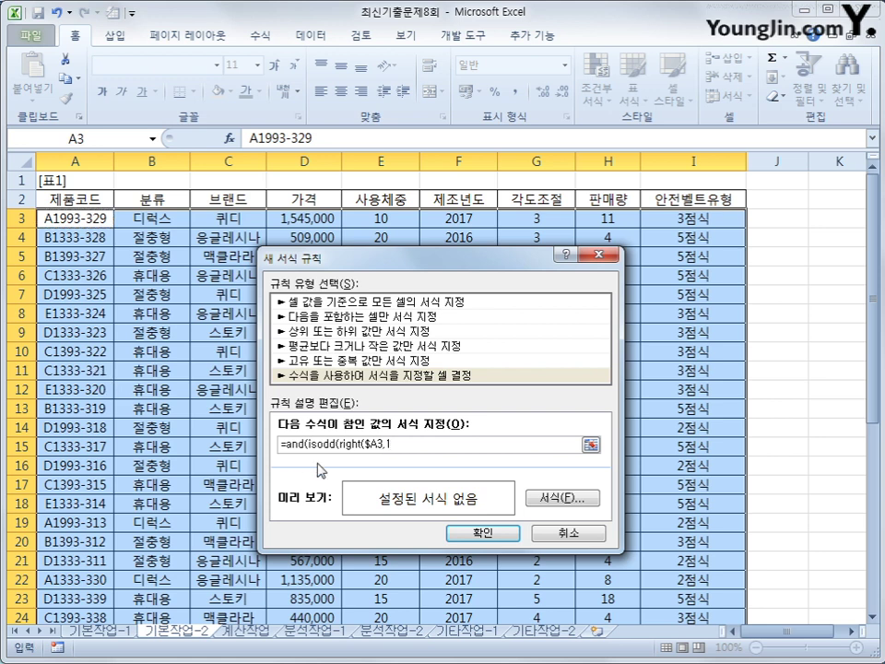
pyautogui.write(')')
pyautogui.write(')')
# - Complete the AND formula with the second condition $F3=2017 for 제조년도
pyautogui.write(',')
pyautogui.click(458, 224)
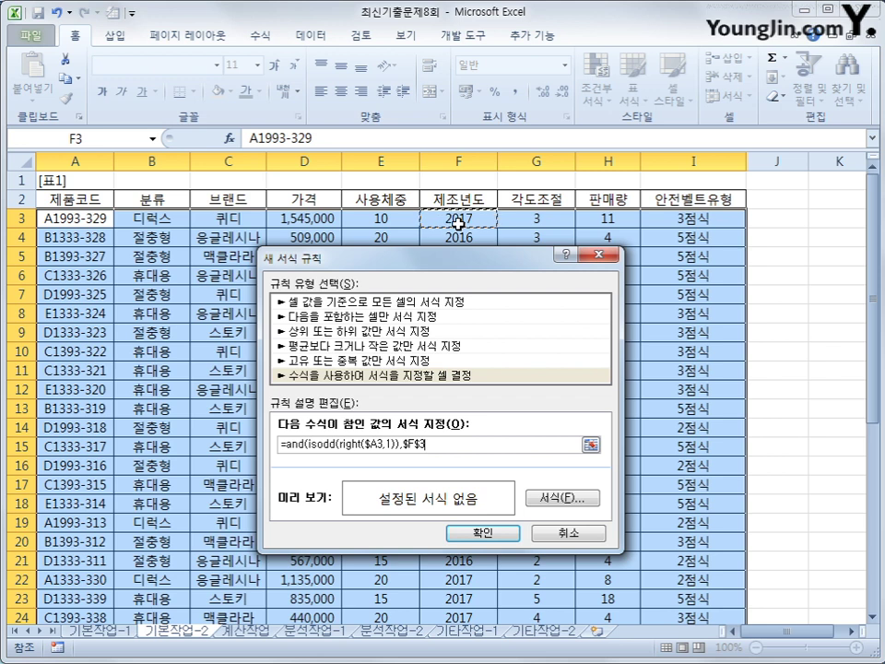
pyautogui.press('F4')
pyautogui.press('F4')
pyautogui.write('ㅓ2017)')
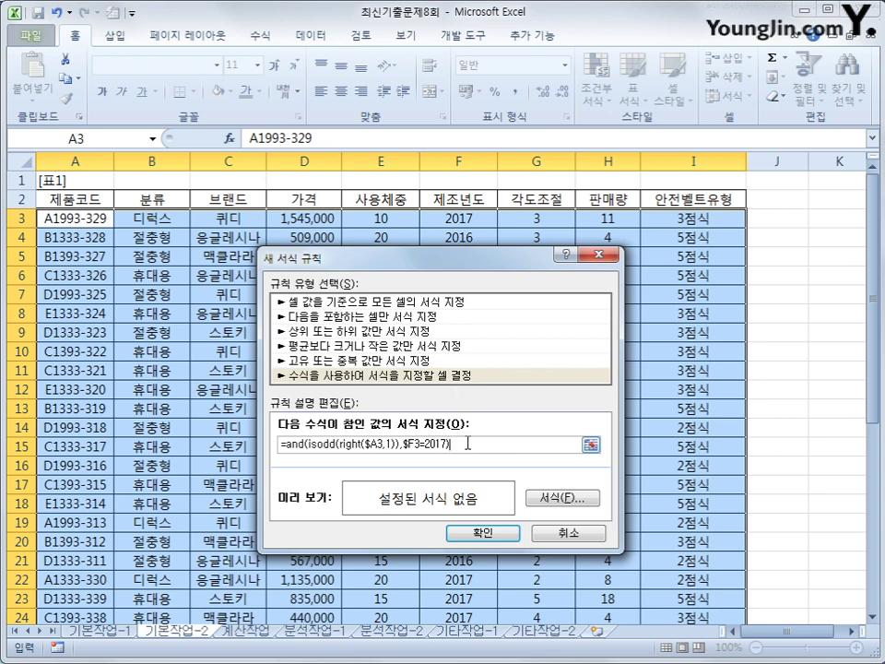
# - Set the rule's font format to bold (굵게) in the standard blue colour
pyautogui.click(561, 498)
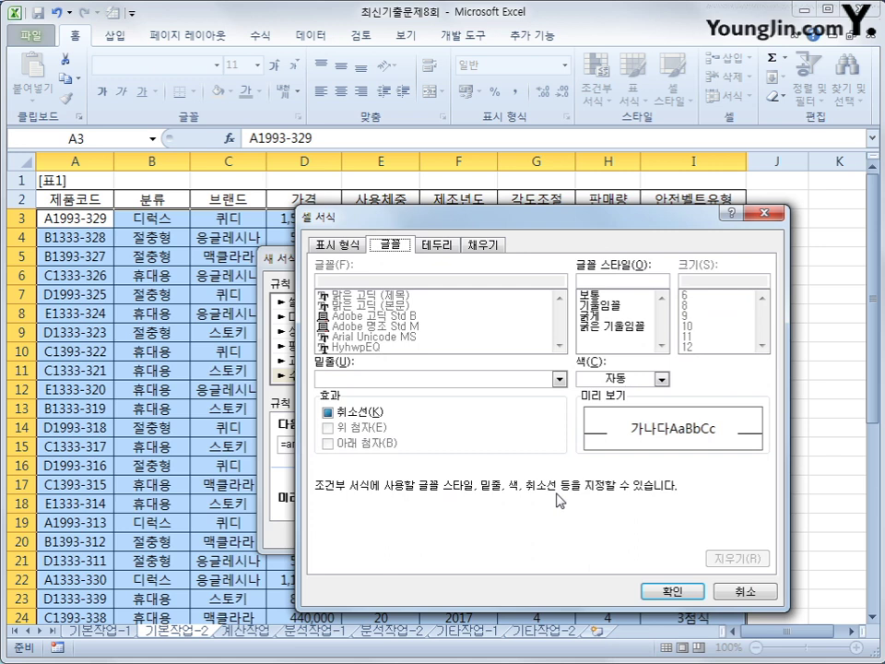
pyautogui.click(616, 316)
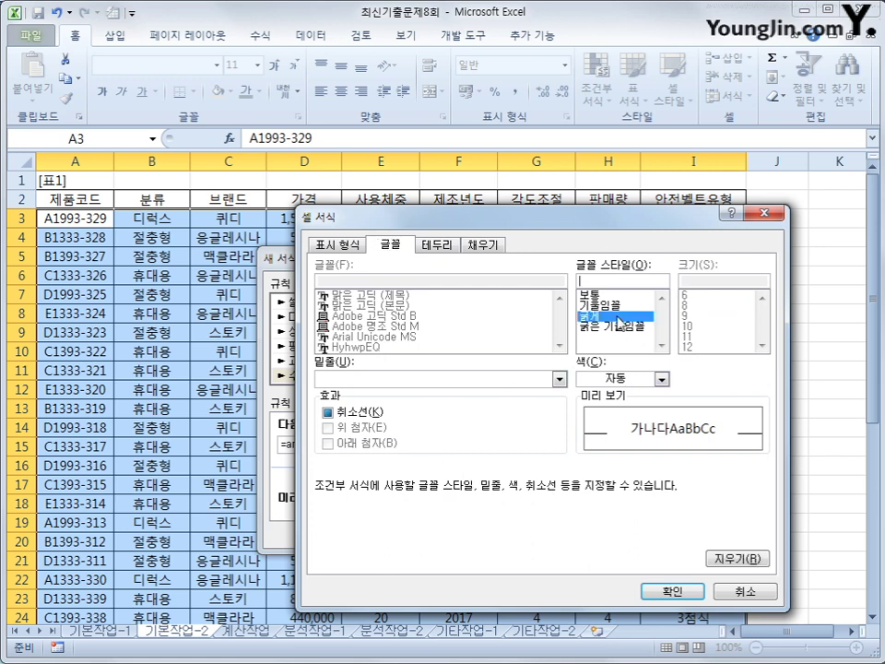
pyautogui.click(661, 379)
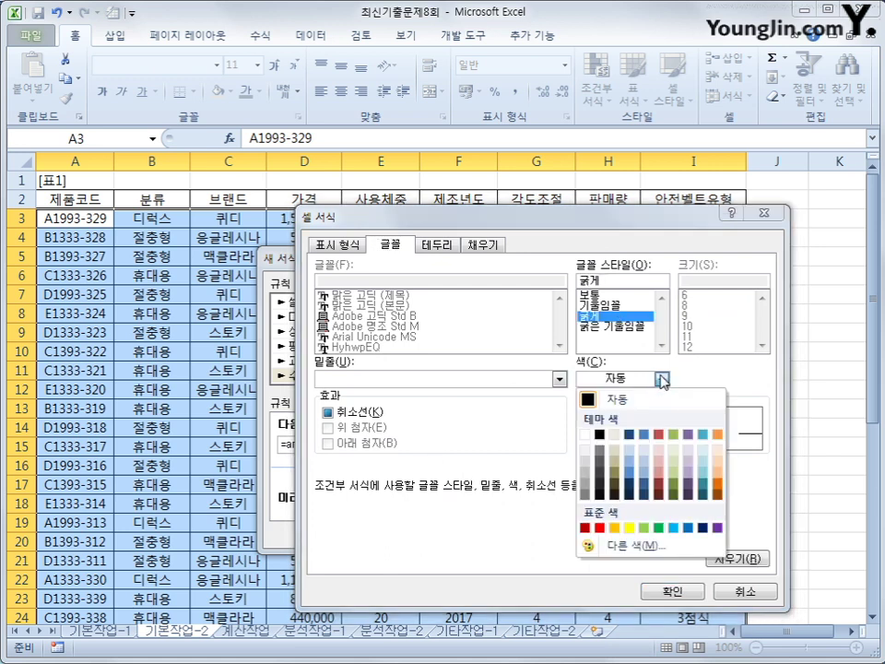
pyautogui.click(689, 529)
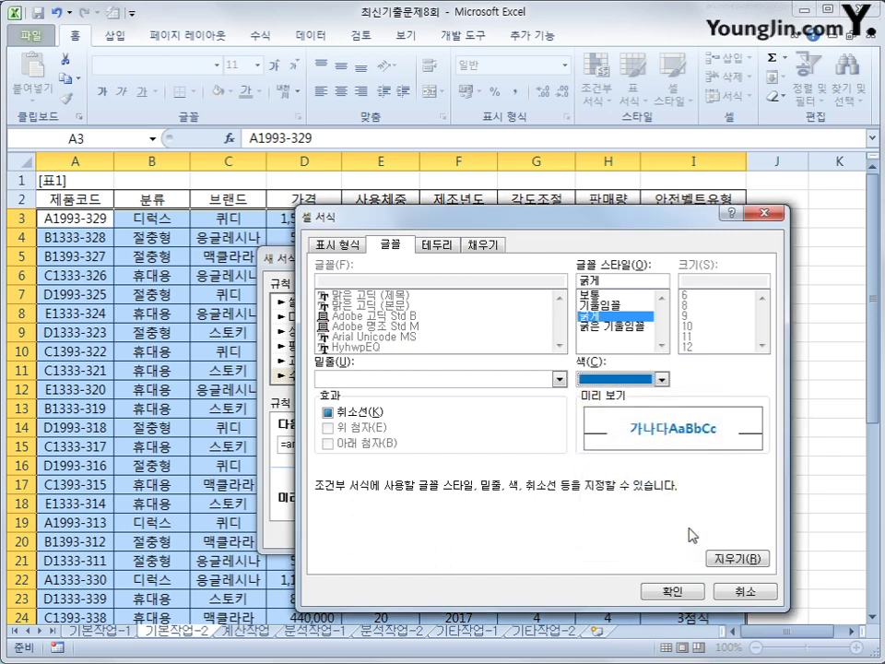
pyautogui.click(673, 590)
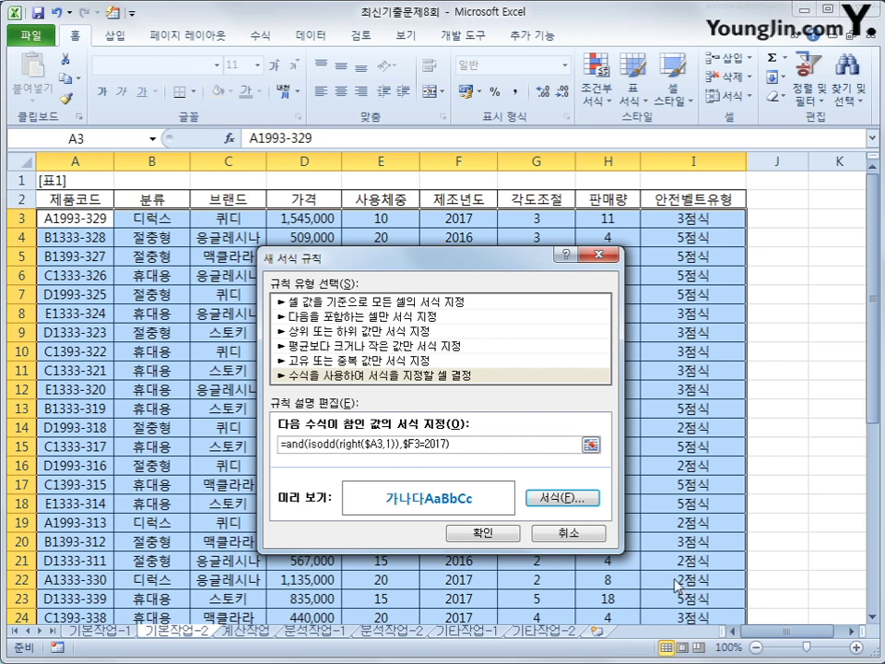
# - Apply the conditional formatting rule to the table and auto-fit the width of column D (가격)
pyautogui.click(475, 533)
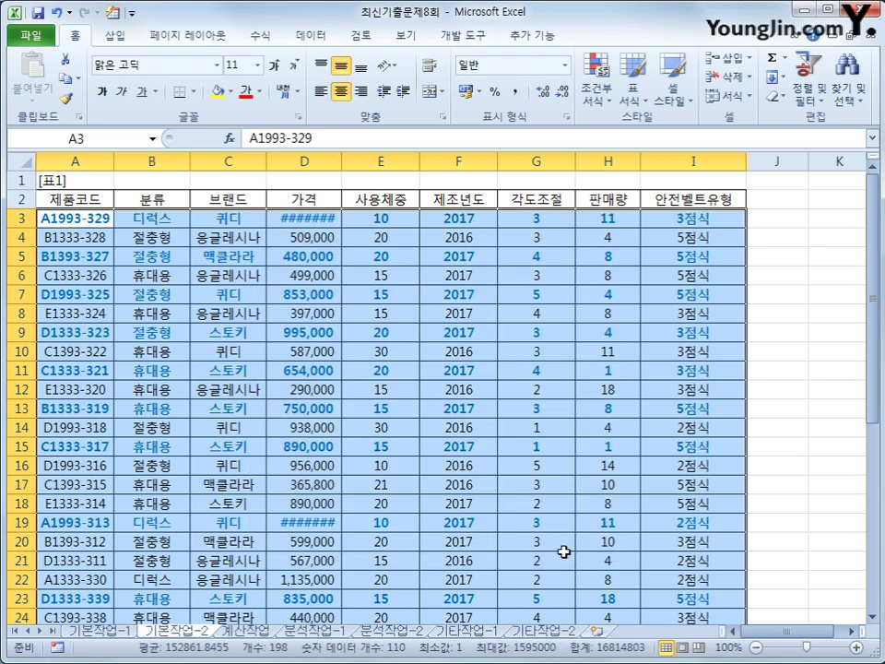
pyautogui.doubleClick(341, 161)
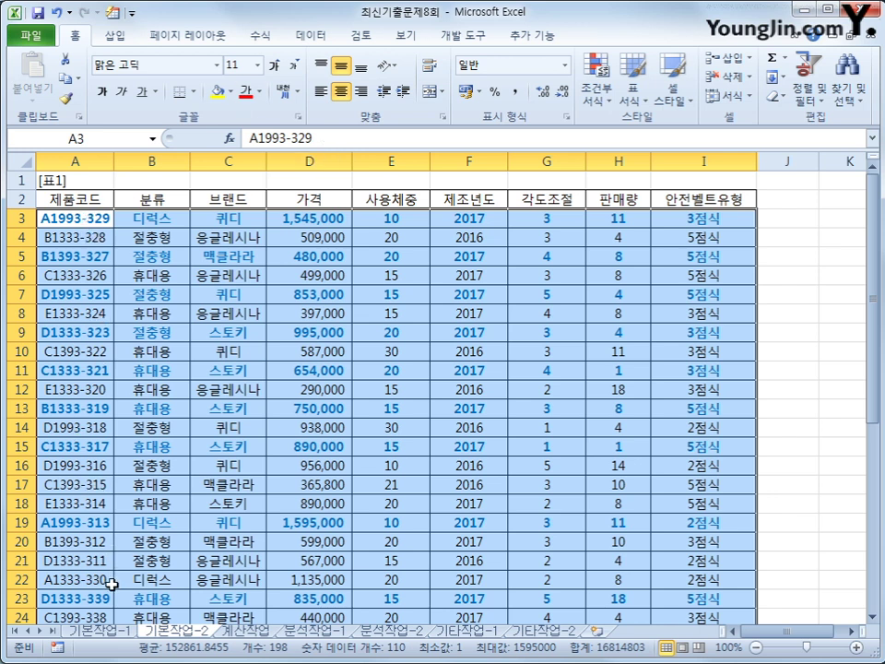
pyautogui.scroll(-2, 134, 543)
pyautogui.scroll(2, 134, 542)
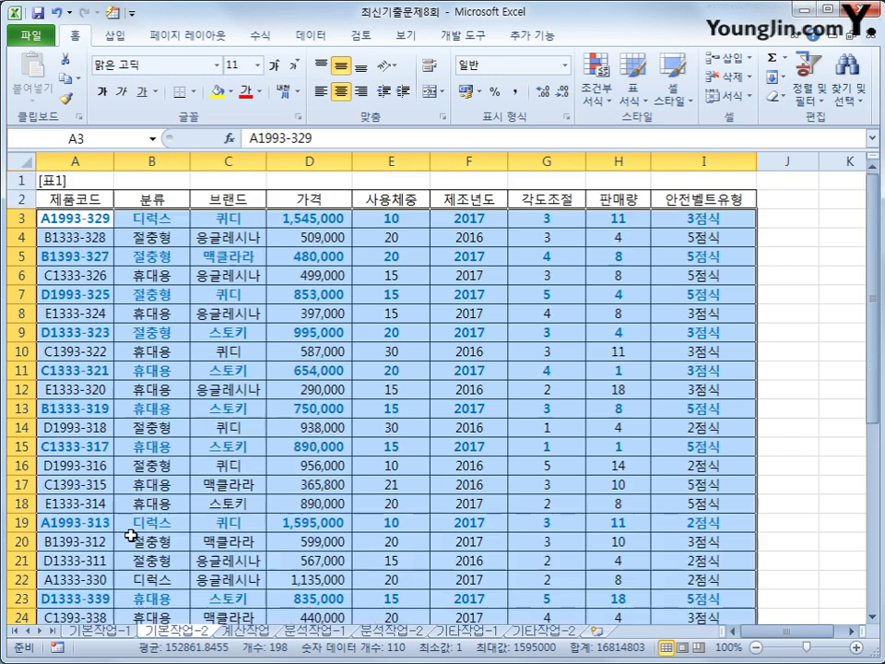
pyautogui.click(85, 216)
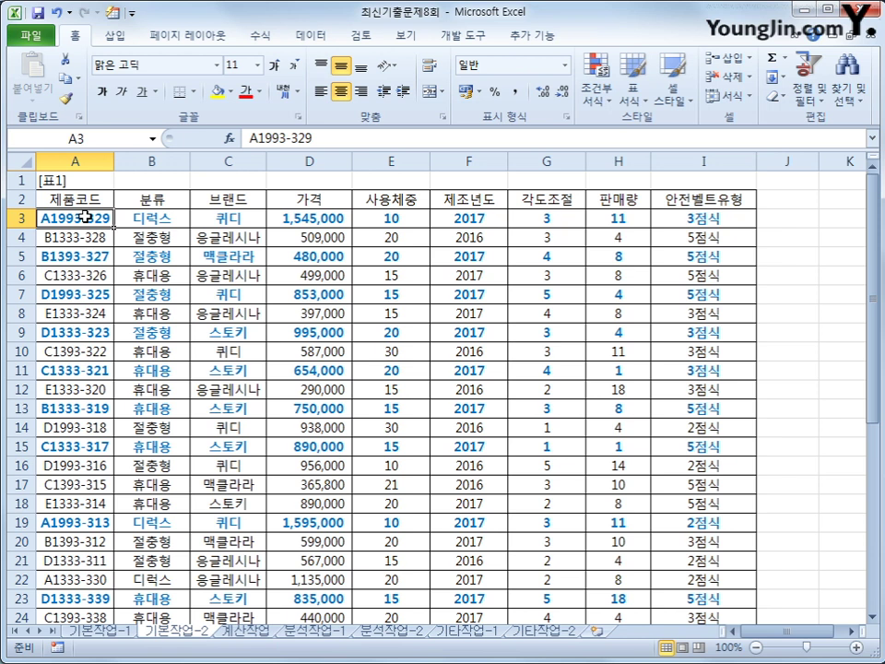
# - Set the table range A2:I24, including its header row, as the print area
pyautogui.moveTo(76, 198); pyautogui.dragTo(706, 580)
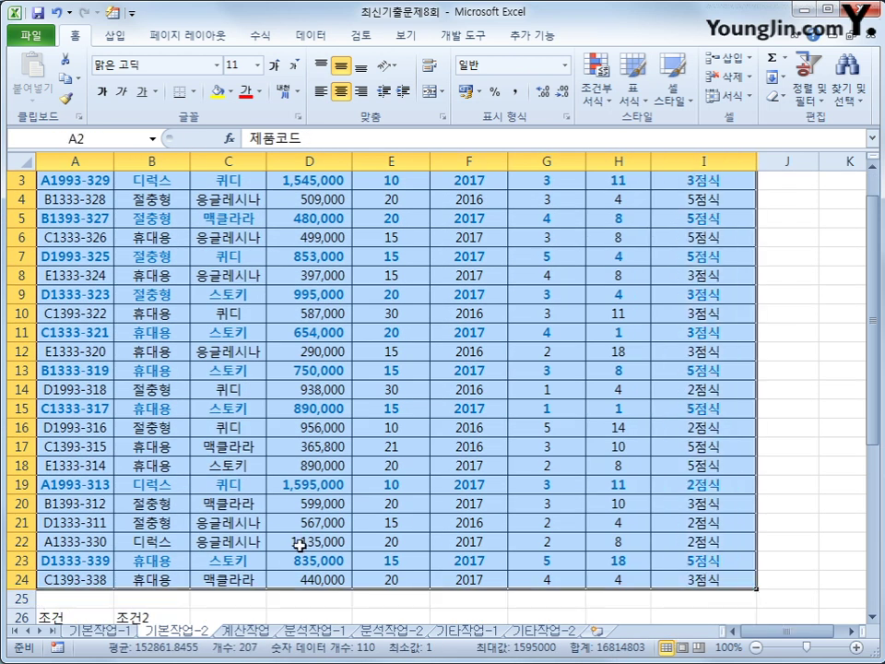
pyautogui.click(188, 36)
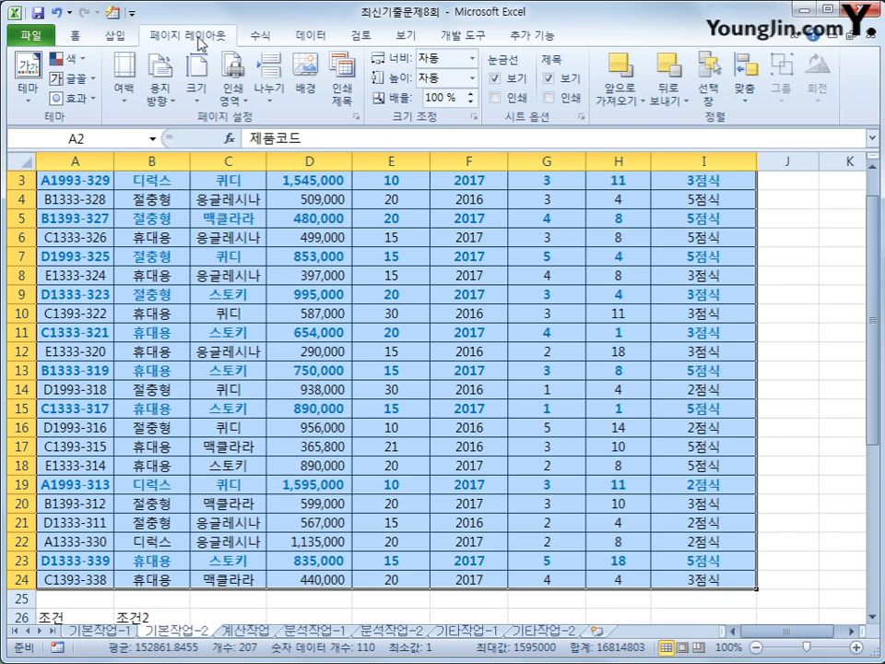
pyautogui.click(234, 91)
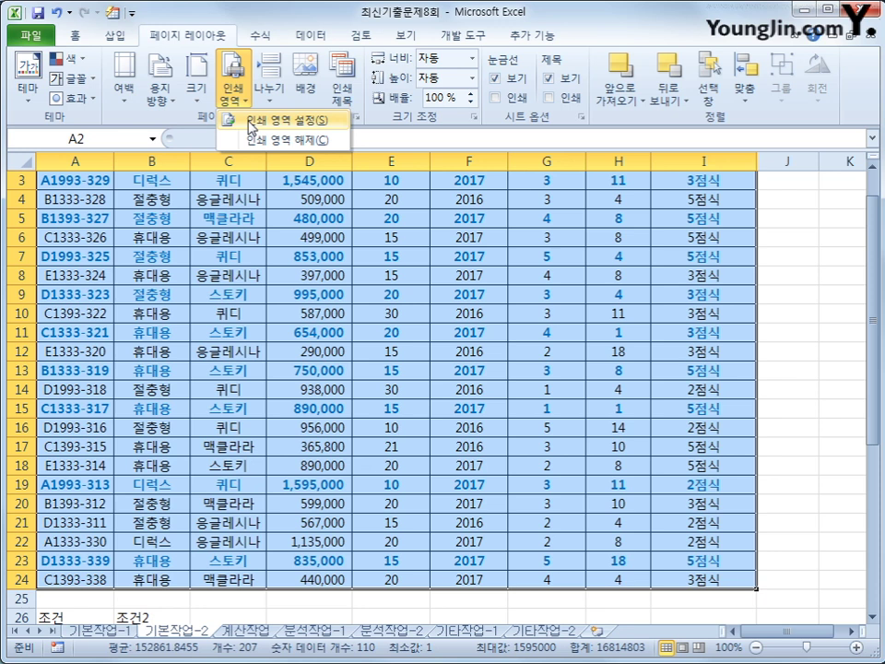
pyautogui.click(251, 120)
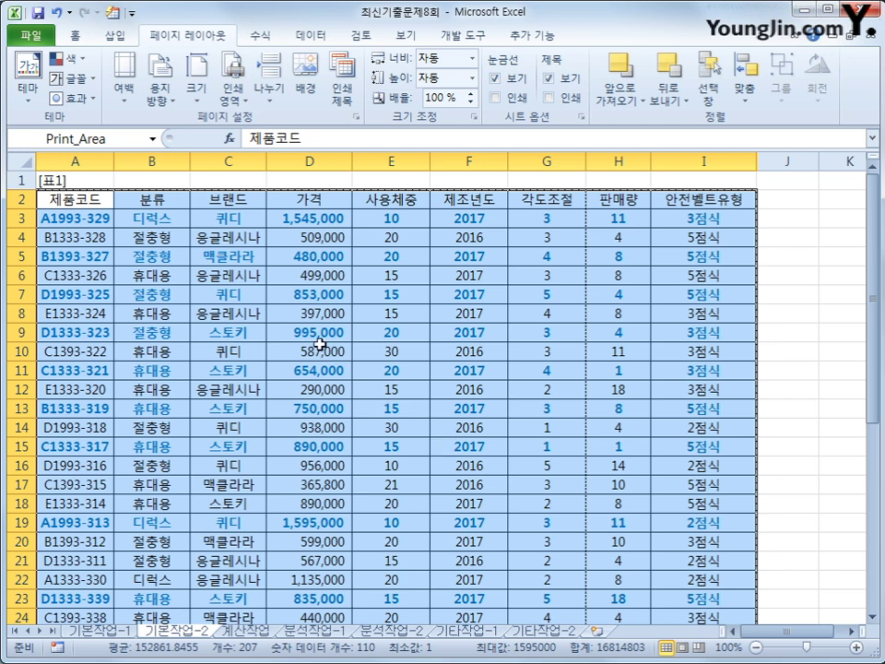
# - Apply the narrow (좁게) page margin preset and open the custom margin settings
pyautogui.click(124, 83)
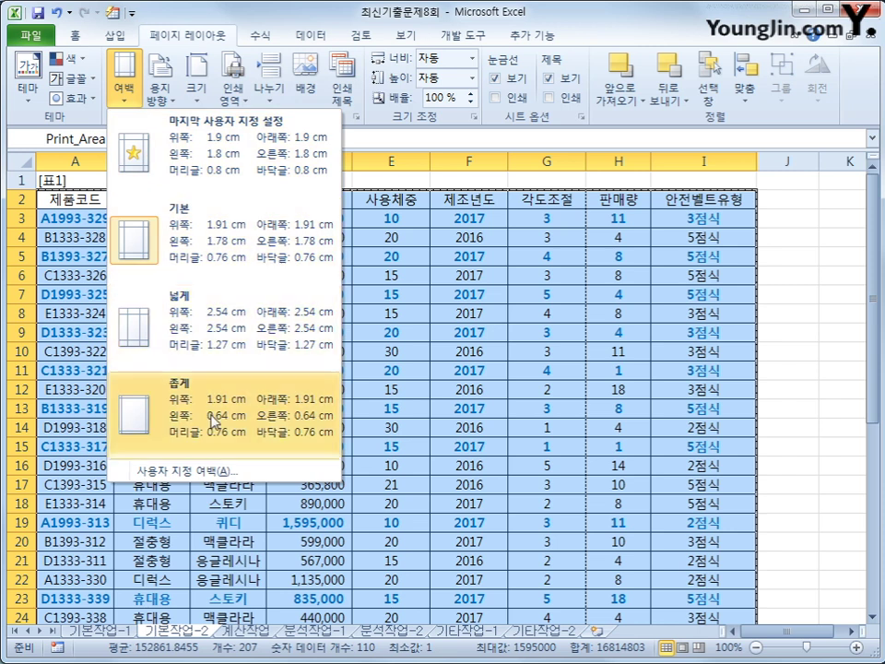
pyautogui.click(183, 415)
pyautogui.click(136, 95)
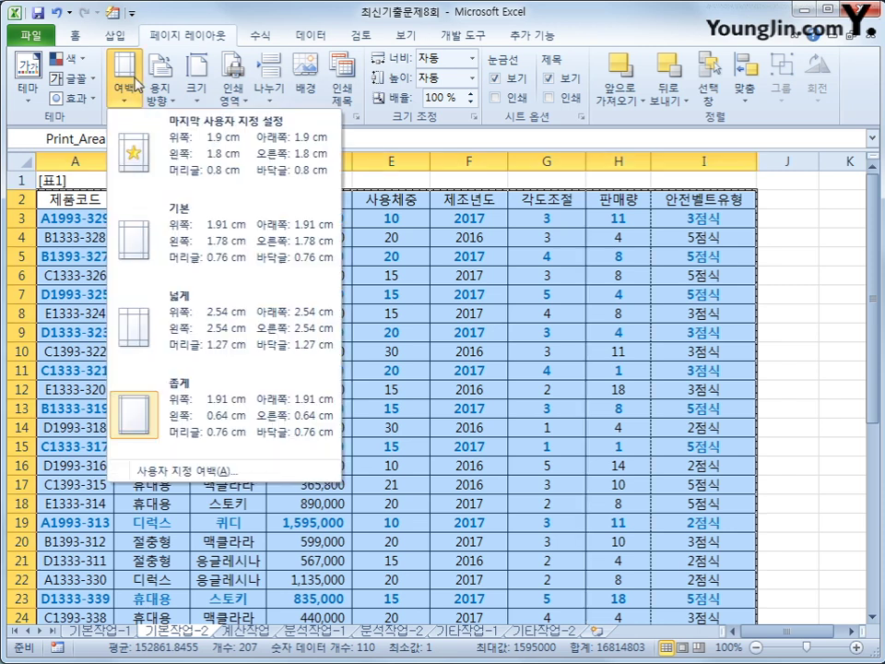
pyautogui.click(208, 472)
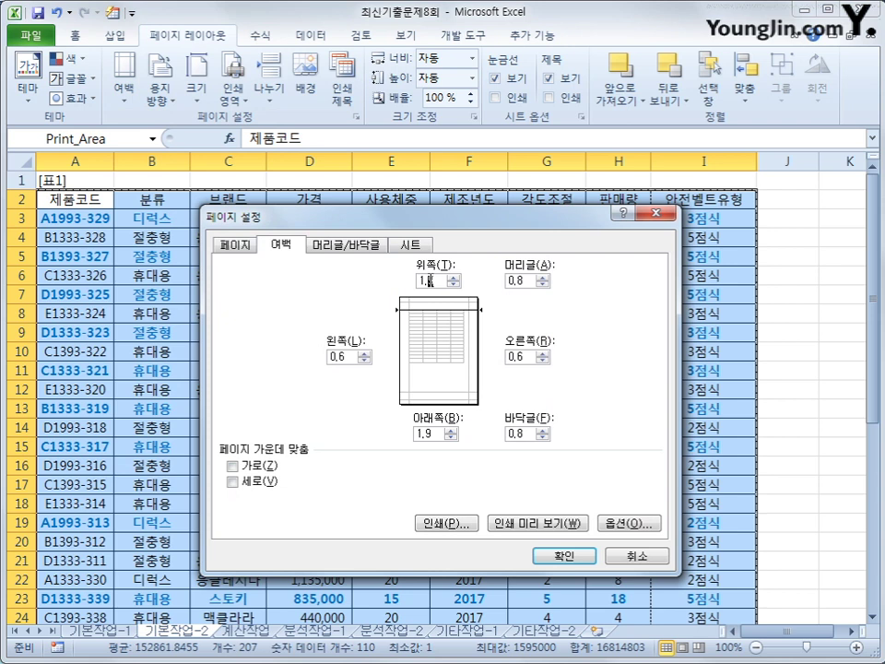
# - Set the top and bottom page margins to 1.91
pyautogui.moveTo(426, 280); pyautogui.dragTo(436, 280)
pyautogui.write('91')
pyautogui.press('Tab')
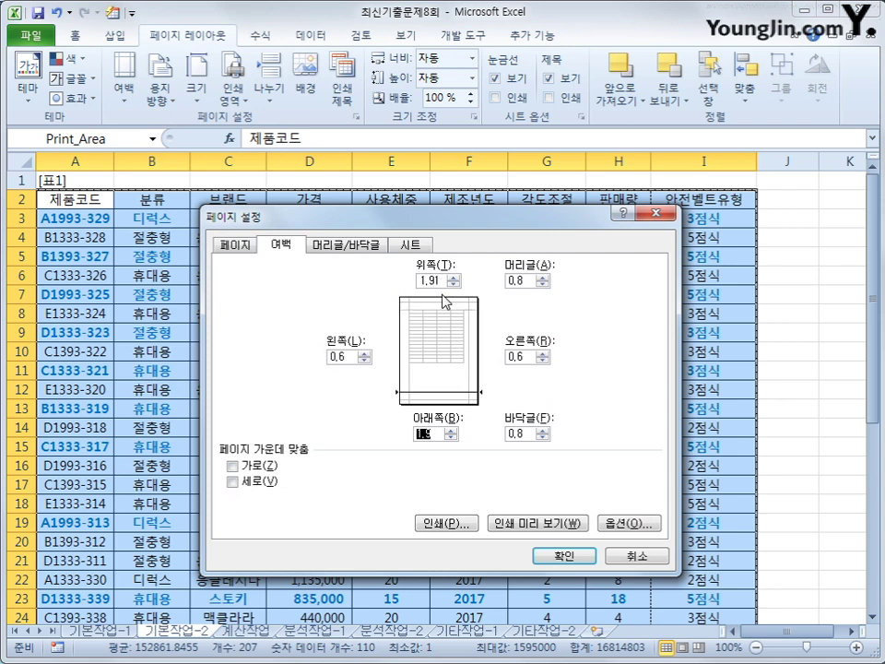
pyautogui.write('1,91')
pyautogui.press('Tab')
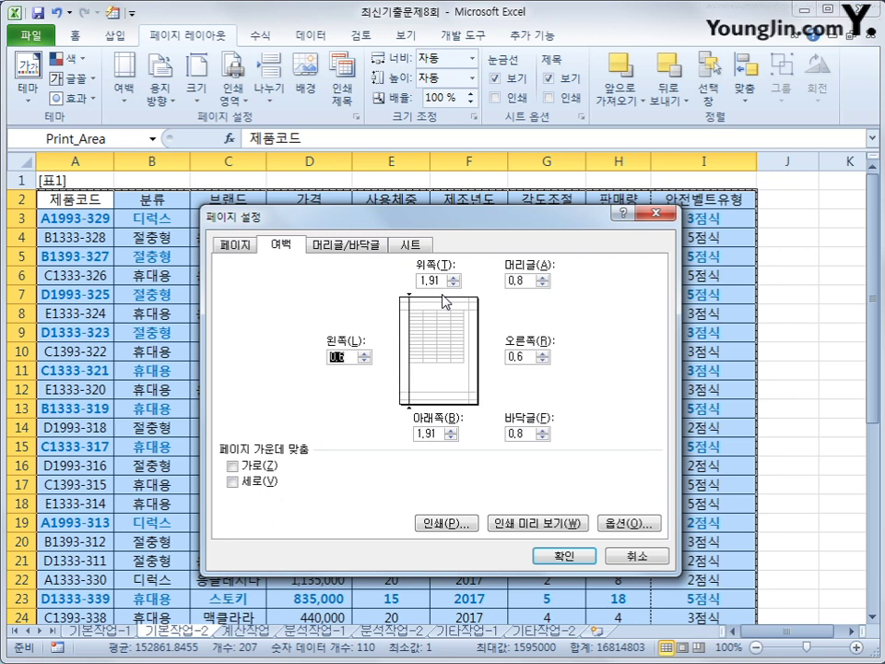
# - Set the left and right page margins to 0.64
pyautogui.write('0,')
pyautogui.write('85')
pyautogui.press('Tab')
pyautogui.hotkey('shift', 'Tab')
pyautogui.write('0,64')
pyautogui.press('Tab')
pyautogui.write('0,64')
pyautogui.press('Tab')
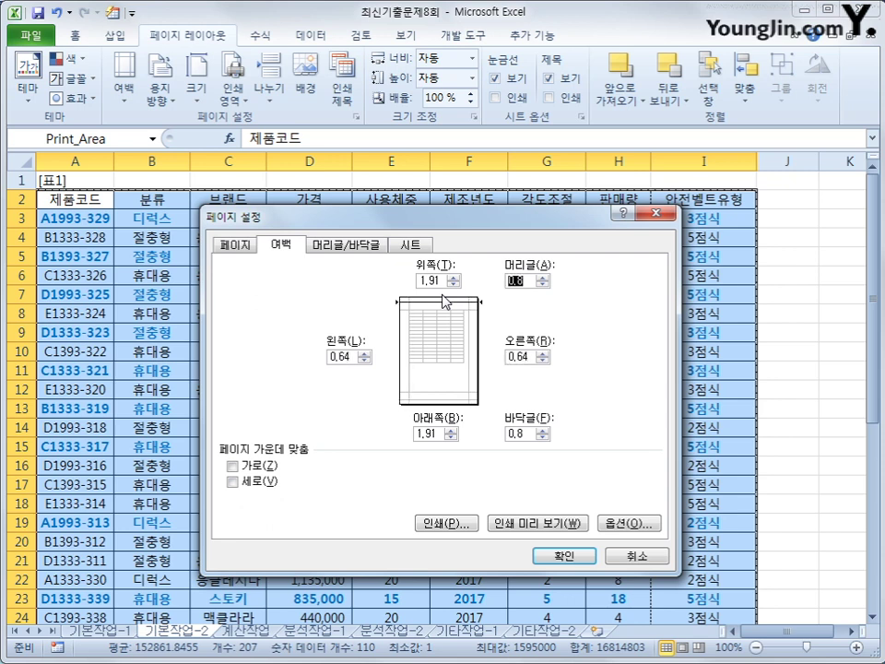
# - Set the header and footer margins to 0.76 and centre the printout horizontally (가로) on the page
pyautogui.write('0,76')
pyautogui.press('Tab')
pyautogui.write('0,76')
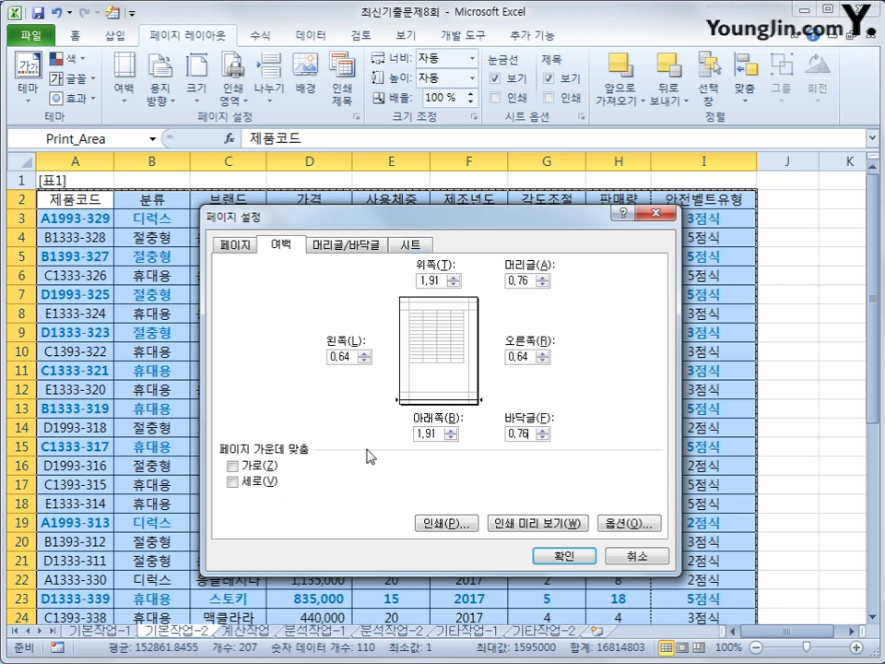
pyautogui.click(268, 467)
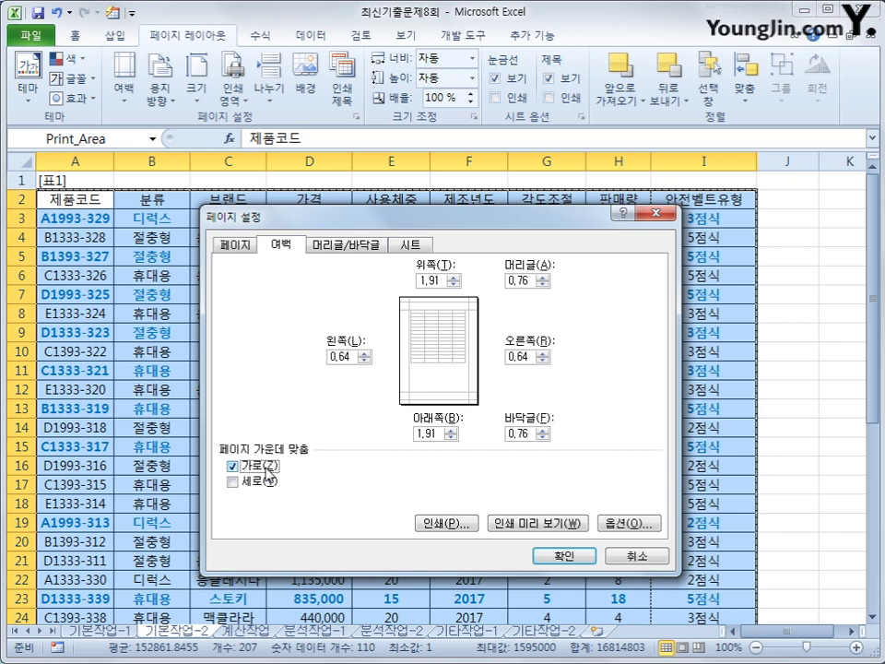
# - Re-enter the top margin as 1.91 and open the print preview
pyautogui.click(533, 523)
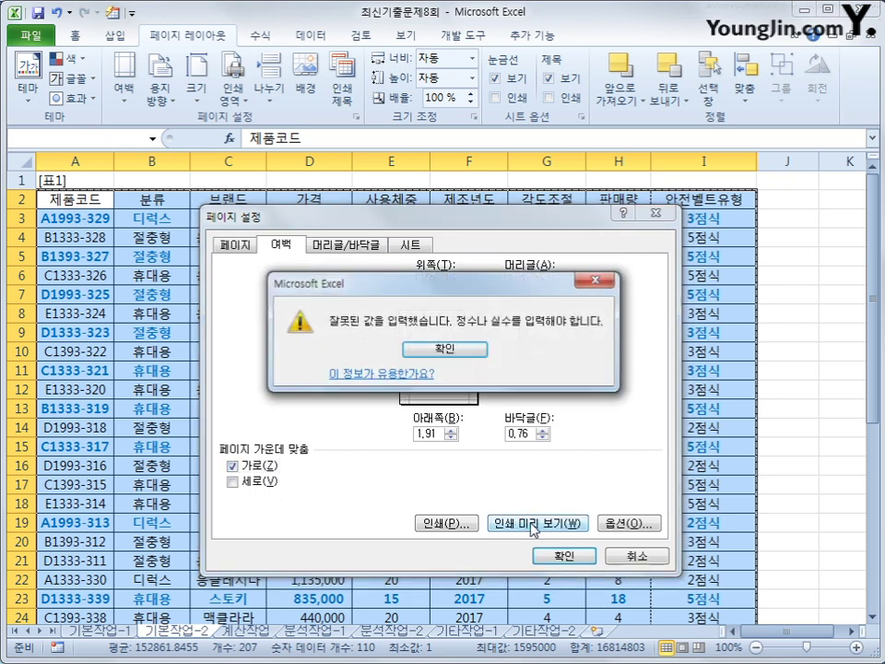
pyautogui.click(387, 351)
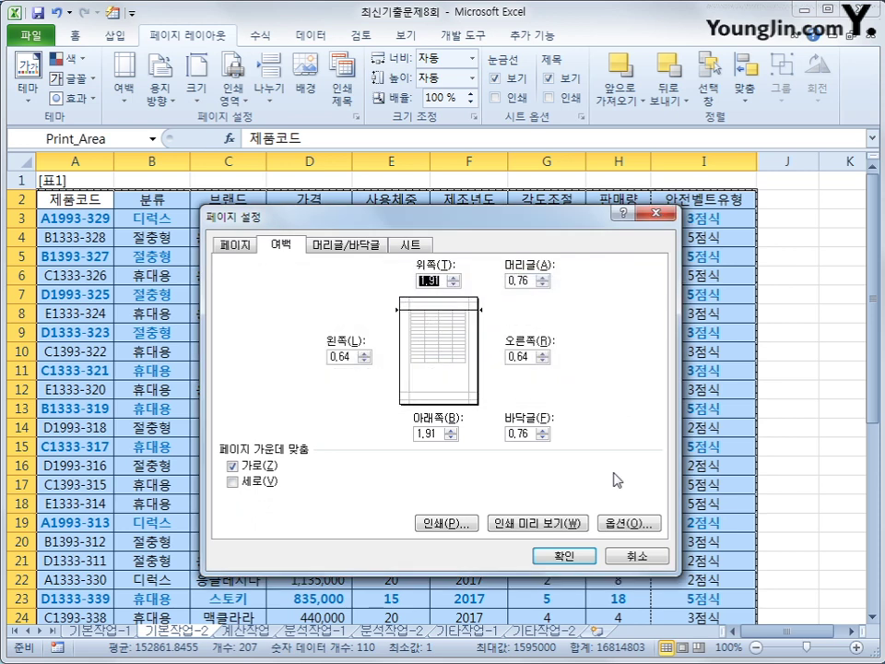
pyautogui.click(444, 282)
pyautogui.moveTo(443, 282); pyautogui.dragTo(405, 277)
pyautogui.press('BackSpace')
pyautogui.write('1,91')
pyautogui.click(514, 522)
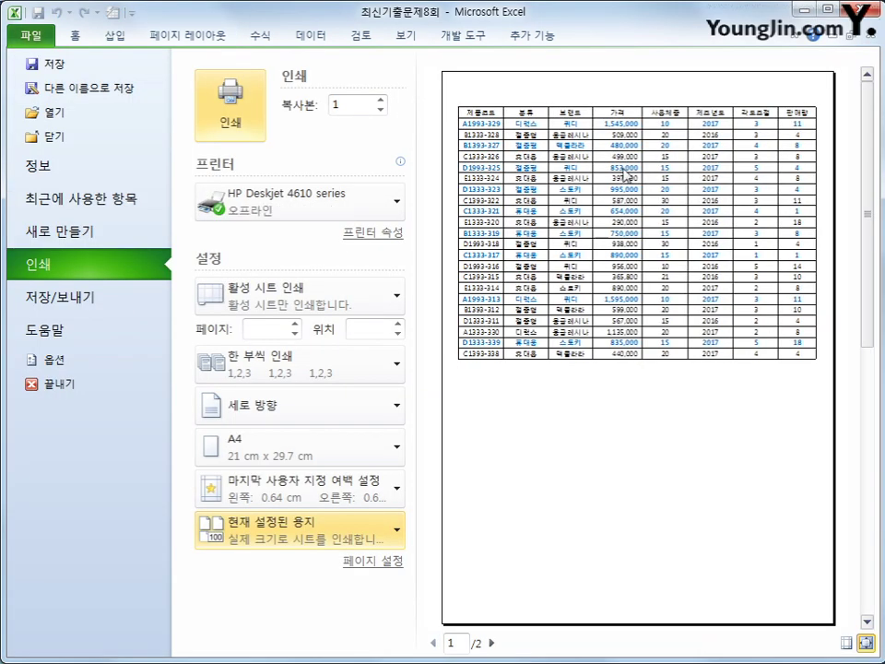
# - Page back and forth through the print preview to examine how the table columns split across pages
pyautogui.click(491, 642)
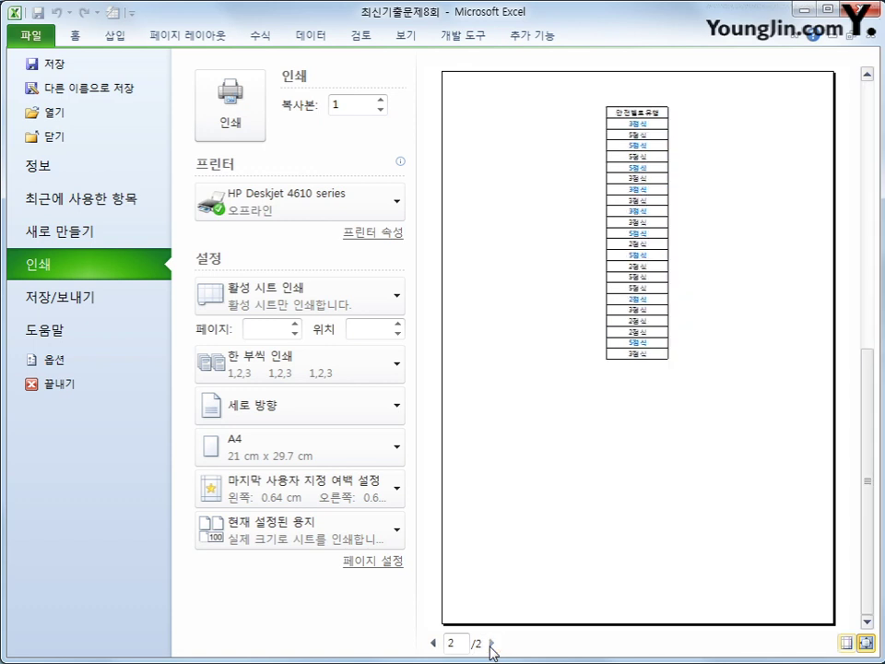
pyautogui.click(434, 643)
pyautogui.click(492, 643)
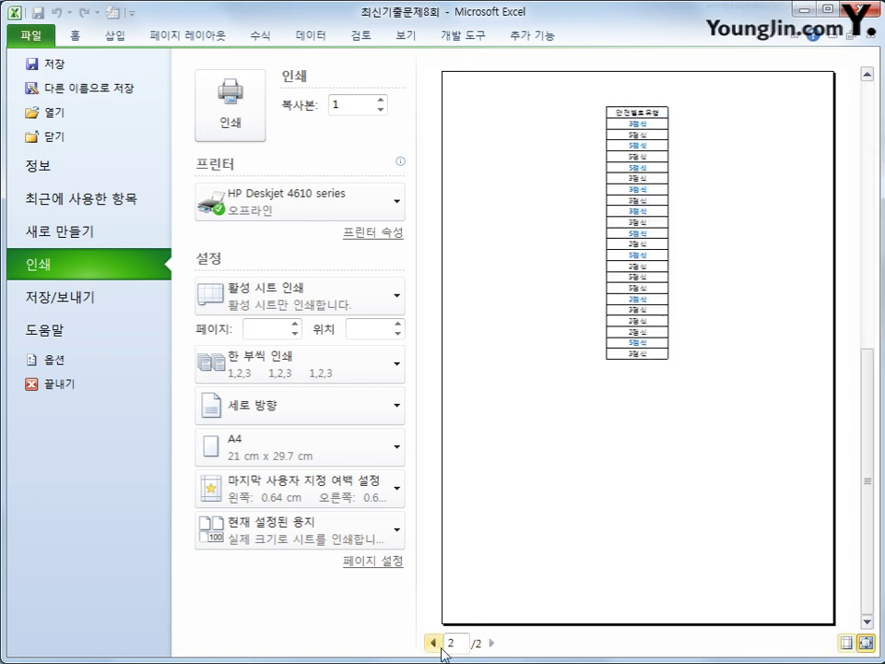
pyautogui.click(434, 643)
pyautogui.click(491, 643)
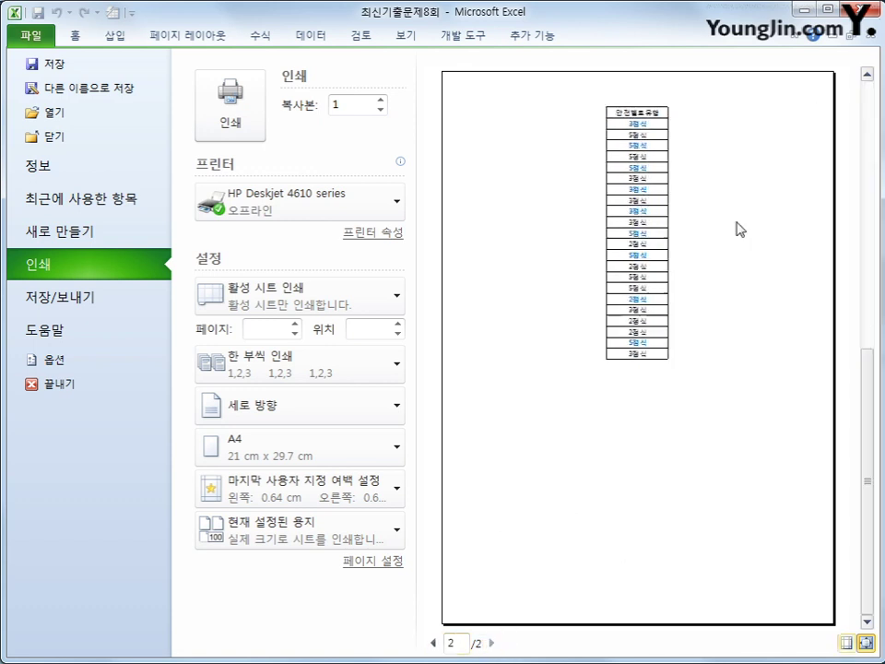
pyautogui.click(433, 643)
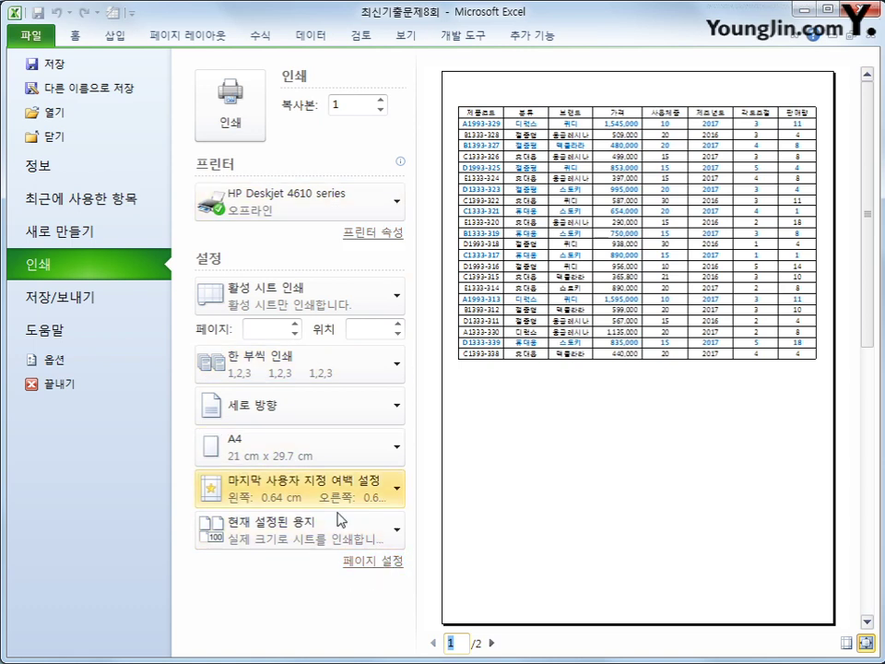
# - Scale the printout to fit all columns on one page (한 페이지에 모든 열 맞추기) and return to the worksheet
pyautogui.click(392, 537)
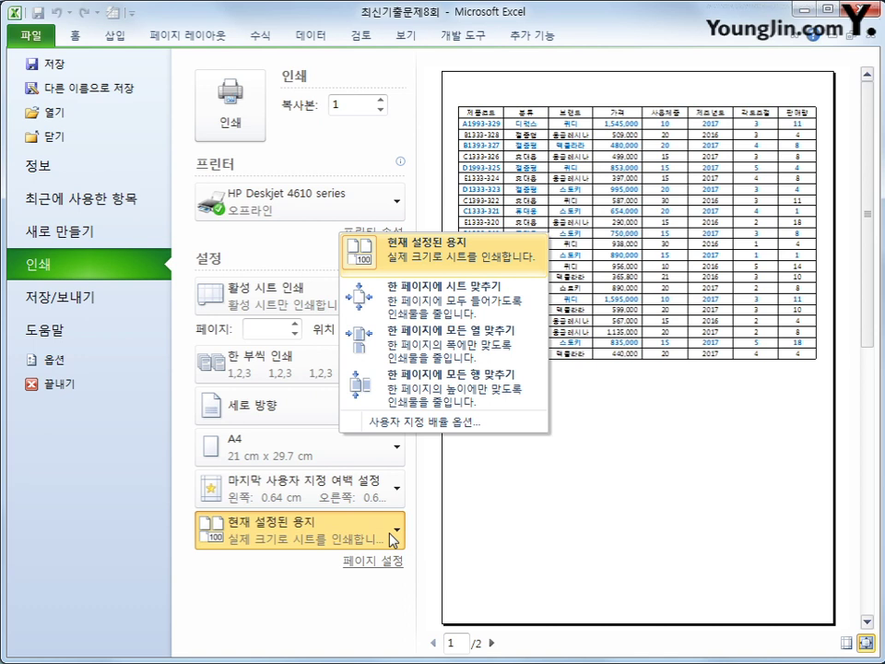
pyautogui.click(419, 347)
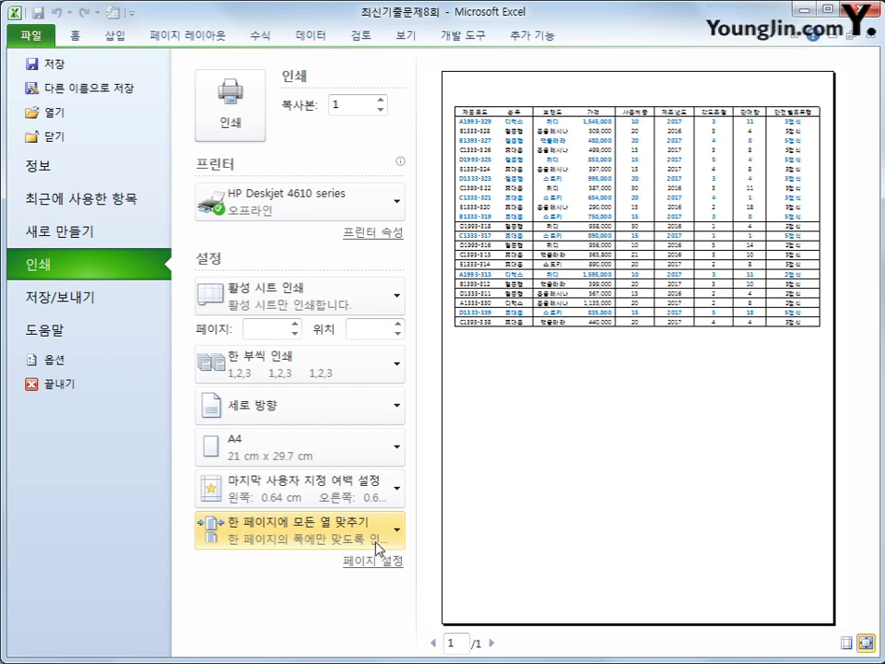
pyautogui.click(190, 39)
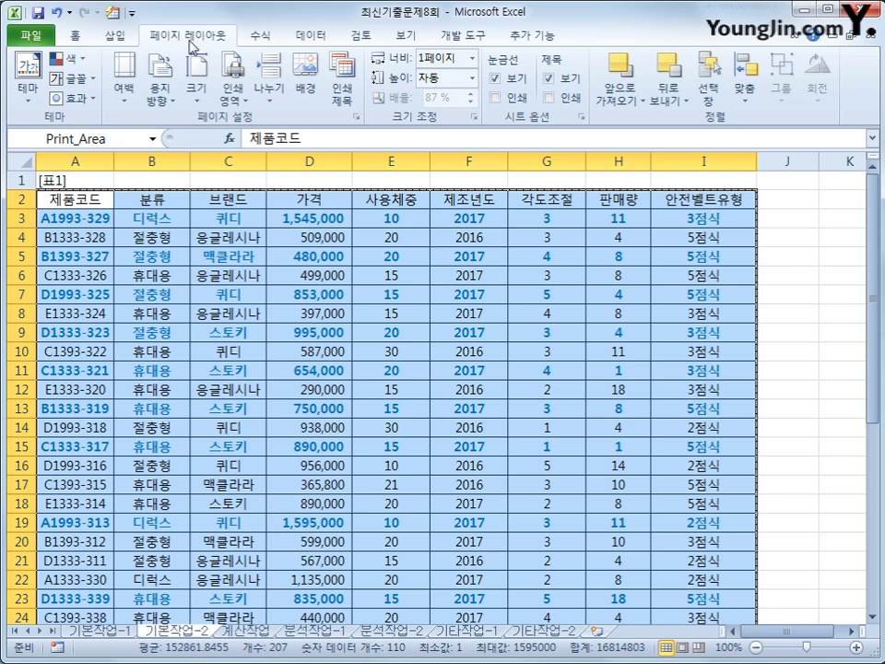
# - Review the automatic fit (자동 맞춤) width and height values in the page setup and accept them
pyautogui.click(355, 117)
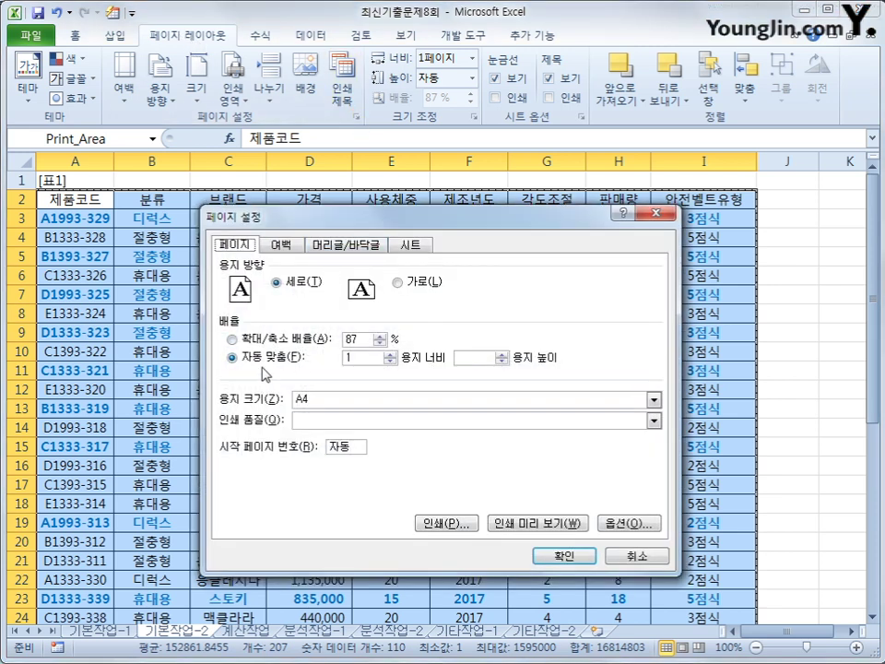
pyautogui.doubleClick(347, 358)
pyautogui.press('Tab')
pyautogui.click(564, 556)
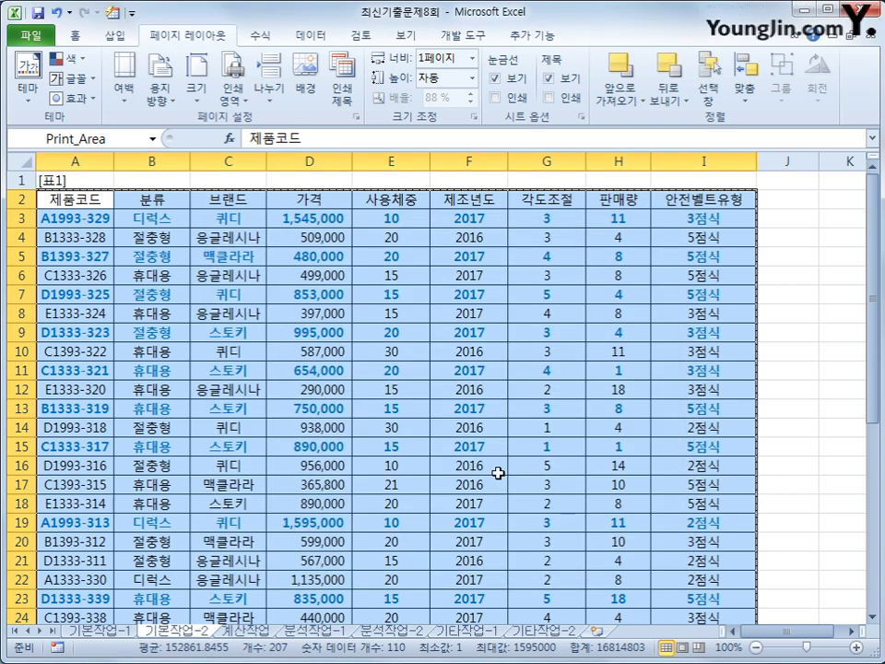
# - Switch to the 계산작업 sheet and examine the 가격 and 판매량 columns and the 할인율 lookup table in 표2
pyautogui.click(245, 630)
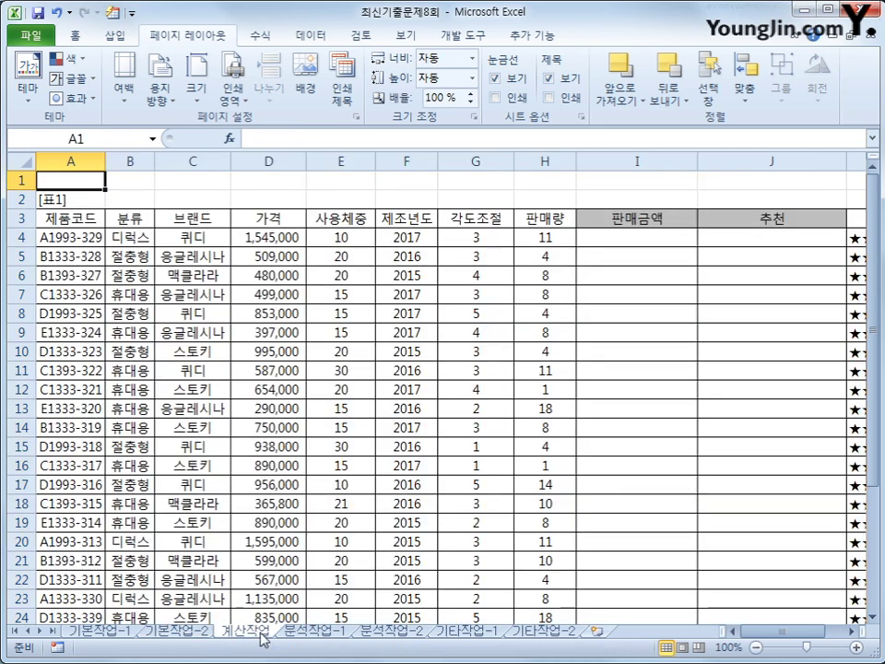
pyautogui.click(628, 237)
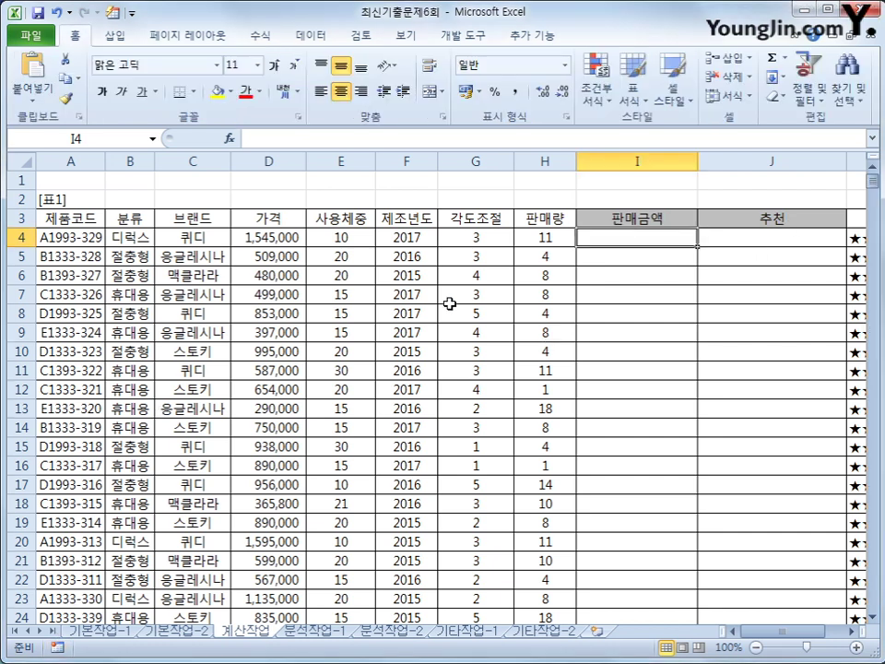
pyautogui.click(267, 236)
pyautogui.click(547, 242)
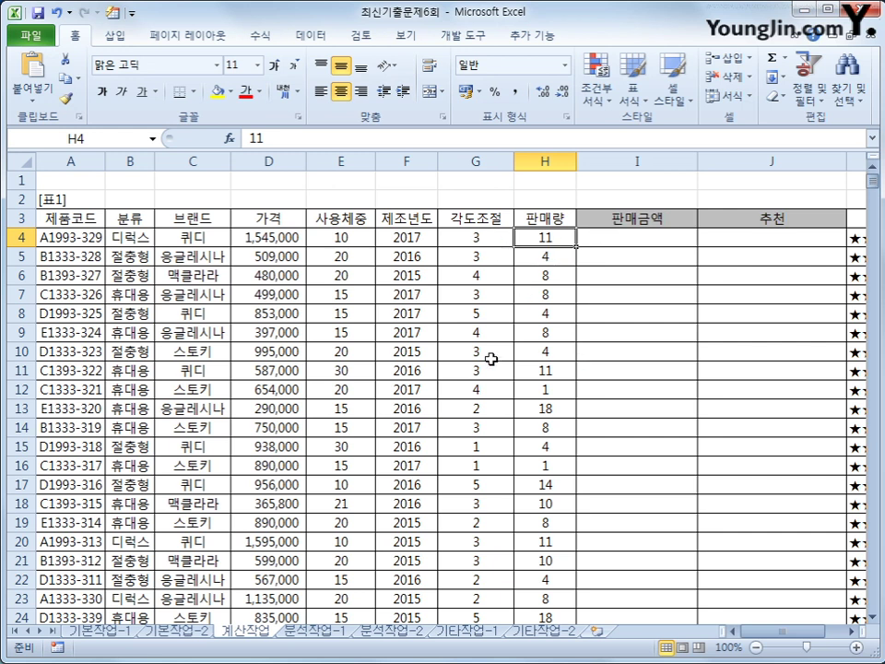
pyautogui.scroll(-6, 507, 406)
pyautogui.scroll(1, 502, 411)
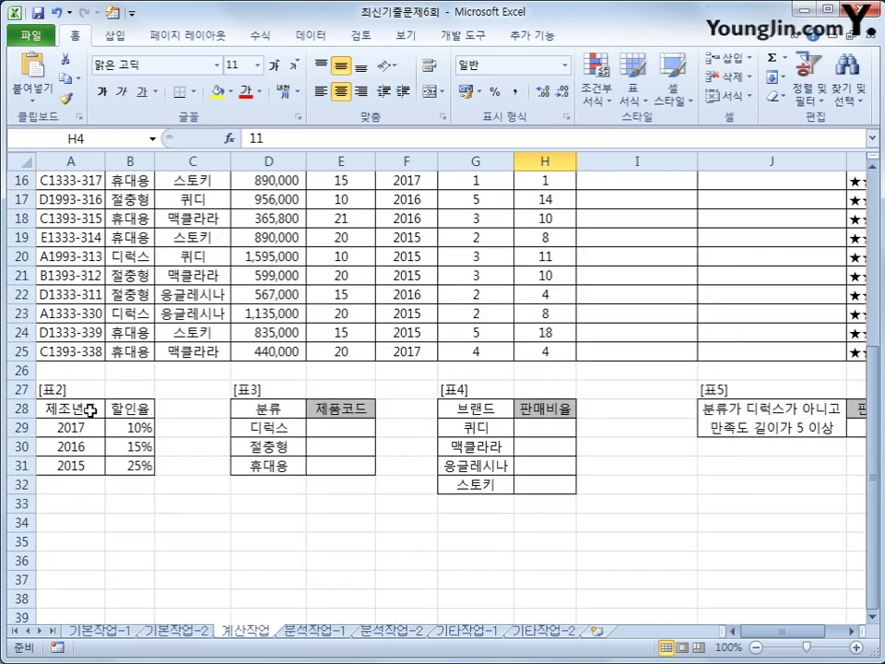
pyautogui.moveTo(87, 411); pyautogui.dragTo(113, 464)
pyautogui.scroll(5, 125, 451)
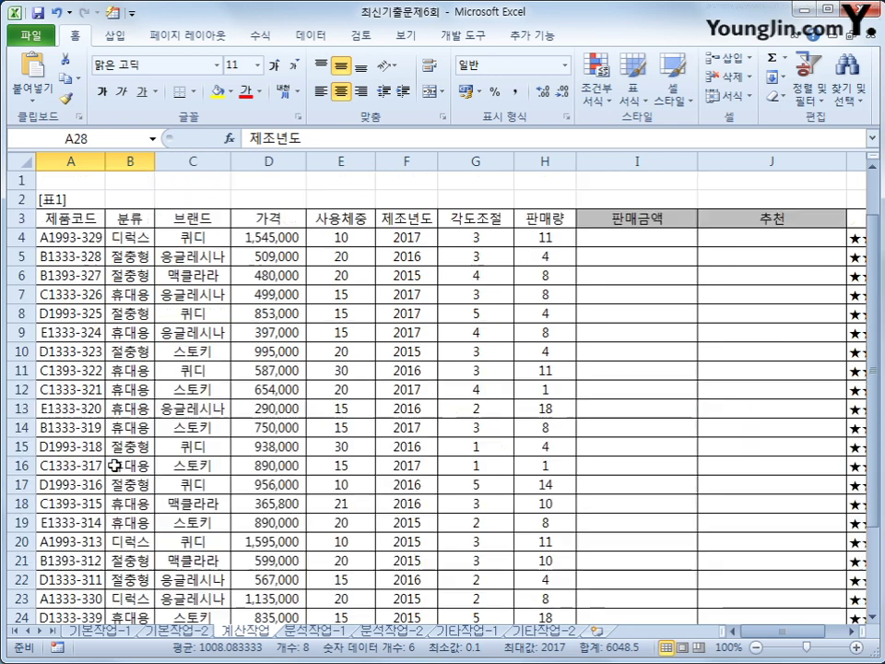
# - Begin the 판매금액 formula in I4 as =D4*(1- so the 가격 is reduced by a discount rate
pyautogui.click(615, 238)
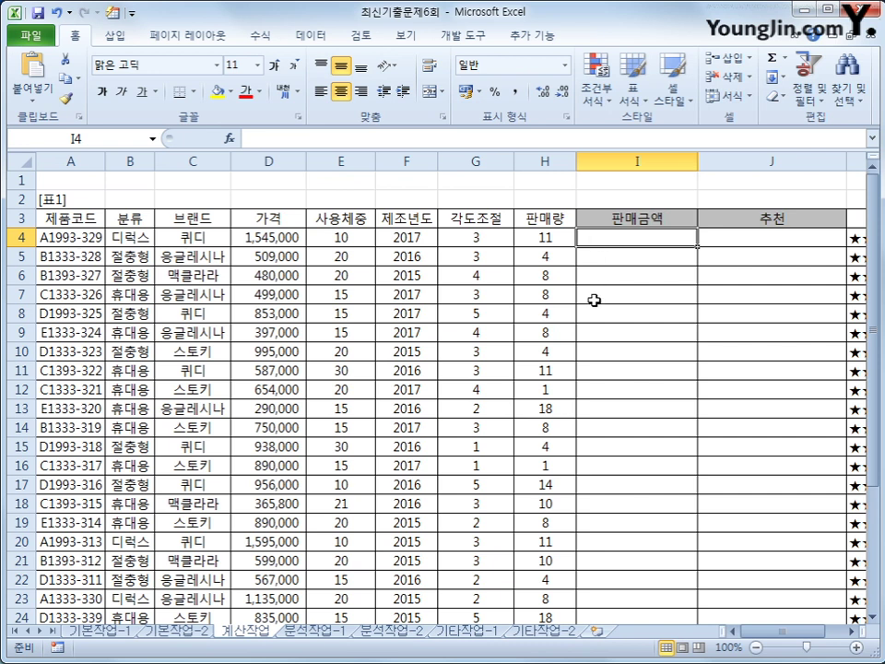
pyautogui.write('=')
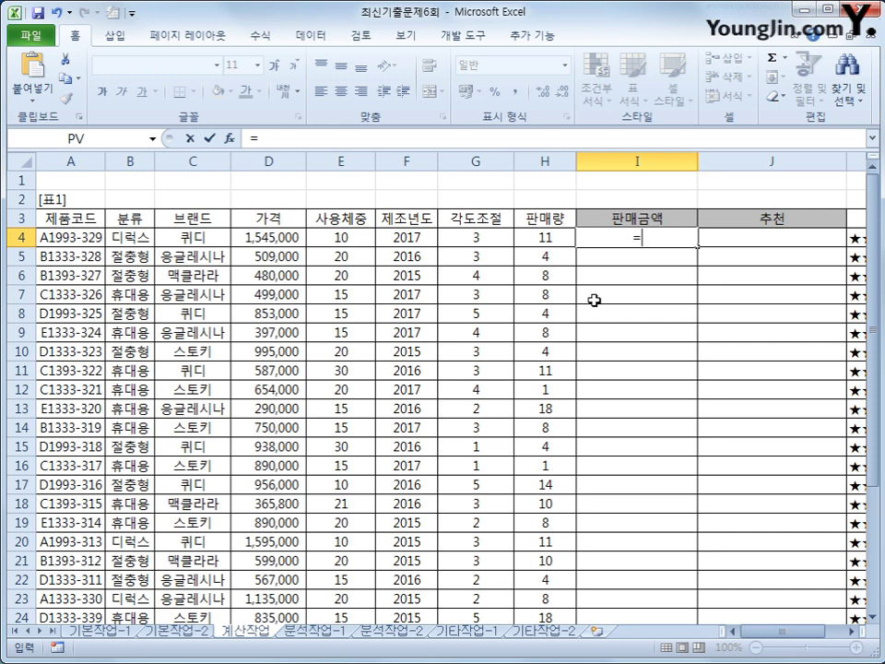
pyautogui.press('Left')
pyautogui.press('Left')
pyautogui.press('Left')
pyautogui.press('Left')
pyautogui.press('Left')
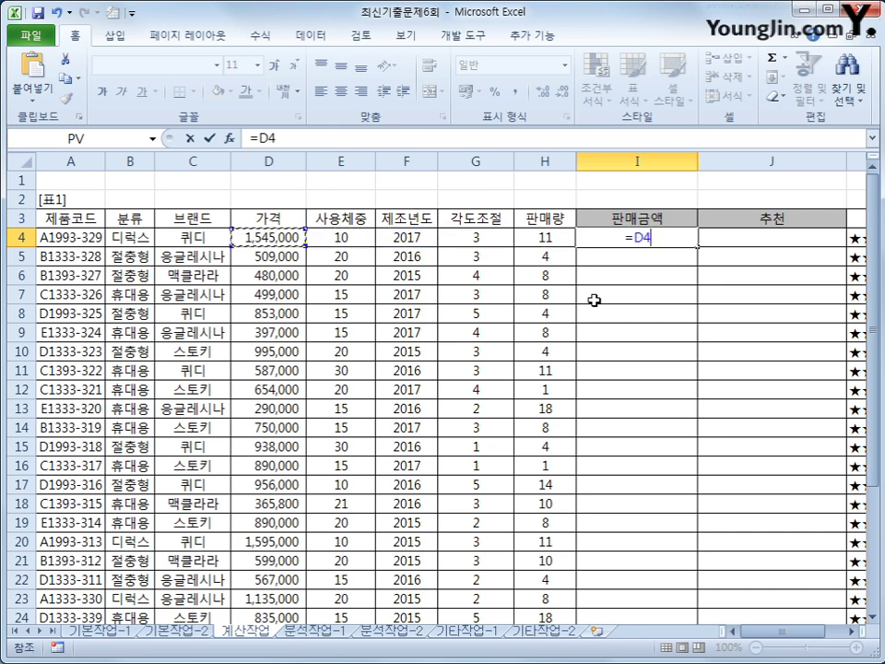
pyautogui.write('*')
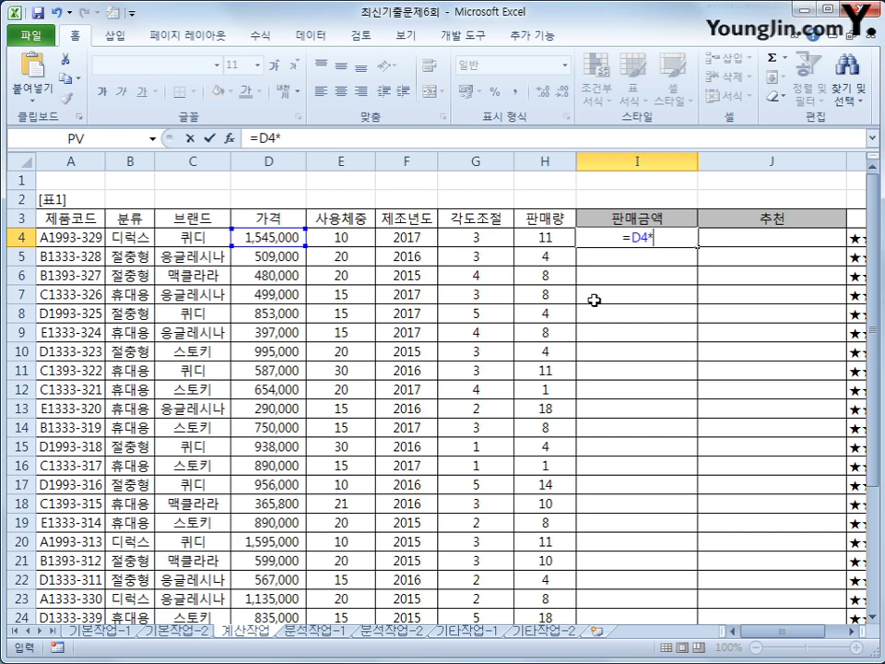
pyautogui.write('(1-')
pyautogui.scroll(-3, 597, 301)
pyautogui.scroll(1, 367, 457)
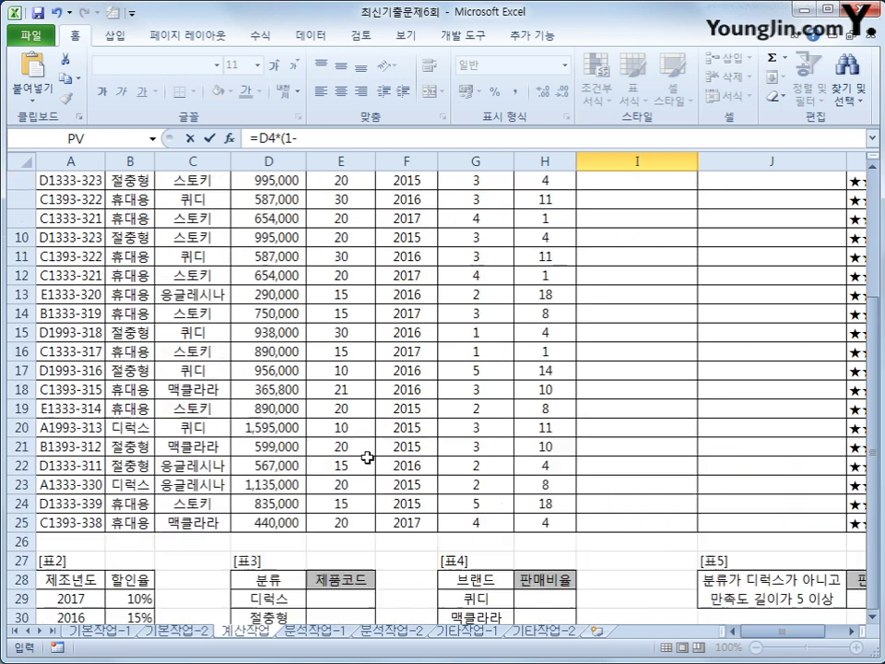
pyautogui.scroll(2, 367, 458)
# - Insert VLOOKUP into the I4 formula with the 제조년도 in F4 as its lookup value
pyautogui.write('vl')
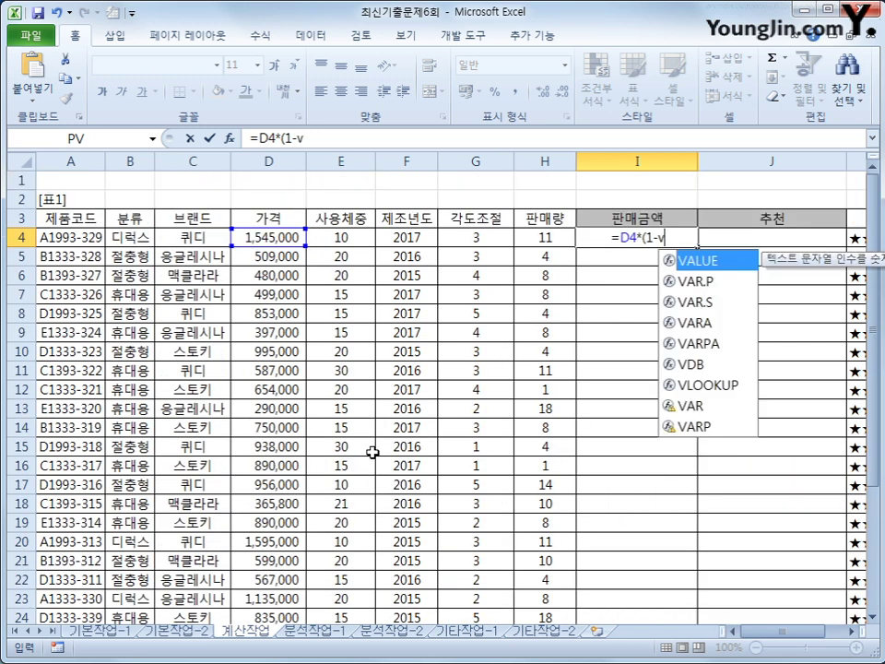
pyautogui.press('Tab')
pyautogui.press('Left')
pyautogui.press('Left')
pyautogui.press('Left')
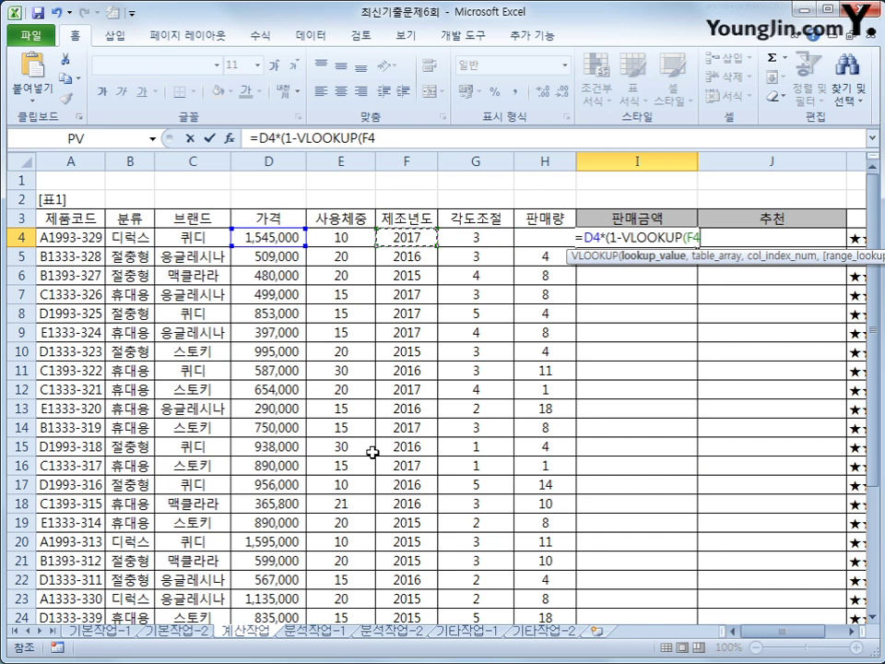
pyautogui.write(',')
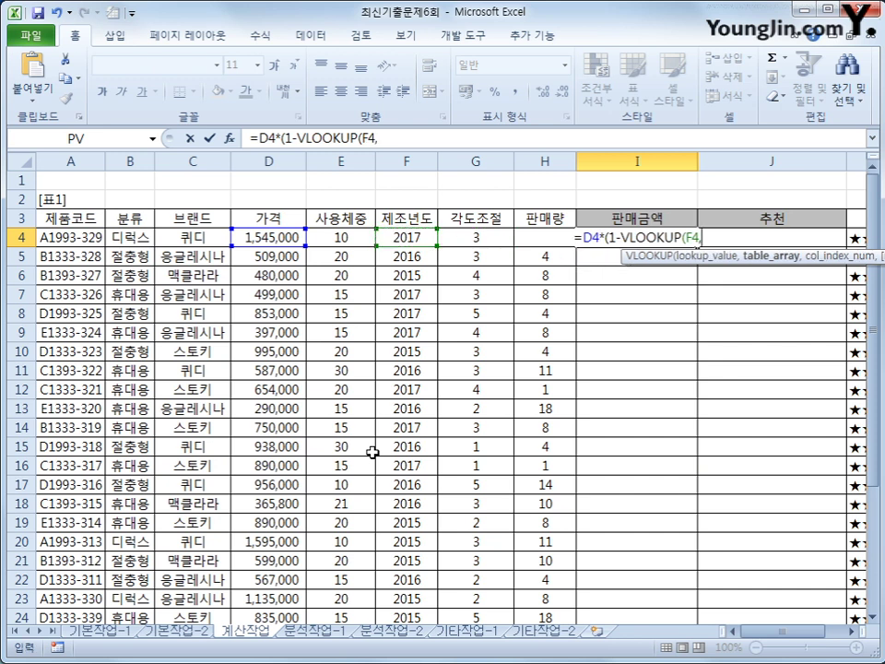
# - Set the VLOOKUP table range to 표2 including its headers, as the absolute reference $A$28:$B$31
pyautogui.scroll(-5, 372, 452)
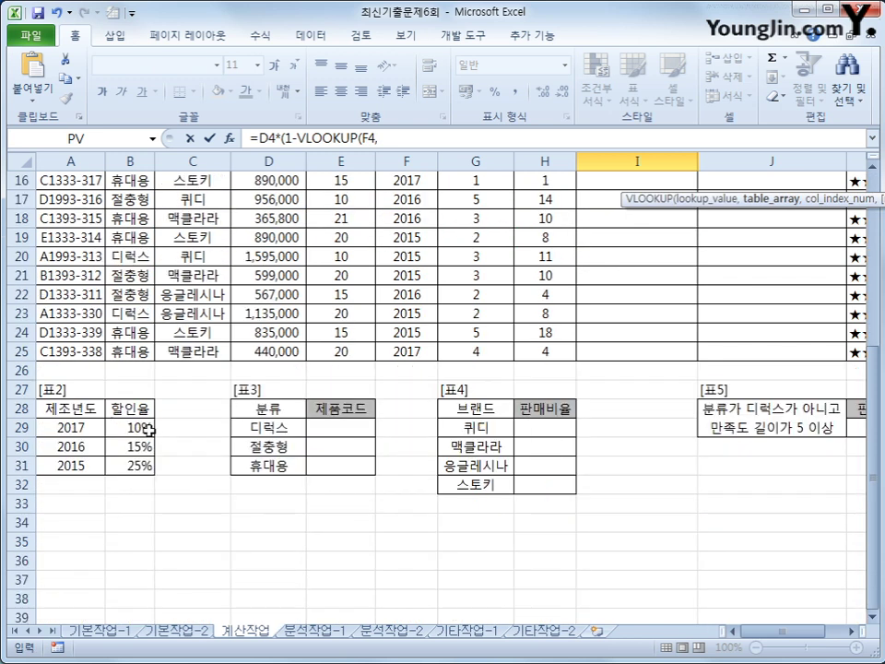
pyautogui.moveTo(69, 429); pyautogui.dragTo(115, 465)
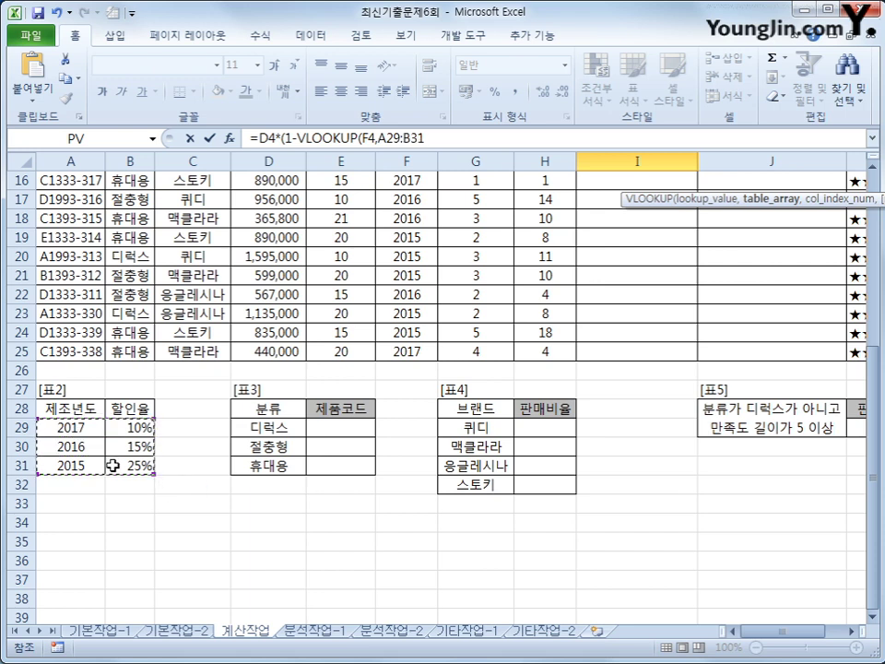
pyautogui.click(69, 408)
pyautogui.moveTo(69, 407); pyautogui.dragTo(127, 467)
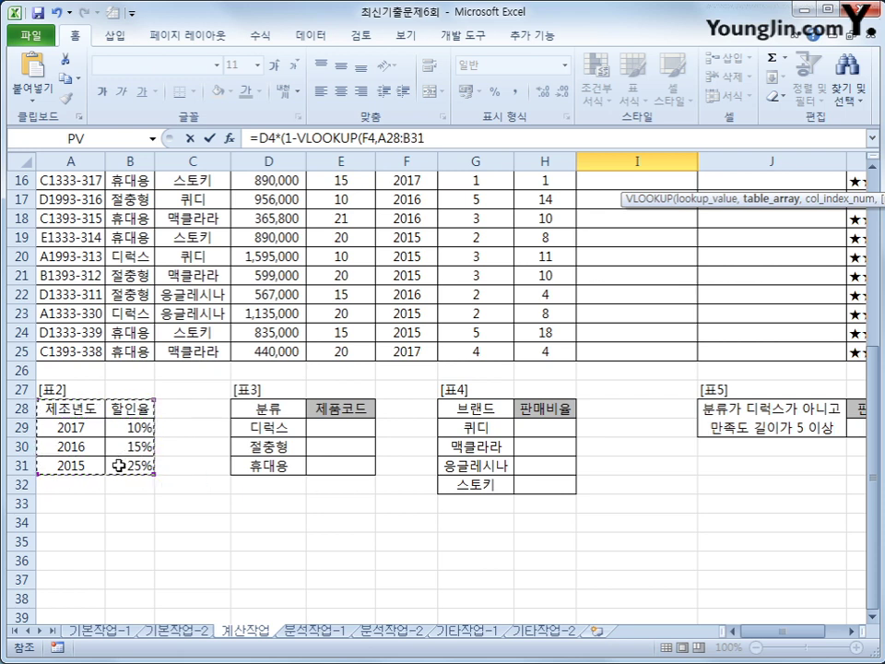
pyautogui.moveTo(70, 427); pyautogui.dragTo(123, 467)
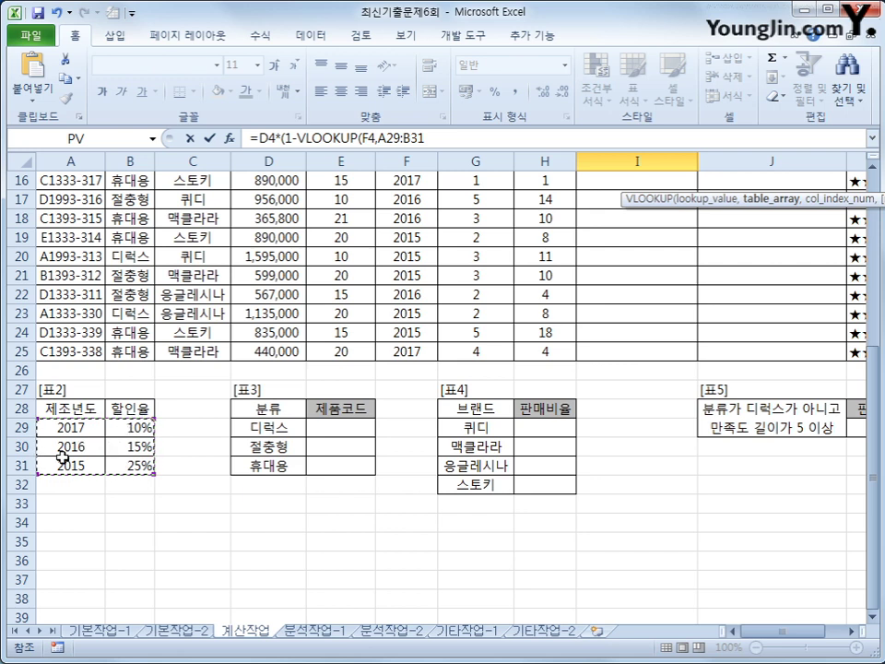
pyautogui.moveTo(78, 410); pyautogui.dragTo(118, 464)
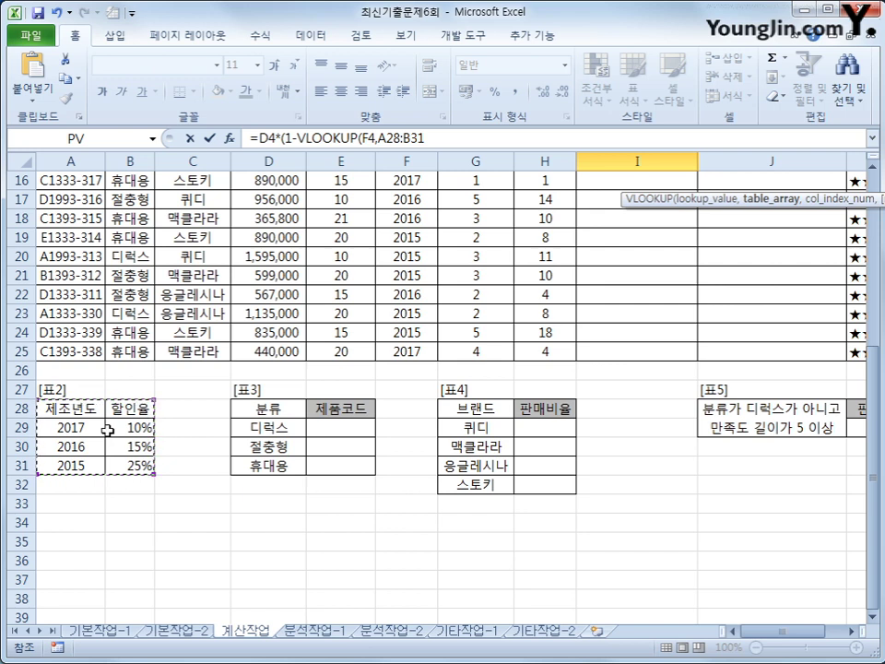
pyautogui.press('F4')
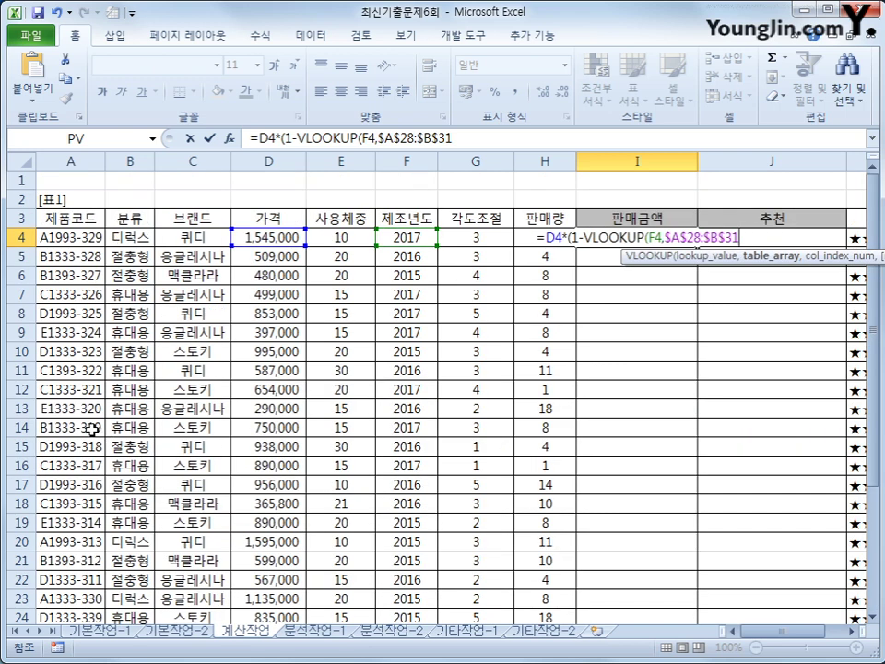
# - Have VLOOKUP return column 2, the 할인율, with 0 for an exact match
pyautogui.write(',')
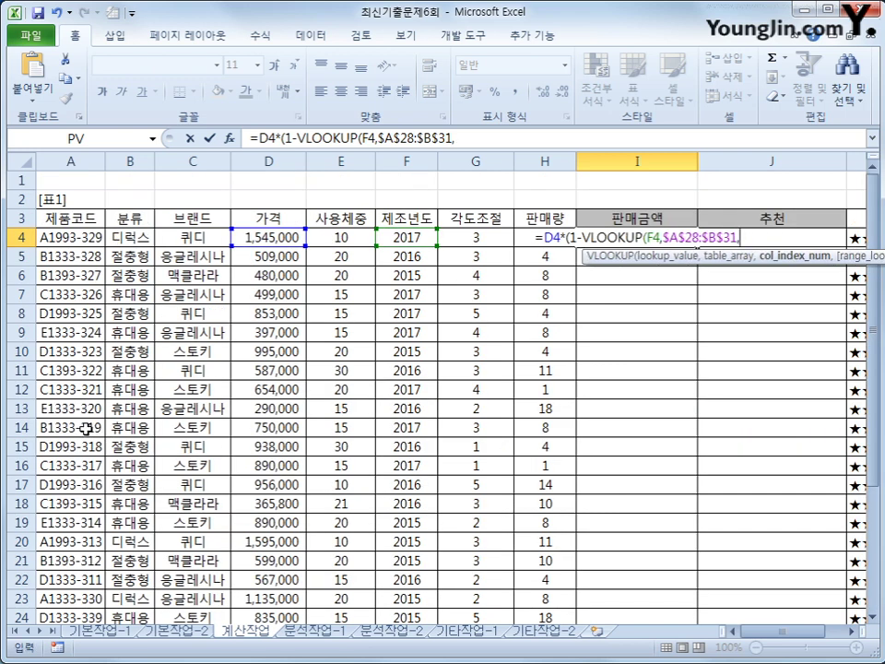
pyautogui.scroll(-2, 120, 447)
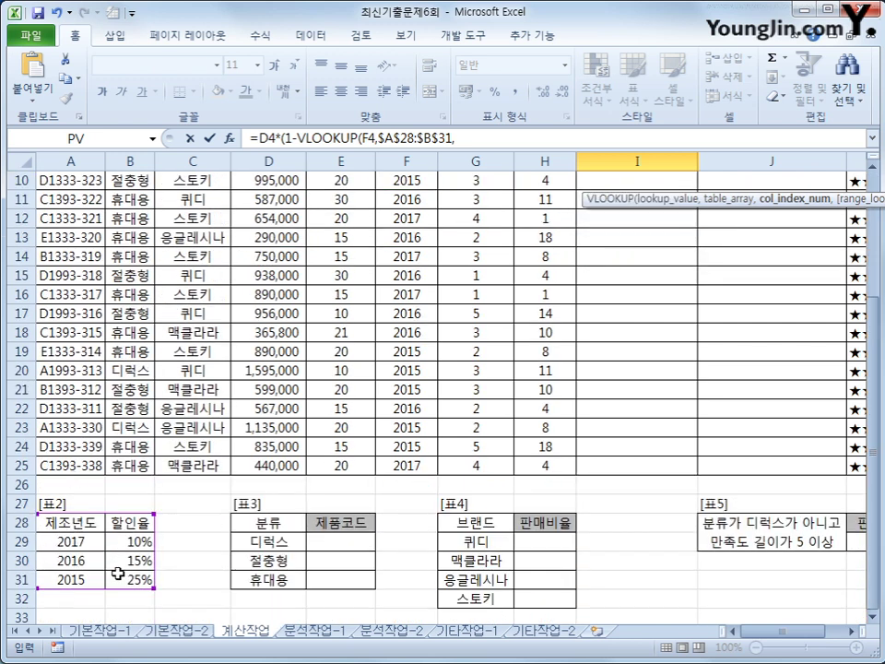
pyautogui.write('2')
pyautogui.moveTo(118, 574); pyautogui.dragTo(129, 593)
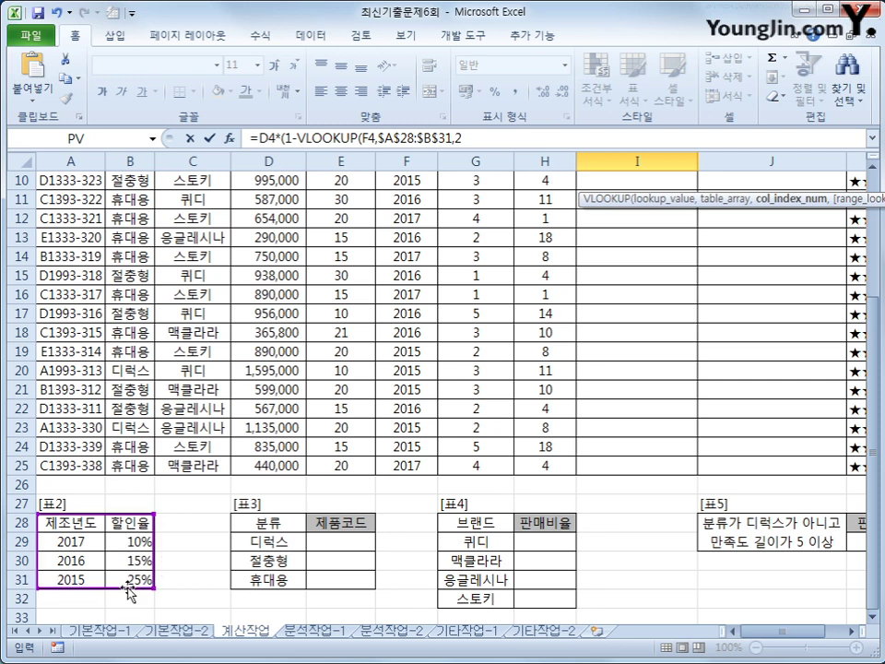
pyautogui.write(',0')
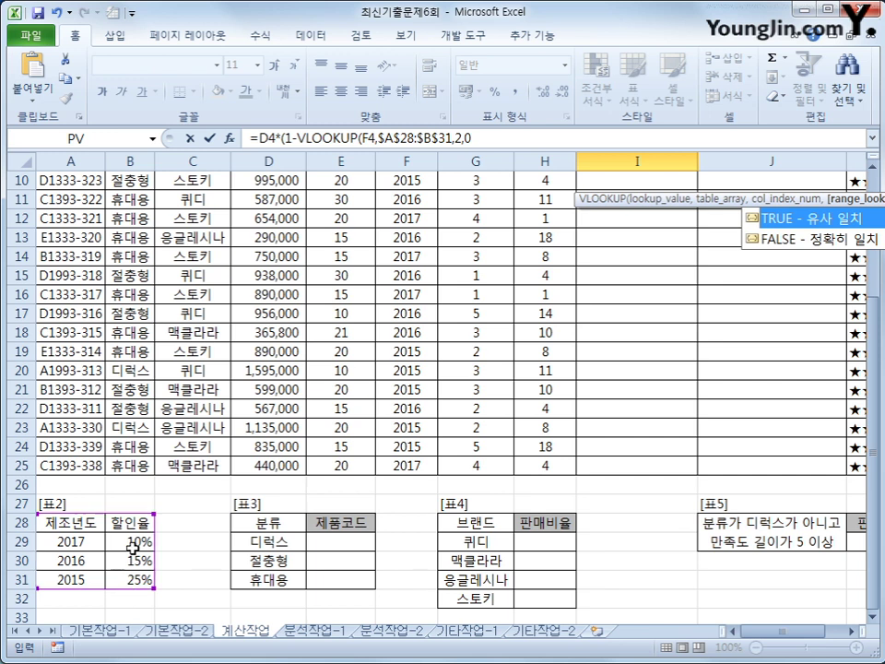
# - Close both parentheses, multiply the discounted price by the 판매량 in H4, and enter the formula
pyautogui.write('))*')
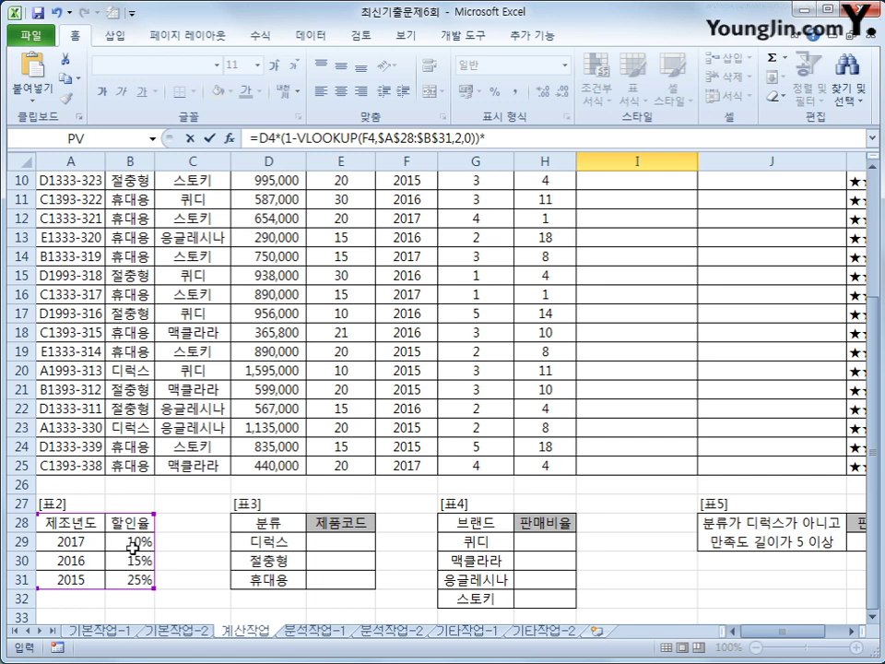
pyautogui.scroll(3, 132, 547)
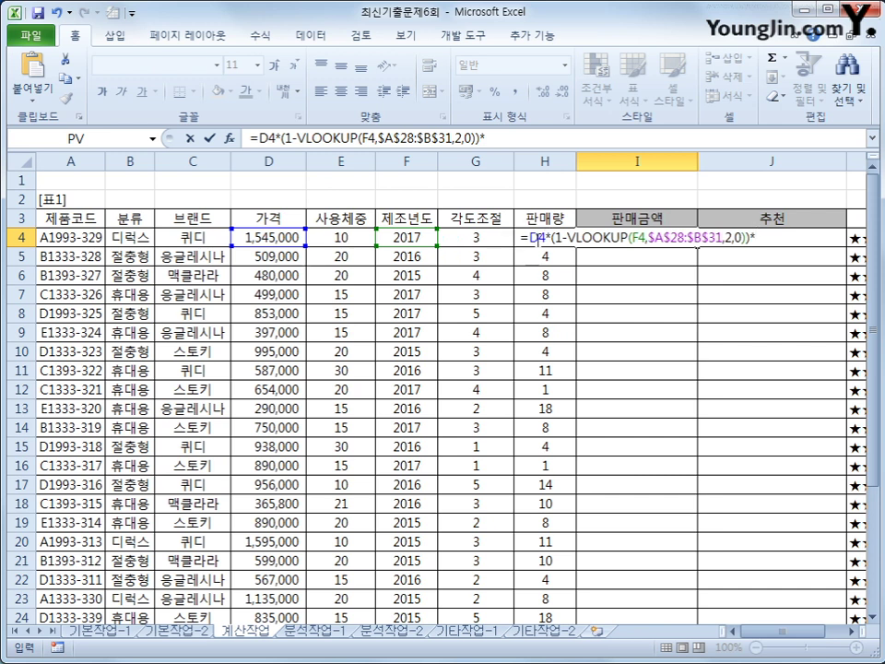
pyautogui.click(539, 242)
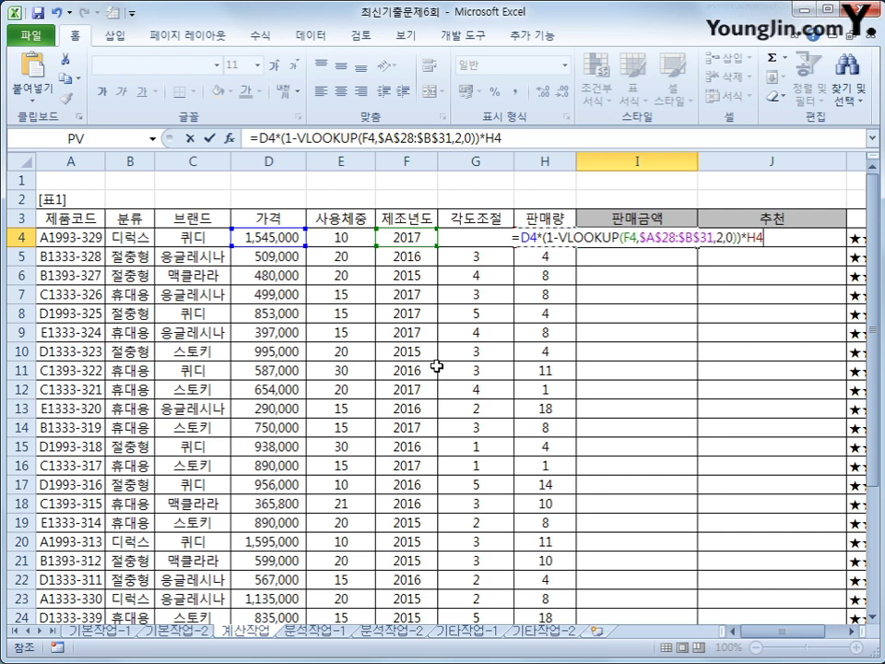
pyautogui.press('Return')
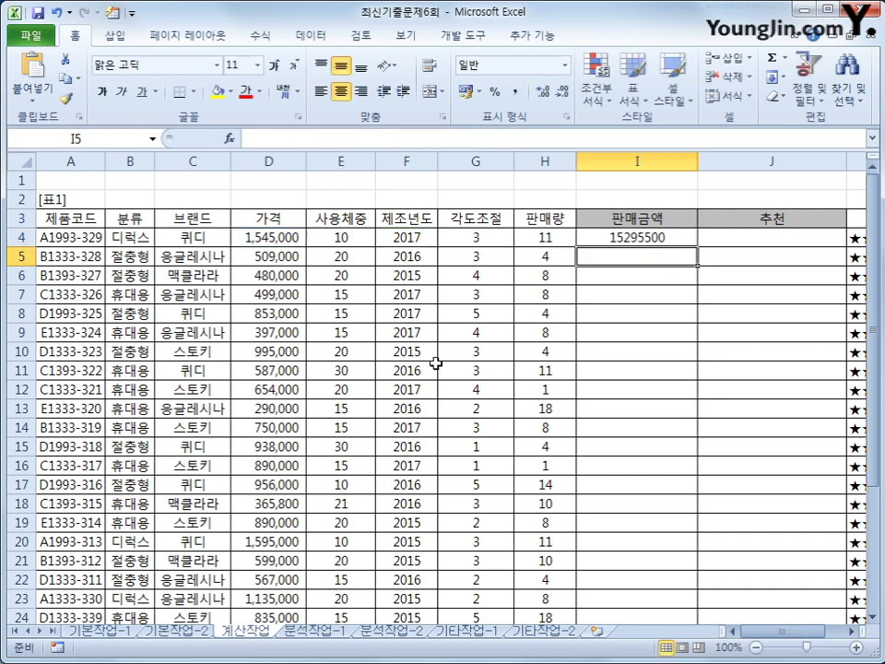
# - Wrap the I4 formula in an IF whose condition tests whether the calculated amount is >=10000000
pyautogui.click(618, 233)
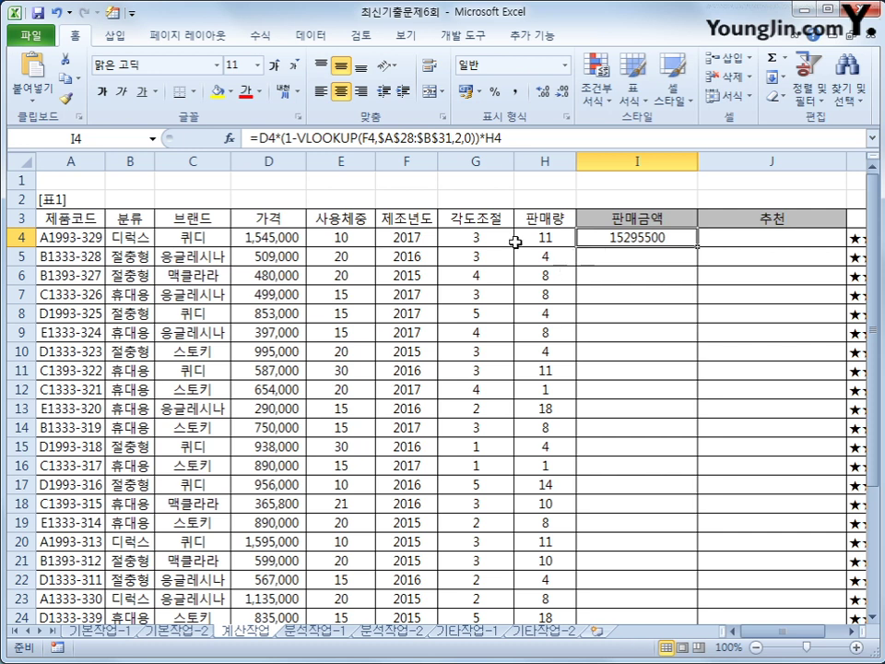
pyautogui.click(252, 138)
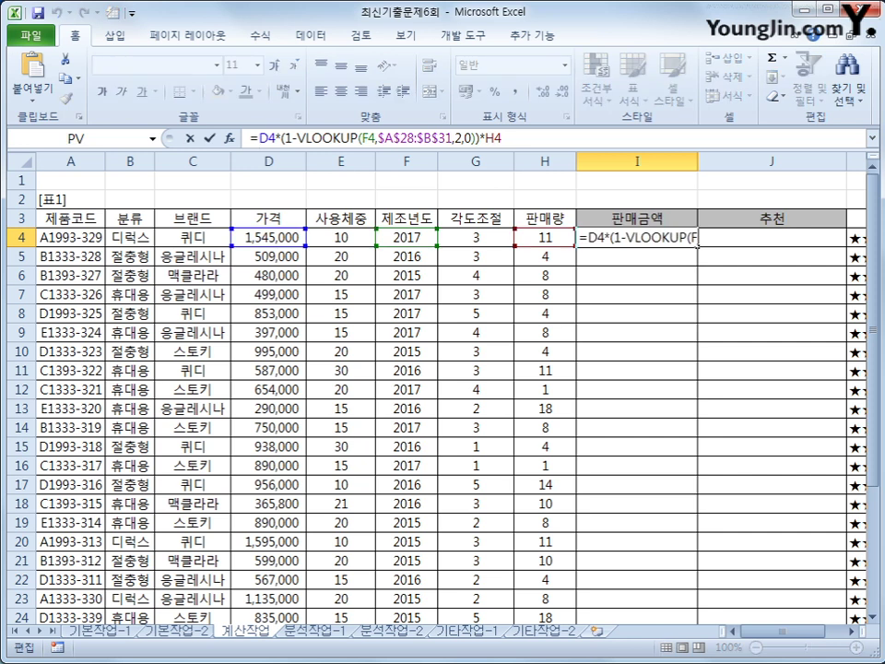
pyautogui.write('if(')
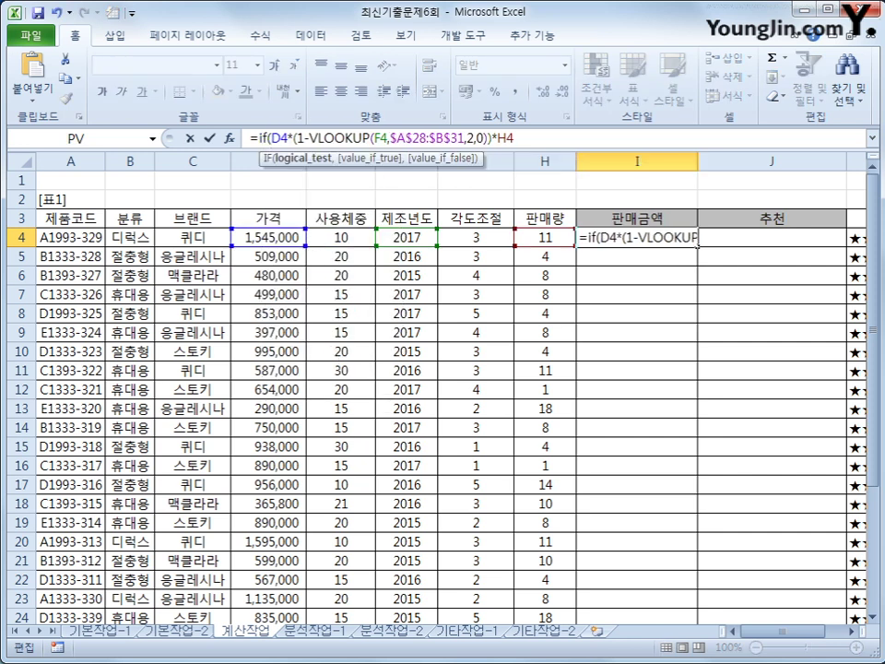
pyautogui.click(690, 136)
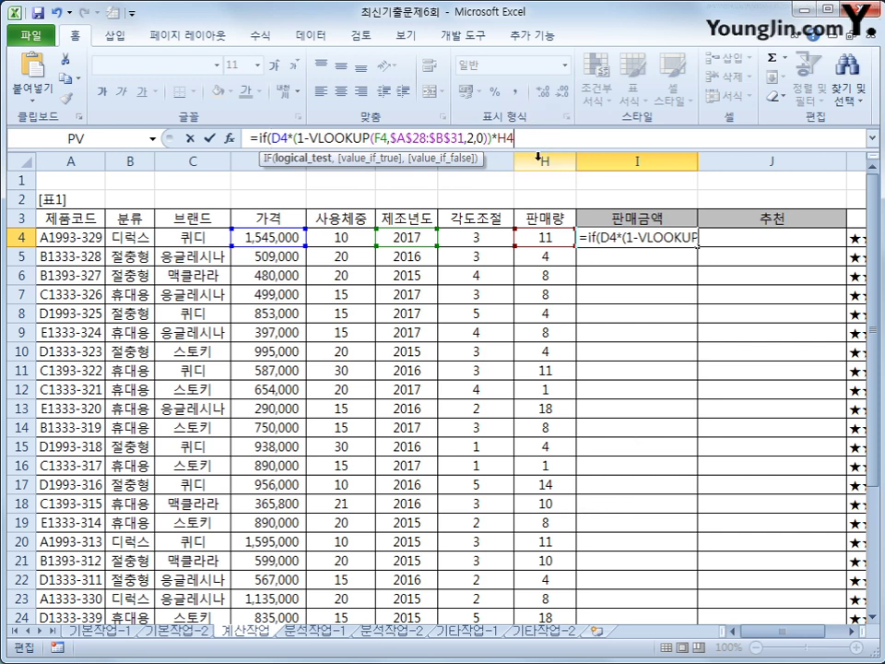
pyautogui.write('>=')
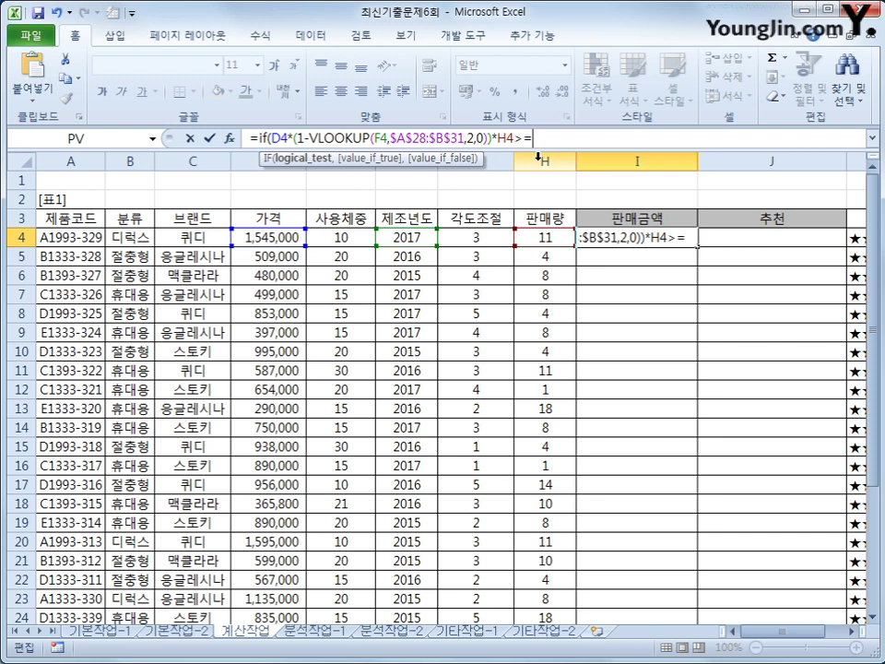
pyautogui.write('10000000')
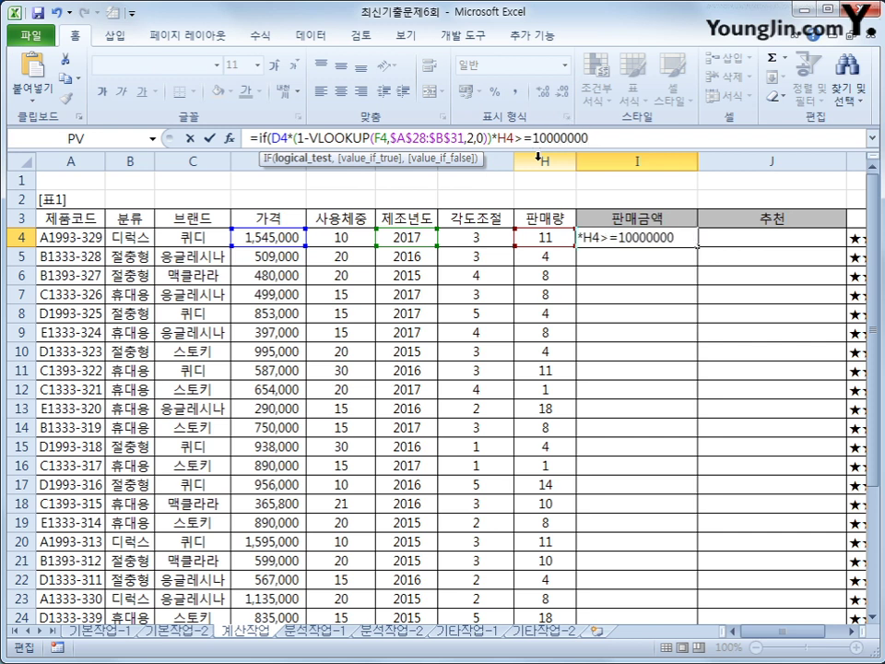
pyautogui.write(',')
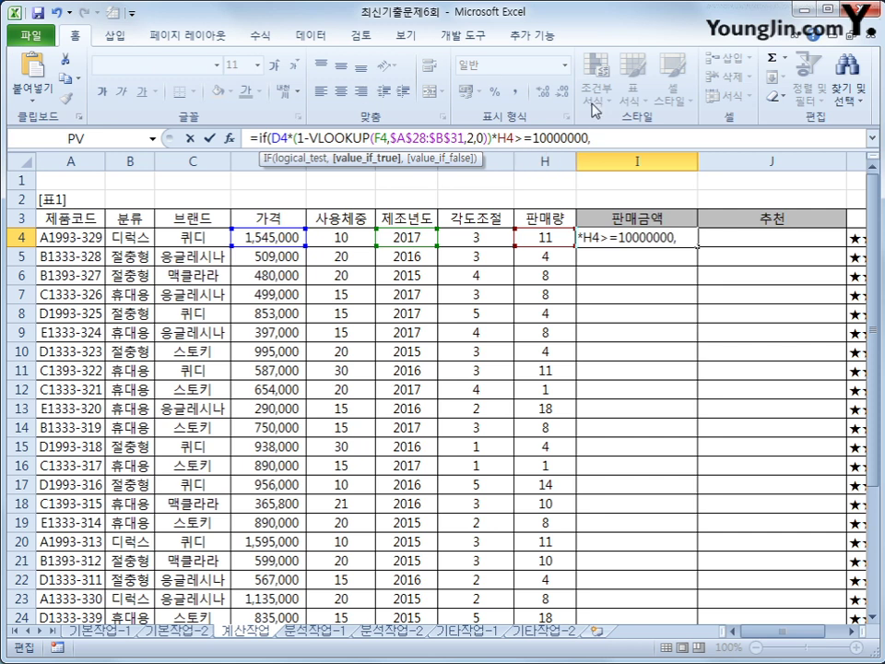
# - Copy the amount calculation D4*(1-VLOOKUP(F4,$A$28:$B$31,2,0))*H4 from the IF condition and paste it as the value if true
pyautogui.click(267, 138)
pyautogui.hotkey('shift', 'Right')
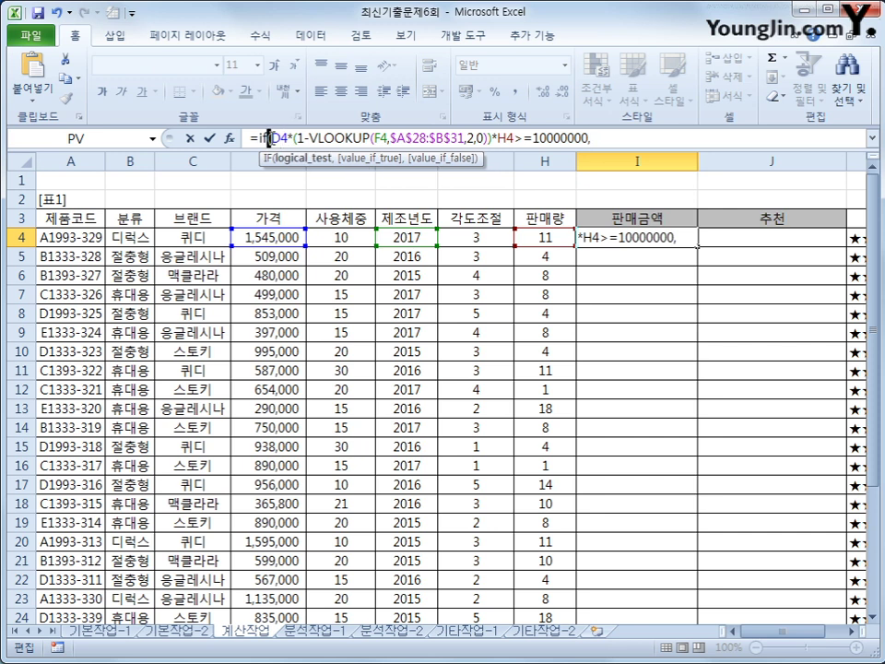
pyautogui.click(269, 138)
pyautogui.moveTo(270, 138); pyautogui.dragTo(518, 140)
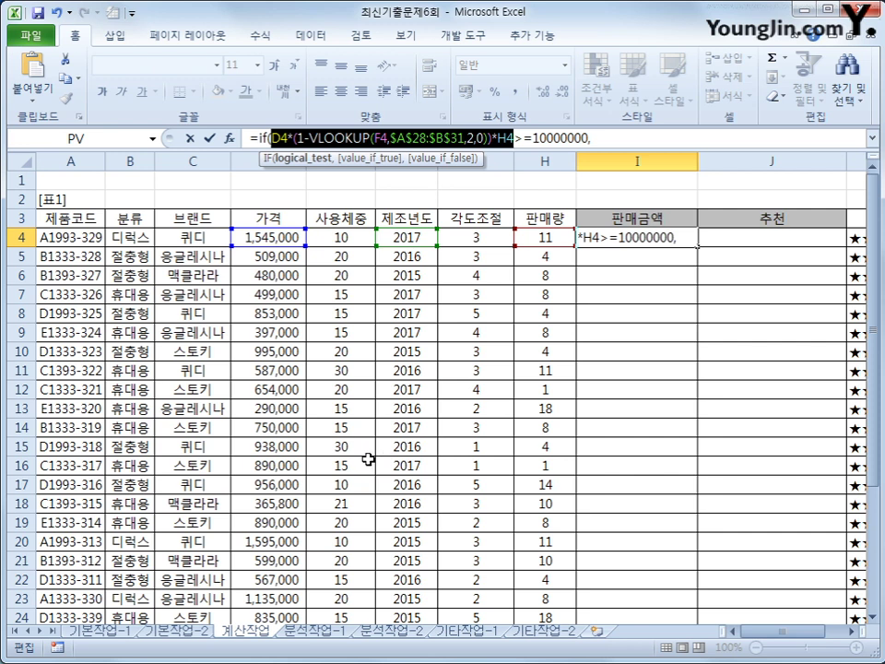
pyautogui.hotkey('ctrl', 'c')
pyautogui.click(641, 148)
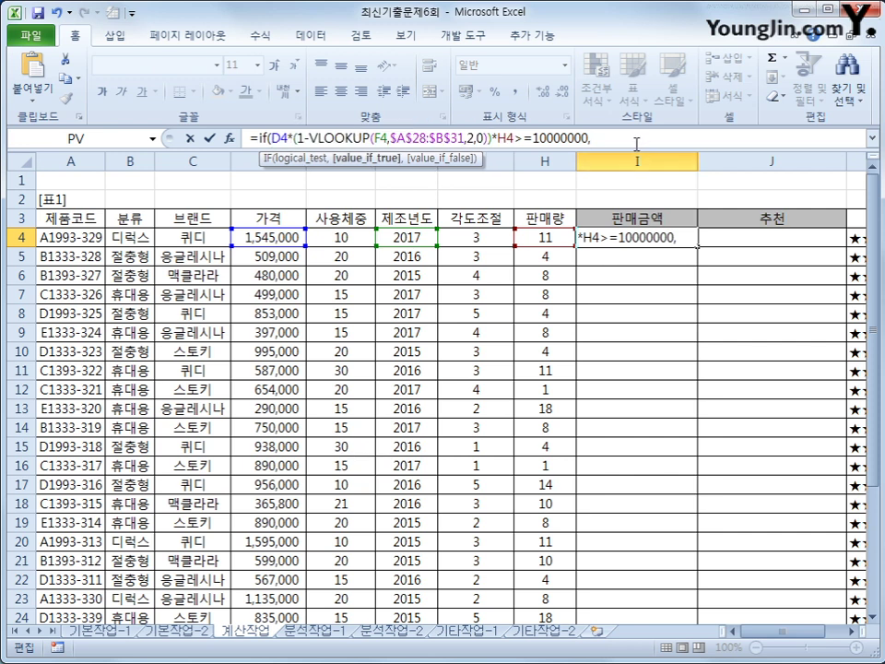
pyautogui.hotkey('ctrl', 'v')
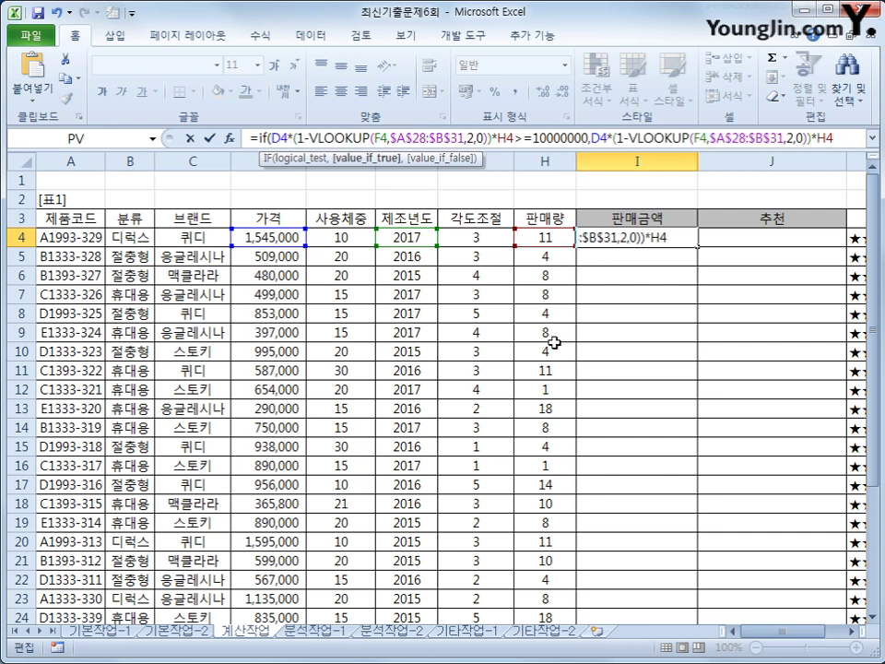
# - Expand the formula bar and append &"-우수상품" to the IF's true value, ending the argument with a comma
pyautogui.write('&"')
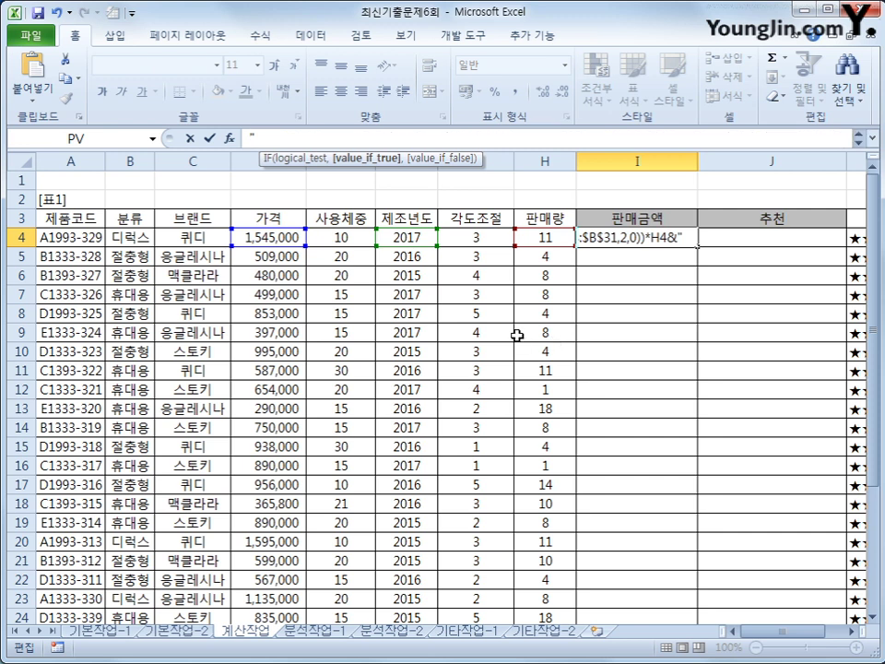
pyautogui.click(858, 138)
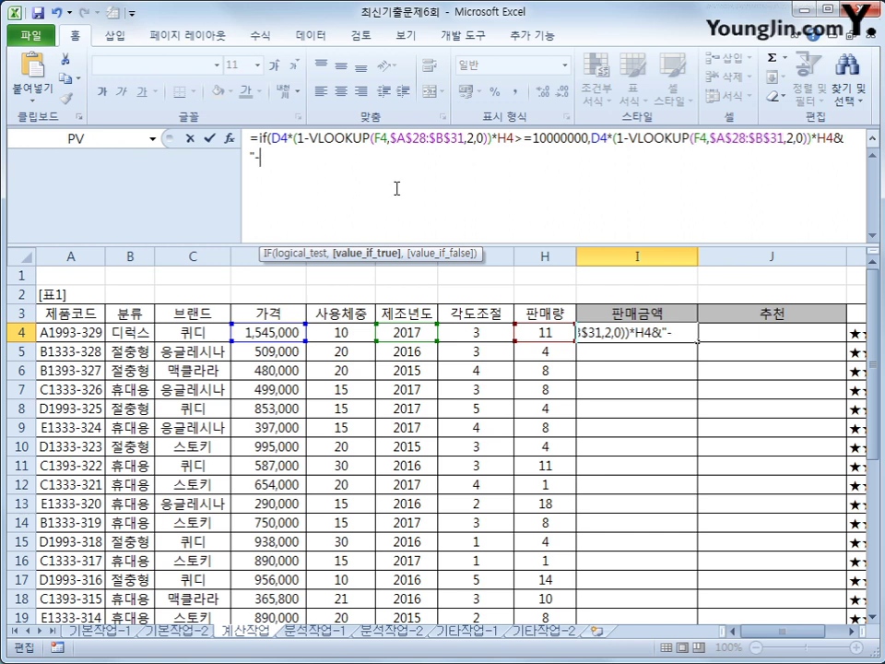
pyautogui.write('-dn')
pyautogui.press('BackSpace')
pyautogui.press('BackSpace')
pyautogui.write('우수상품')
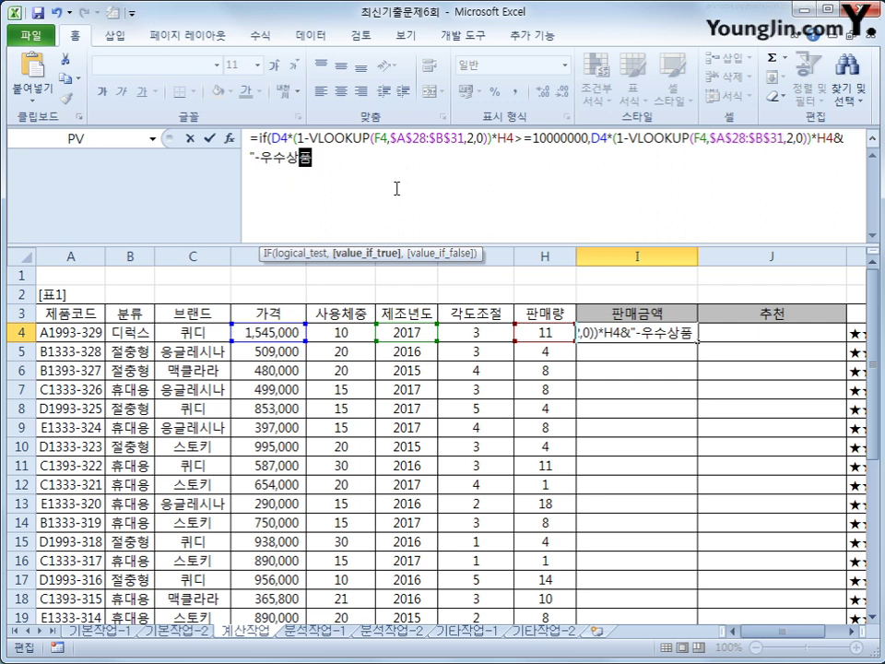
pyautogui.write('",')
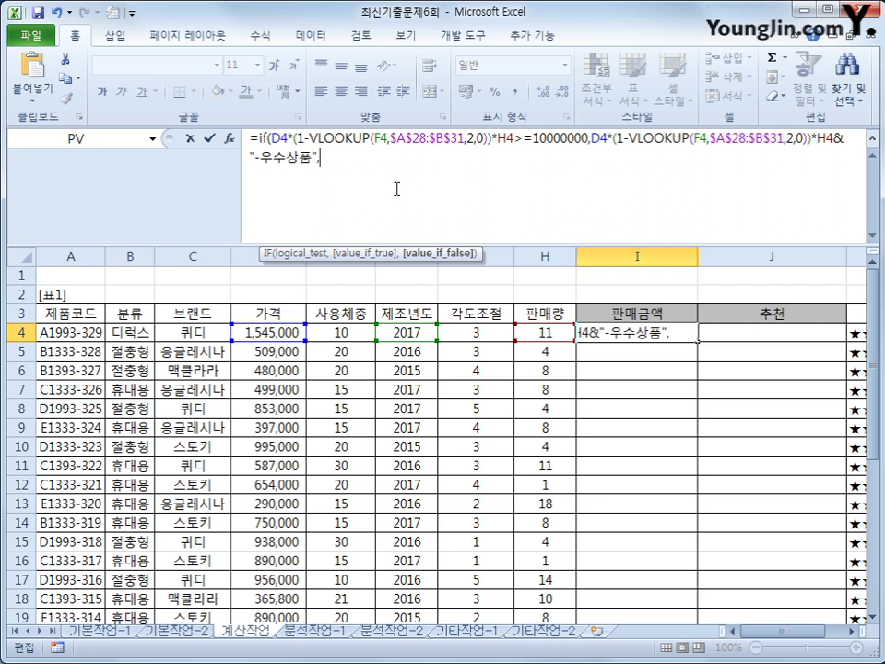
# - Complete the IF with the same amount calculation as the false value and fill the formula down the 판매금액 column
pyautogui.hotkey('ctrl', 'v')
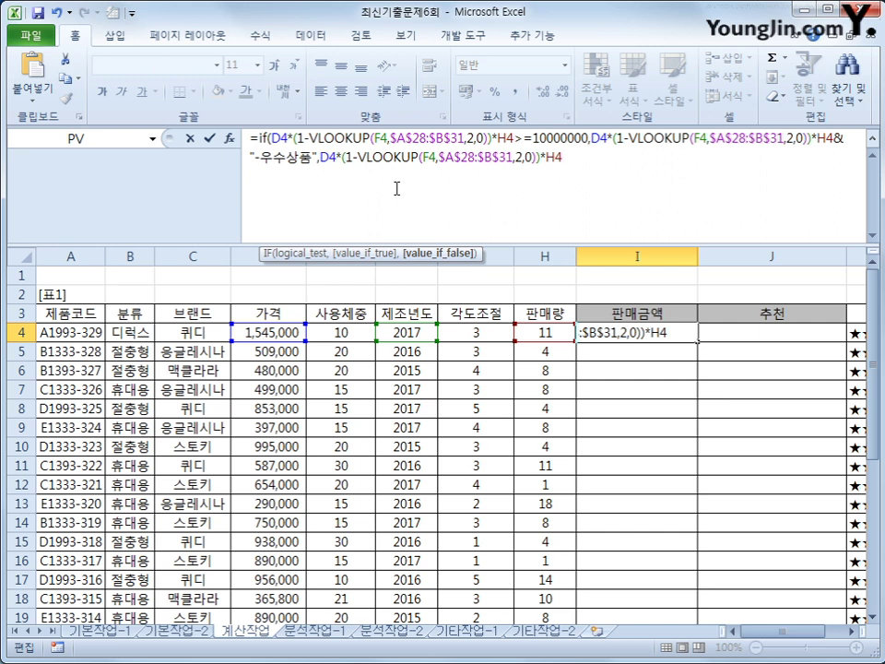
pyautogui.write(')')
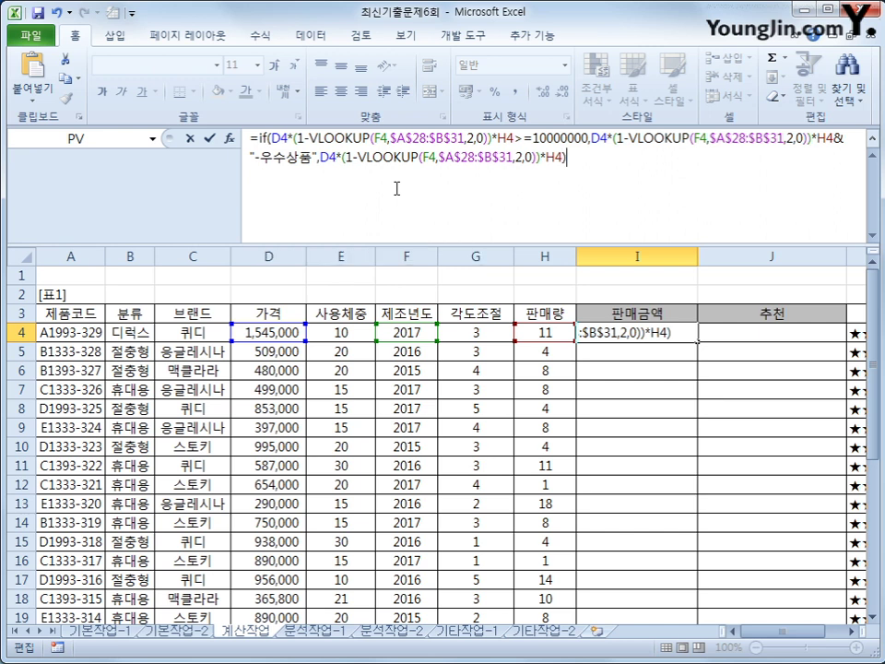
pyautogui.press('Return')
pyautogui.press('Up')
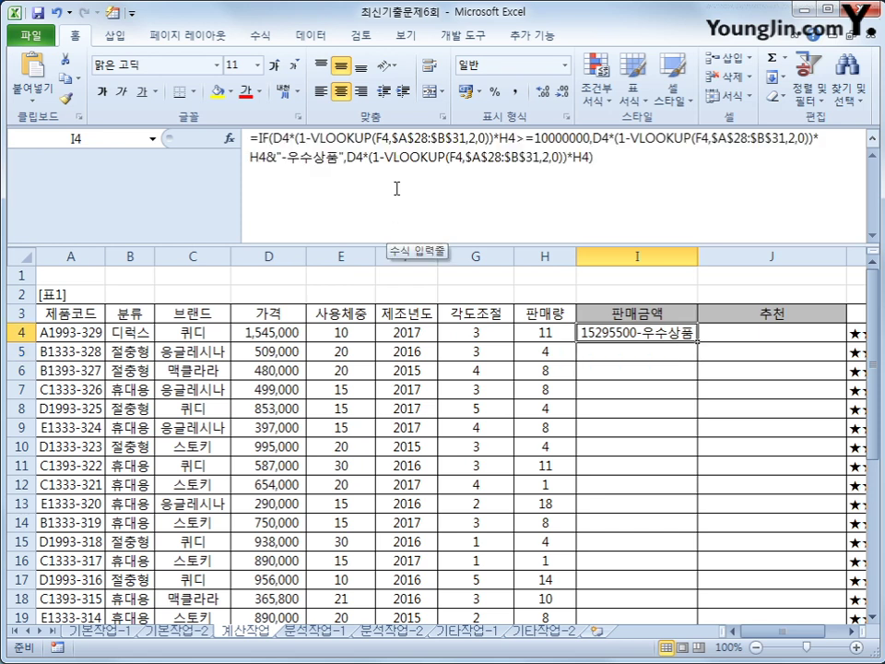
pyautogui.doubleClick(698, 341)
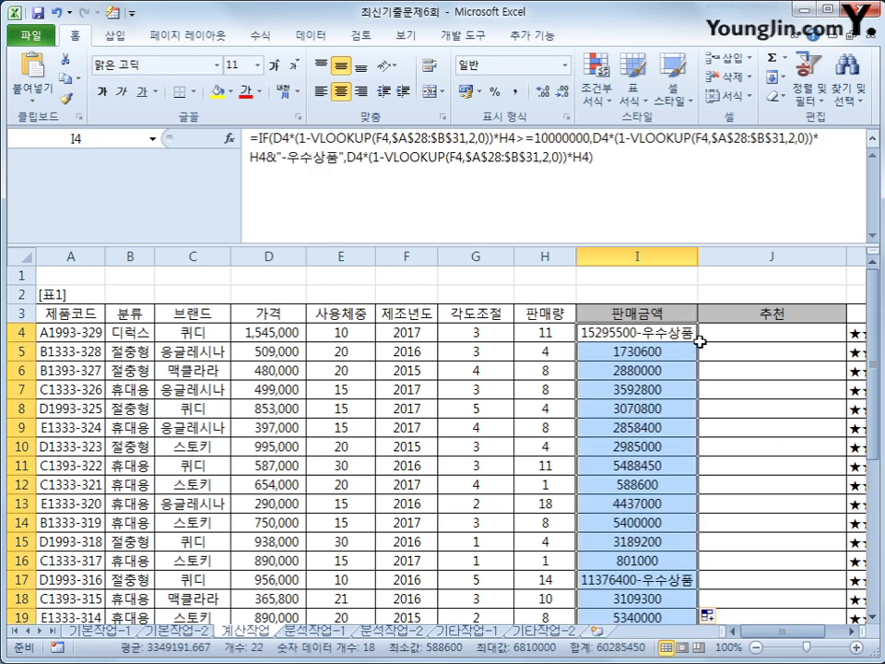
pyautogui.scroll(-2, 670, 464)
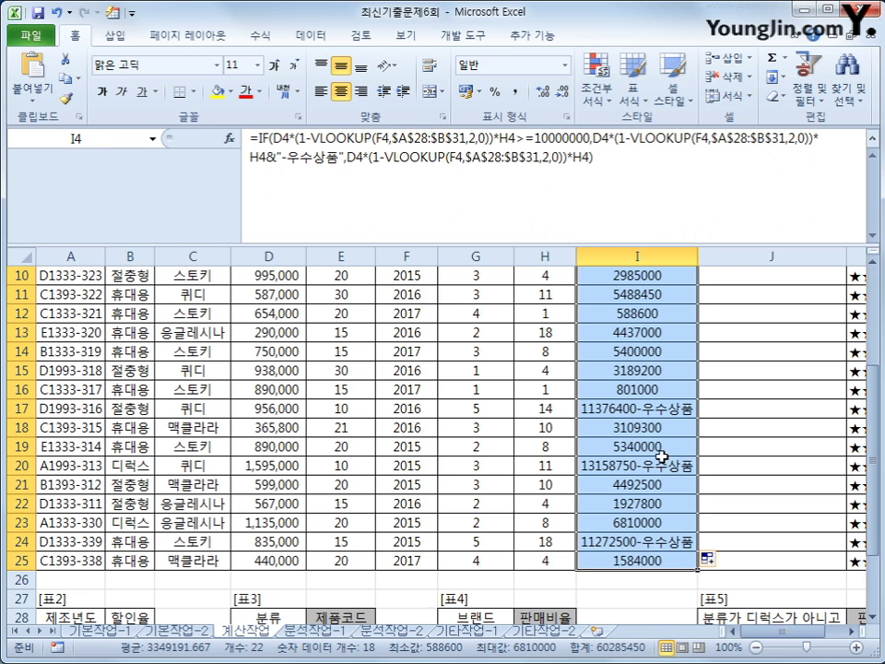
pyautogui.scroll(3, 662, 457)
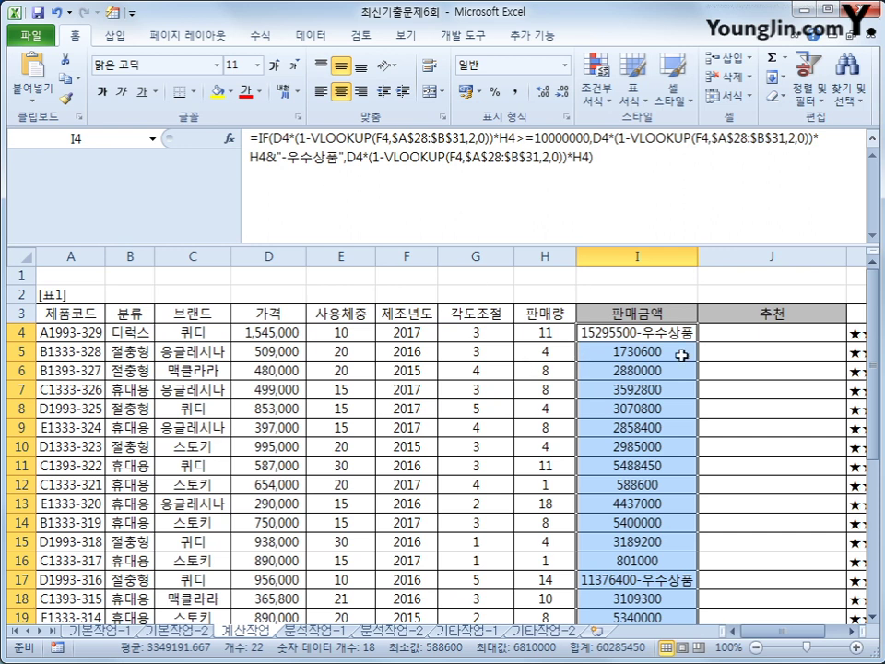
pyautogui.click(421, 169)
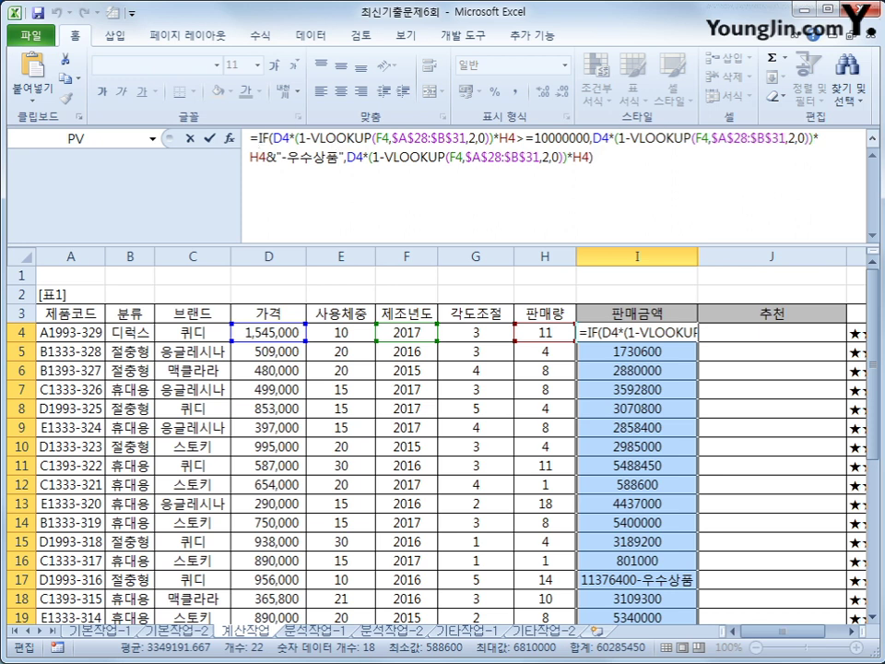
pyautogui.moveTo(272, 138); pyautogui.dragTo(591, 141)
pyautogui.press('Delete')
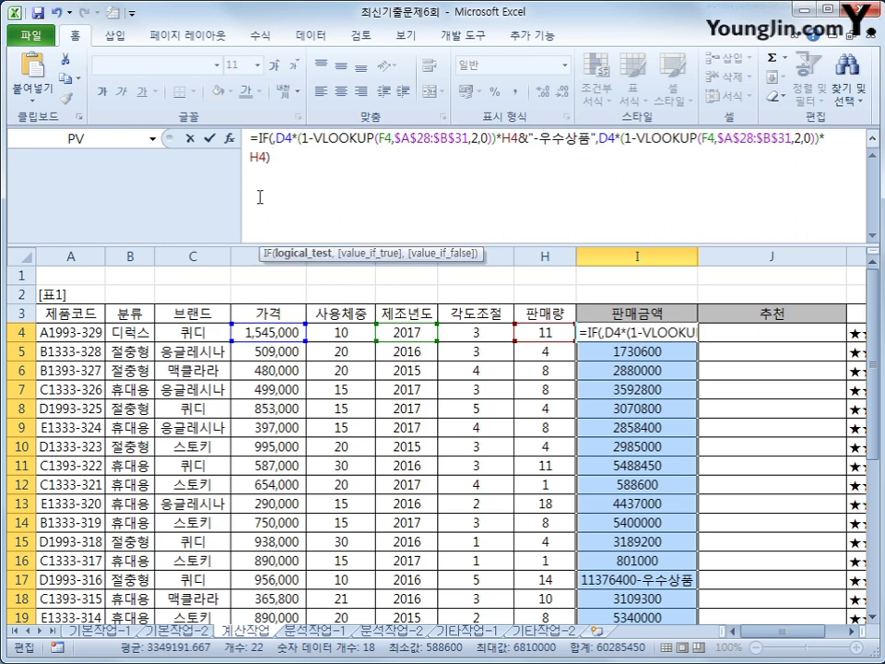
pyautogui.click(268, 140)
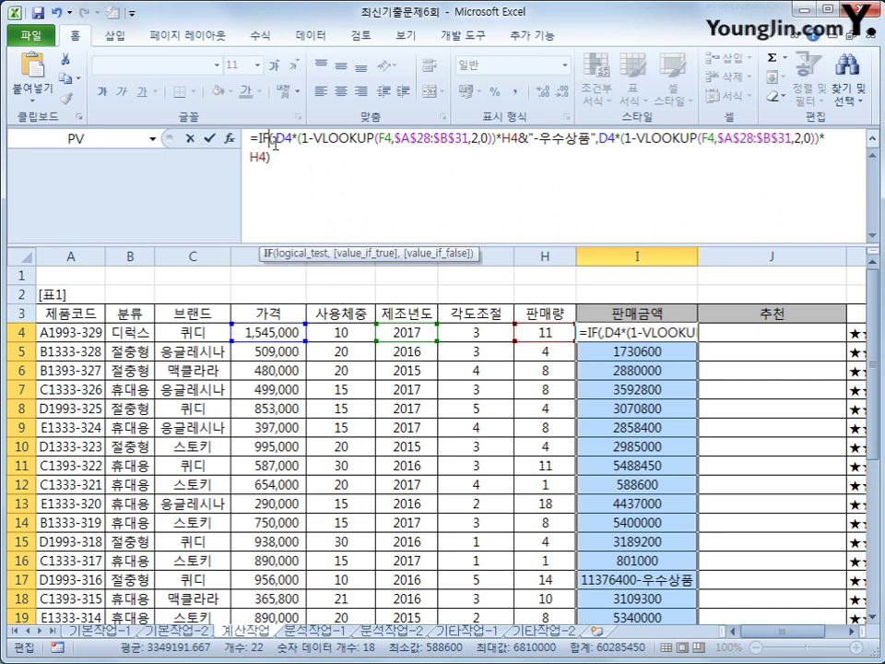
pyautogui.hotkey('ctrl', 'v')
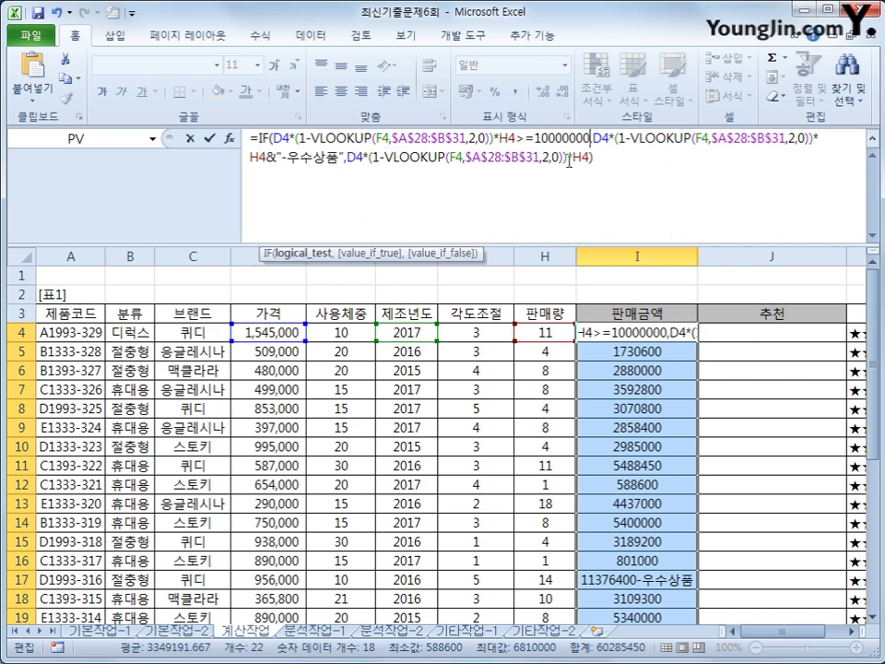
# - Copy the amount calculation from the I4 condition and place it before the IF, joined with the & operator
pyautogui.moveTo(519, 139); pyautogui.dragTo(275, 139)
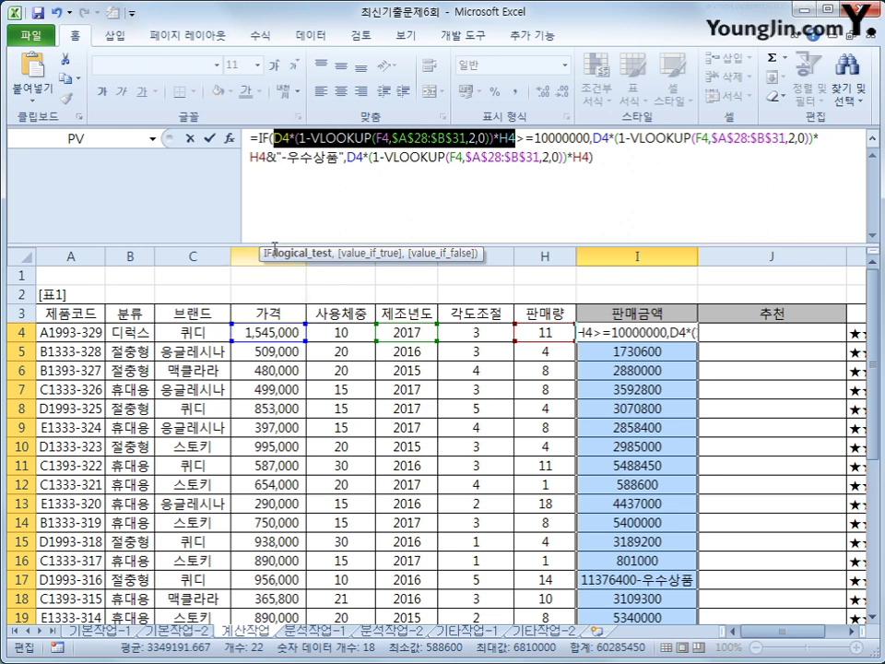
pyautogui.hotkey('ctrl', 'c')
pyautogui.click(252, 136)
pyautogui.hotkey('ctrl', 'v')
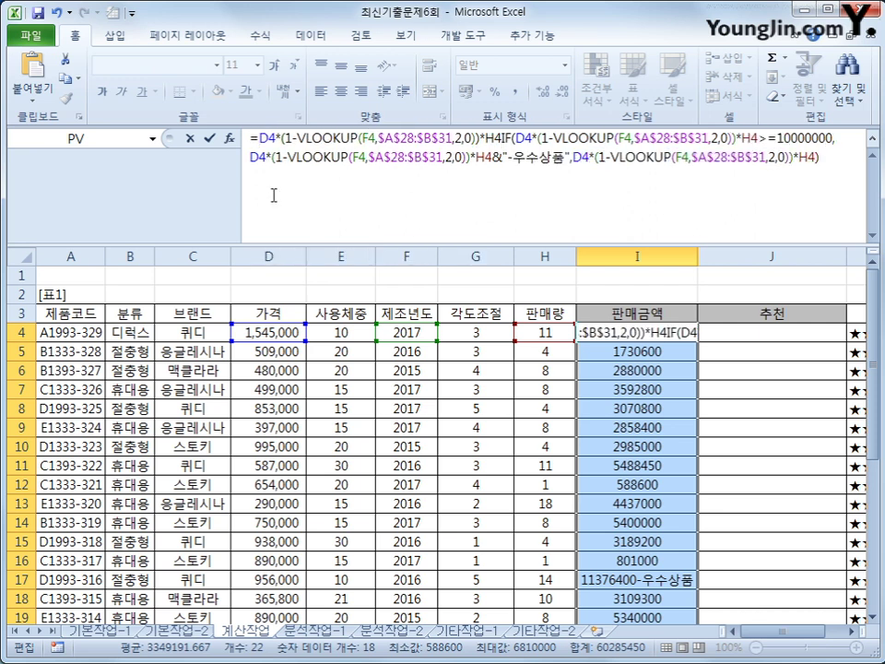
pyautogui.write('&')
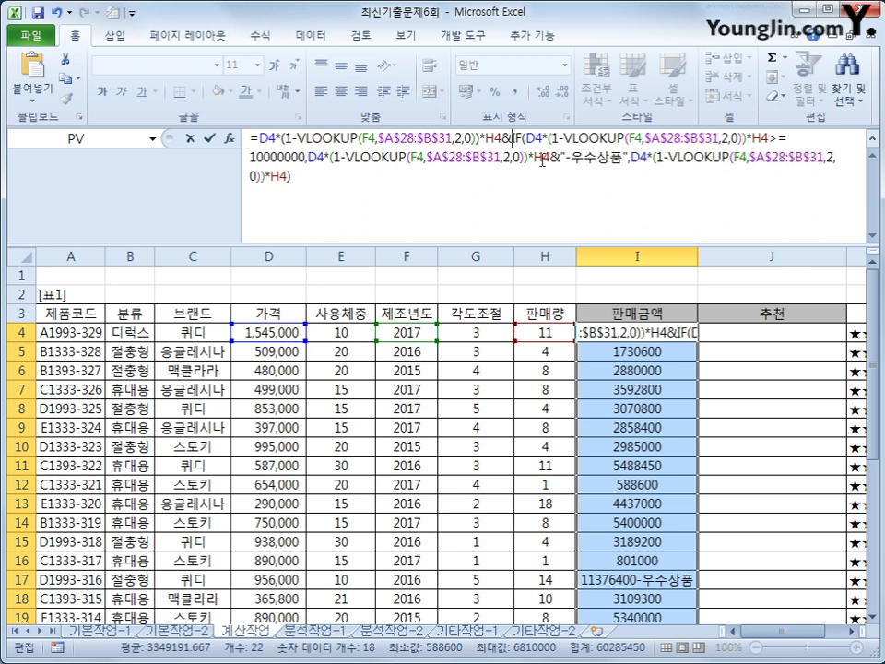
# - Remove the amount calculation from the IF's true and false arguments, keeping only "-우수상품" as the true value
pyautogui.moveTo(556, 162); pyautogui.dragTo(310, 157)
pyautogui.press('Delete')
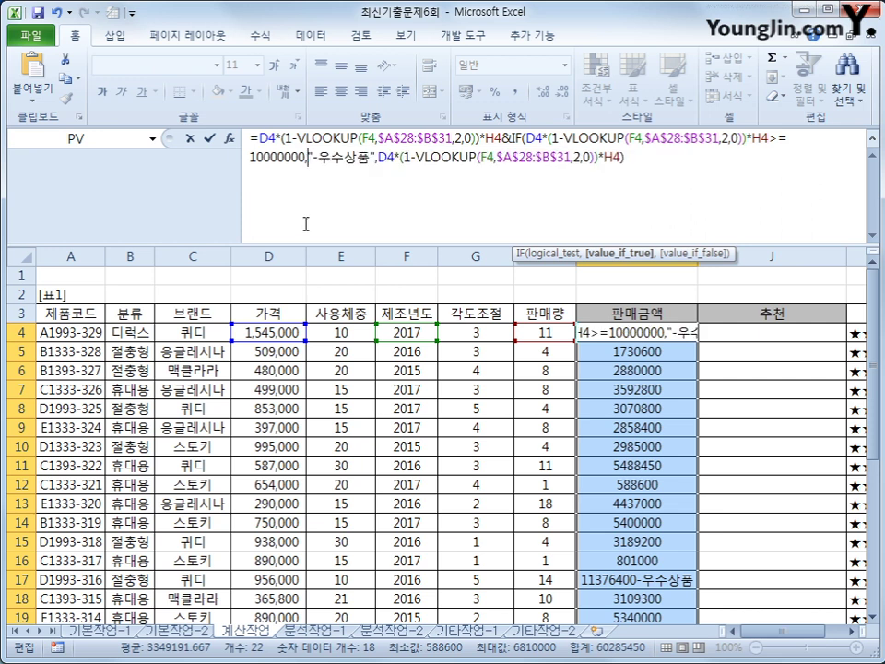
pyautogui.moveTo(381, 159); pyautogui.dragTo(561, 160)
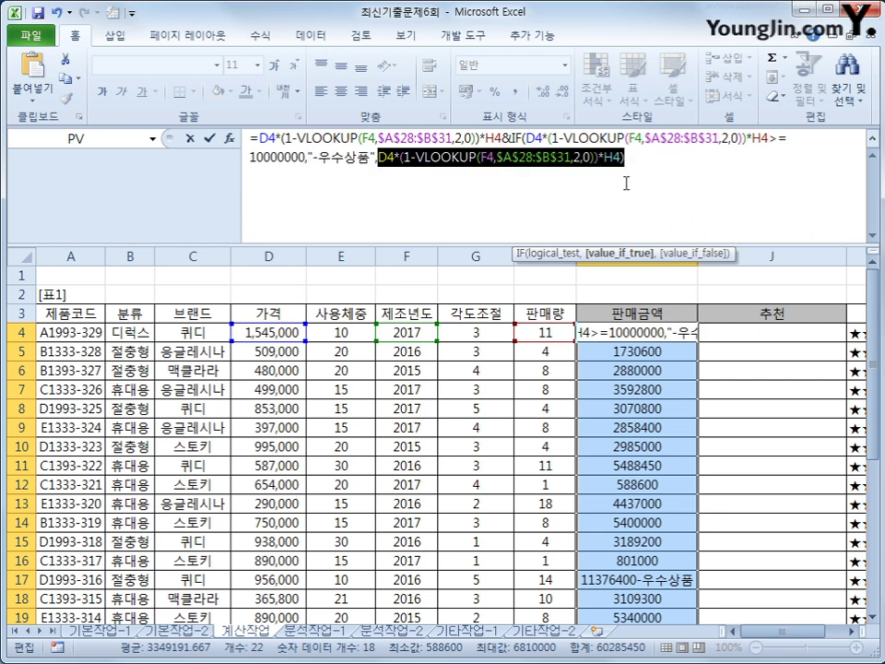
pyautogui.press('Delete')
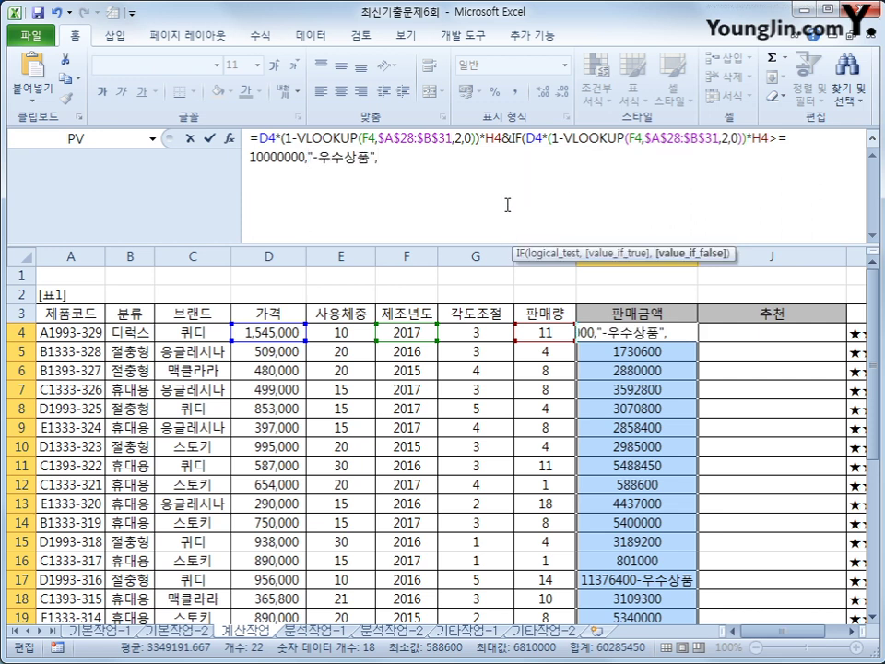
# - Set the IF's false value to an empty string "", enter the formula, and fill it down the 판매금액 column
pyautogui.write('"")')
pyautogui.press('Return')
pyautogui.press('Up')
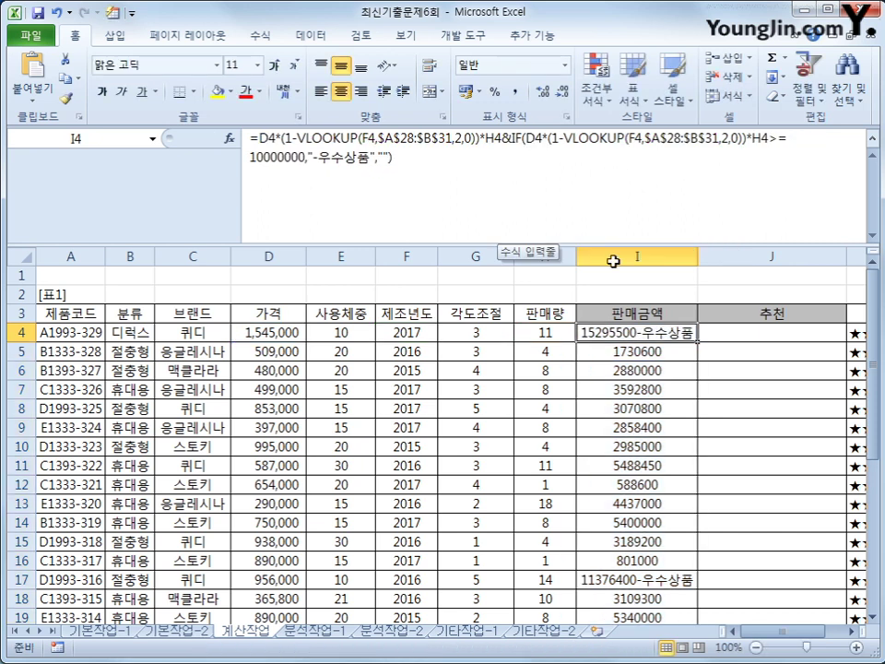
pyautogui.doubleClick(698, 343)
# - Examine the parts of the I4 formula: the amount calculation, the & operator, the IF condition, and its true and false values
pyautogui.click(637, 333)
pyautogui.moveTo(262, 138); pyautogui.dragTo(504, 137)
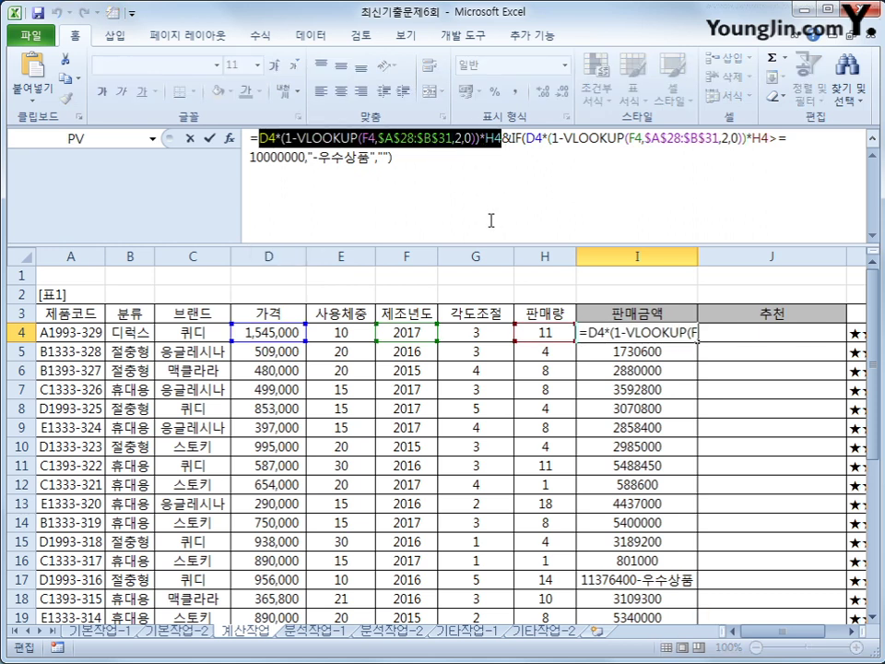
pyautogui.moveTo(504, 138); pyautogui.dragTo(260, 136)
pyautogui.click(526, 138)
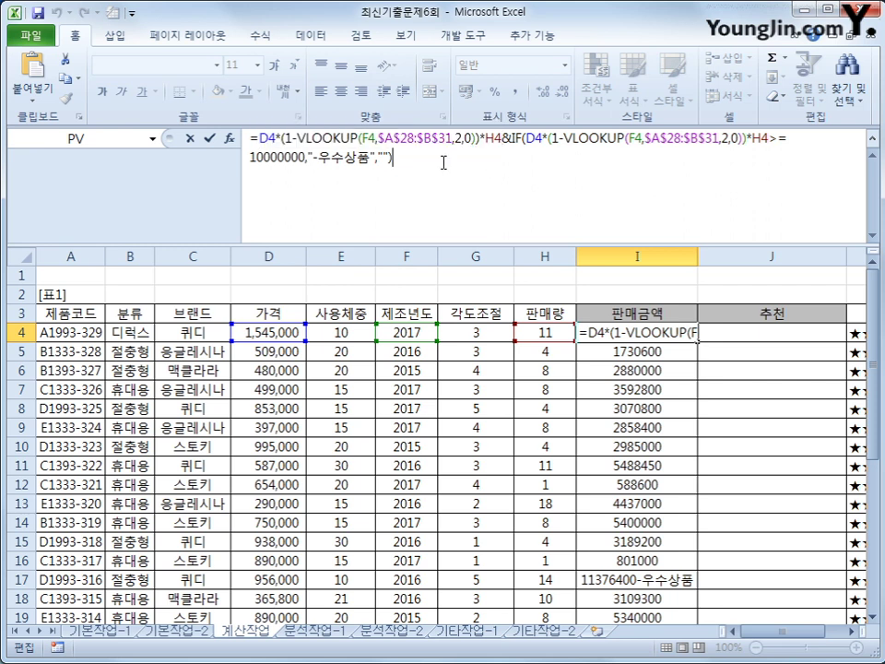
pyautogui.moveTo(526, 138); pyautogui.dragTo(771, 133)
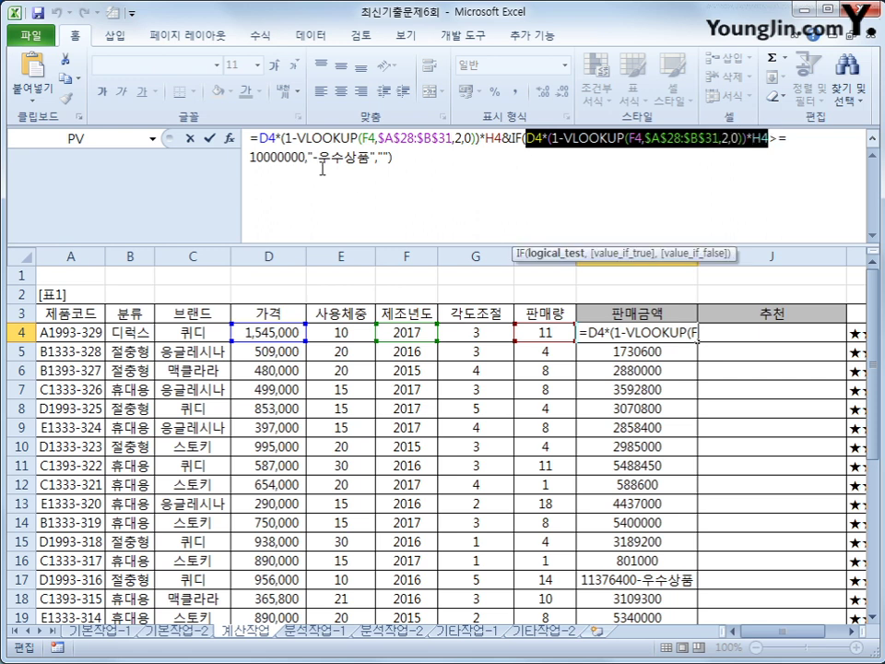
pyautogui.moveTo(306, 158); pyautogui.dragTo(250, 158)
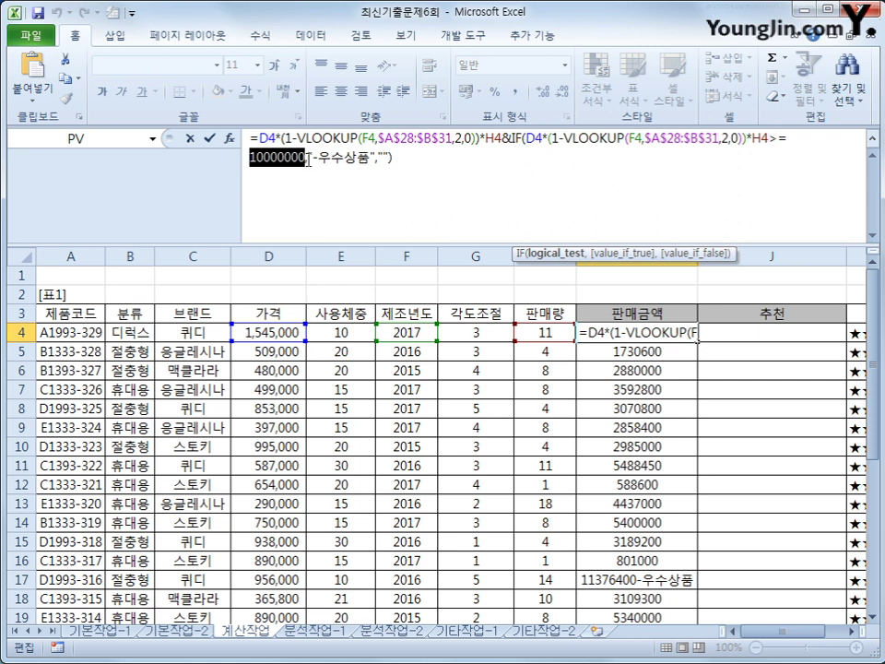
pyautogui.moveTo(308, 157); pyautogui.dragTo(375, 158)
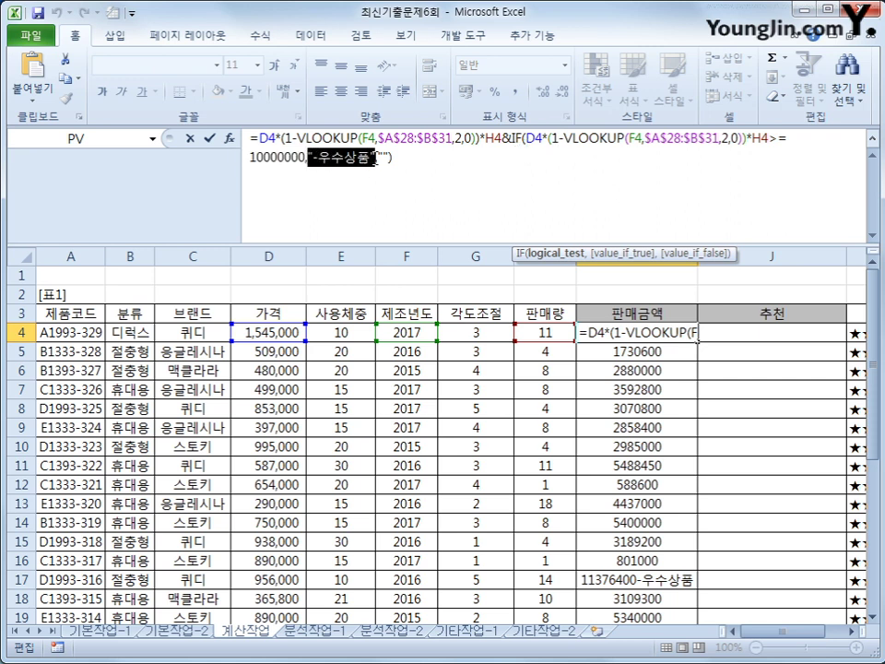
pyautogui.moveTo(503, 138); pyautogui.dragTo(512, 138)
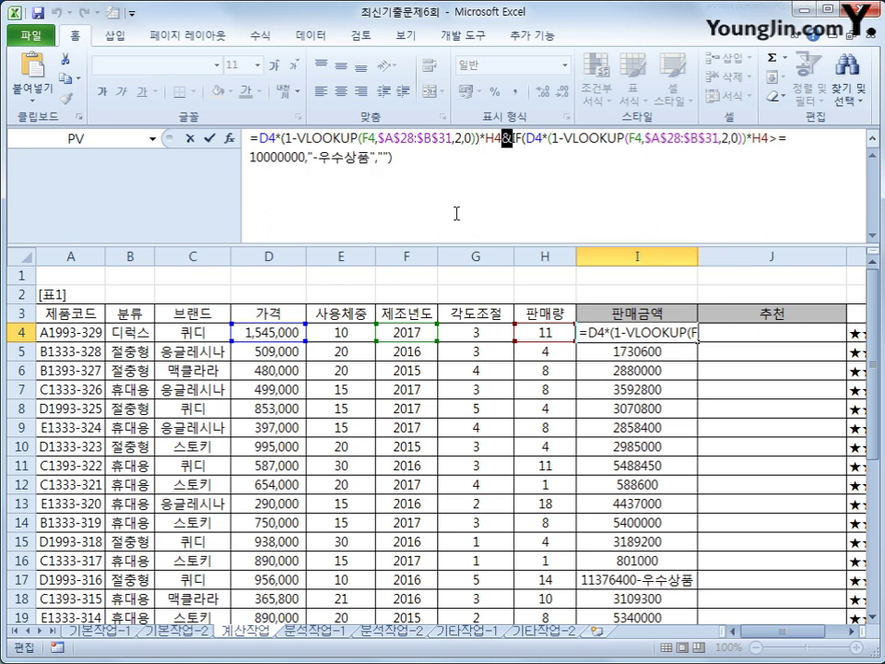
pyautogui.moveTo(374, 157); pyautogui.dragTo(392, 158)
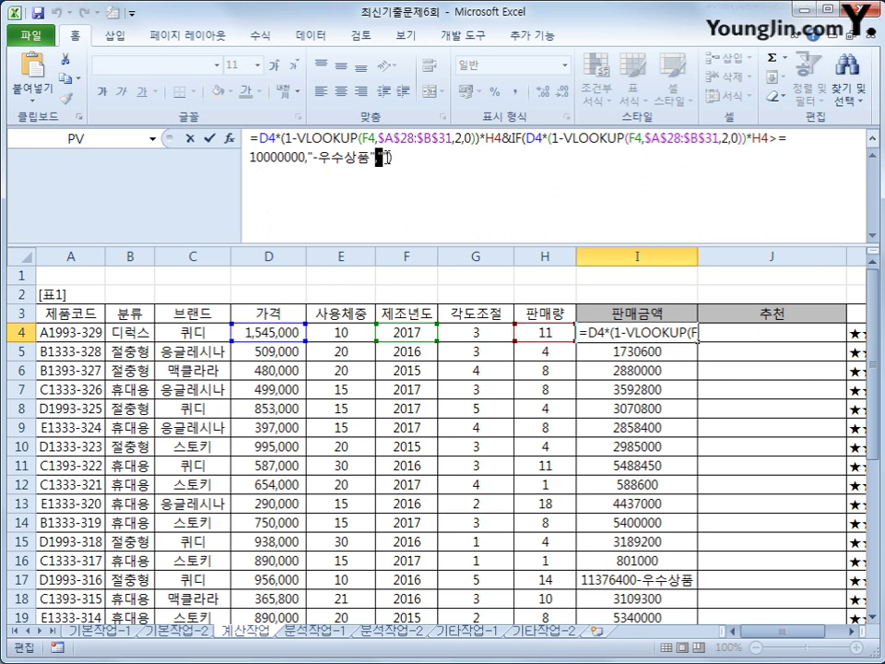
pyautogui.click(413, 180)
pyautogui.press('Return')
# - Fill the I4 formula down the 판매금액 column again, collapse the formula bar, and select J4 under 추천
pyautogui.click(697, 339)
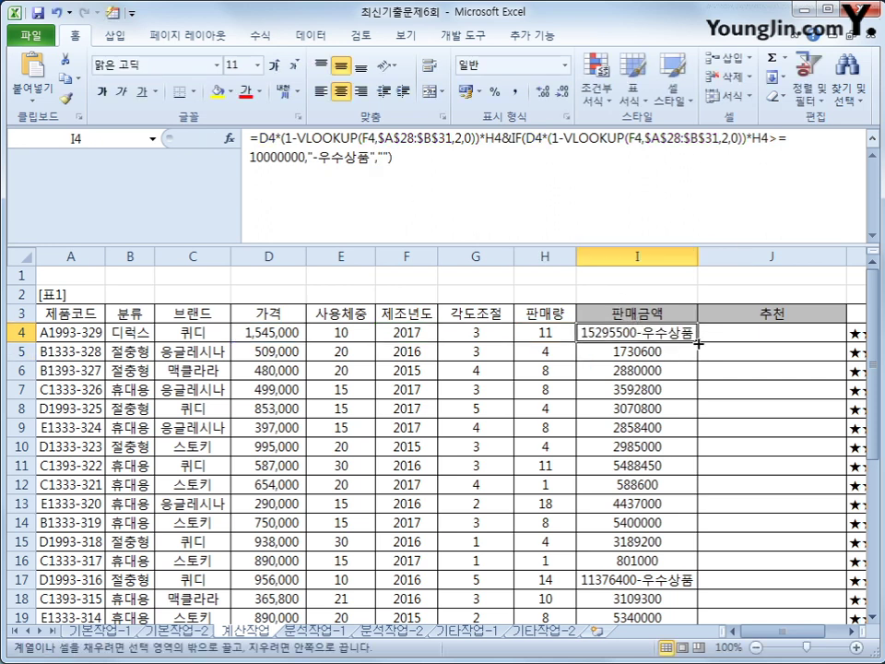
pyautogui.doubleClick(698, 343)
pyautogui.click(874, 139)
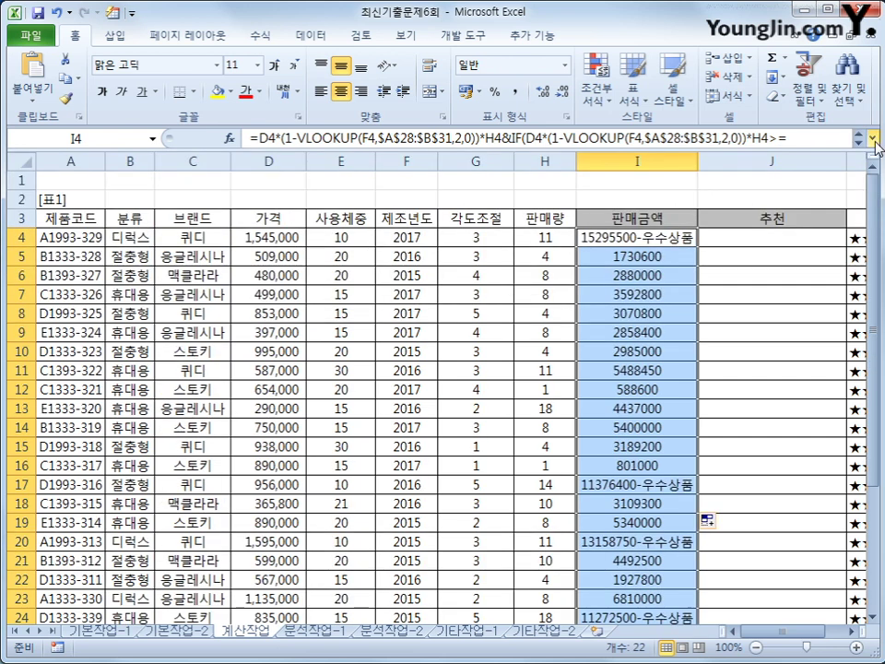
pyautogui.click(761, 242)
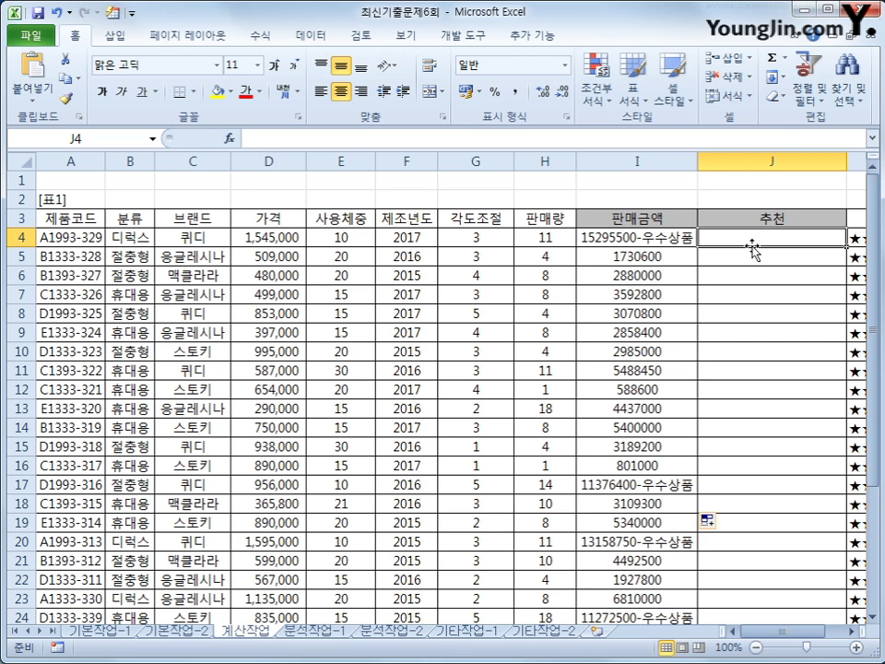
# - Examine the 제품코드, 분류 and 가격 columns of 표1 and the 분류 and empty 제품코드 cells of 표3
pyautogui.click(682, 238)
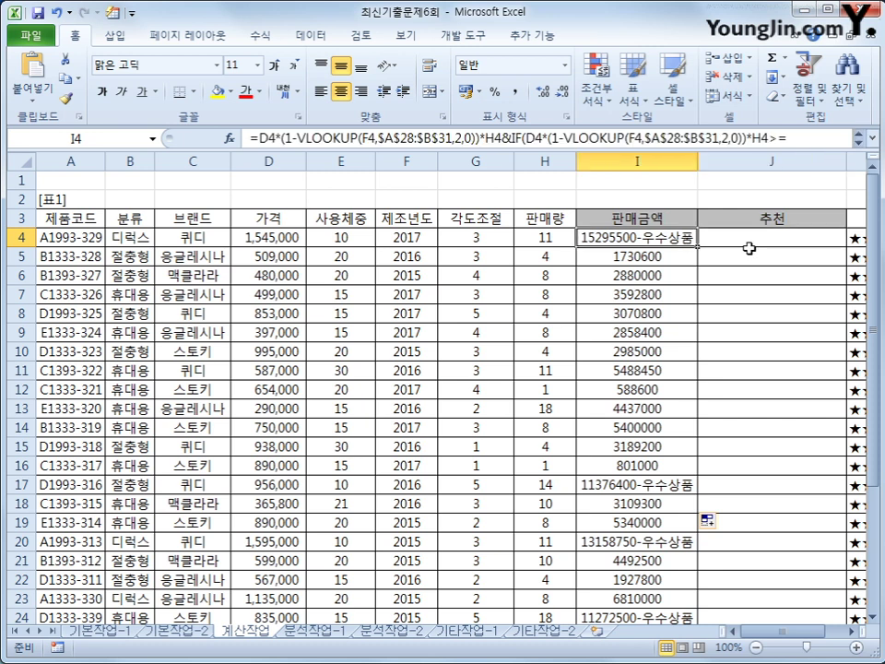
pyautogui.click(749, 245)
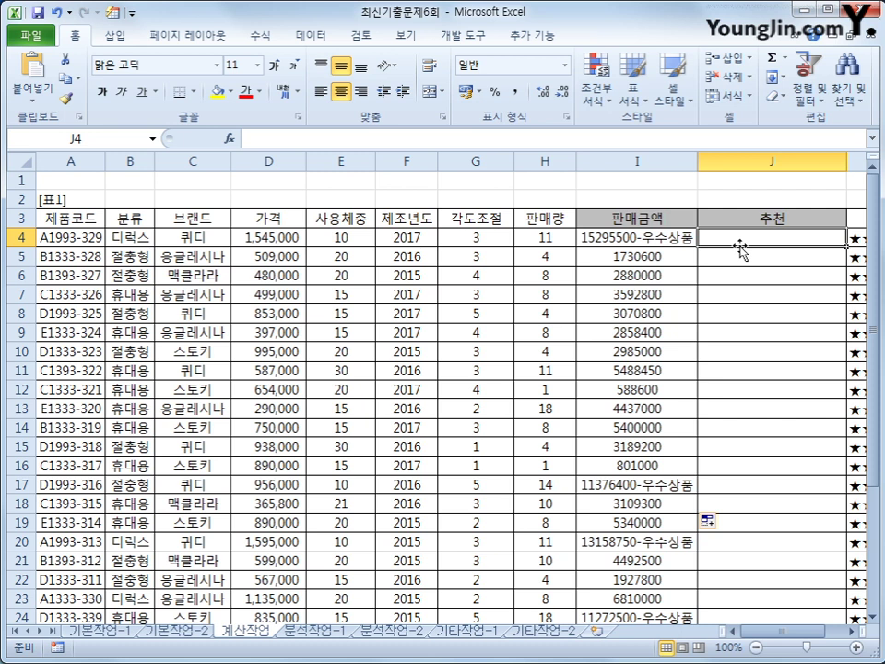
pyautogui.click(124, 238)
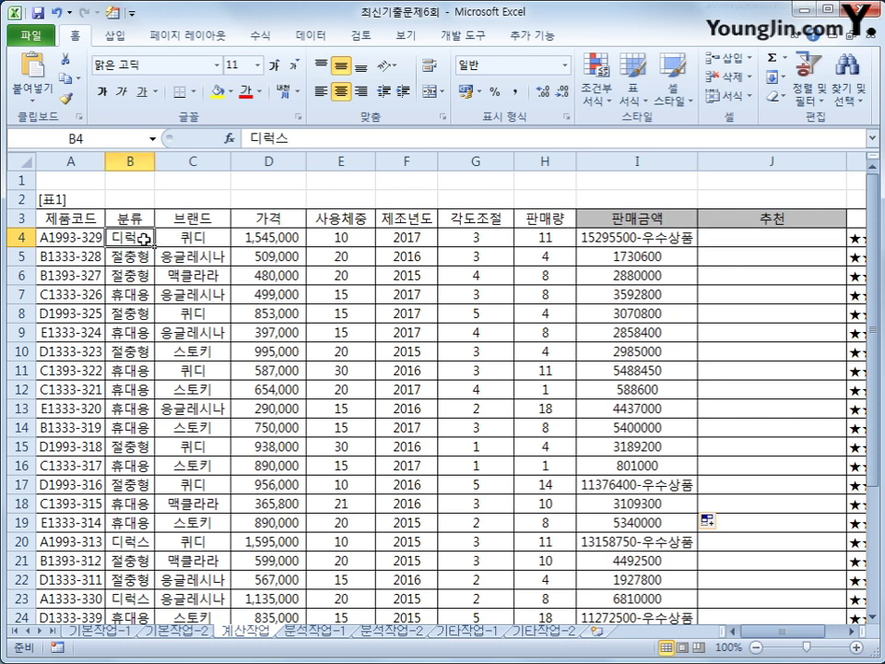
pyautogui.click(90, 238)
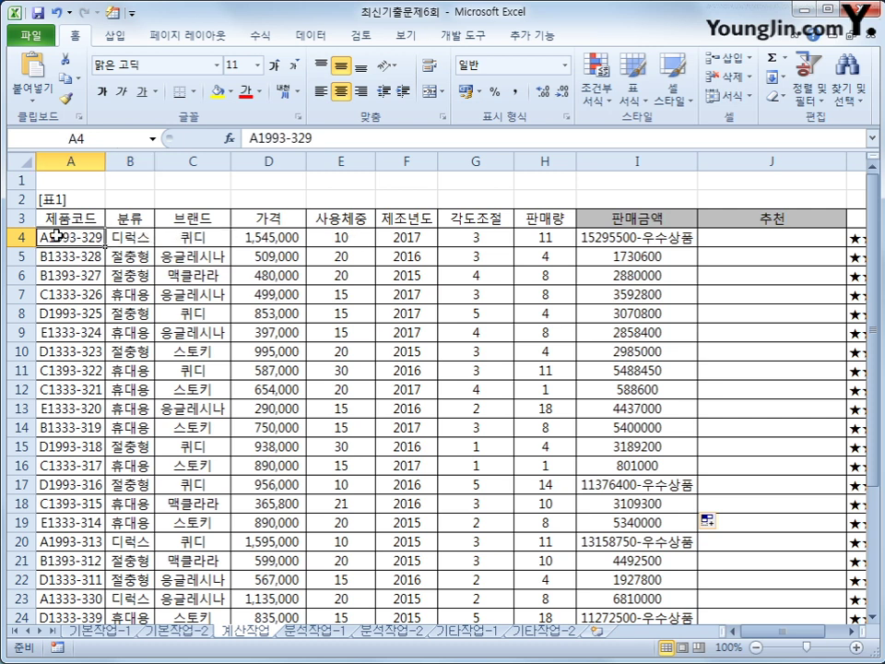
pyautogui.click(267, 236)
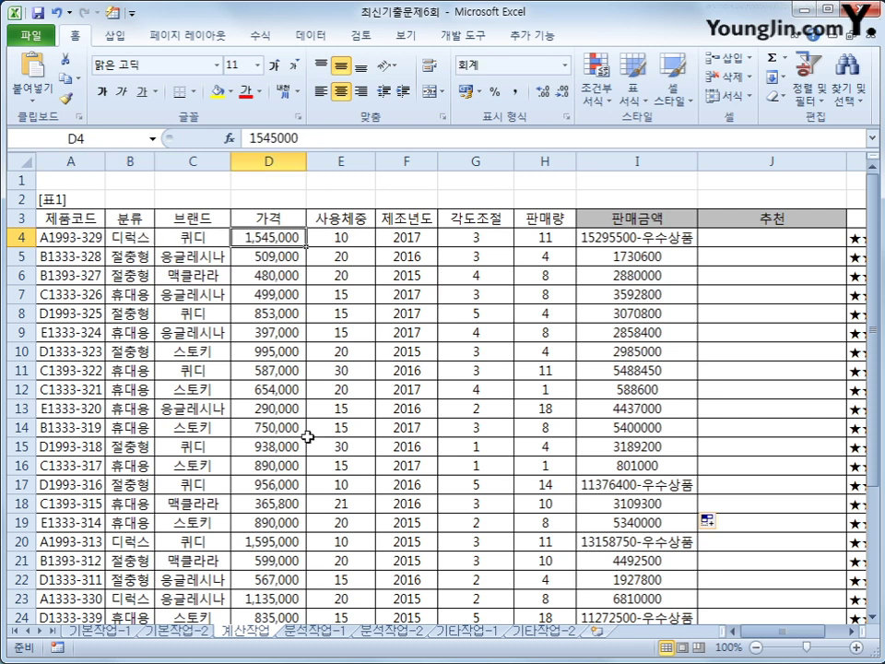
pyautogui.scroll(-3, 314, 442)
pyautogui.click(279, 483)
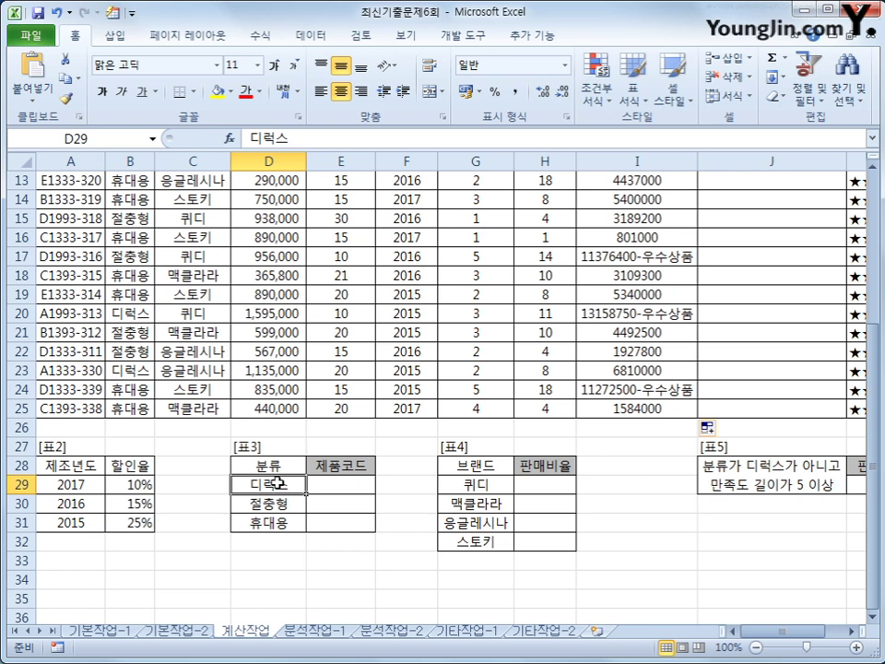
pyautogui.moveTo(339, 488); pyautogui.dragTo(337, 520)
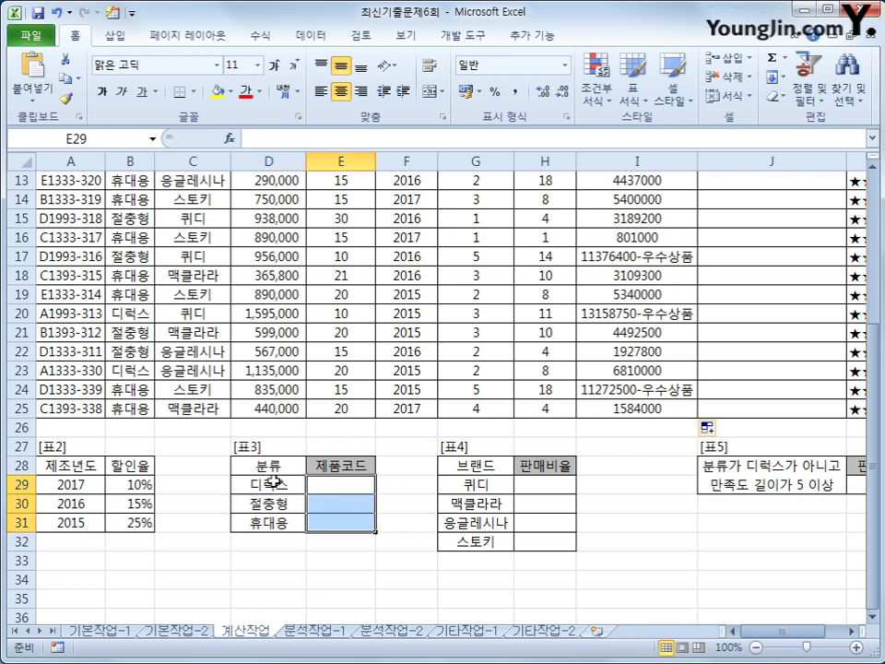
pyautogui.moveTo(276, 483); pyautogui.dragTo(277, 520)
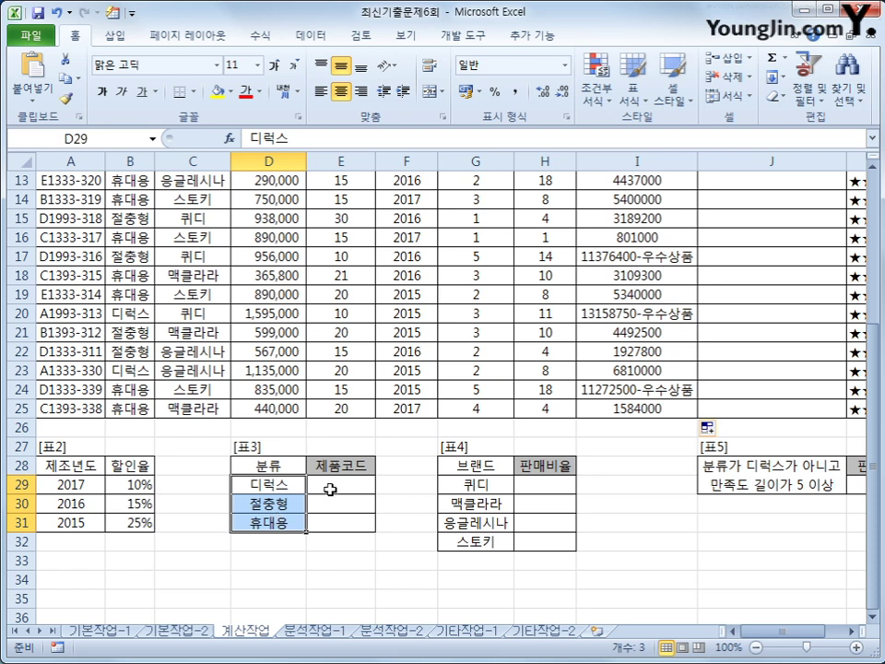
pyautogui.click(329, 490)
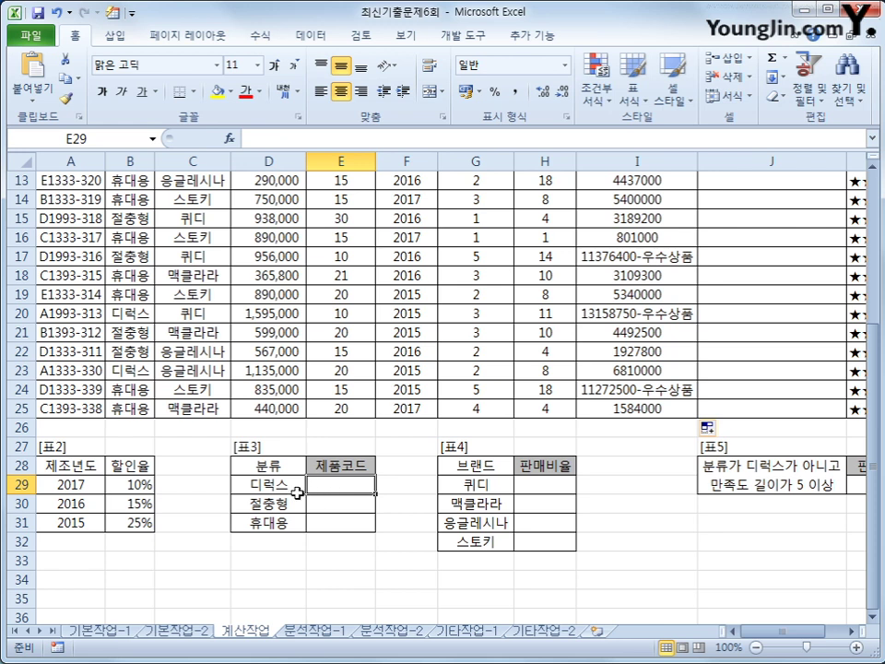
# - Examine the 제품코드 range A4:A25 in 표1 as the source for the 표3 product codes
pyautogui.scroll(2, 295, 493)
pyautogui.scroll(2, 293, 494)
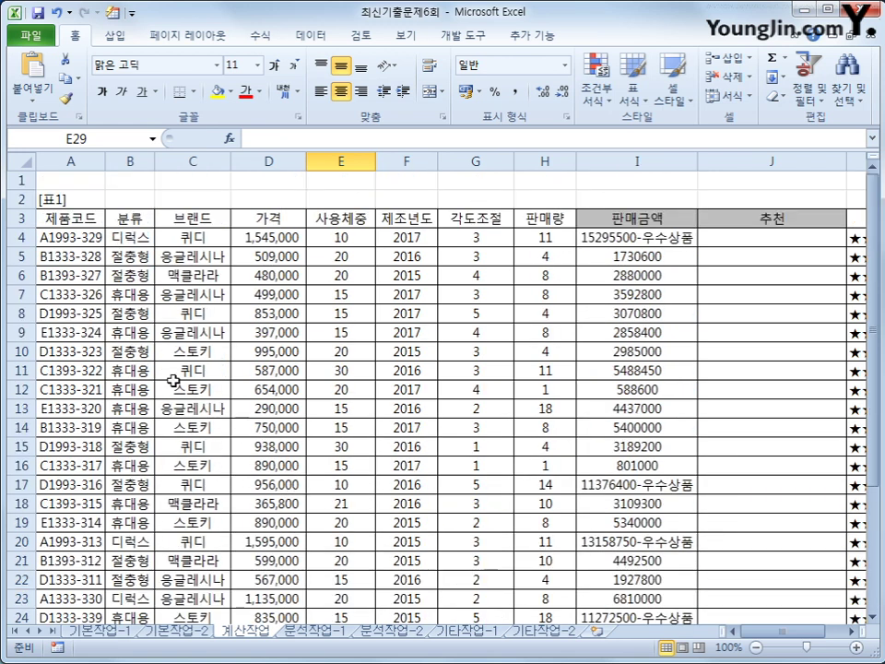
pyautogui.moveTo(60, 235); pyautogui.dragTo(86, 573)
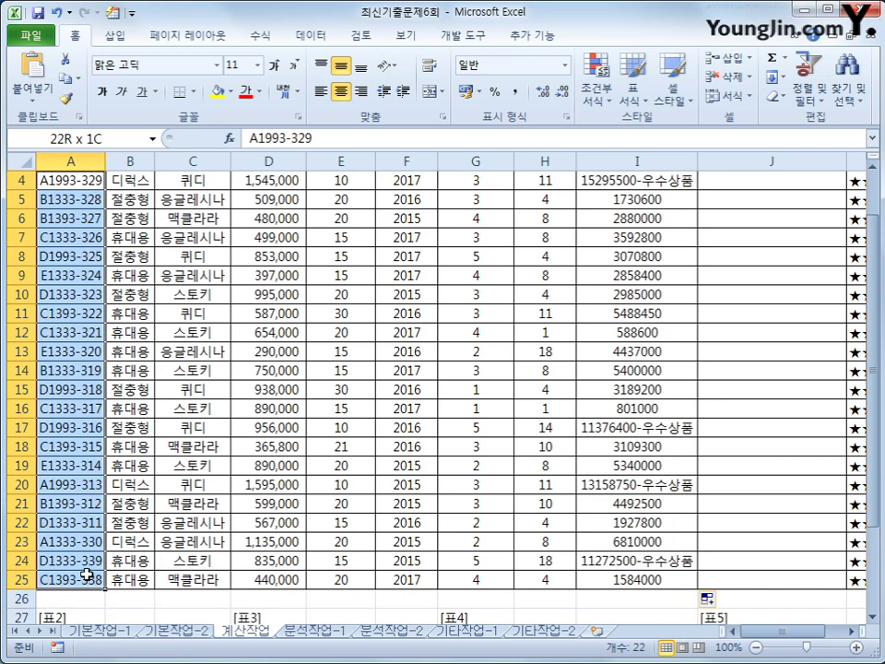
pyautogui.scroll(-2, 115, 427)
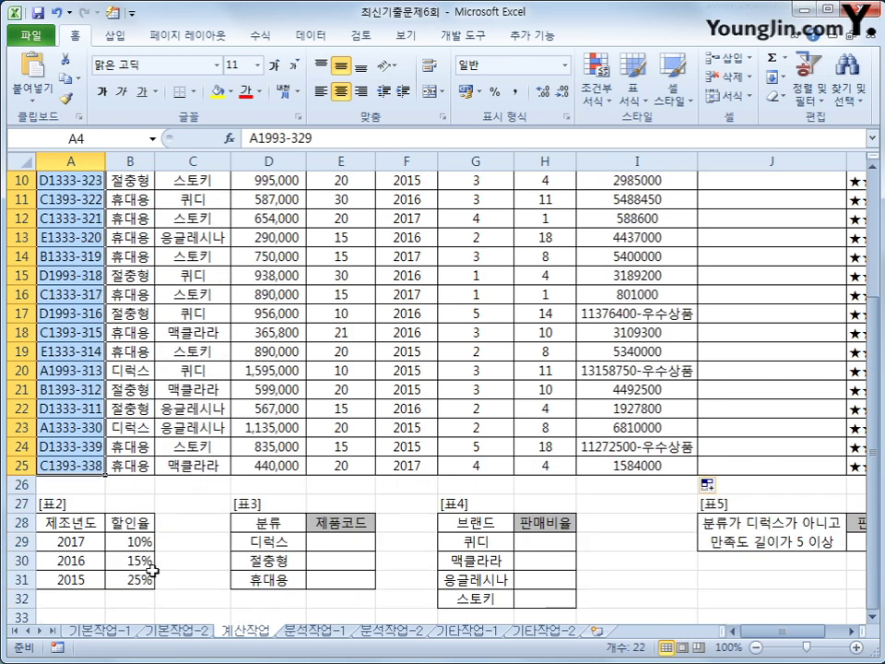
pyautogui.scroll(3, 115, 428)
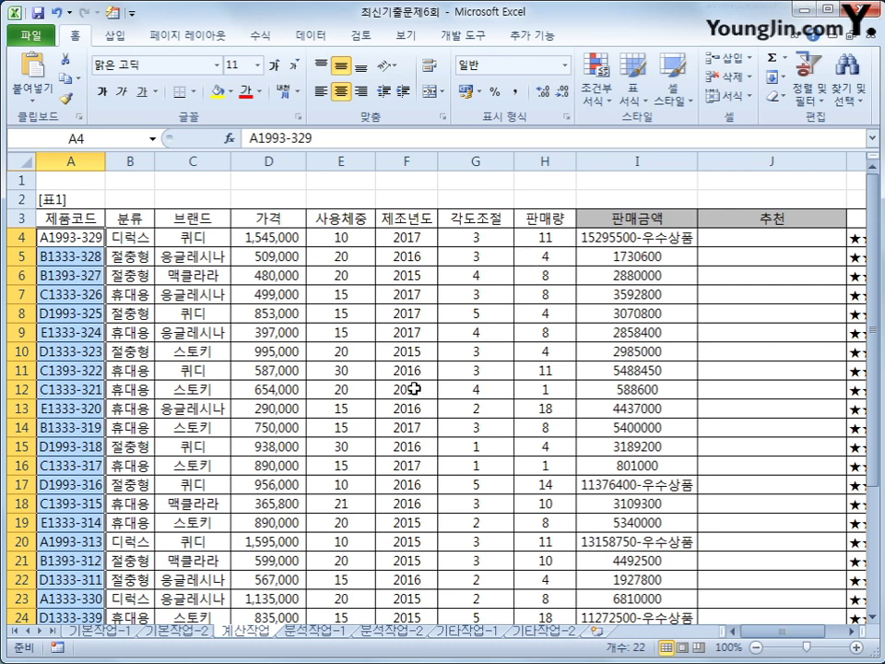
pyautogui.scroll(-2, 418, 419)
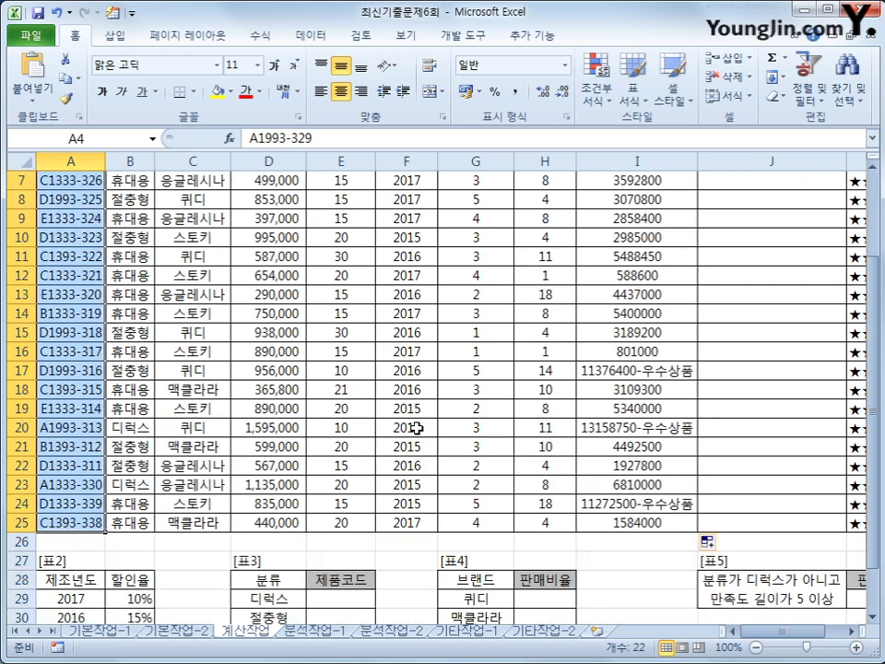
# - In E29 of 표3, start an INDEX formula with the absolute 제품코드 range $A$4:$A$25 as its array
pyautogui.scroll(-3, 417, 428)
pyautogui.click(350, 424)
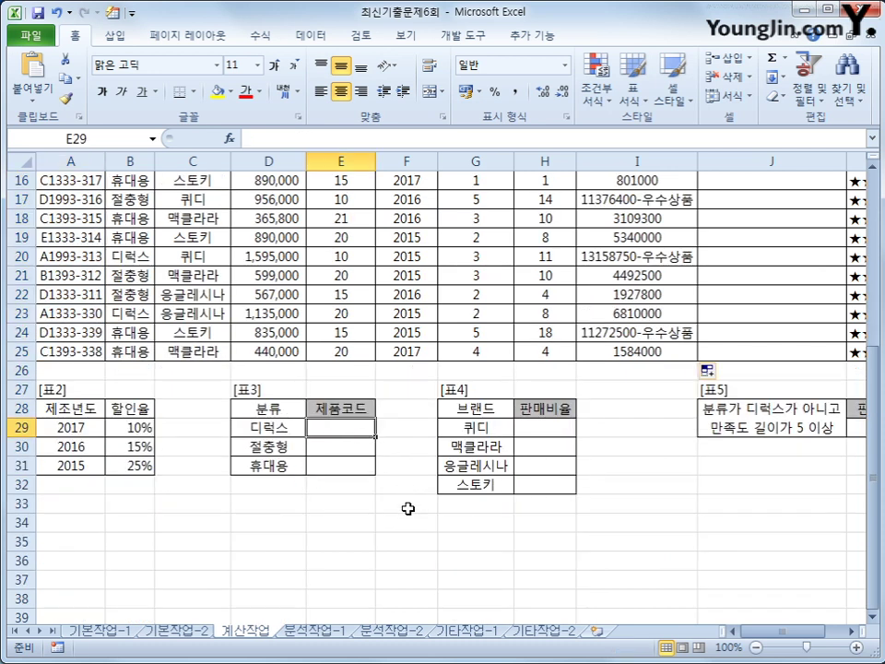
pyautogui.write('=ㅣㅜ')
pyautogui.press('BackSpace')
pyautogui.press('BackSpace')
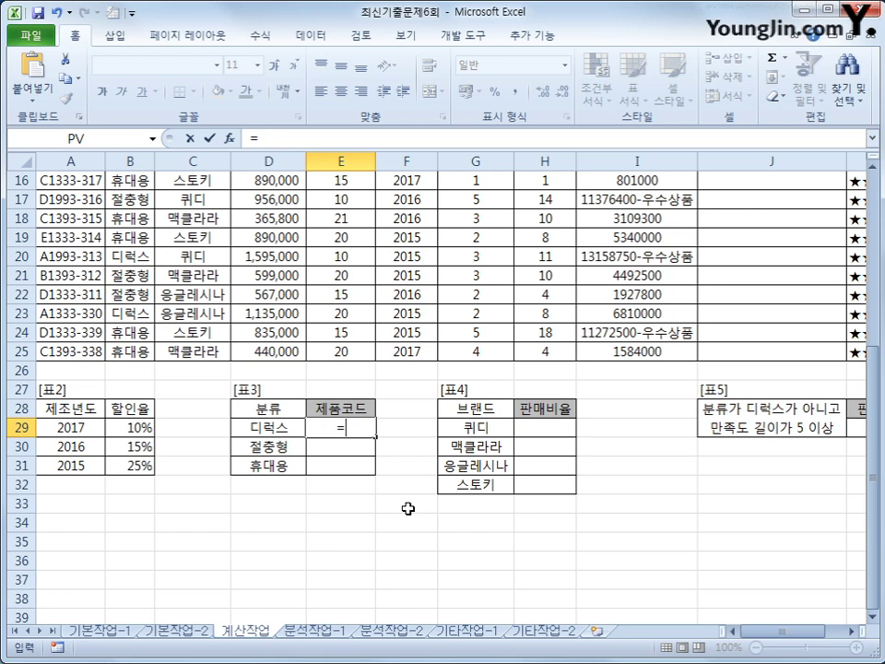
pyautogui.write('ind')
pyautogui.press('Tab')
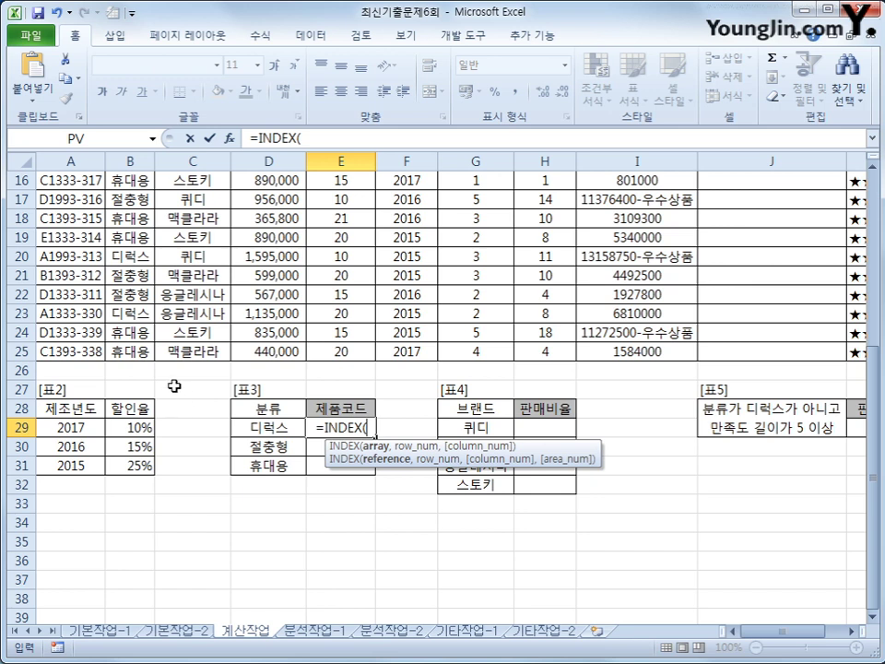
pyautogui.scroll(5, 160, 381)
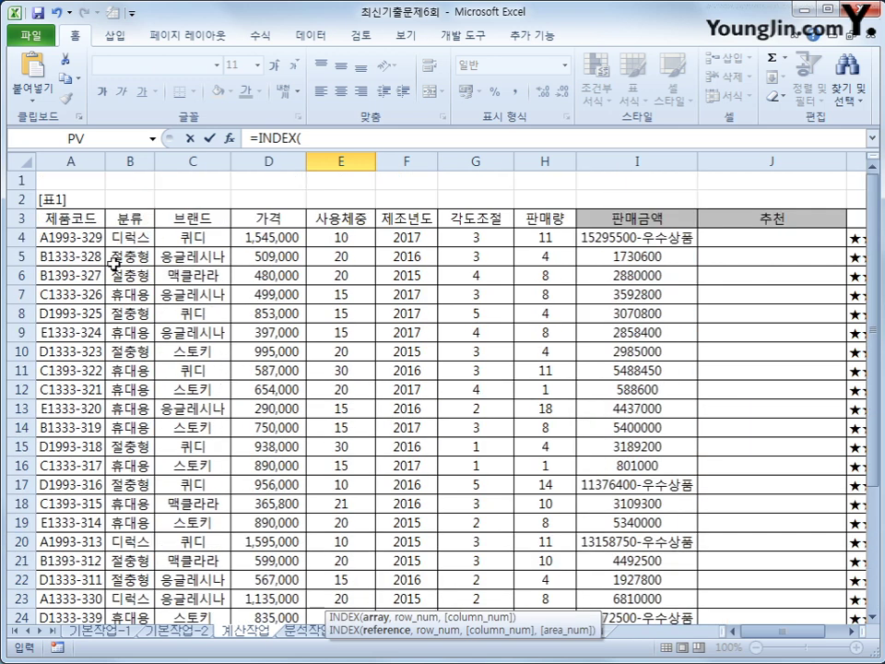
pyautogui.moveTo(76, 237); pyautogui.dragTo(77, 579)
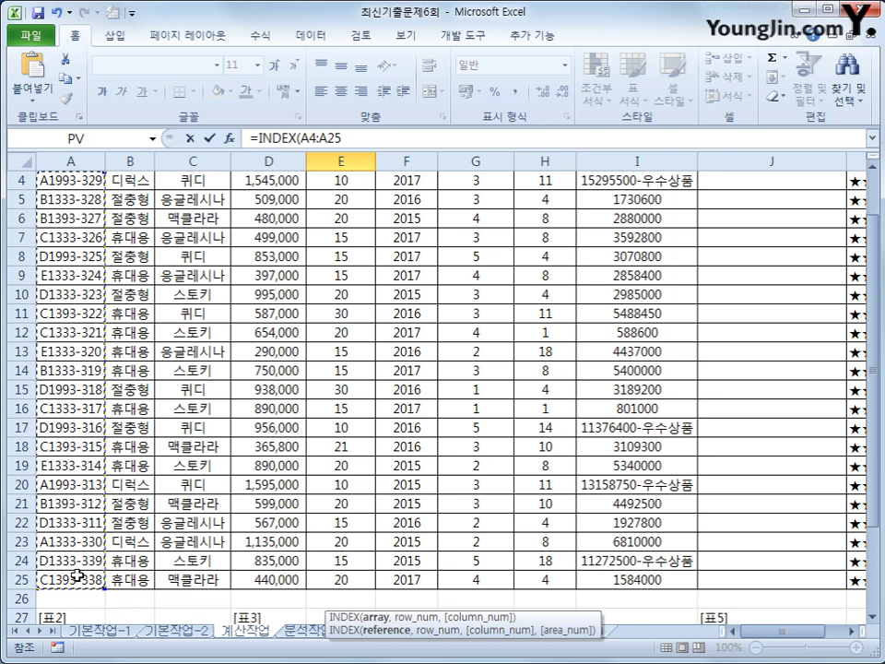
pyautogui.press('F4')
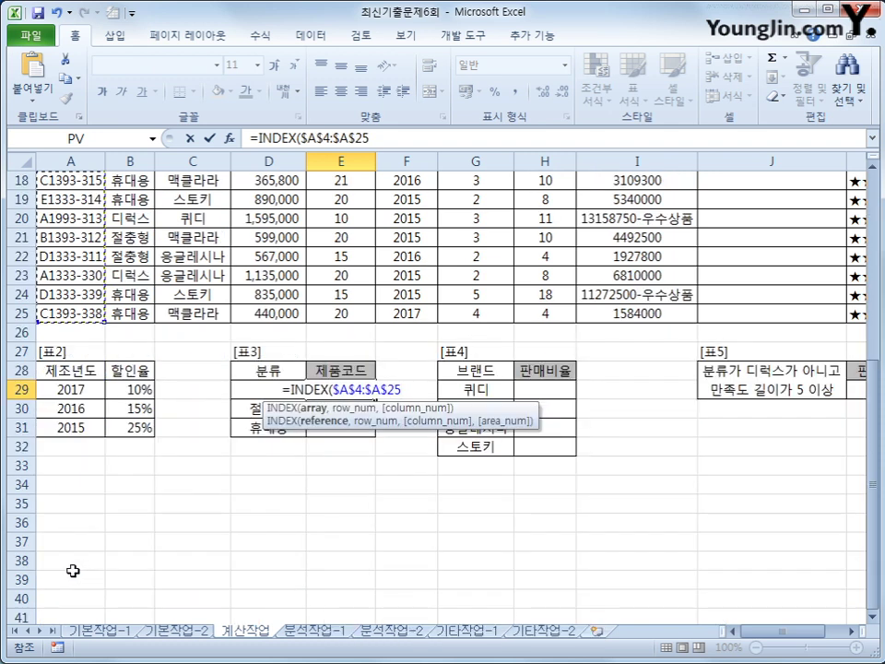
pyautogui.write(',')
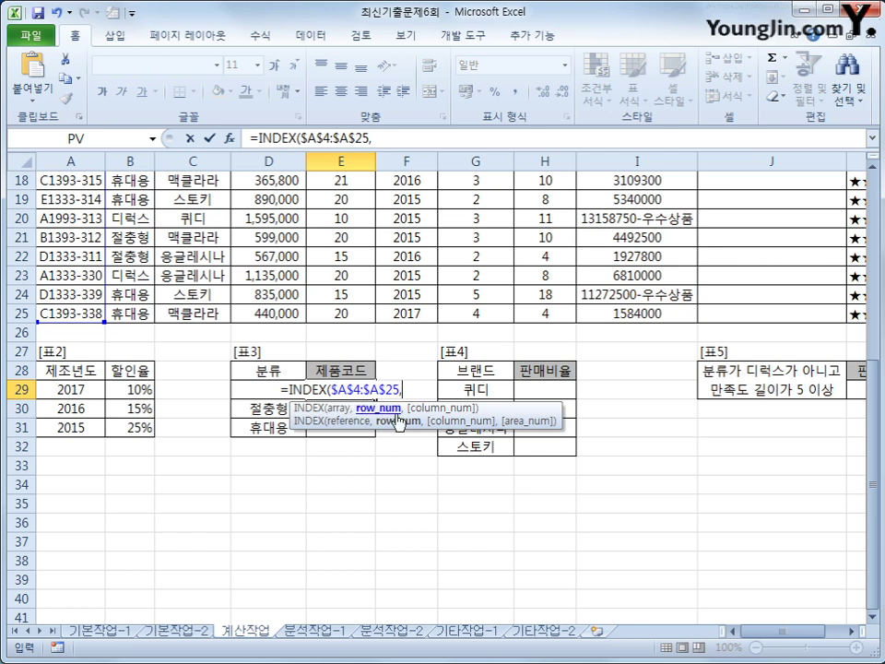
# - Nest a MATCH function as the INDEX row number and open MAX(( as its lookup value
pyautogui.write('mat')
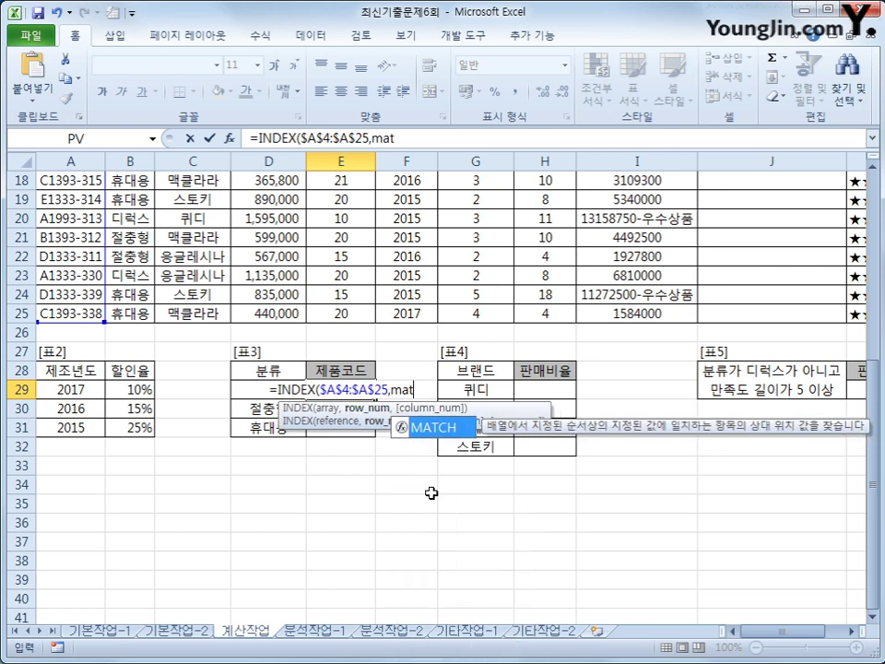
pyautogui.press('Tab')
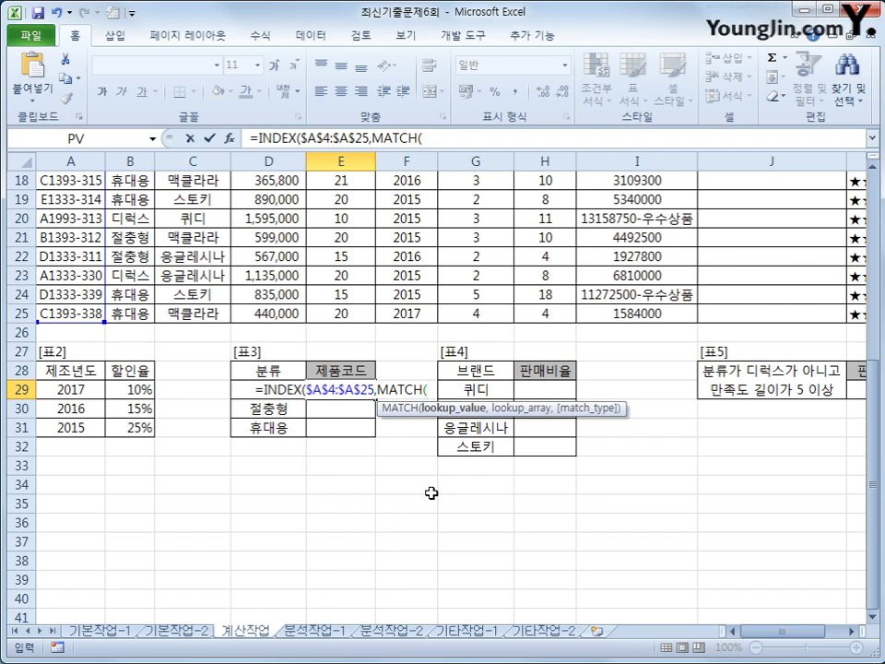
pyautogui.write('max(')
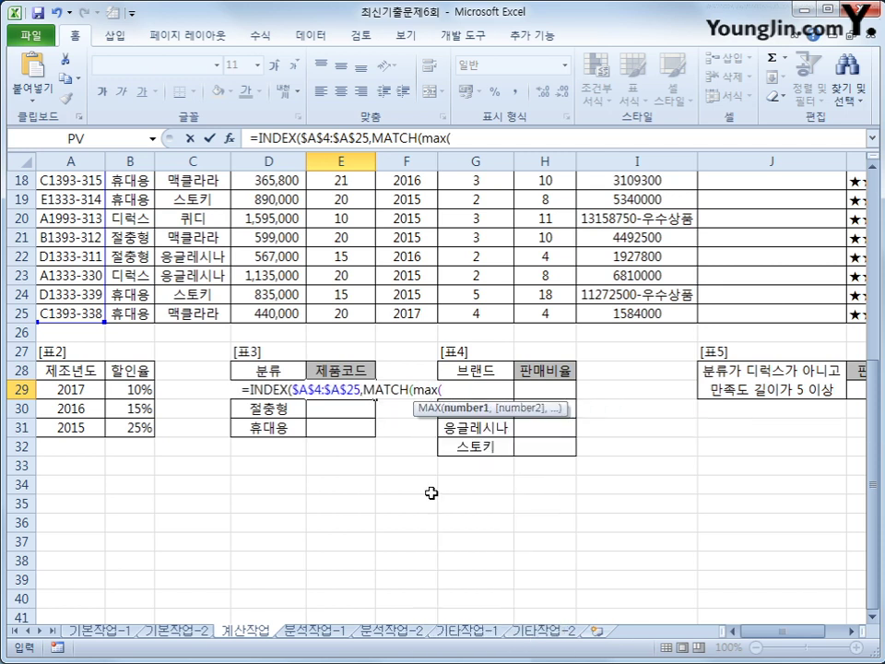
pyautogui.write('(')
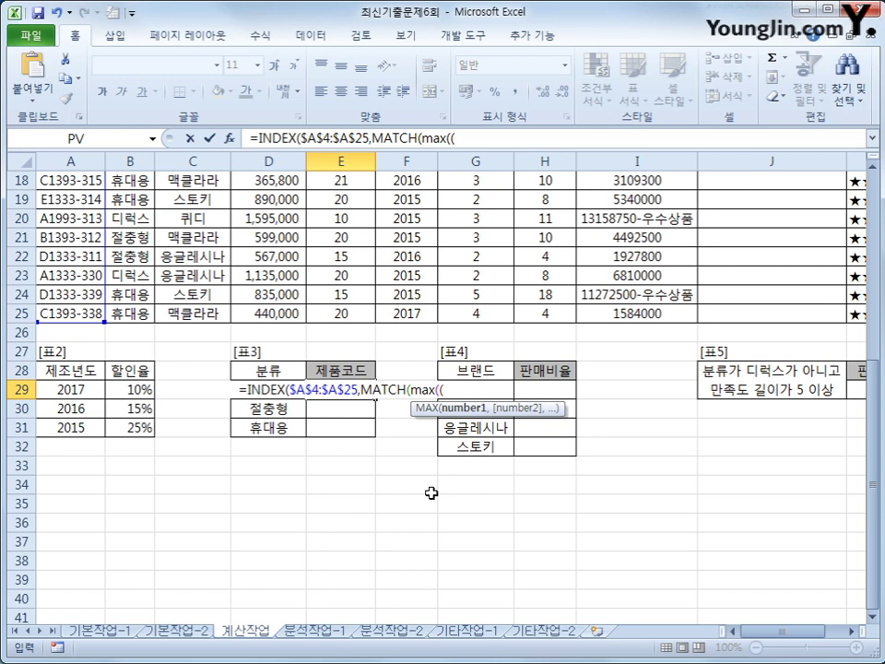
# - Add the parenthesised condition $B$4:$B$25=D29 inside MAX, comparing the 분류 column with the category in 표3
pyautogui.scroll(6, 388, 498)
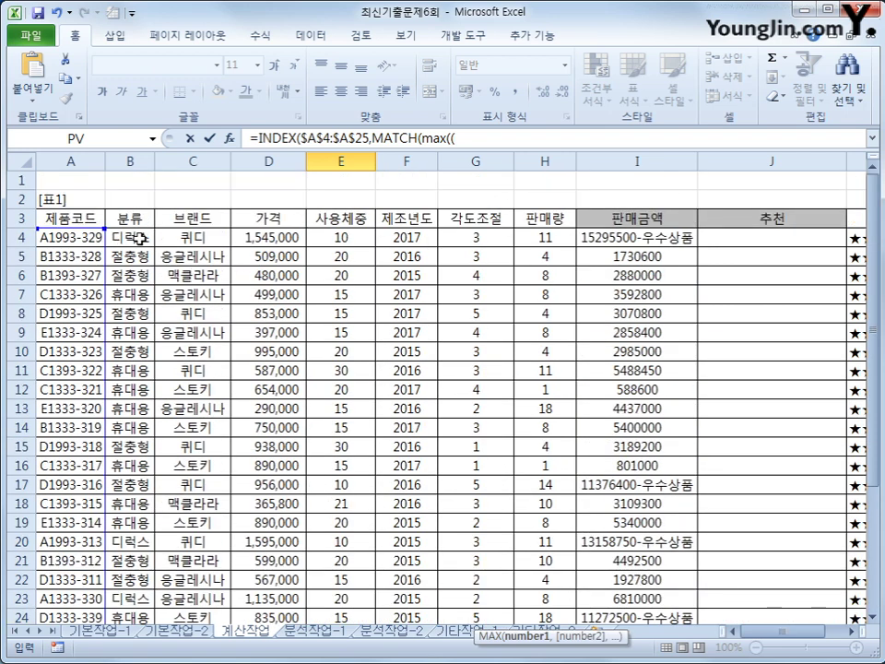
pyautogui.moveTo(138, 238); pyautogui.dragTo(138, 590)
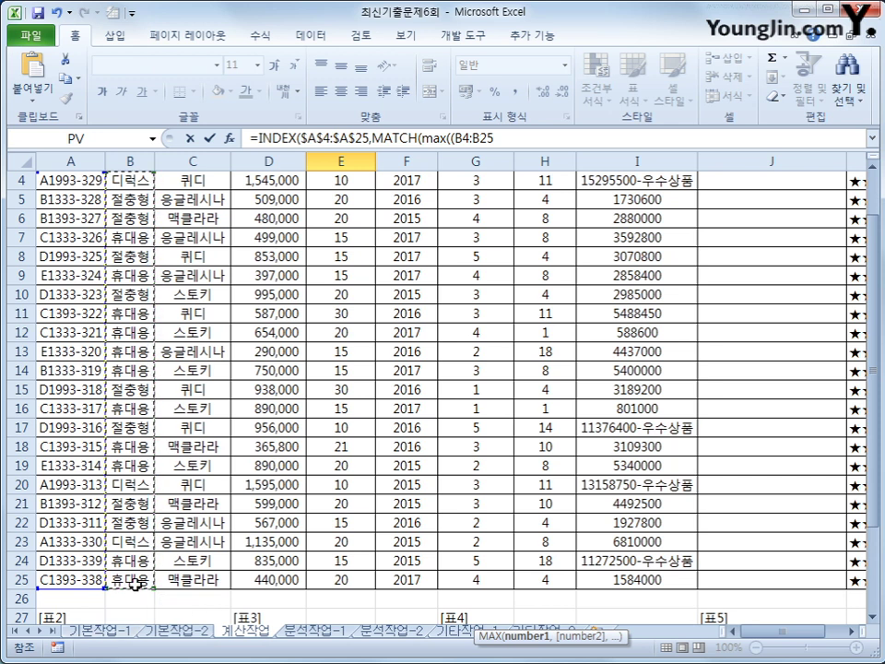
pyautogui.press('F4')
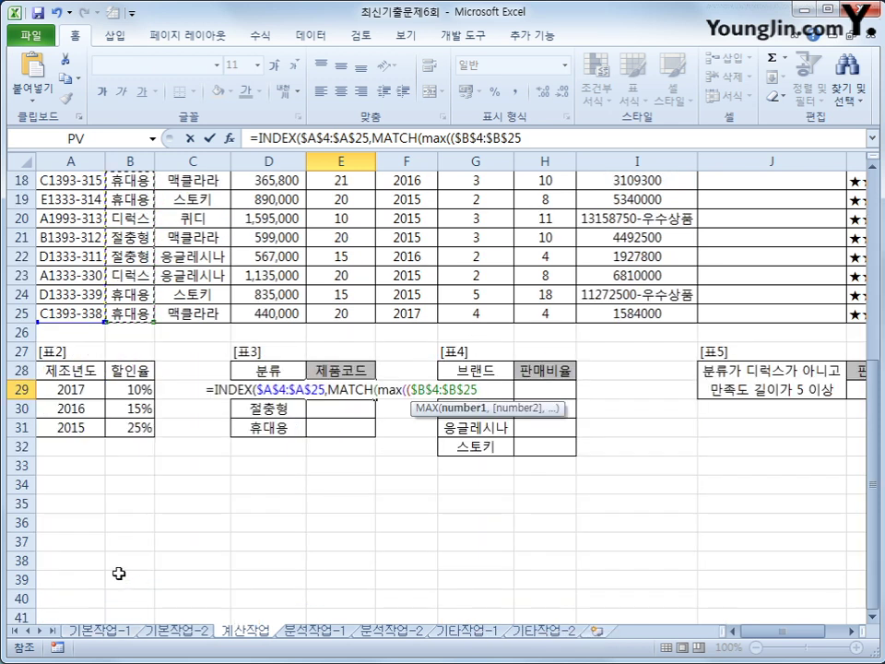
pyautogui.write('=')
pyautogui.press('Left')
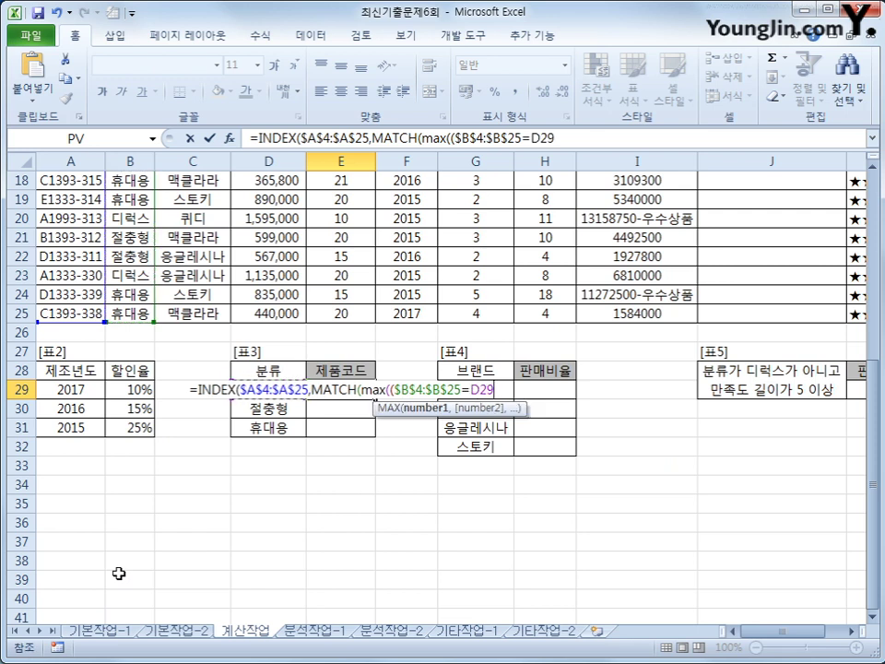
pyautogui.write(')')
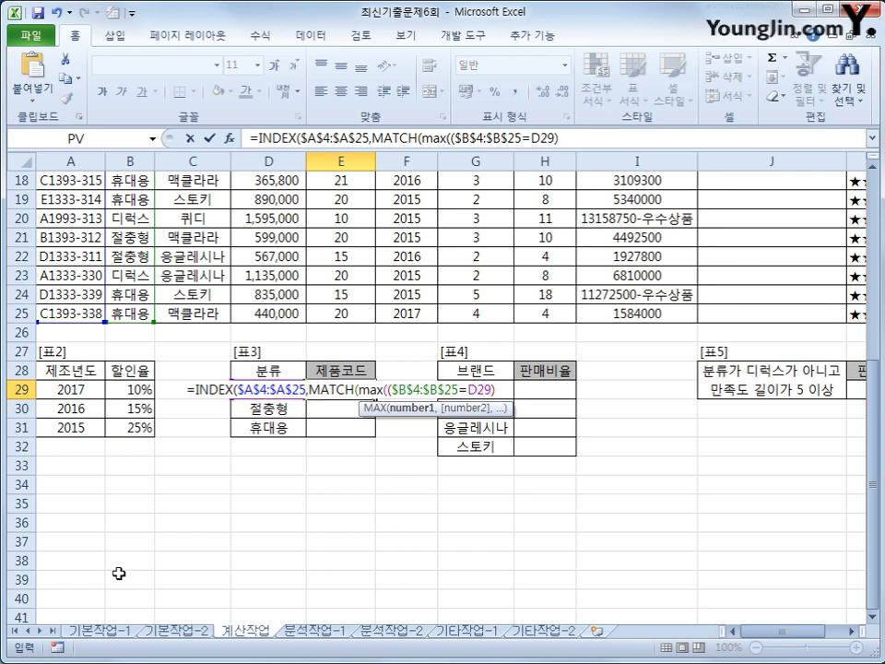
# - Multiply the condition by the absolute 가격 range $D$4:$D$25, close MAX, and go on to MATCH's lookup array
pyautogui.write('*')
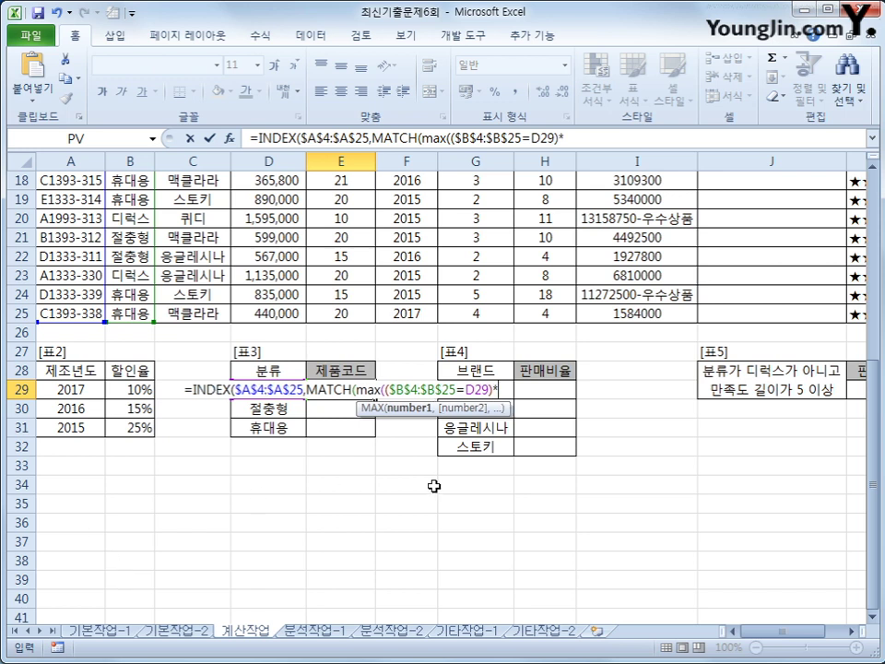
pyautogui.scroll(5, 436, 521)
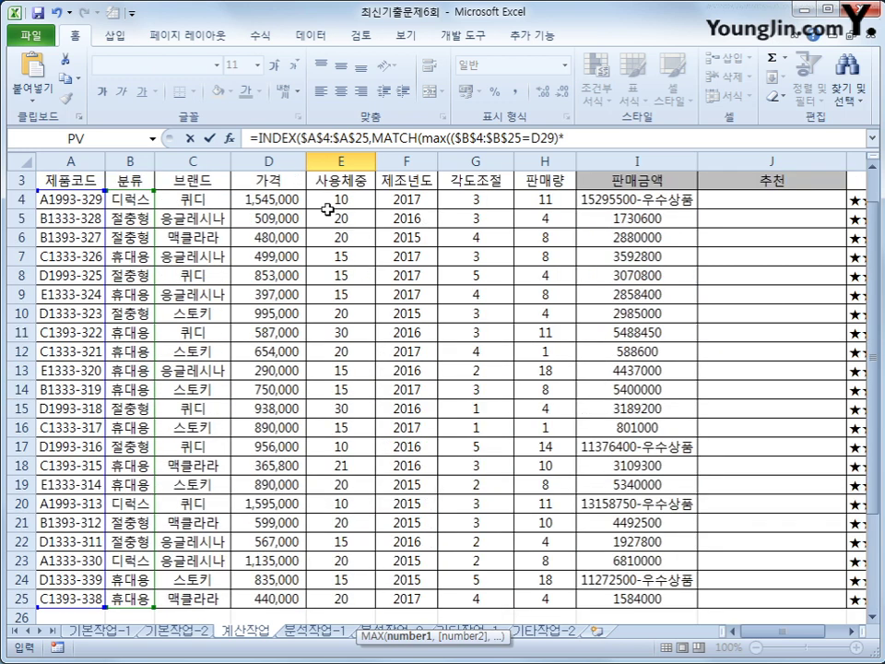
pyautogui.moveTo(284, 198); pyautogui.dragTo(253, 604)
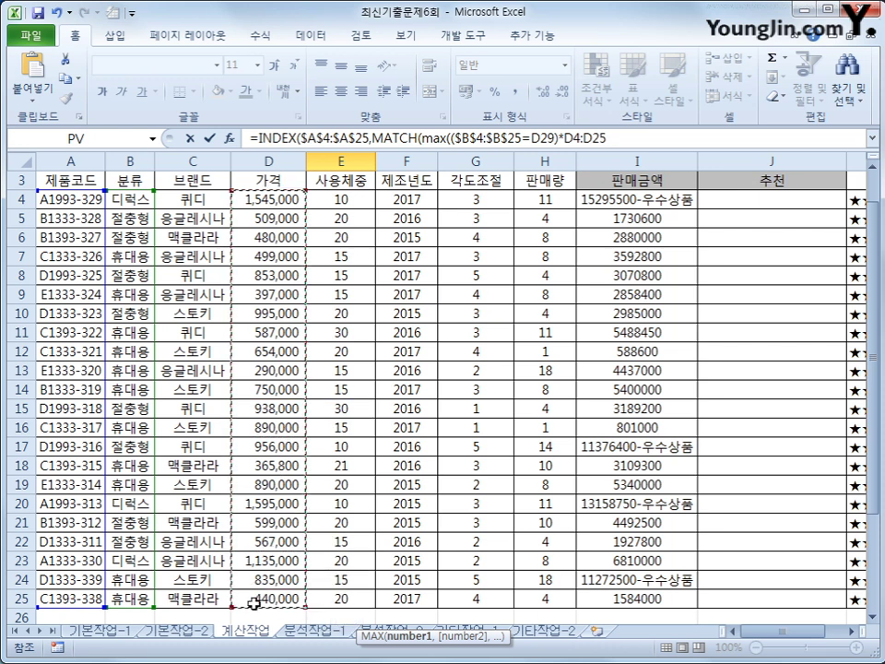
pyautogui.press('F4')
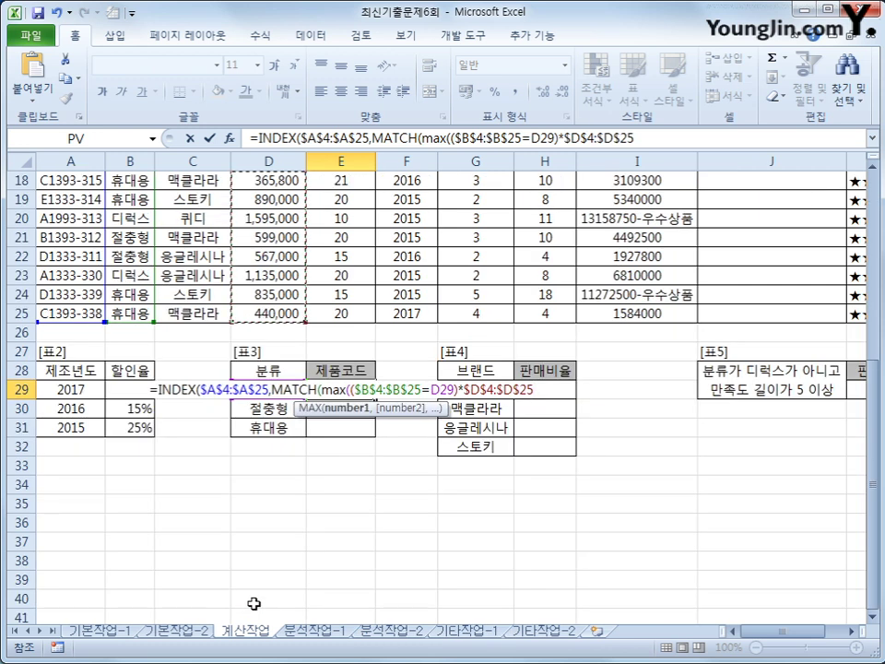
pyautogui.write('),')
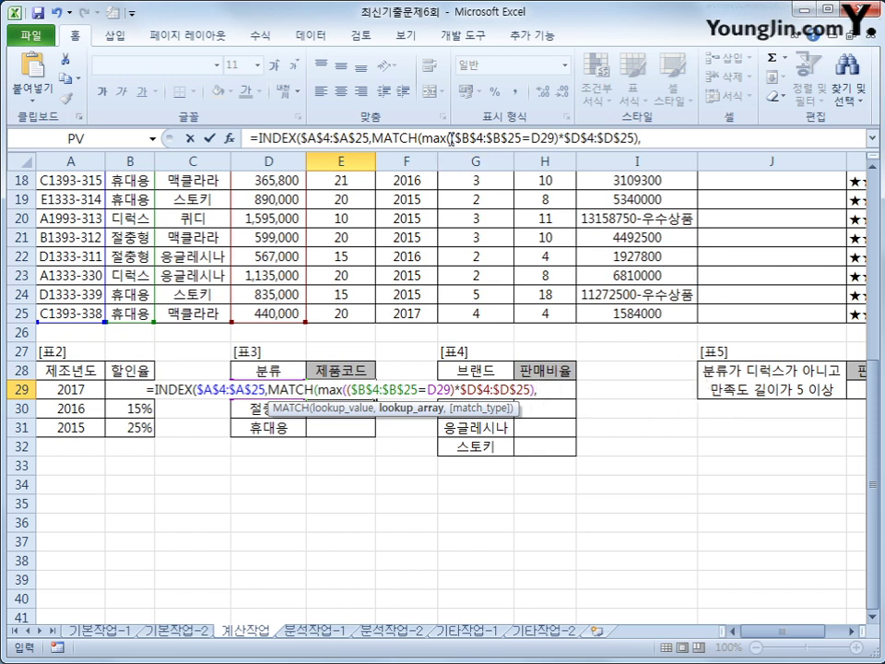
# - Copy the expression ($B$4:$B$25=D29)*$D$4:$D$25 from inside MAX and reuse it as MATCH's lookup array
pyautogui.moveTo(449, 140); pyautogui.dragTo(641, 139)
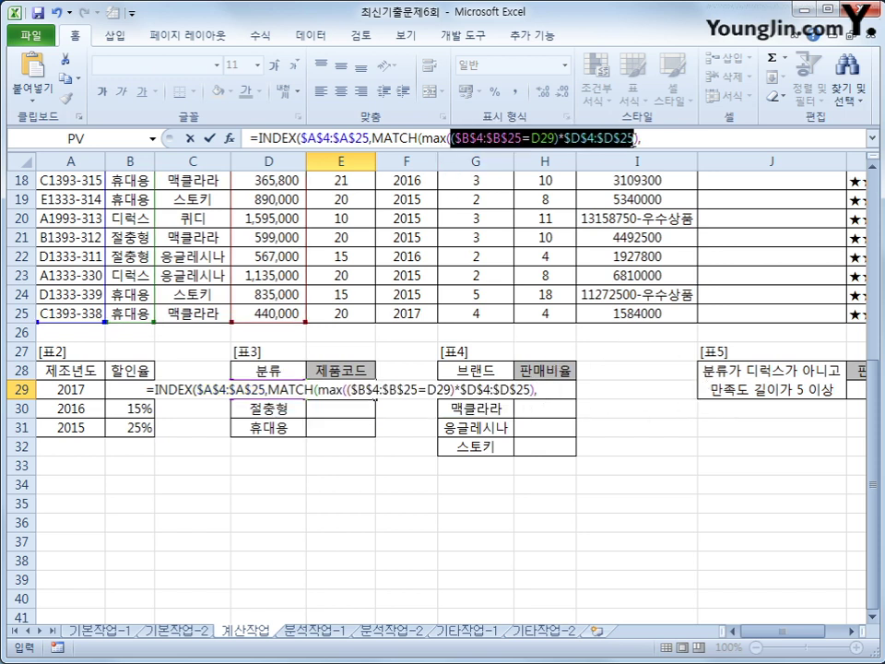
pyautogui.hotkey('ctrl', 'c')
pyautogui.click(644, 138)
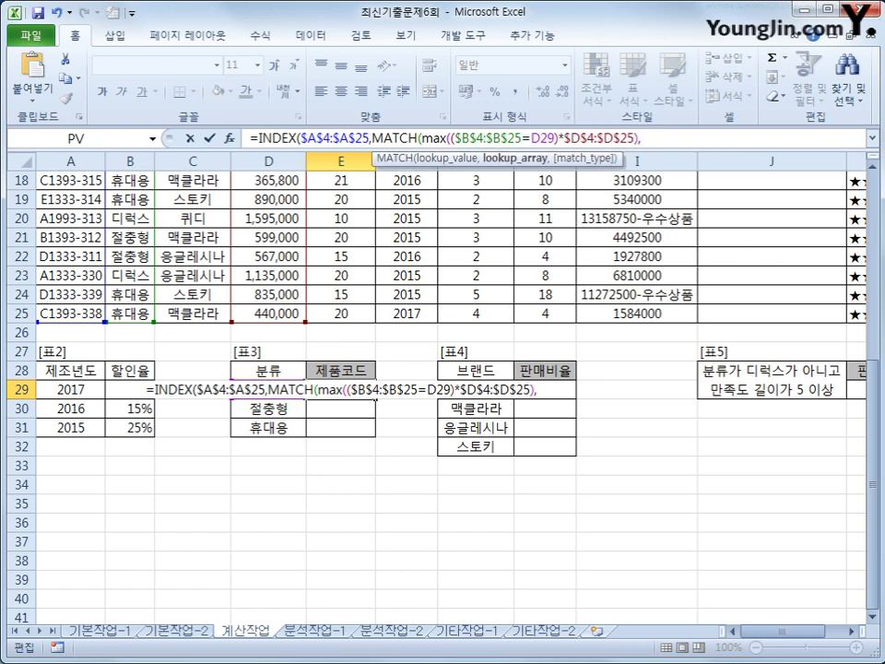
pyautogui.hotkey('ctrl', 'v')
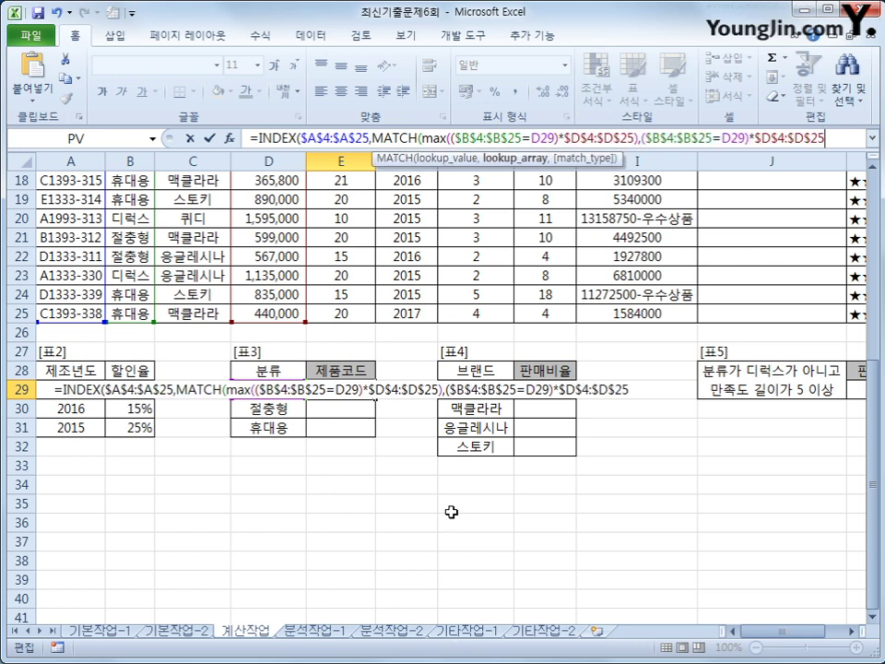
# - Complete E29 with match type 0 as an array formula and fill it down through E31
pyautogui.write(',')
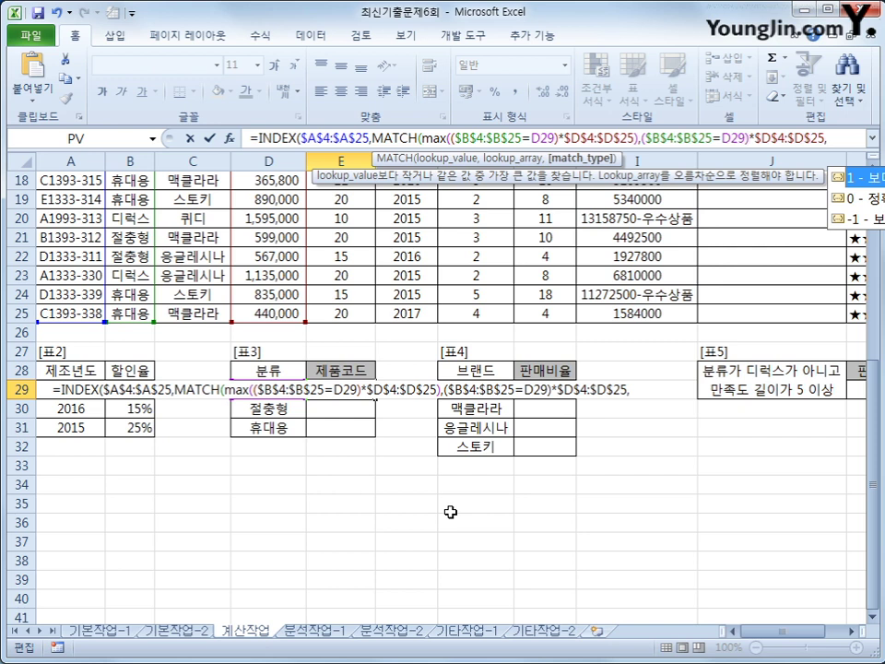
pyautogui.write('0')
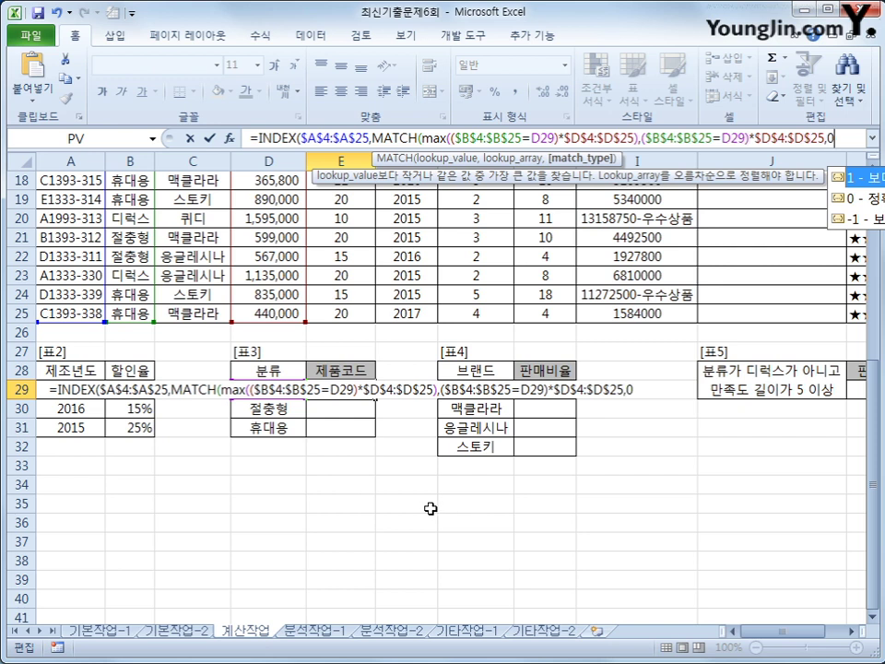
pyautogui.write('))')
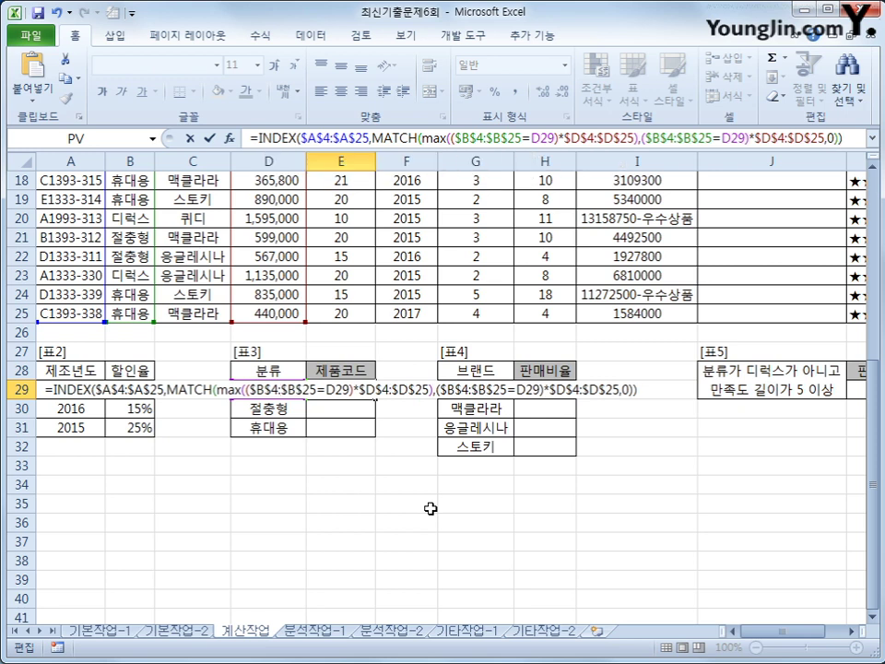
pyautogui.hotkey('ctrl', 'shift', 'Return')
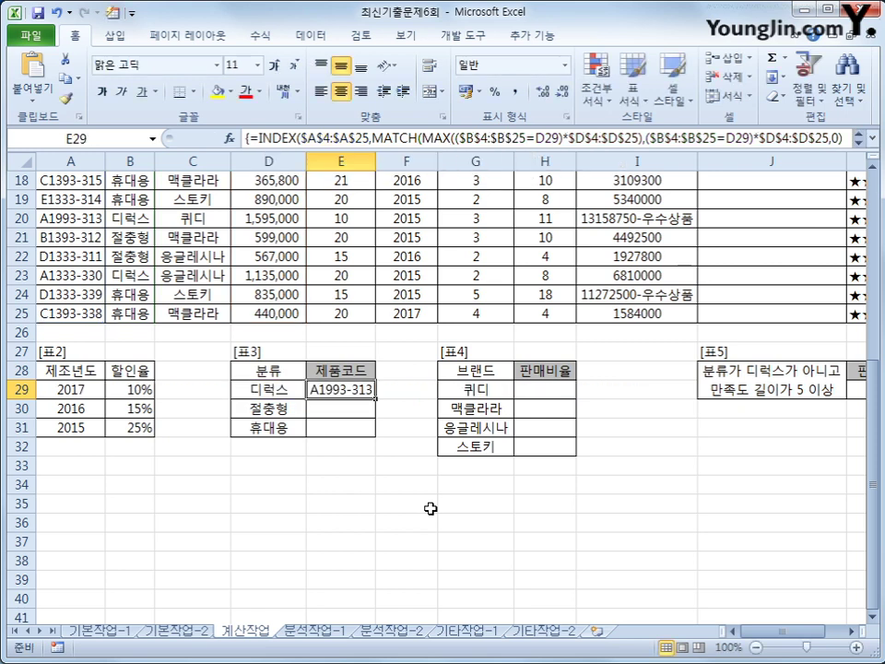
pyautogui.moveTo(375, 397); pyautogui.dragTo(372, 430)
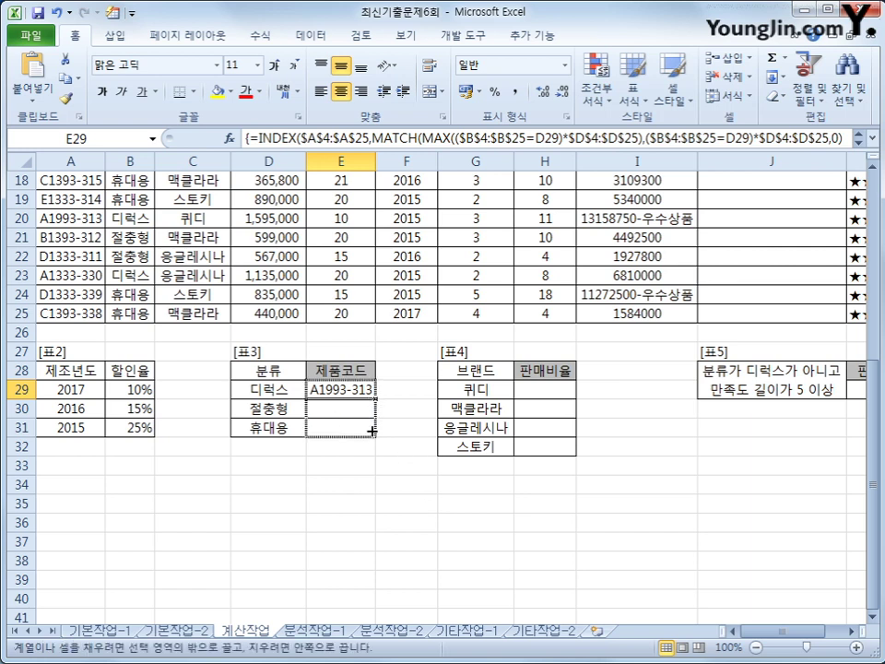
pyautogui.moveTo(371, 431); pyautogui.dragTo(371, 429)
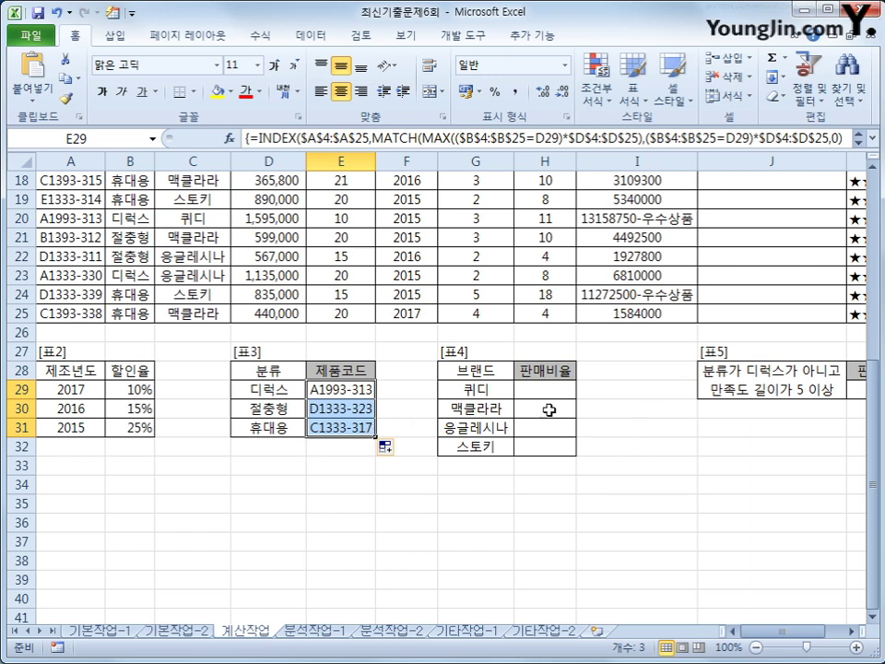
# - In H29 of 표4, start a SUMIF formula with the absolute 브랜드 range $C$4:$C$25 as its criteria range
pyautogui.moveTo(544, 389); pyautogui.dragTo(540, 455)
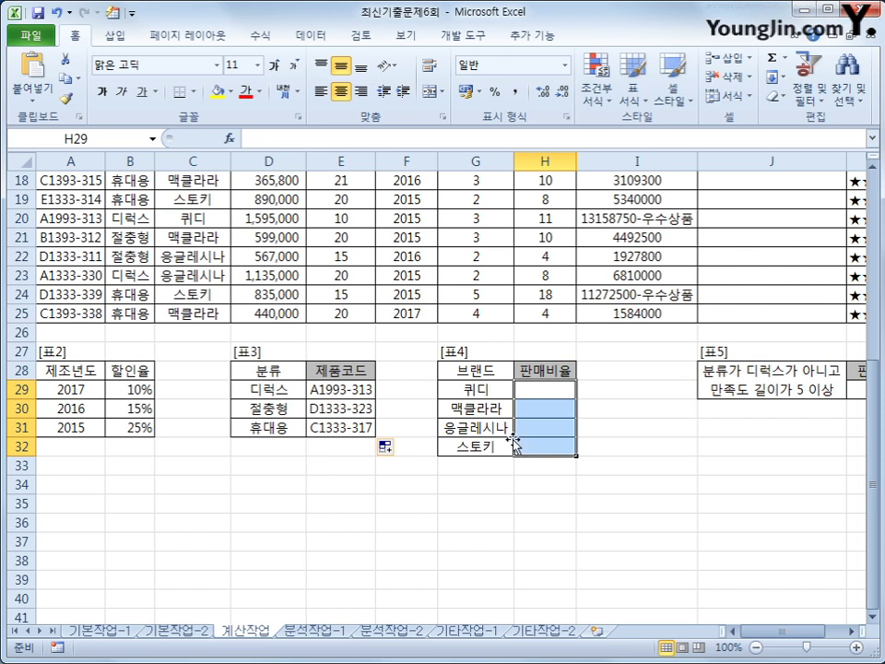
pyautogui.click(535, 391)
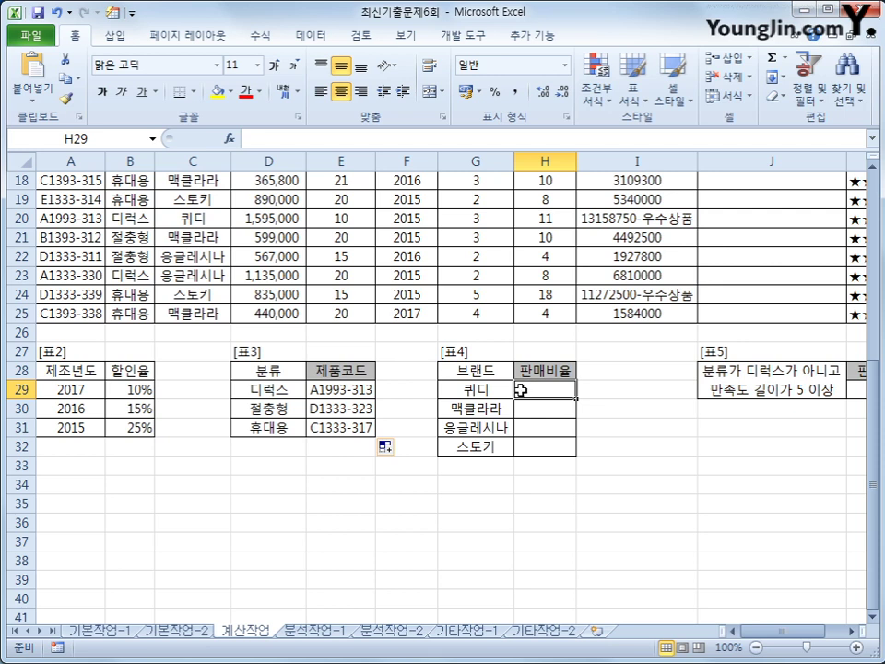
pyautogui.write('=sumi')
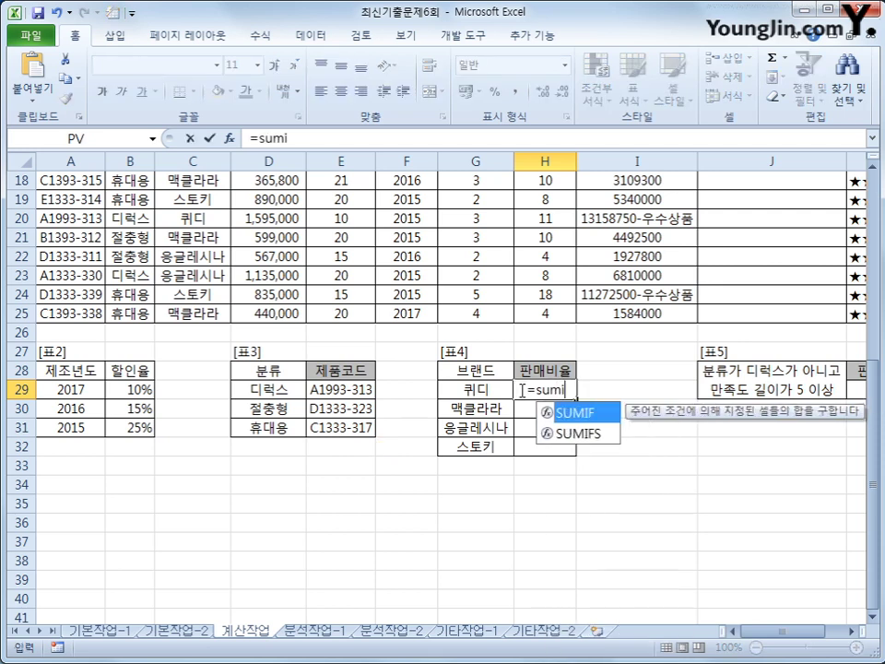
pyautogui.write('f(')
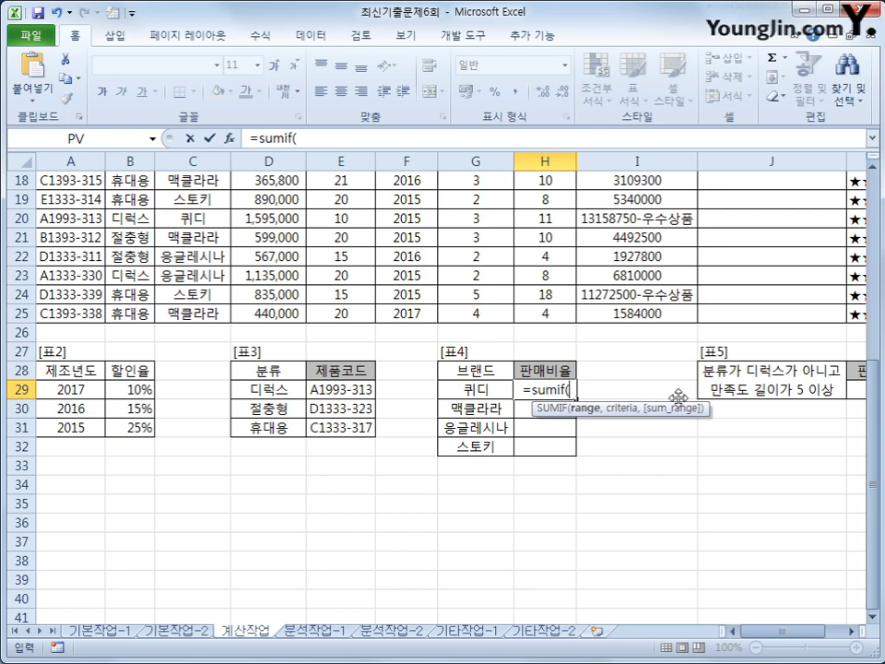
pyautogui.scroll(2, 489, 369)
pyautogui.scroll(4, 488, 429)
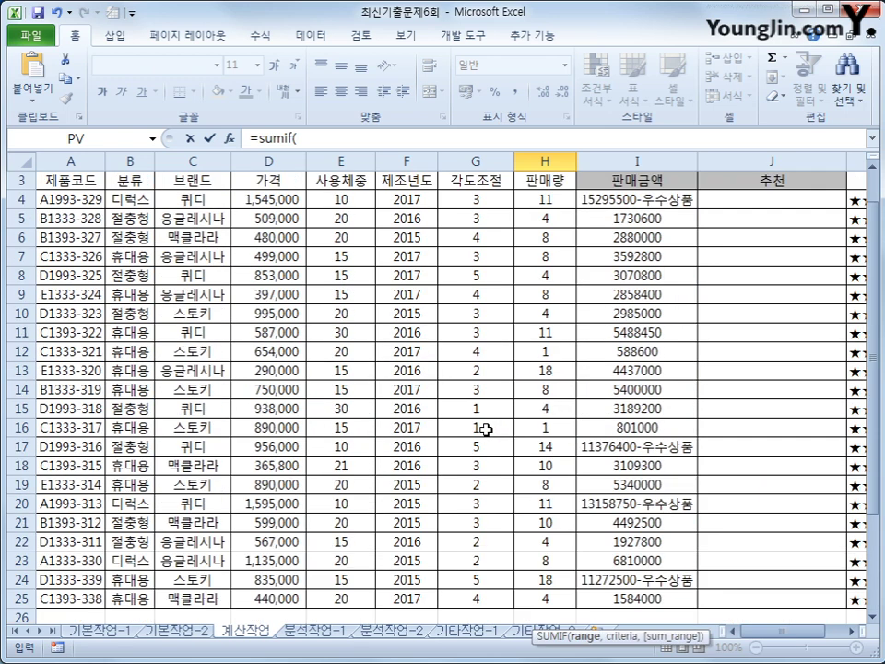
pyautogui.moveTo(202, 238); pyautogui.dragTo(193, 581)
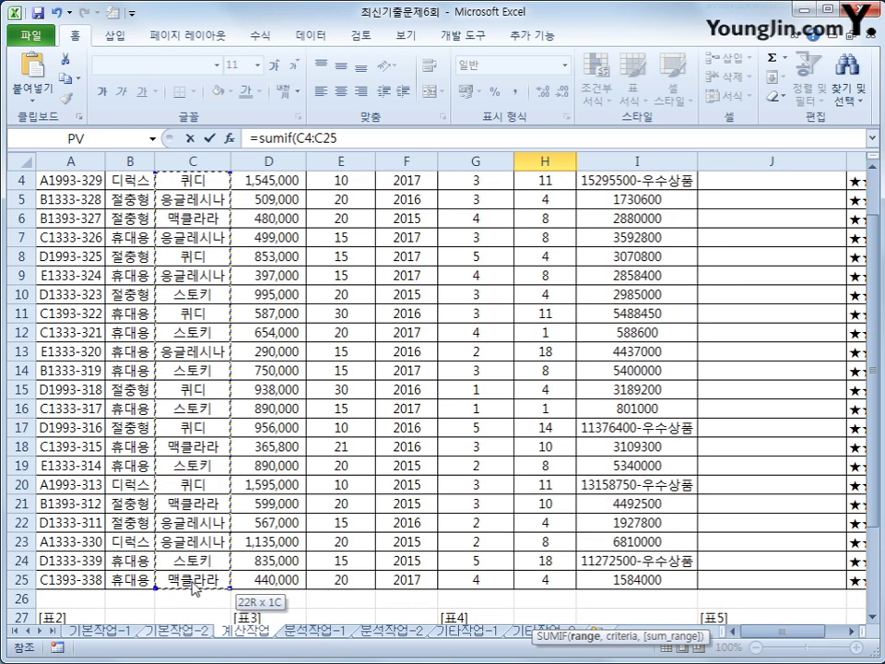
pyautogui.scroll(-4, 236, 562)
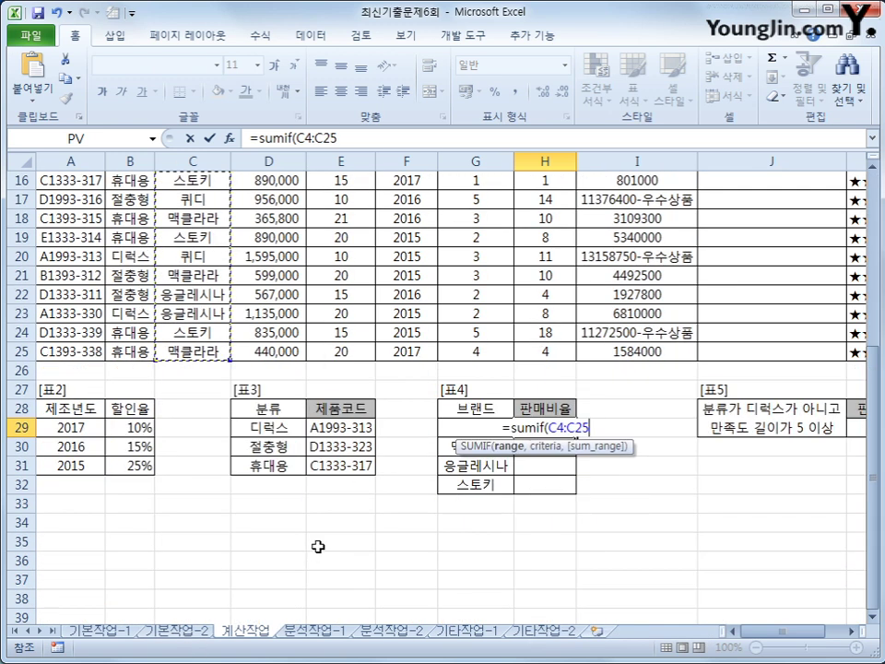
pyautogui.press('F4')
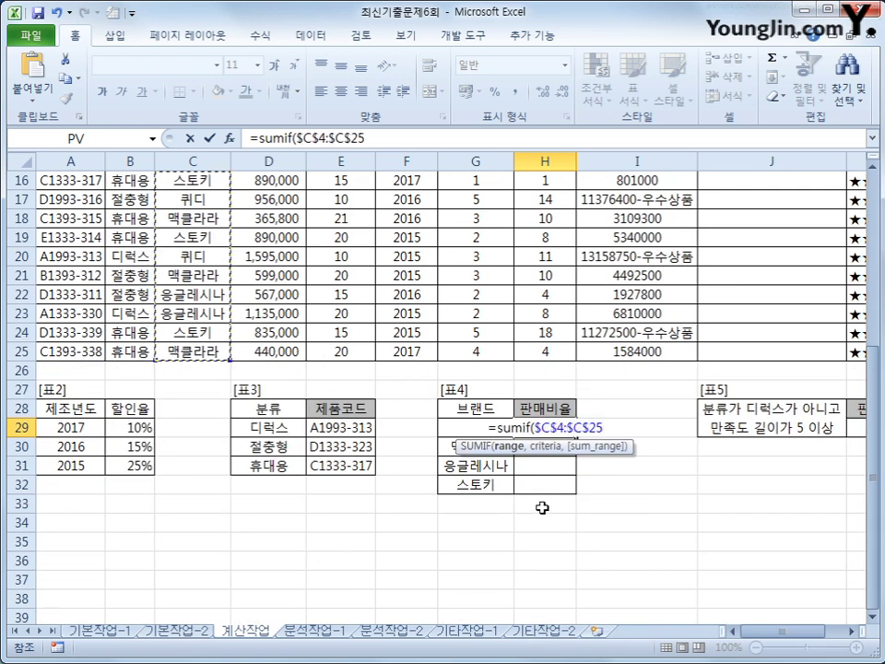
# - Complete the SUMIF in H29 with G29 as the criterion and the absolute 판매량 range $H$4:$H$25 as the sum range
pyautogui.write(',')
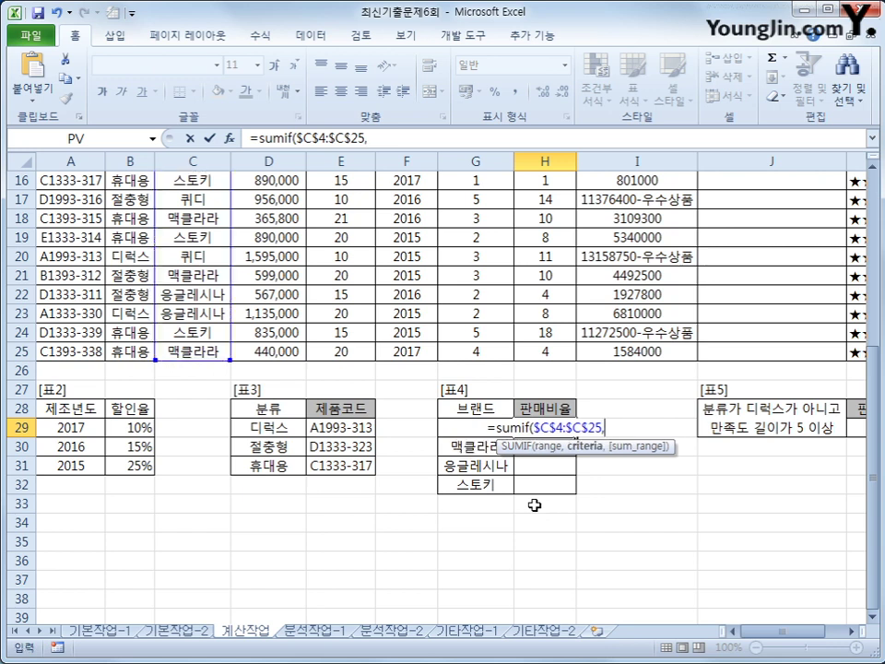
pyautogui.press('Left')
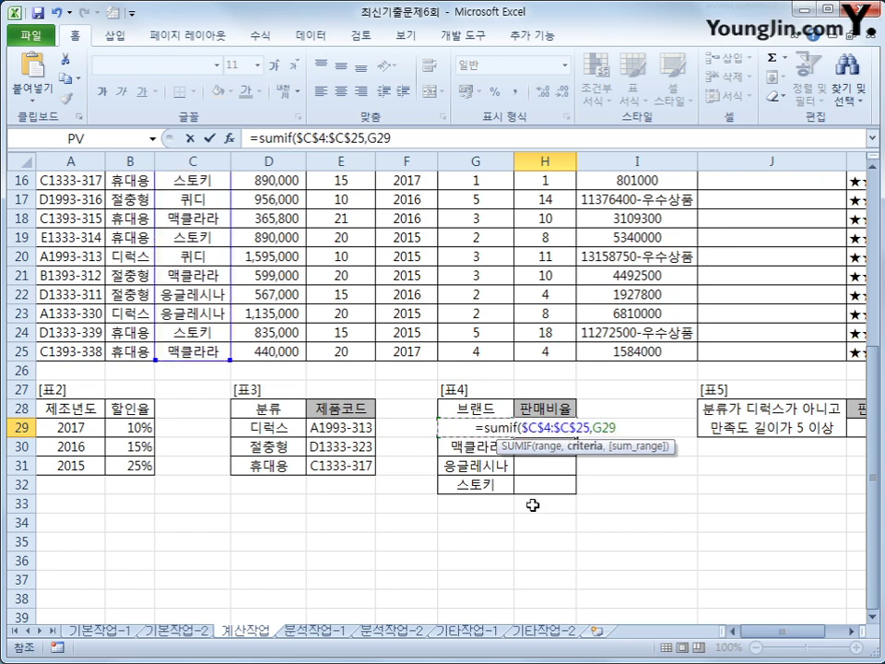
pyautogui.write(',')
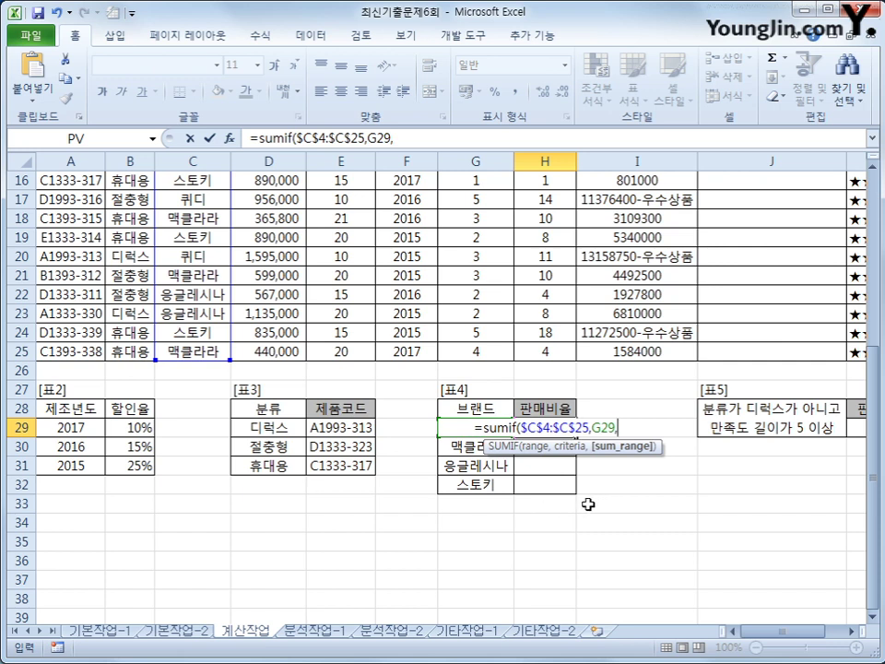
pyautogui.scroll(5, 588, 504)
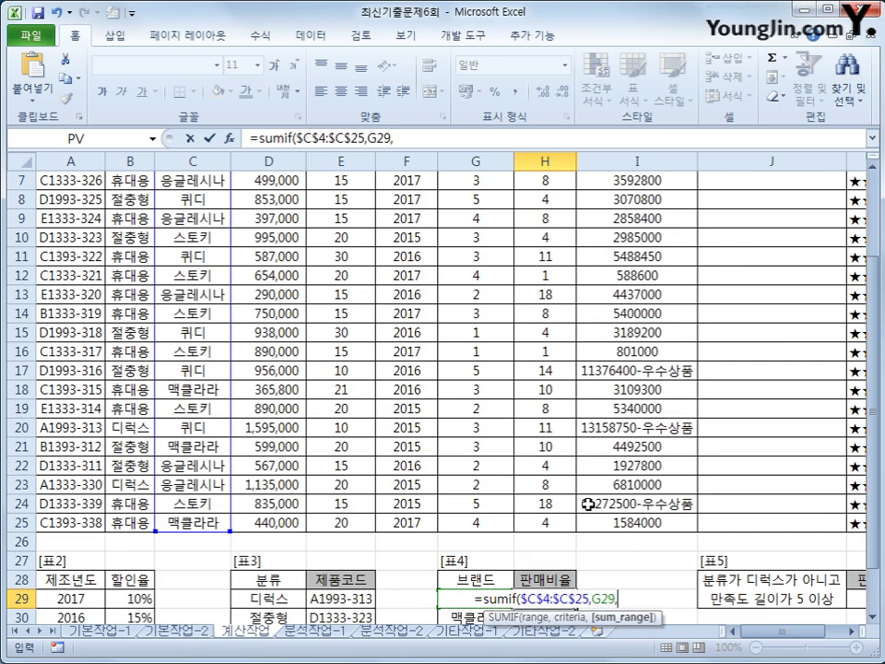
pyautogui.moveTo(527, 233); pyautogui.dragTo(540, 579)
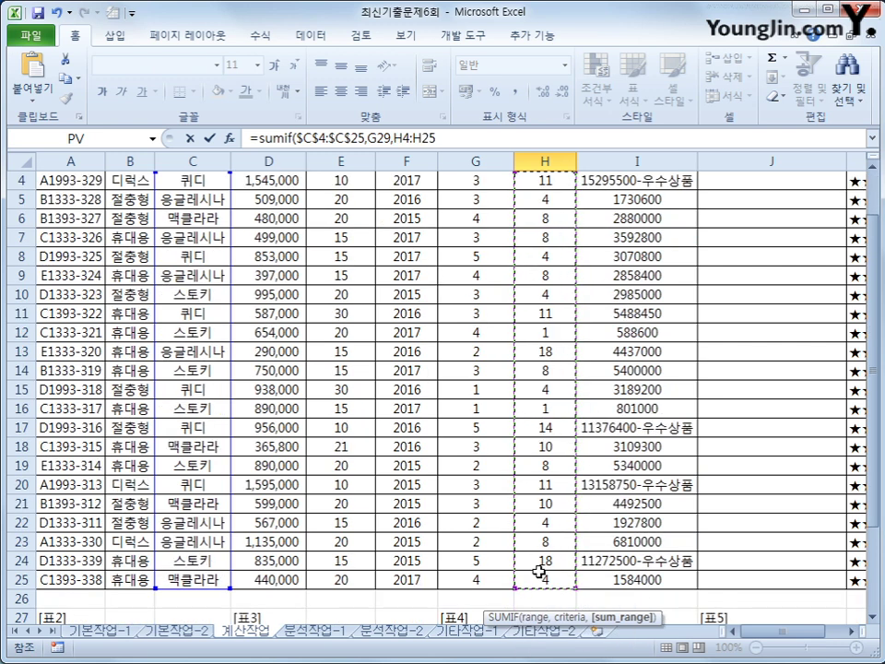
pyautogui.press('F4')
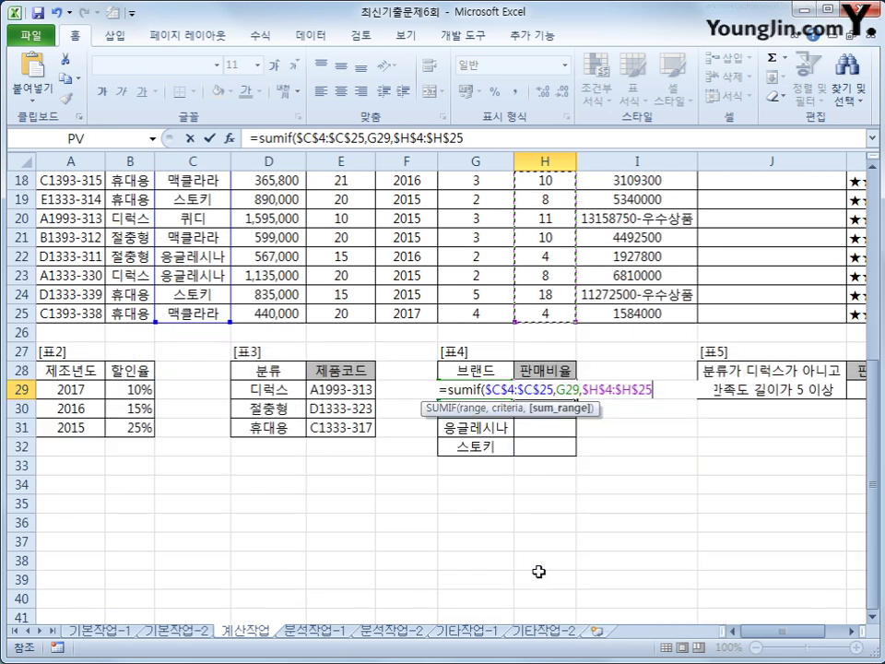
pyautogui.write(')')
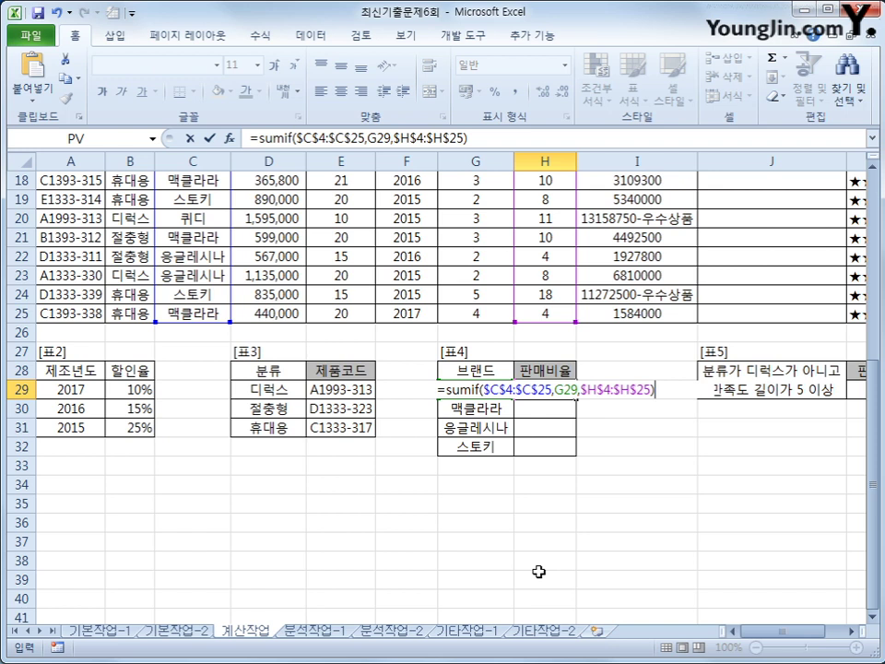
pyautogui.press('Return')
pyautogui.press('Up')
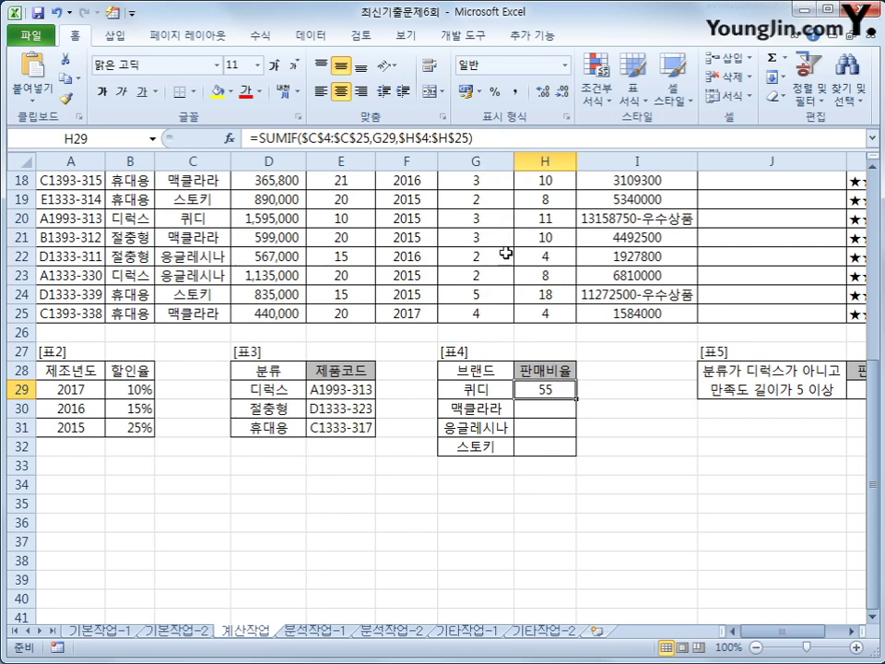
# - Divide the SUMIF result in H29 by the overall 판매량 total using SUM($H$4:$H$25)
pyautogui.click(506, 140)
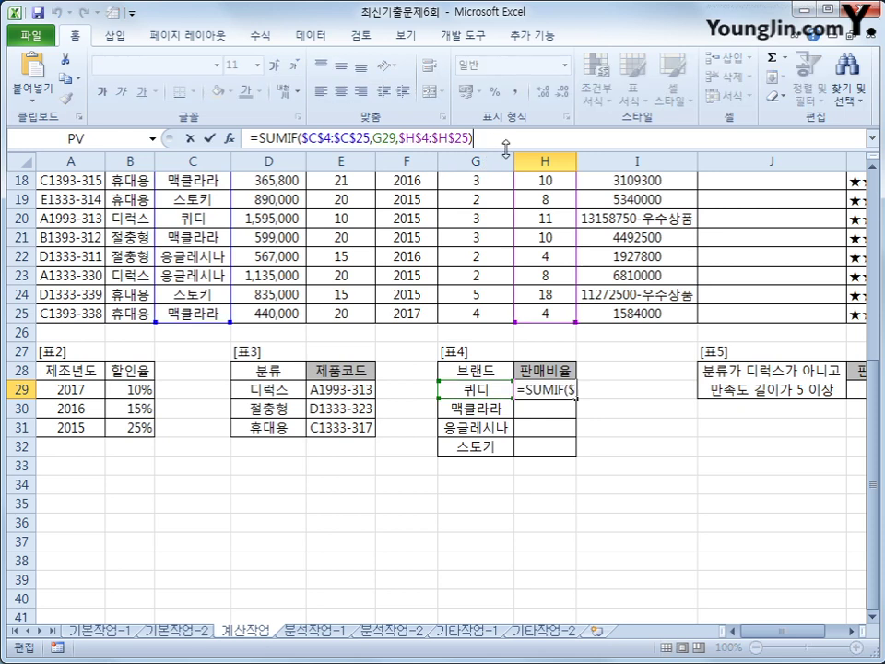
pyautogui.write('/')
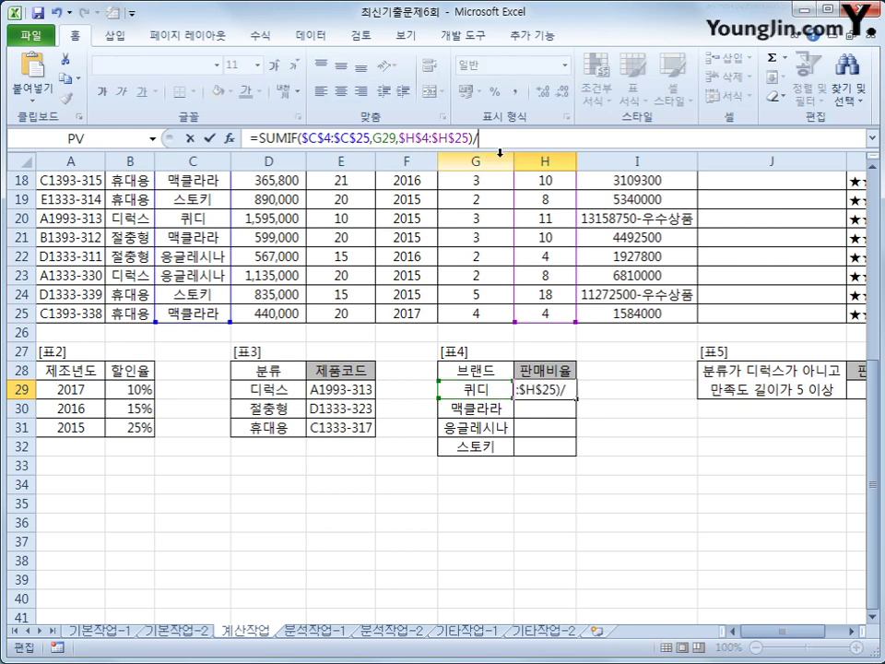
pyautogui.write('sum(')
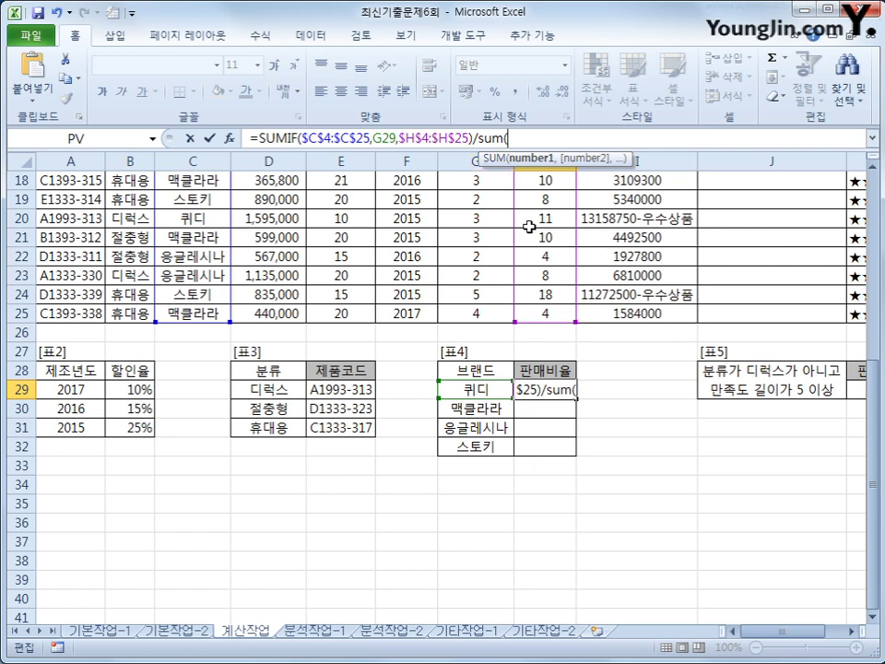
pyautogui.click(873, 432)
pyautogui.moveTo(872, 432); pyautogui.dragTo(873, 259)
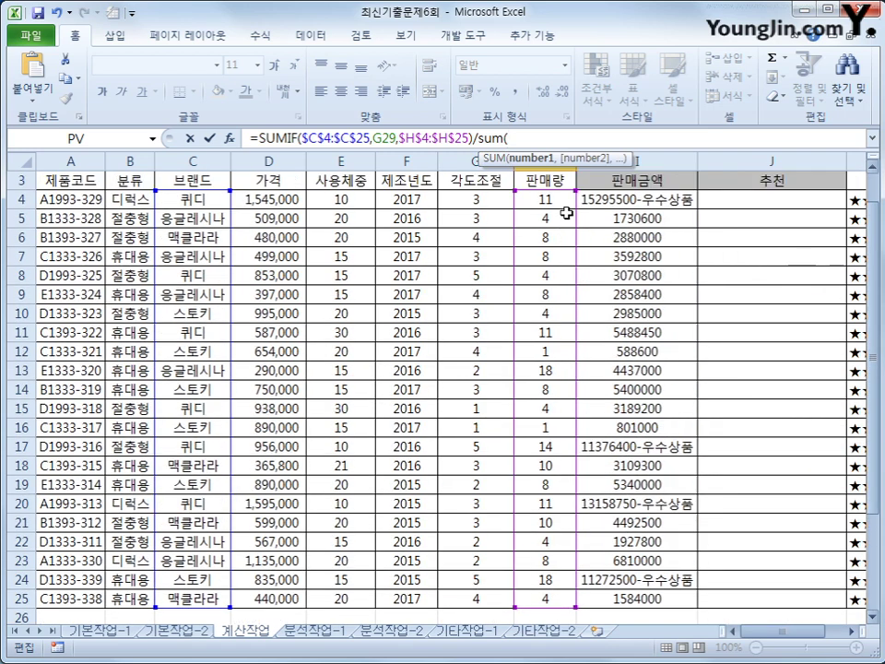
pyautogui.moveTo(567, 199); pyautogui.dragTo(541, 599)
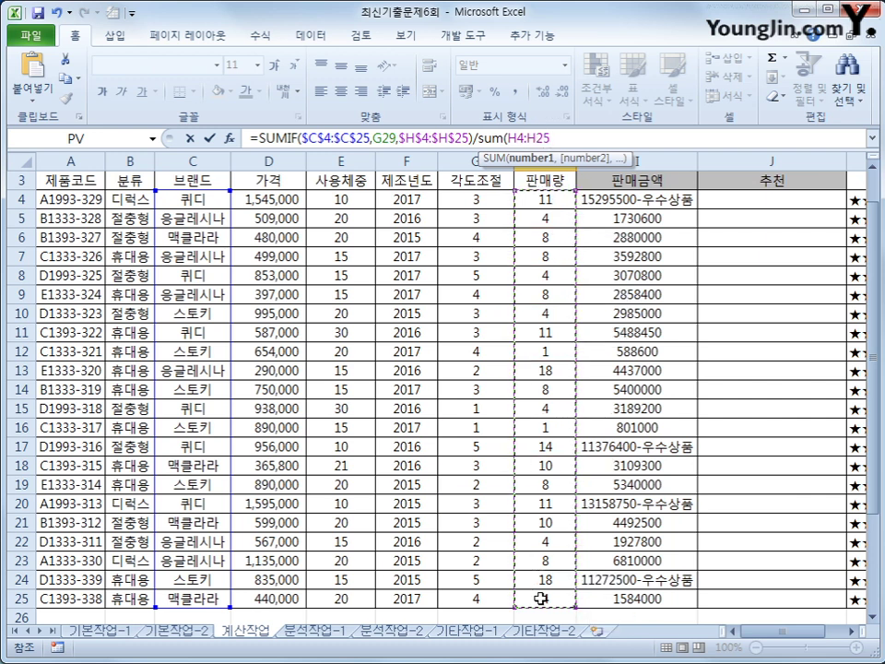
pyautogui.scroll(-5, 540, 599)
pyautogui.press('F4')
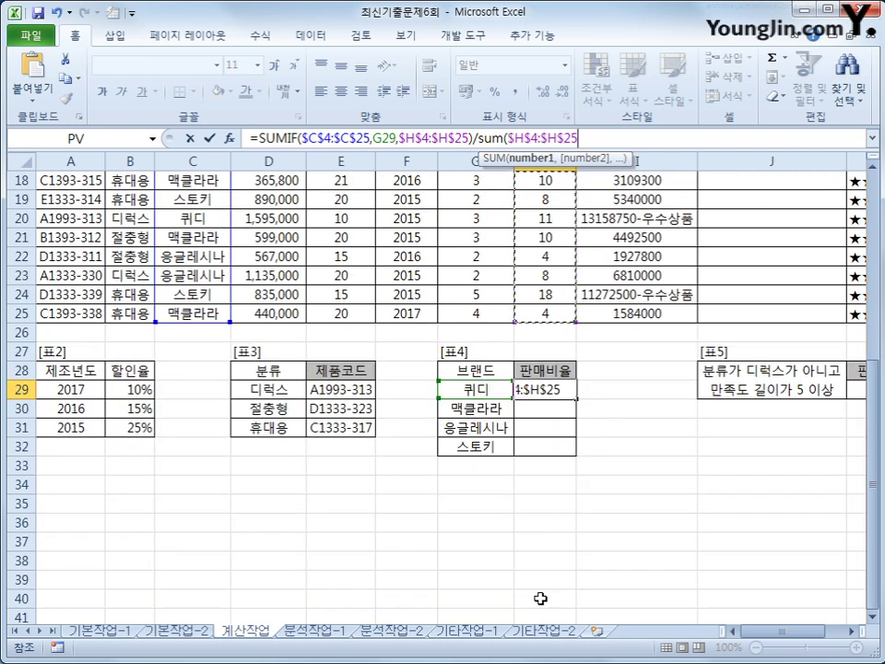
pyautogui.write(')')
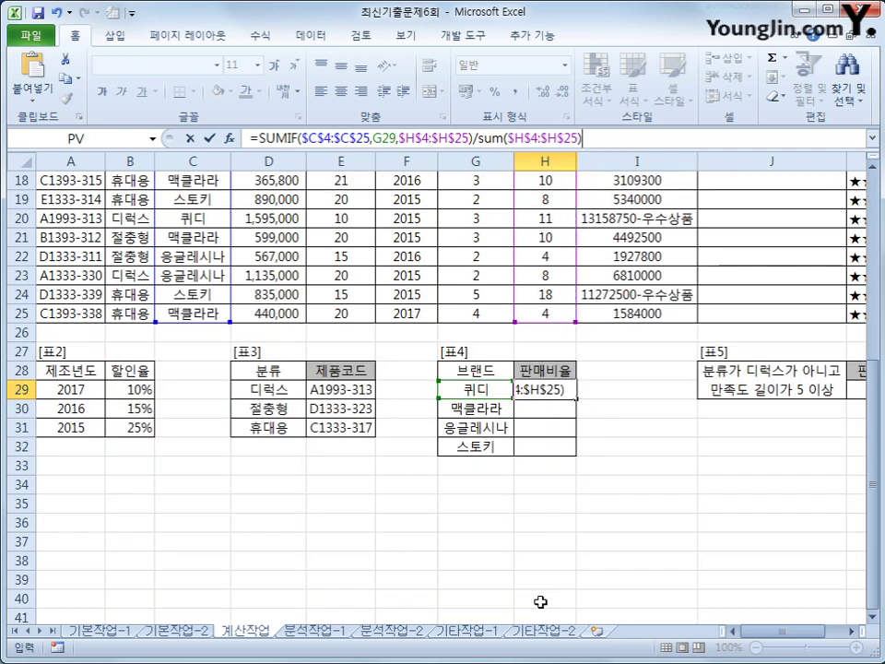
pyautogui.press('Return')
pyautogui.press('Up')
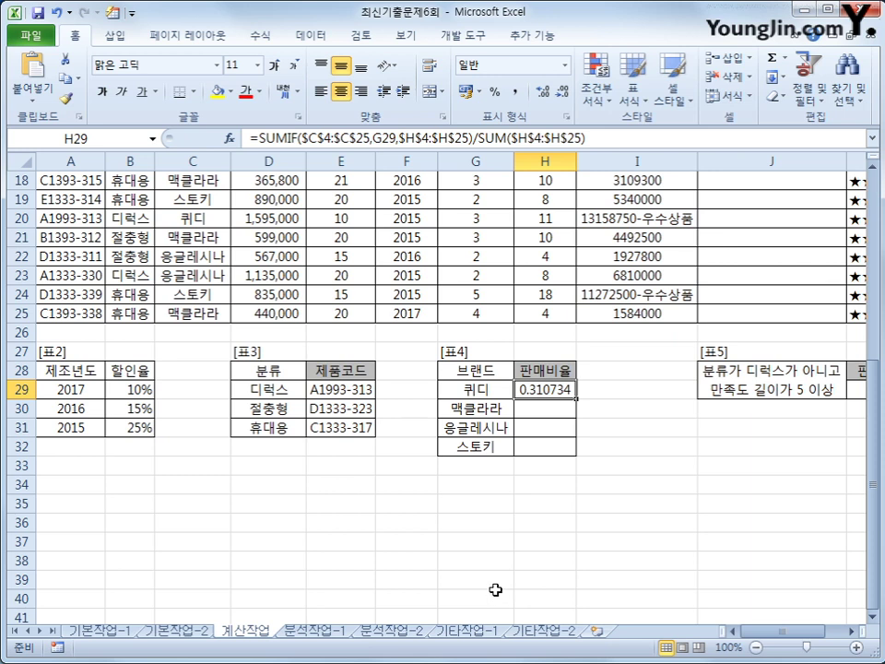
# - Wrap the H29 formula in TEXT with the format "0.0%" and fill it down through H32
pyautogui.click(260, 140)
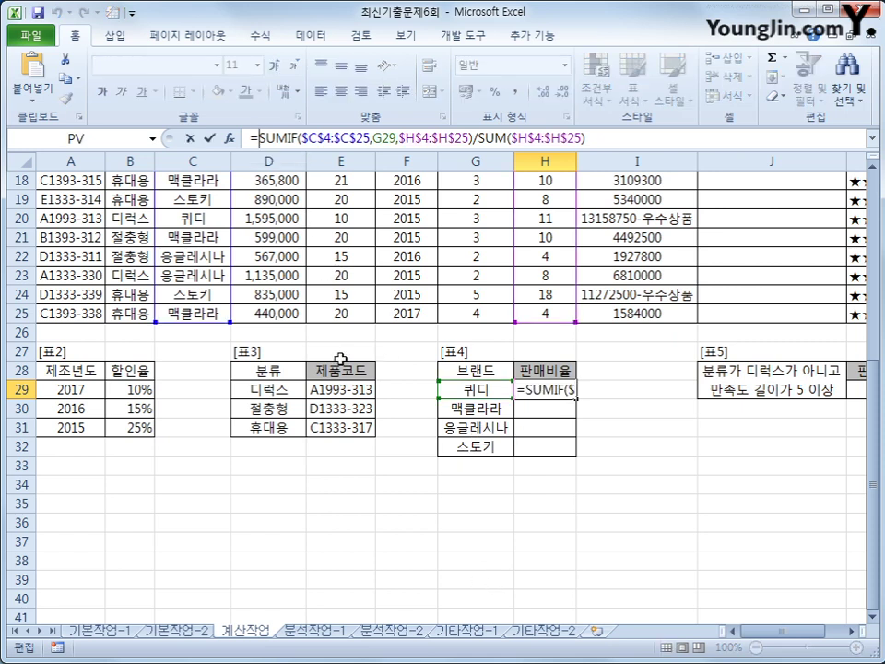
pyautogui.write('text')
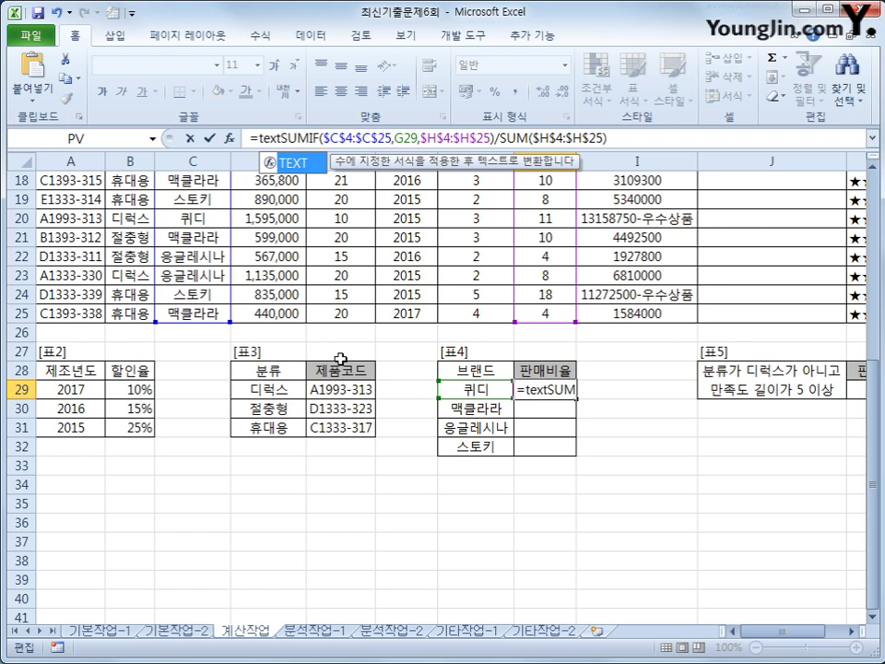
pyautogui.press('Tab')
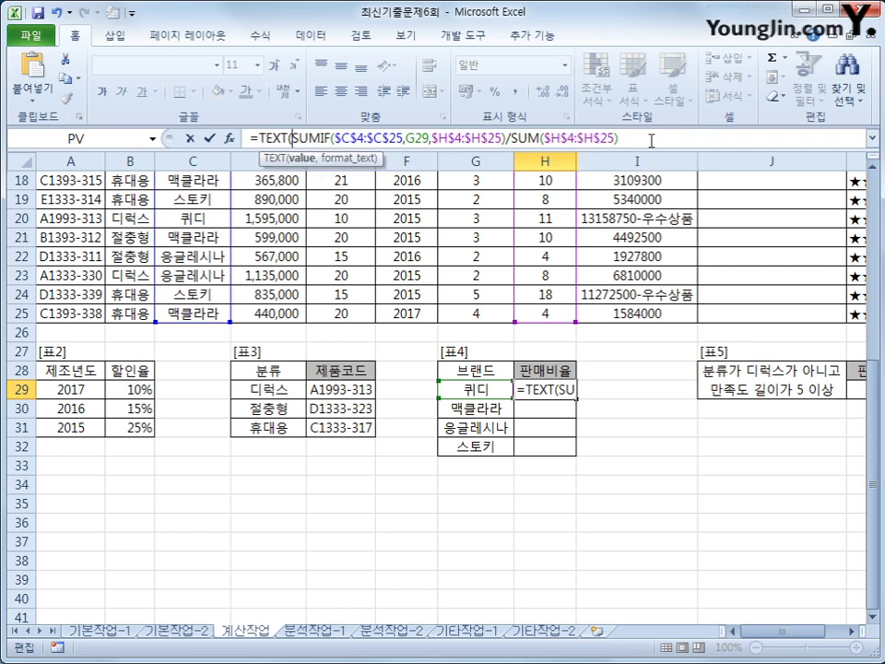
pyautogui.click(651, 138)
pyautogui.write(',')
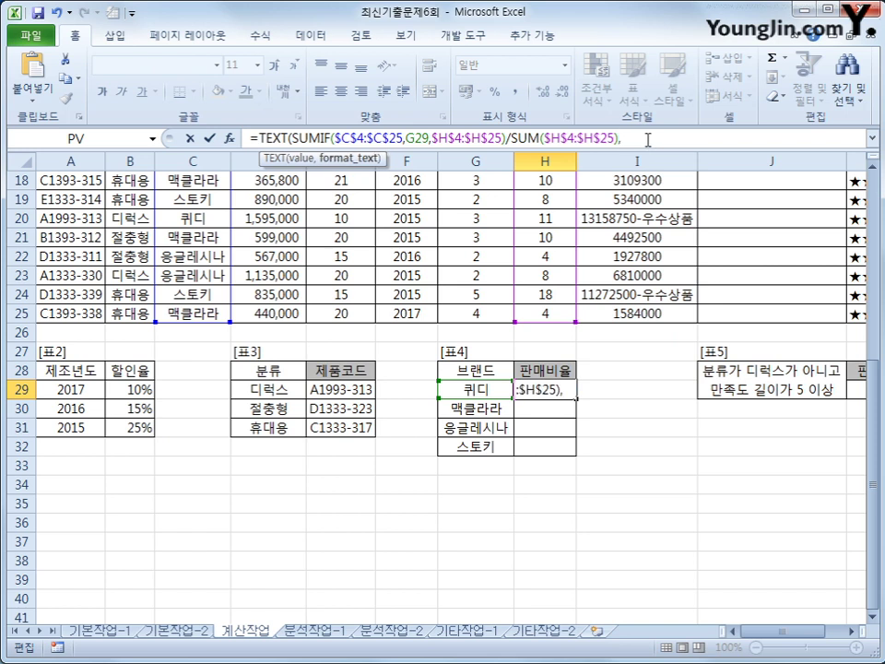
pyautogui.write('"0.0')
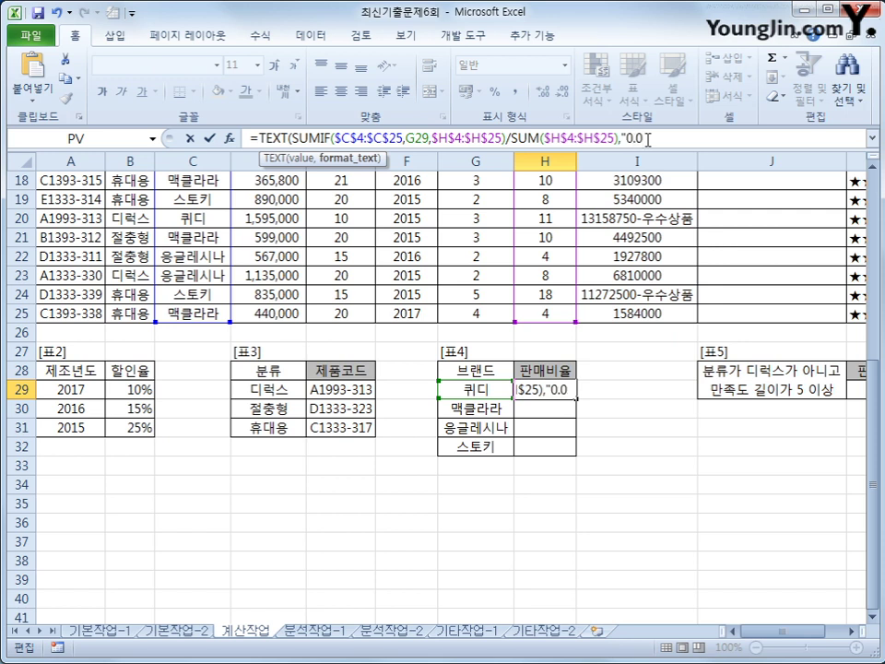
pyautogui.write('%"')
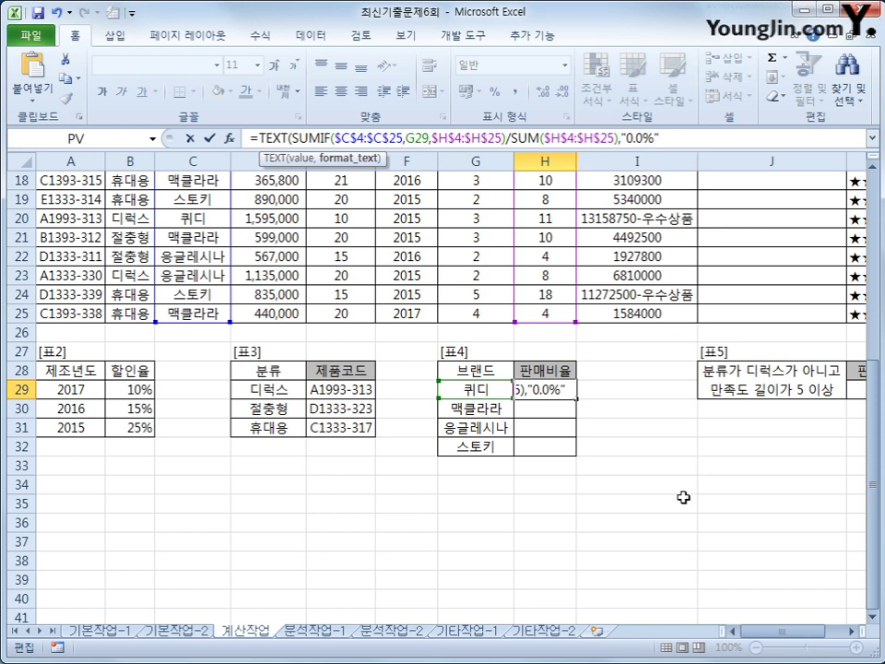
pyautogui.write(')')
pyautogui.press('Return')
pyautogui.press('Up')
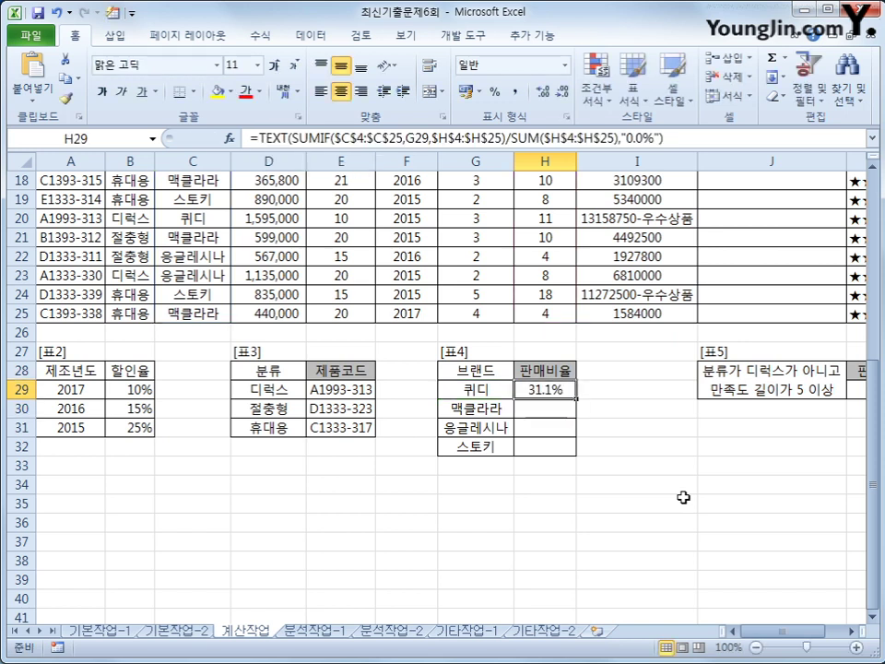
pyautogui.moveTo(577, 399); pyautogui.dragTo(572, 450)
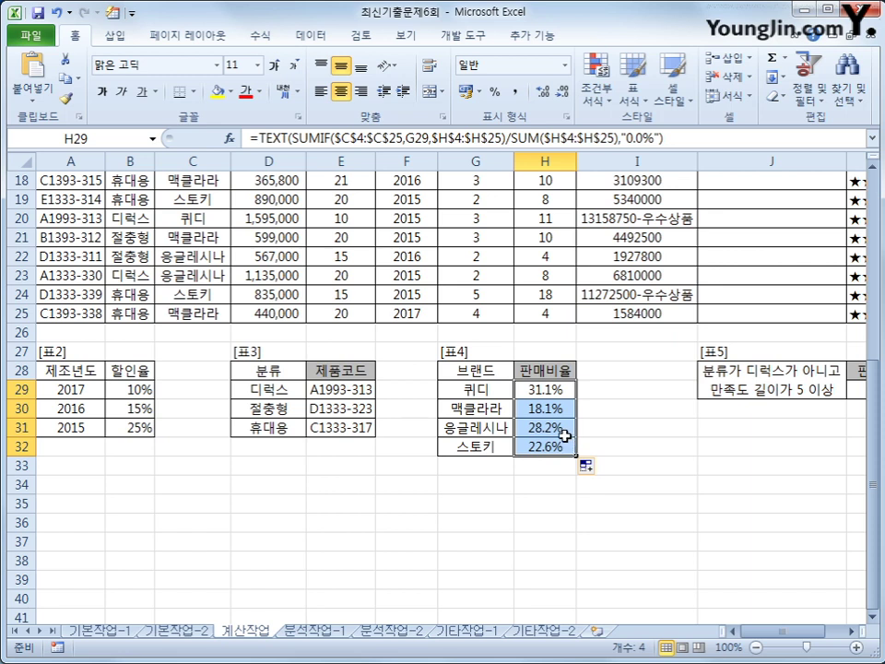
# - Select J4 in the 추천 column of 표1 and insert a new module in the Visual Basic editor
pyautogui.scroll(6, 564, 434)
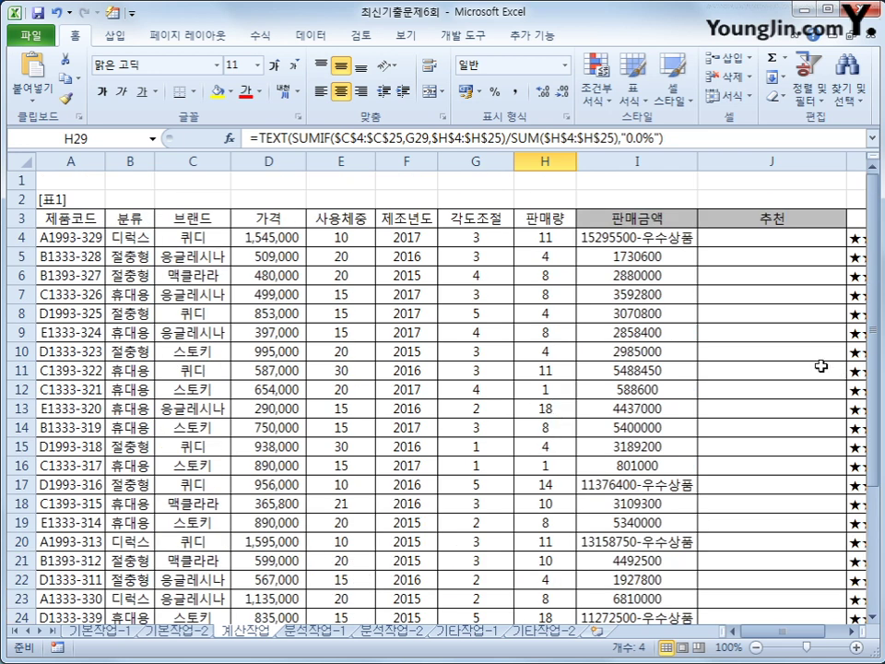
pyautogui.click(808, 246)
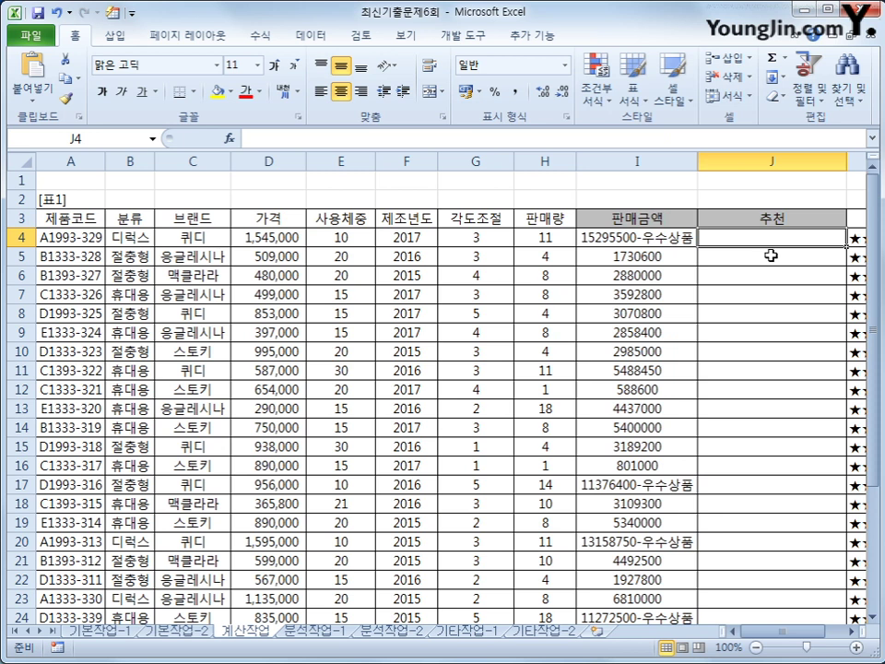
pyautogui.click(452, 34)
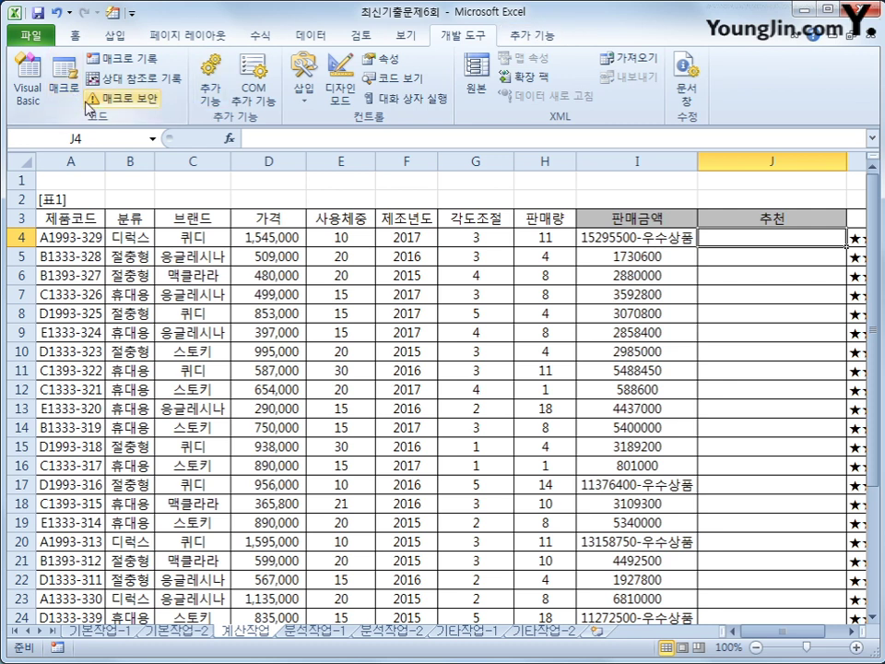
pyautogui.click(28, 92)
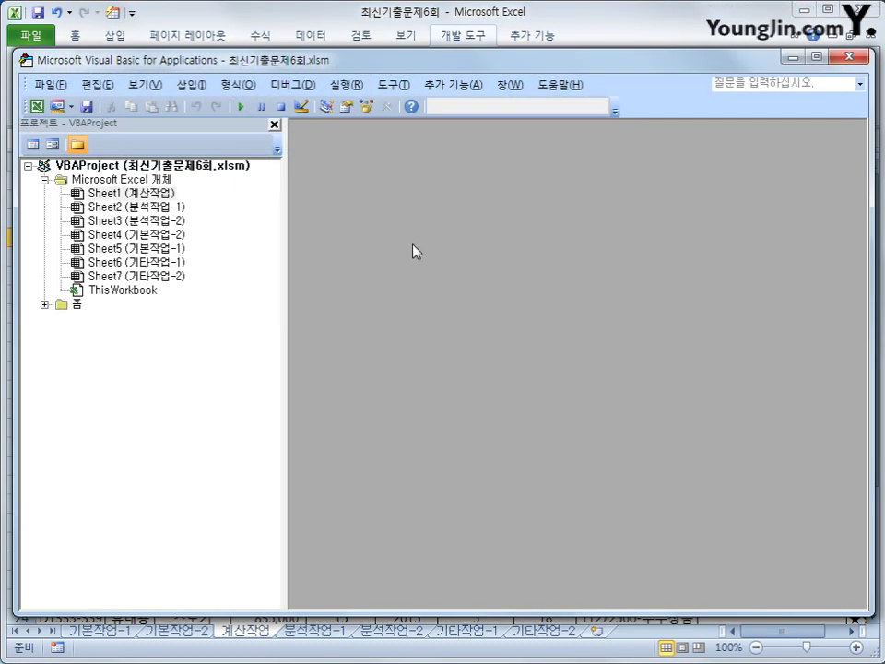
pyautogui.click(194, 84)
pyautogui.click(229, 143)
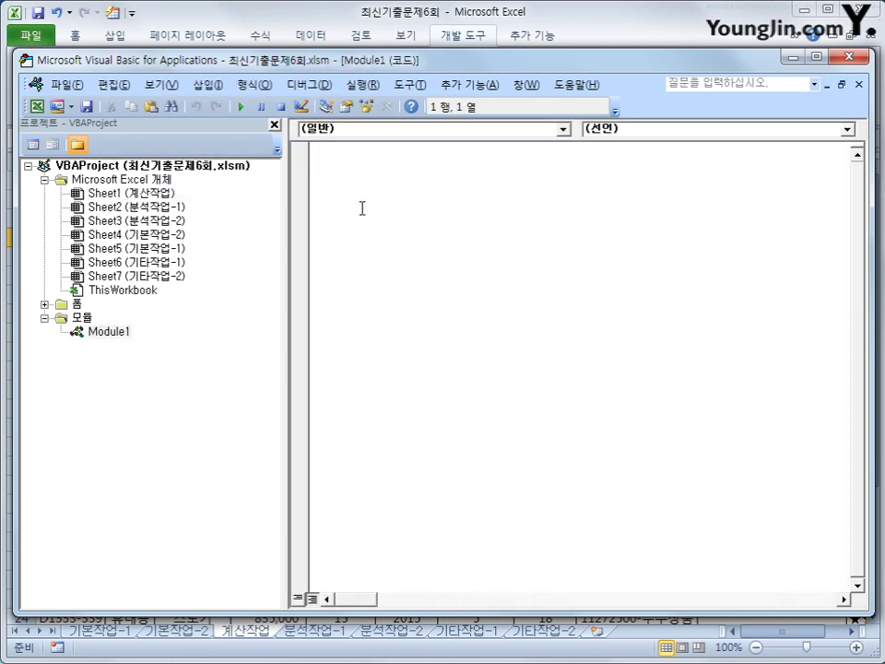
# - Declare the public function fn추천 in the new module with the arguments 가격 and 제조년도
pyautogui.write('public function ')
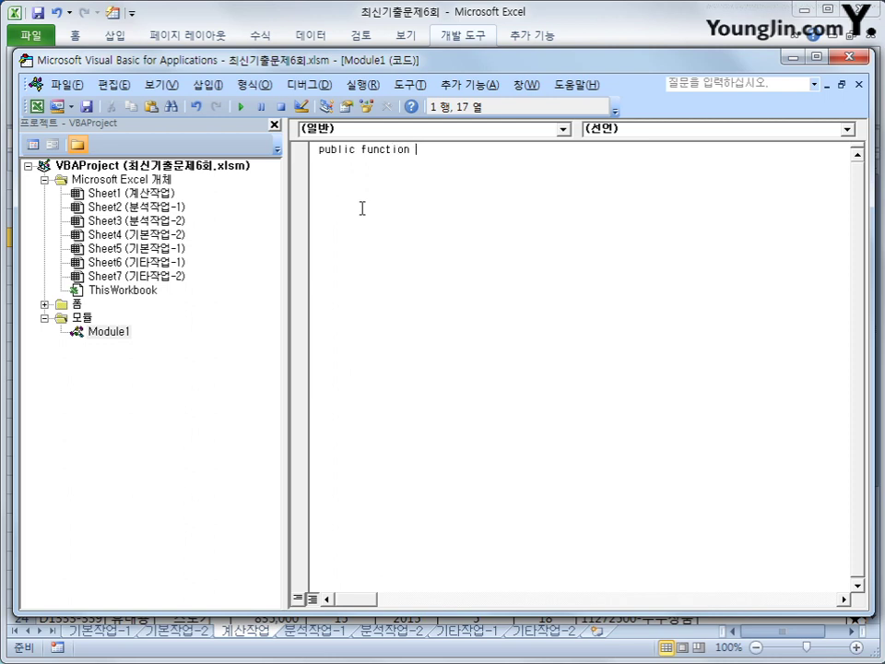
pyautogui.write('fn추천(가격, 제조년도)')
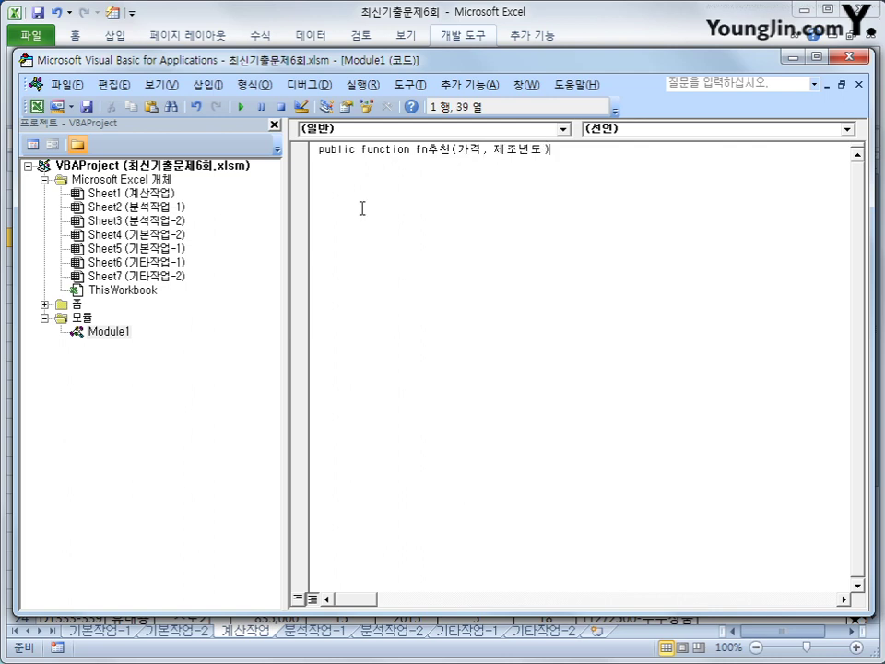
pyautogui.press('Return')
pyautogui.press('Tab')
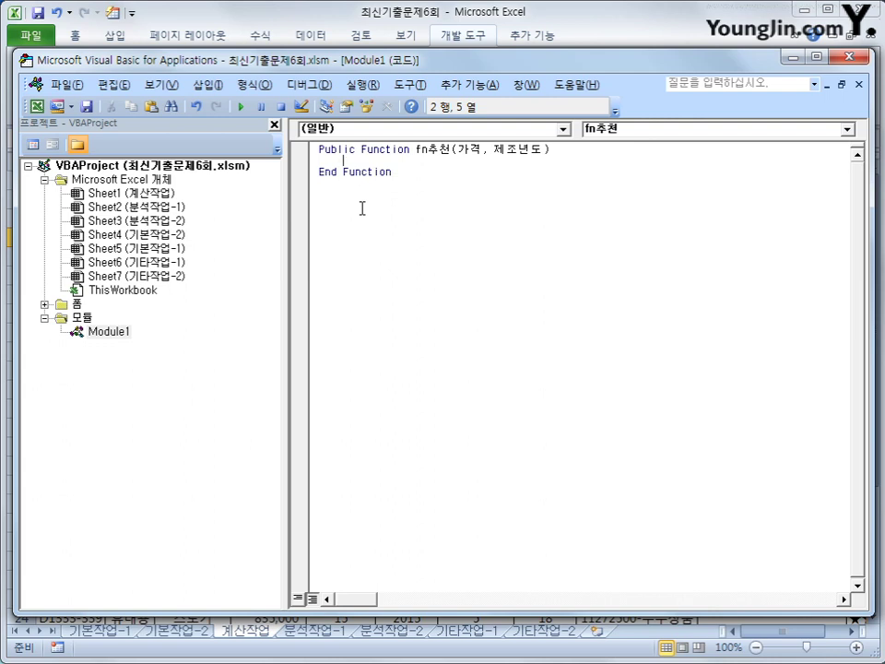
# - Start an If statement inside fn추천 with the condition 가격 < 1000000
pyautogui.write('ㅑ')
pyautogui.press('BackSpace')
pyautogui.write('if 가격 < 1000000')
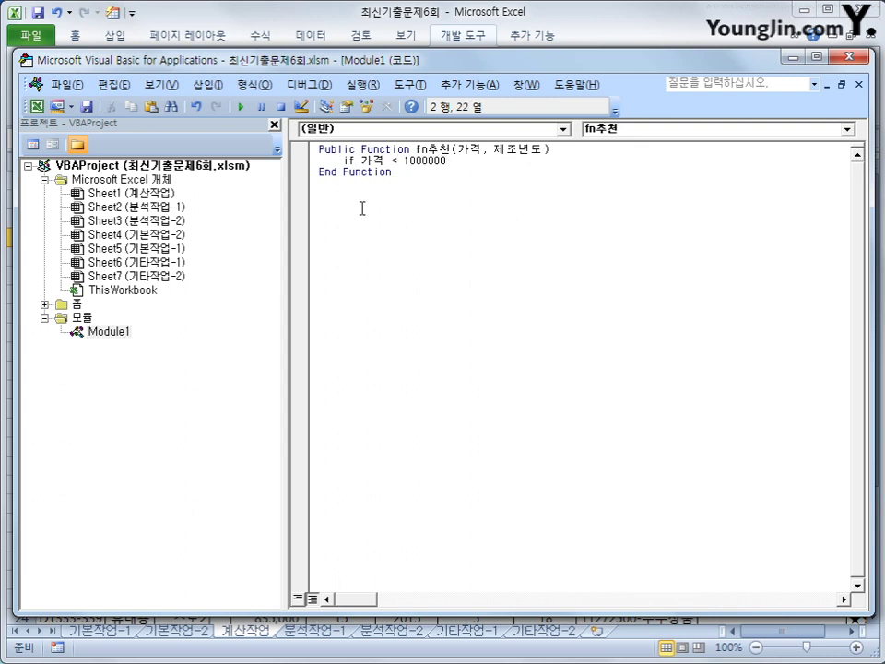
pyautogui.press('BackSpace')
pyautogui.press('BackSpace')
pyautogui.press('BackSpace')
pyautogui.write('000')
# - Extend the If condition in fn추천 with an And that compares 제조년도 for equality
pyautogui.write(' ㅅ')
pyautogui.press('BackSpace')
pyautogui.write('and ')
pyautogui.write('wp')
pyautogui.press('BackSpace')
pyautogui.press('BackSpace')
pyautogui.write('제조년도 =')
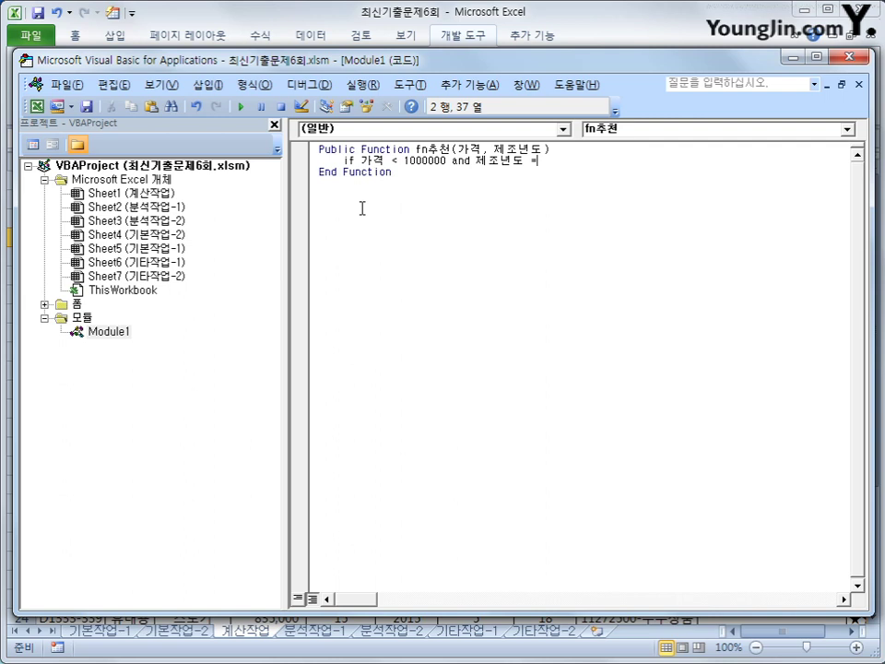
# - Complete the If condition with 2015 Then and assign the symbol "◈" to fn추천 beneath it
pyautogui.write('2015 then')
pyautogui.press('Return')
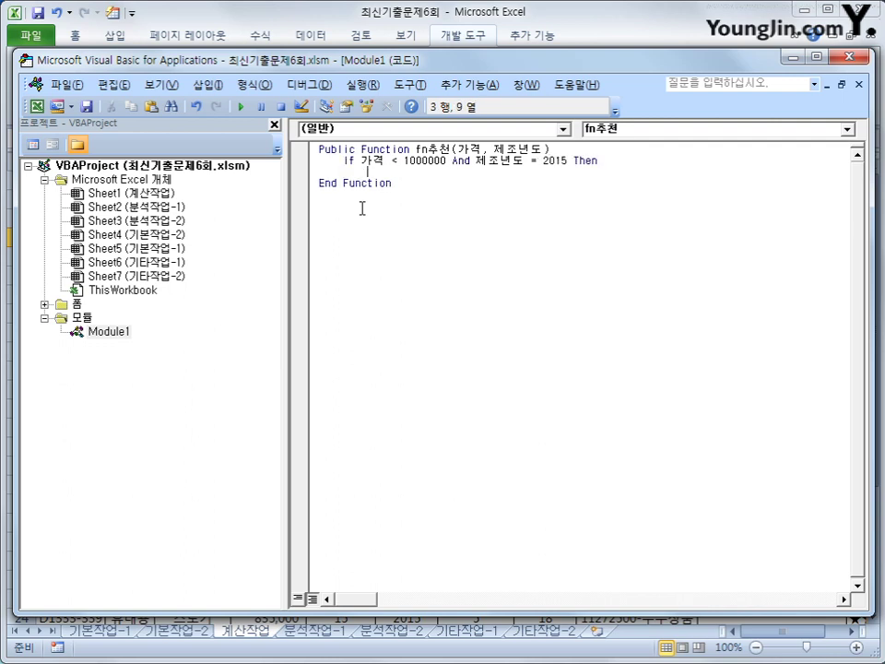
pyautogui.write('fn추천 ')
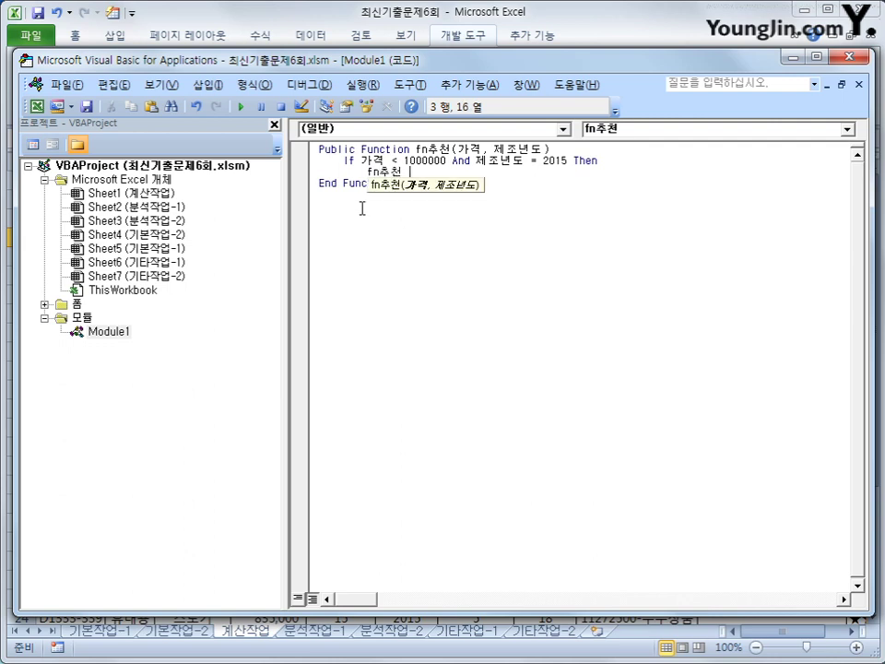
pyautogui.write('=')
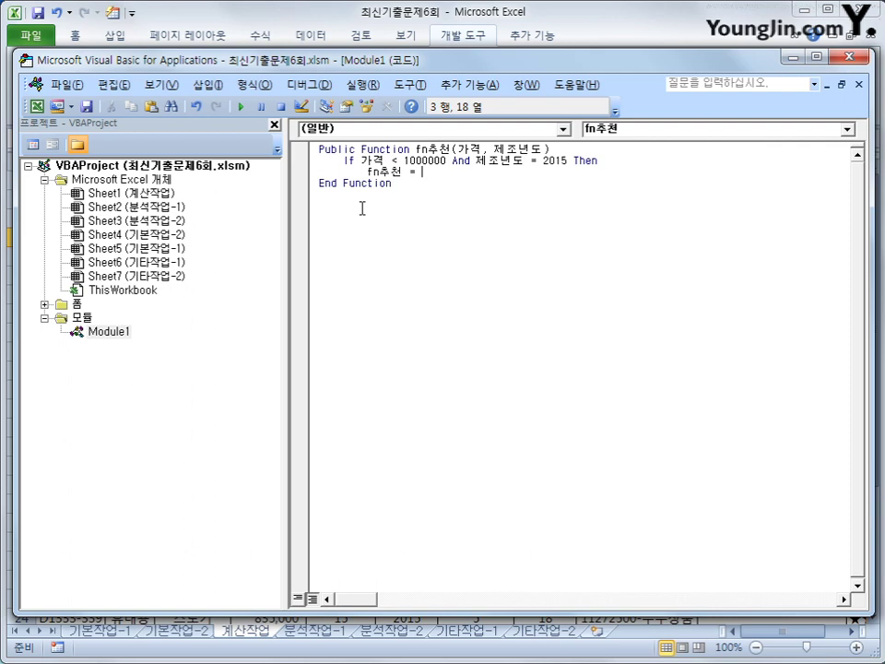
pyautogui.write(' "ㅁ')
pyautogui.press('Hangul_Hanja')
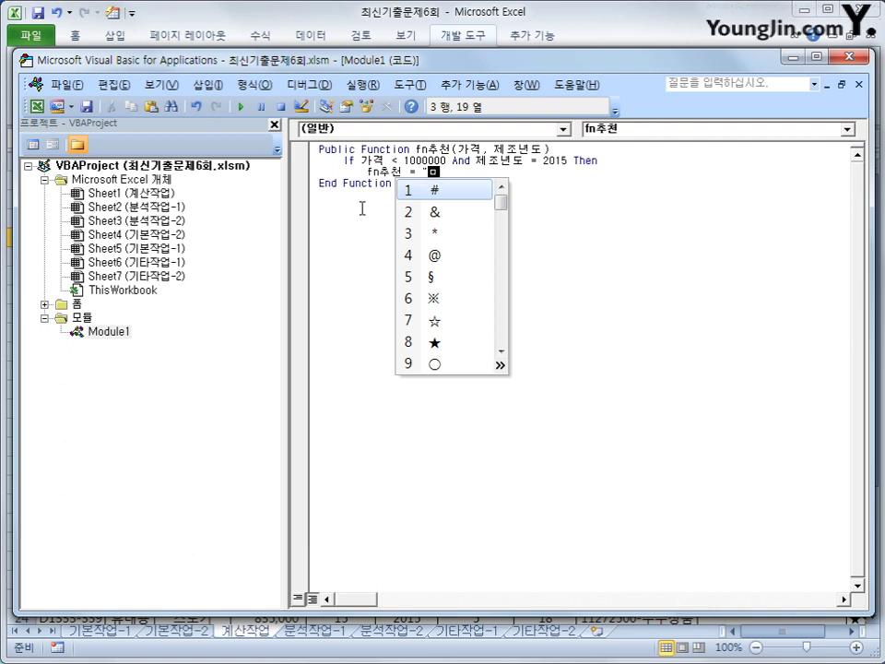
pyautogui.click(500, 368)
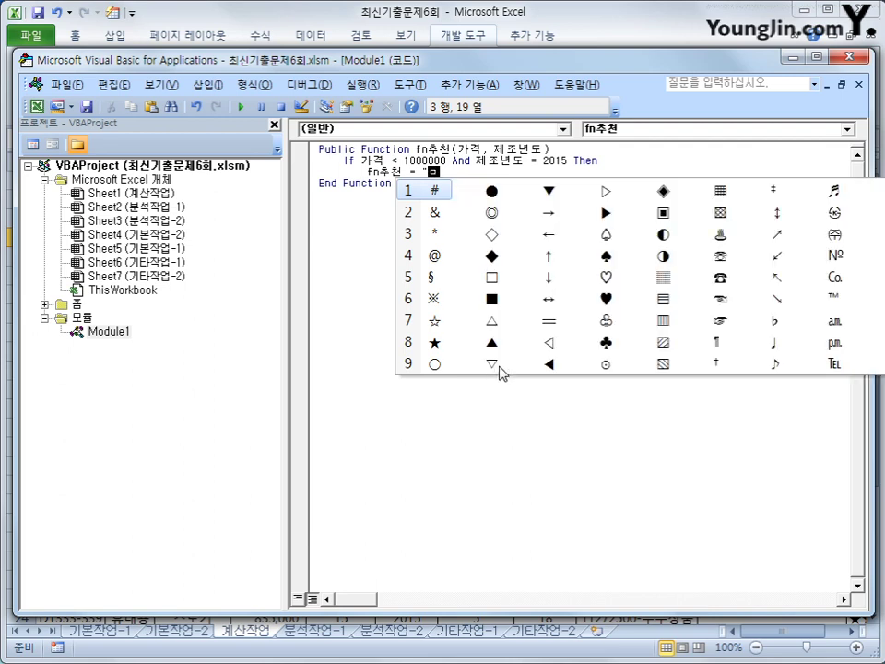
pyautogui.click(664, 191)
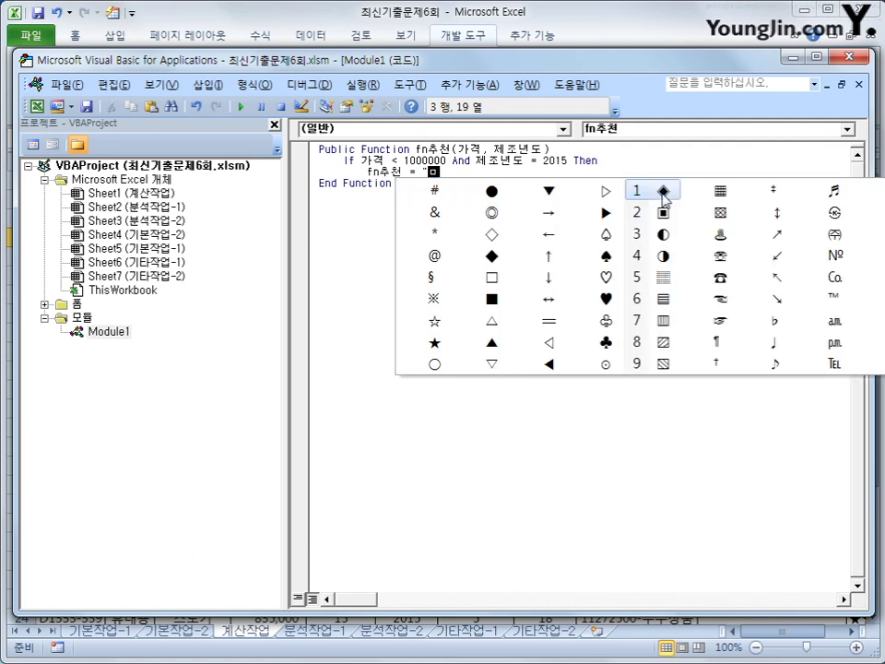
pyautogui.click(663, 192)
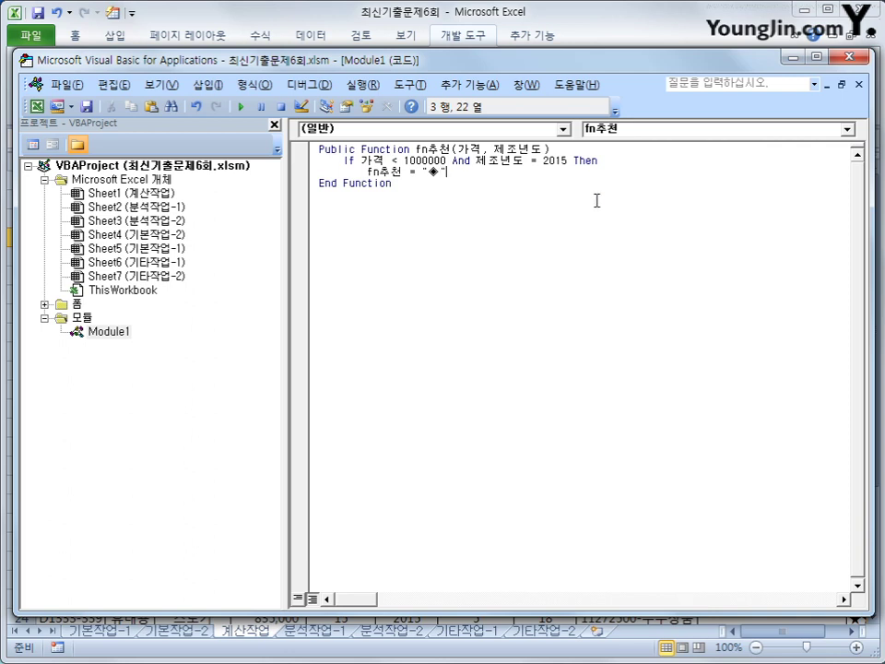
pyautogui.press('Return')
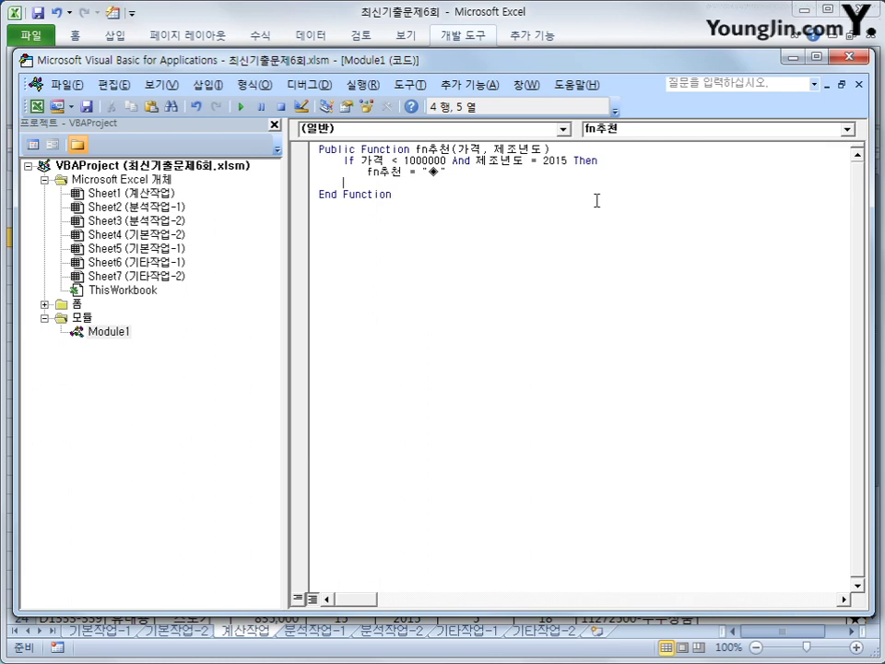
# - Add an ElseIf condition testing 가격 < 800000 And 제조년도 = 2014 Then
pyautogui.write('elseif ㄱ')
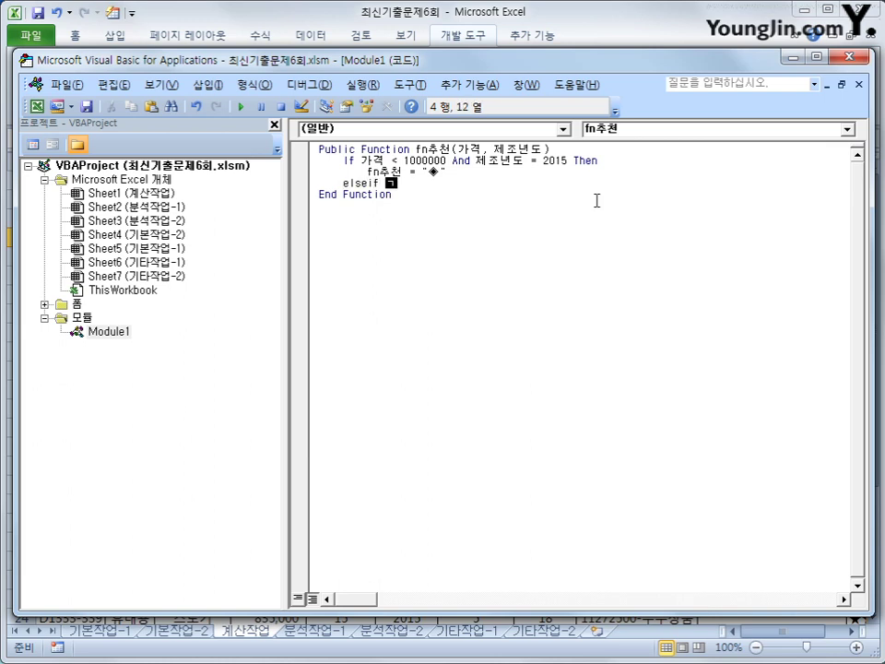
pyautogui.write('가격 < 800000')
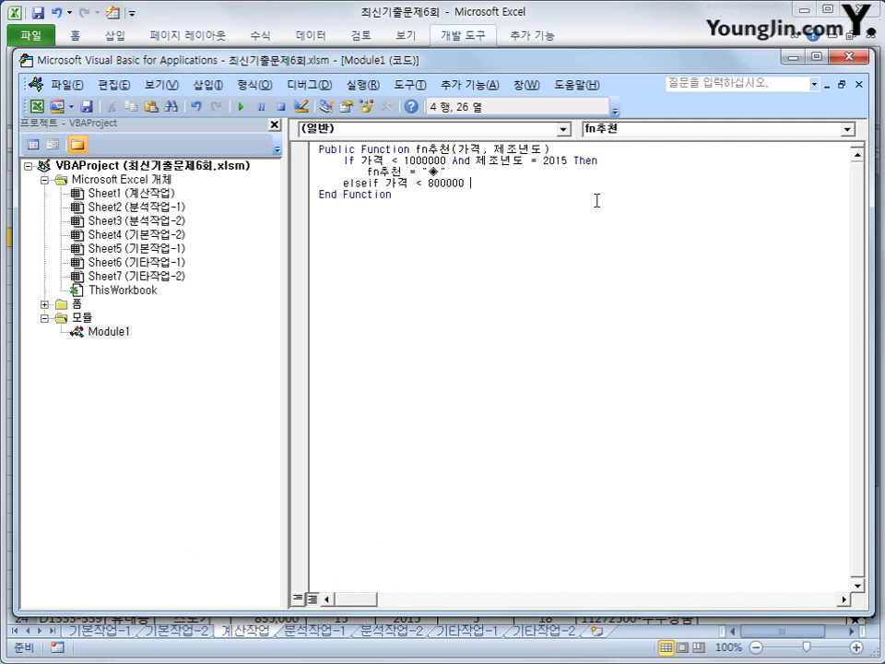
pyautogui.write(' and 제조년도 =2014 ')
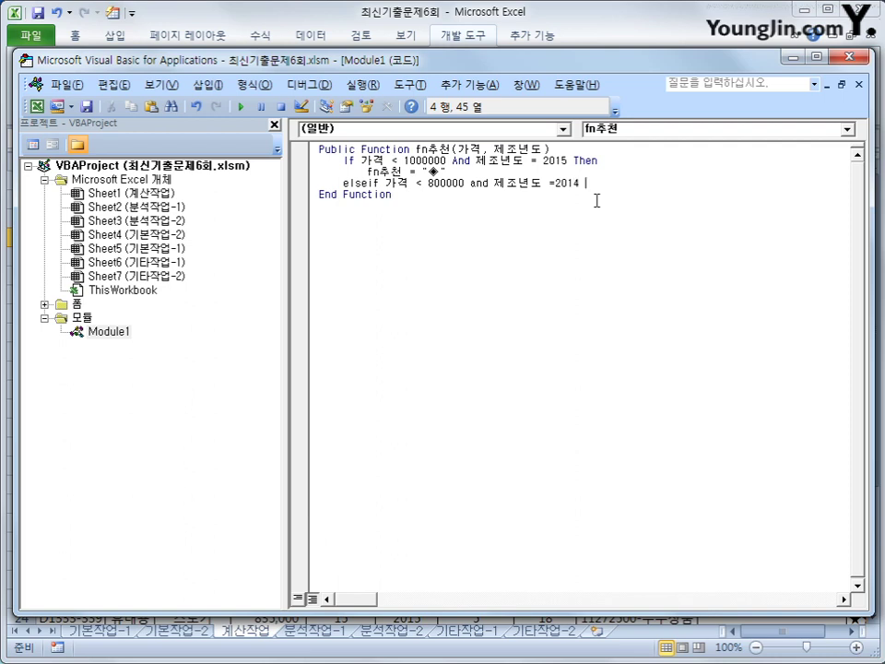
pyautogui.write('소')
pyautogui.press('BackSpace')
pyautogui.press('BackSpace')
pyautogui.write('then')
pyautogui.press('Return')
# - Assign the symbol "◇" to fn추천 in the ElseIf branch
pyautogui.press('Tab')
pyautogui.write('fnㅊ')
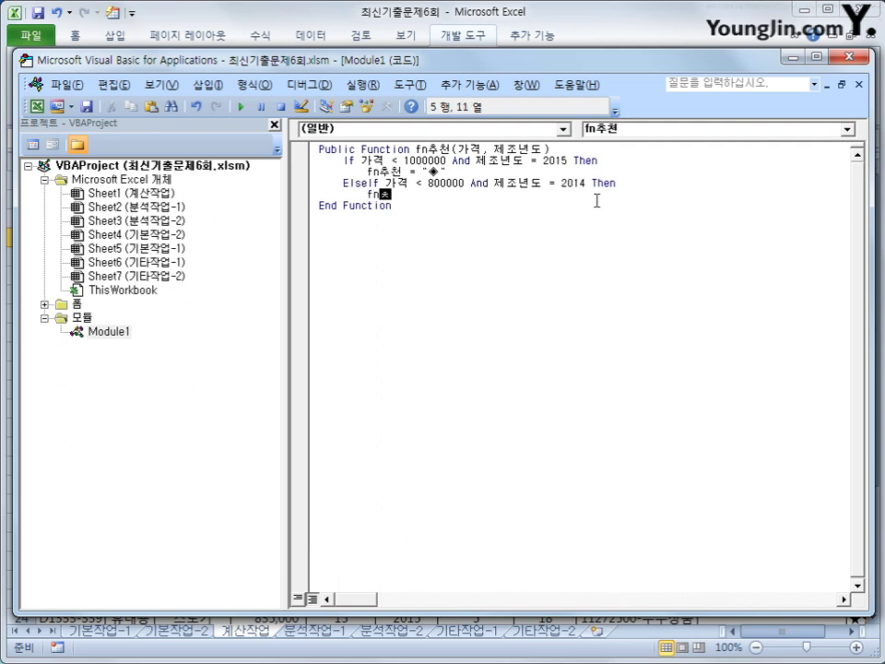
pyautogui.write('천 = "ㅁ')
pyautogui.press('Hangul_Hanja')
pyautogui.click(500, 388)
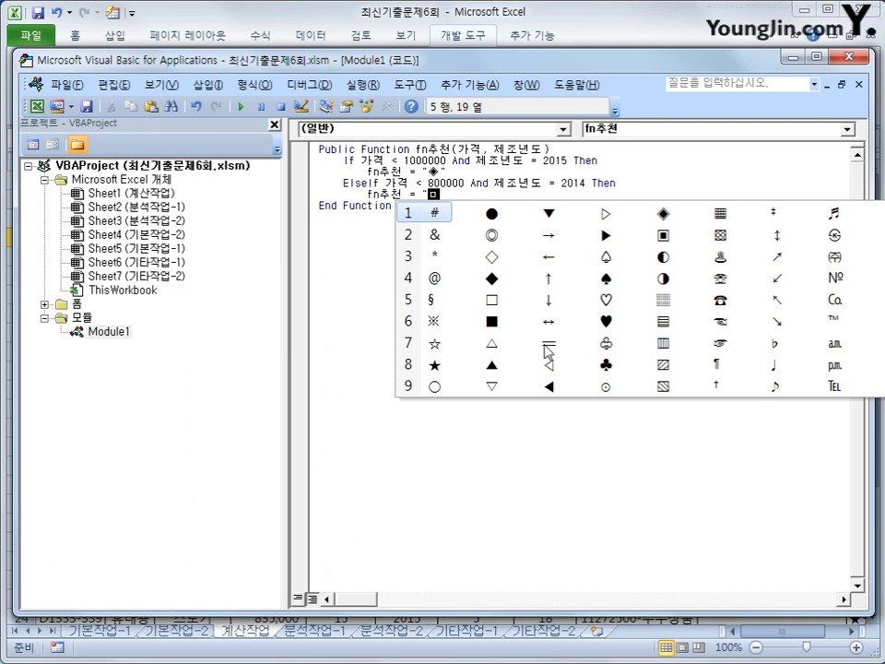
pyautogui.click(493, 256)
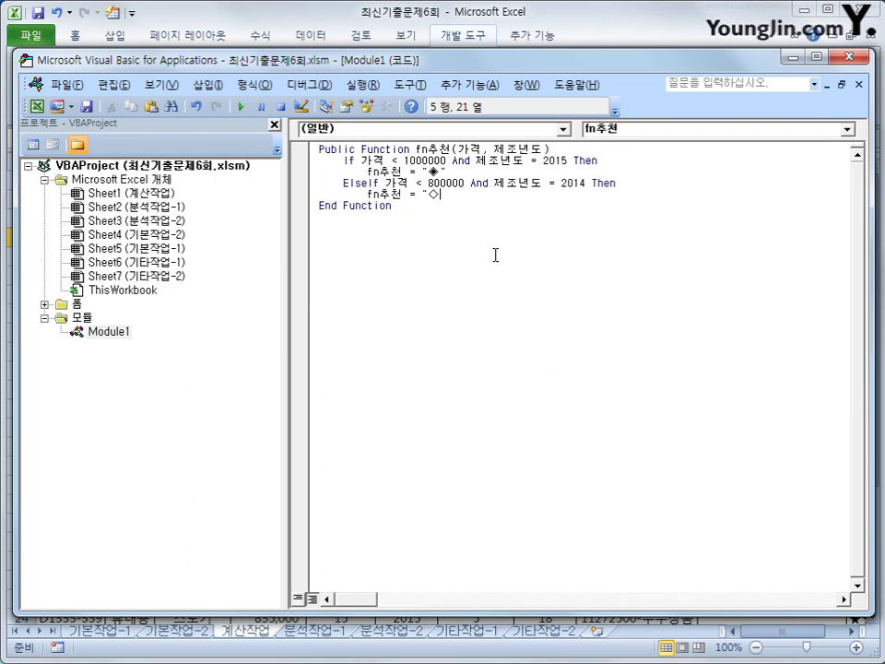
pyautogui.write('"')
pyautogui.press('Return')
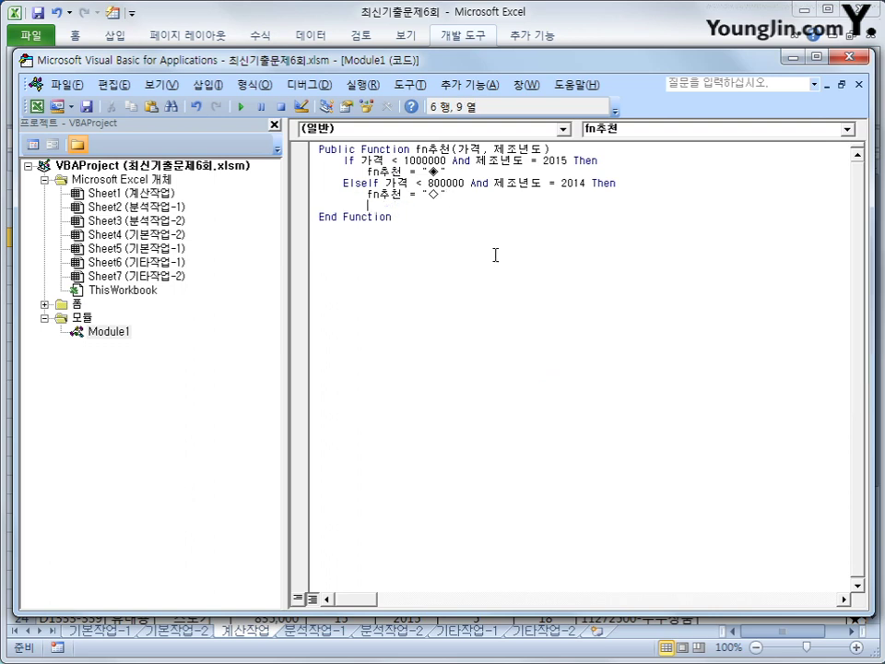
# - Add an Else branch that sets fn추천 to an empty string "" and close the block with End If
pyautogui.press('BackSpace')
pyautogui.write('ㄷ')
pyautogui.write('else')
pyautogui.press('Return')
pyautogui.write('fn')
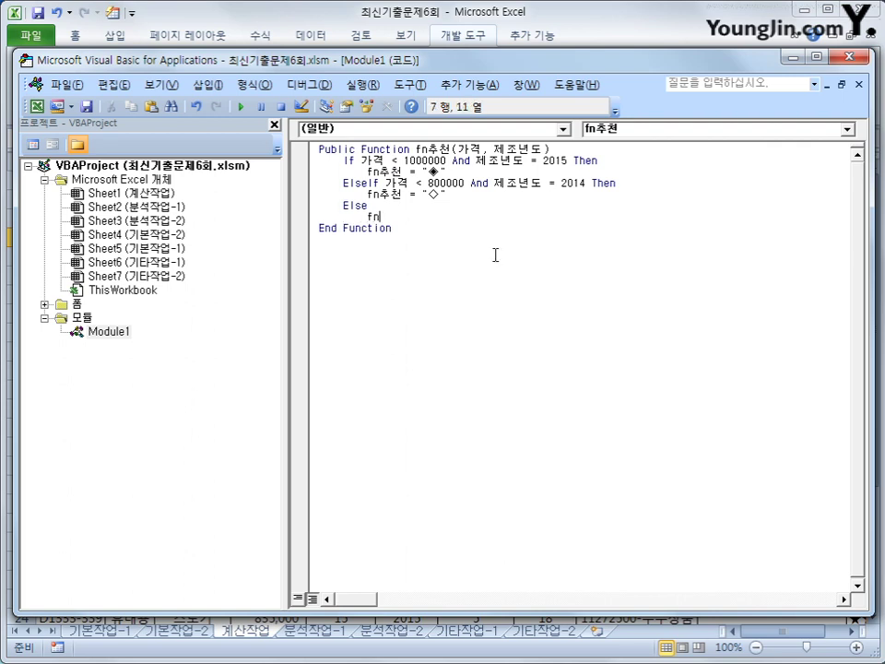
pyautogui.write('ㅊ추천 =""')
pyautogui.press('Return')
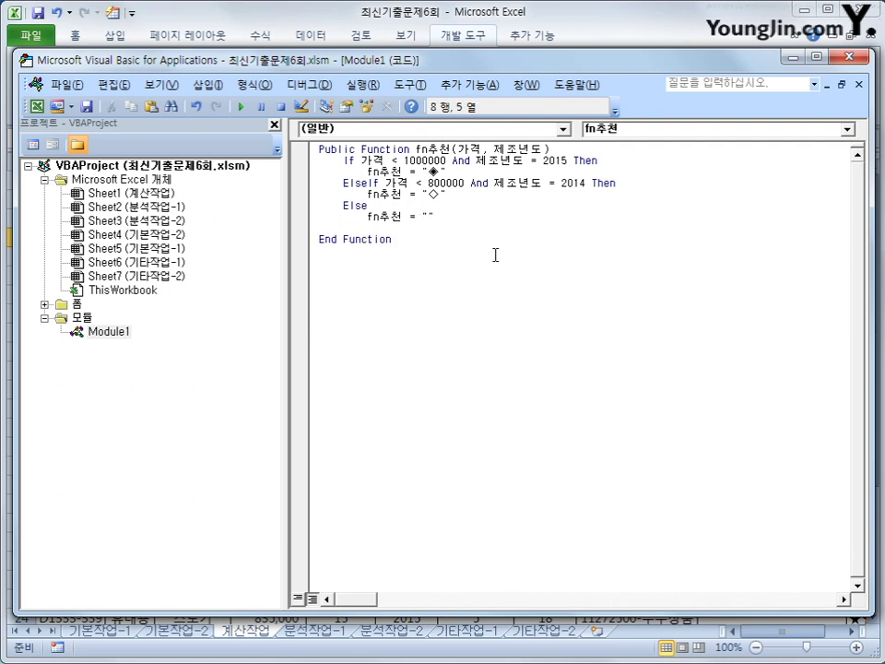
pyautogui.write('end if')
pyautogui.press('Return')
# - Insert a blank line between the Public Function line and the If statement
pyautogui.press('Up')
pyautogui.press('Up')
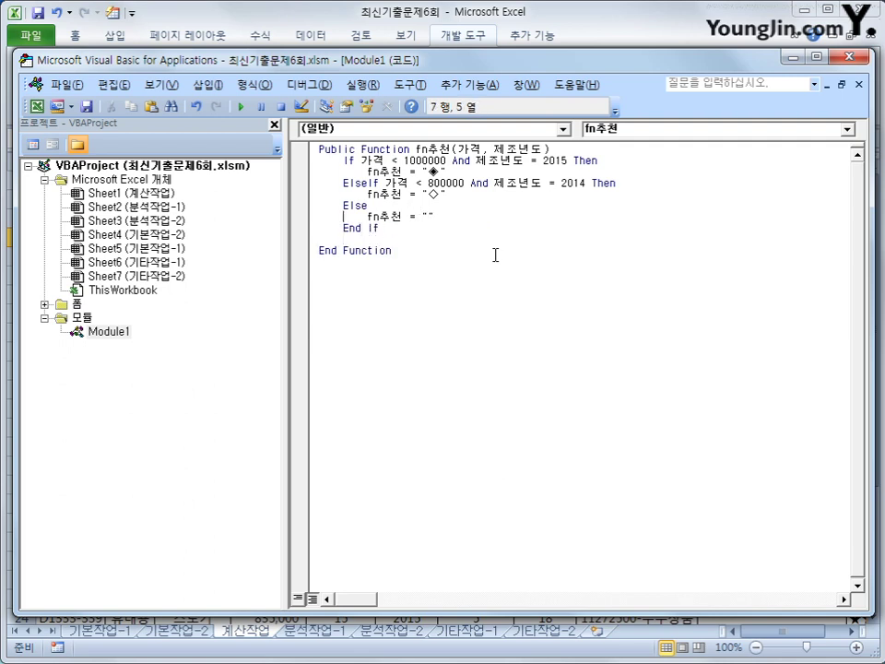
pyautogui.press('Up')
pyautogui.press('Up')
pyautogui.press('Up')
pyautogui.press('Up')
pyautogui.press('Up')
pyautogui.press('Return')
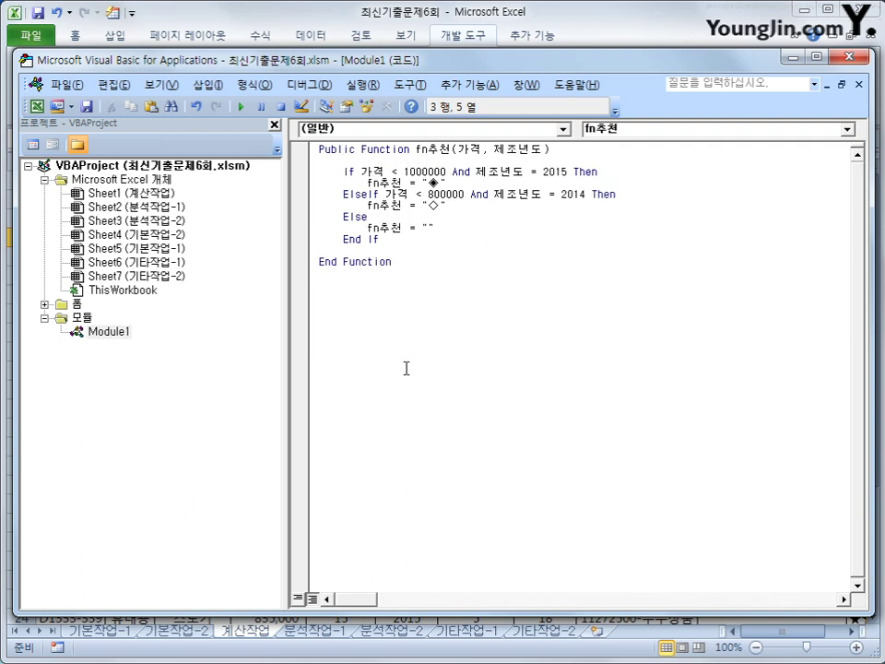
# - Set the 제조년도 value to 2017 in the If condition and 2016 in the ElseIf condition, and close the code editor
pyautogui.click(862, 58)
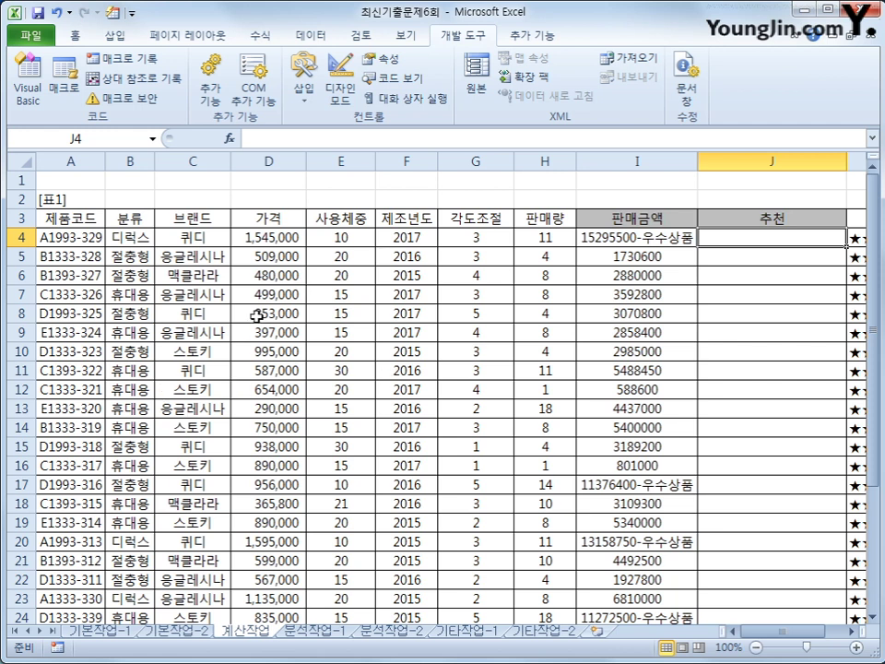
pyautogui.click(41, 88)
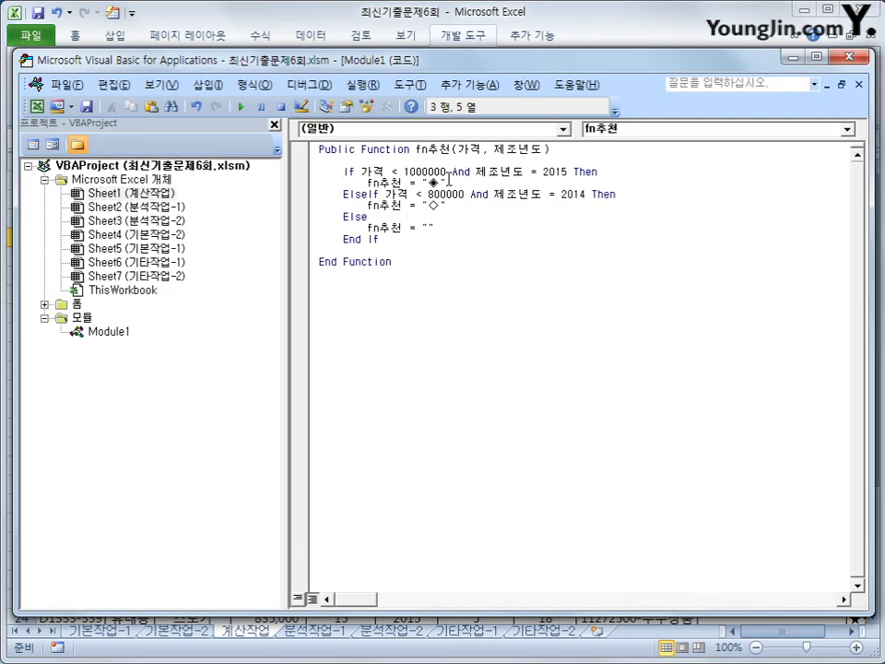
pyautogui.press('BackSpace')
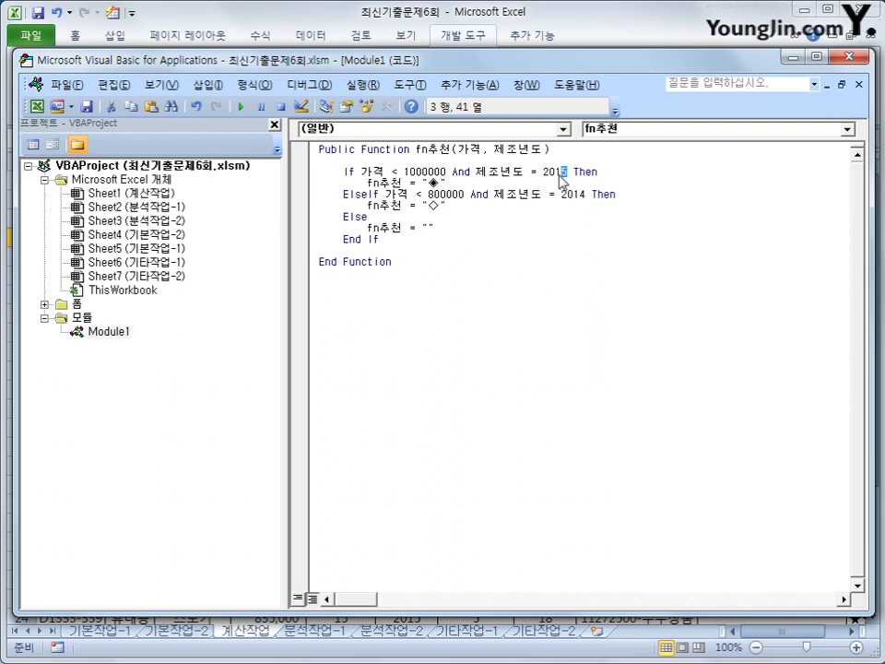
pyautogui.write('7')
pyautogui.moveTo(579, 197); pyautogui.dragTo(587, 197)
pyautogui.write('6')
pyautogui.click(567, 237)
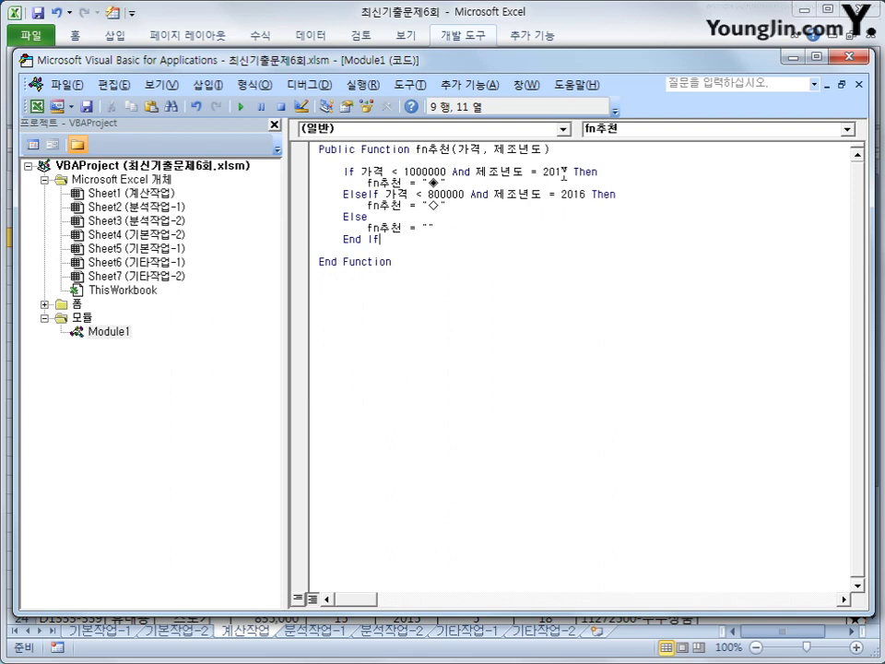
pyautogui.click(579, 195)
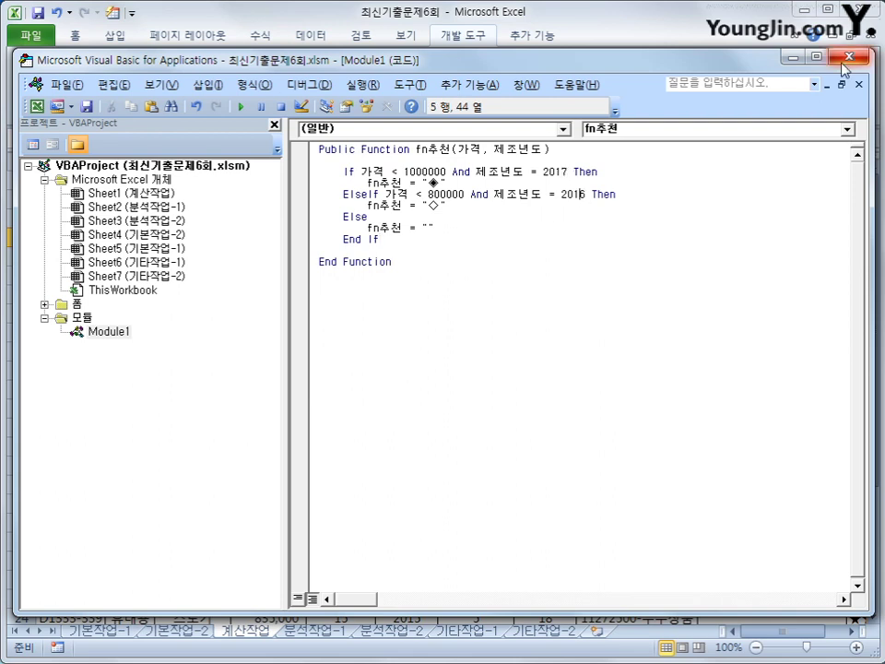
pyautogui.click(846, 59)
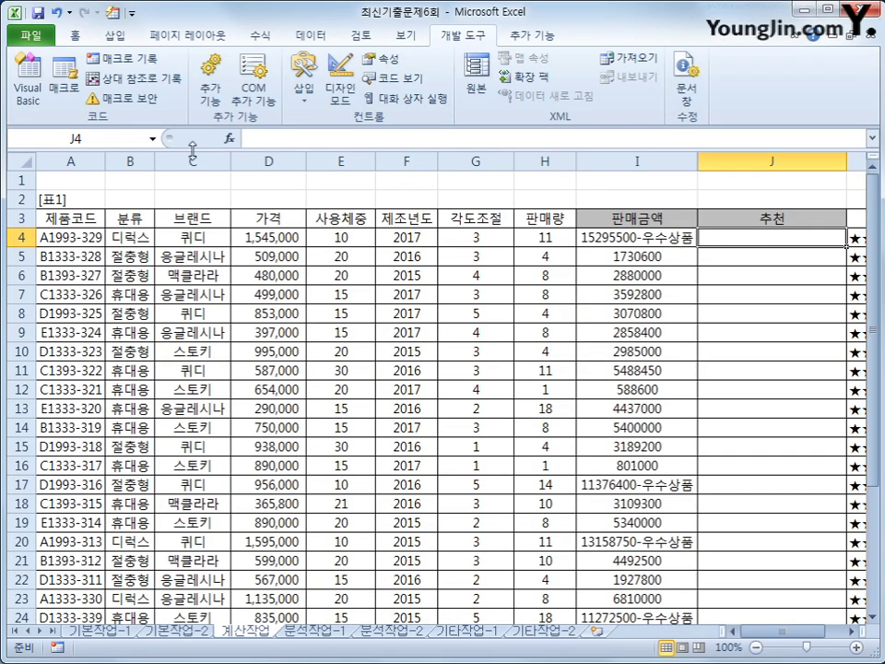
# - Enter the user-defined function fn추천 in J4 with D4 as 가격 and F4 as 제조년도, and fill it down the 추천 column
pyautogui.click(228, 139)
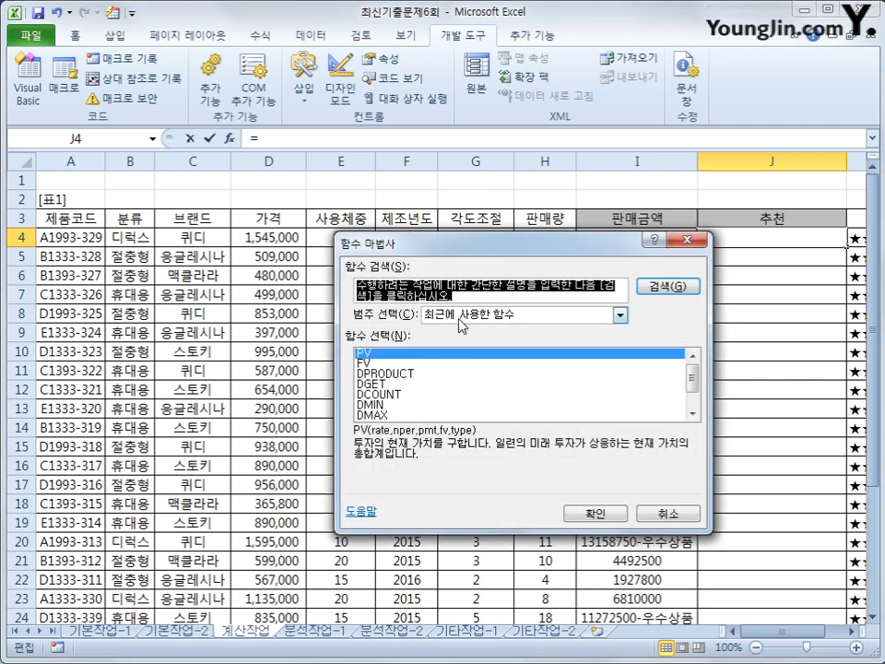
pyautogui.click(458, 316)
pyautogui.click(451, 443)
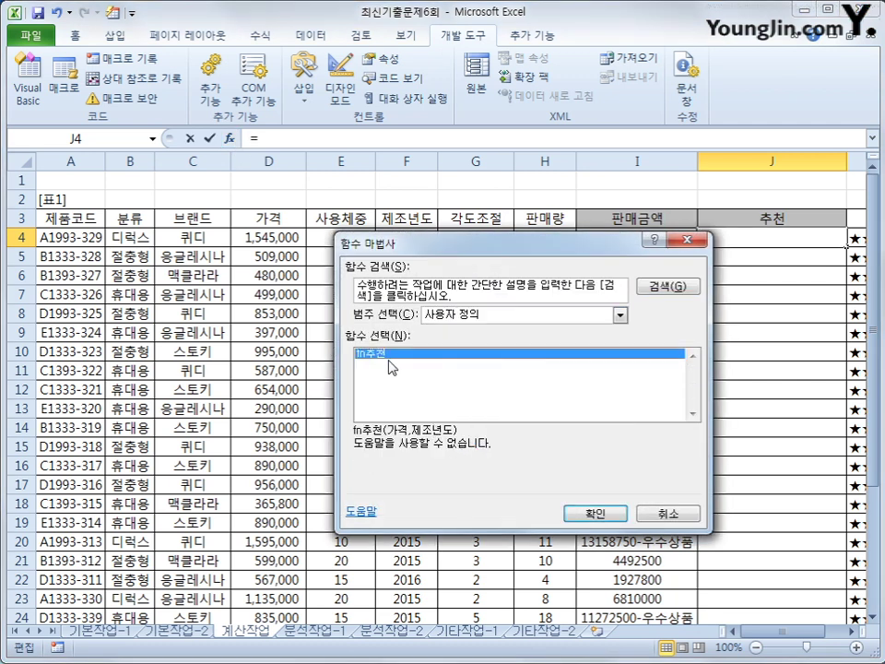
pyautogui.click(597, 514)
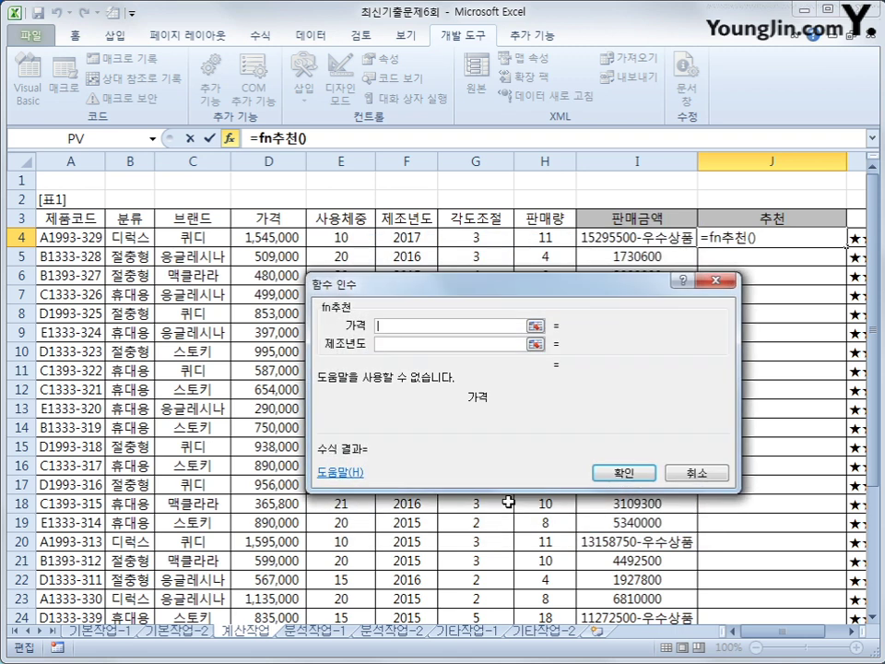
pyautogui.click(288, 236)
pyautogui.click(407, 345)
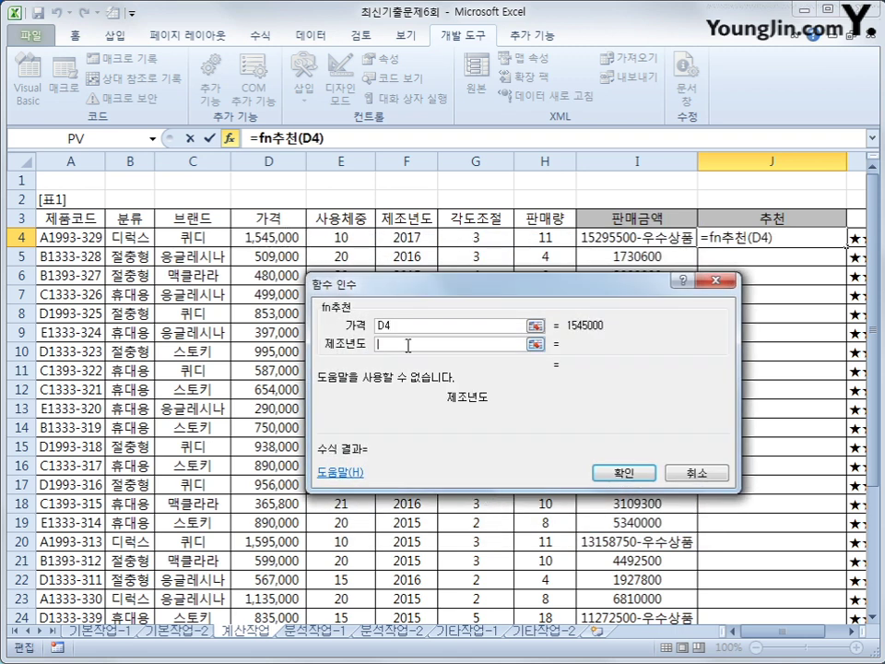
pyautogui.click(423, 237)
pyautogui.click(620, 472)
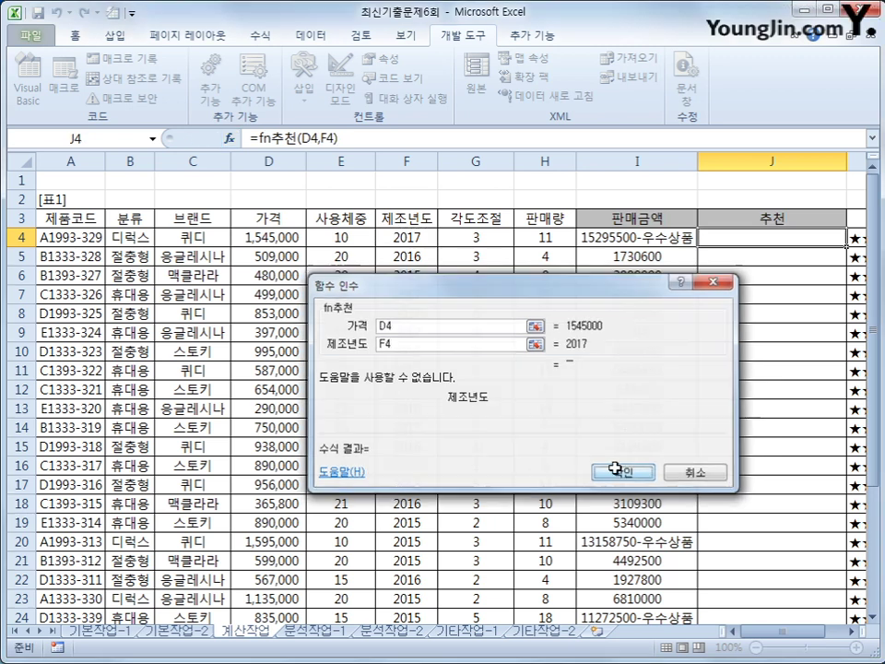
pyautogui.doubleClick(846, 247)
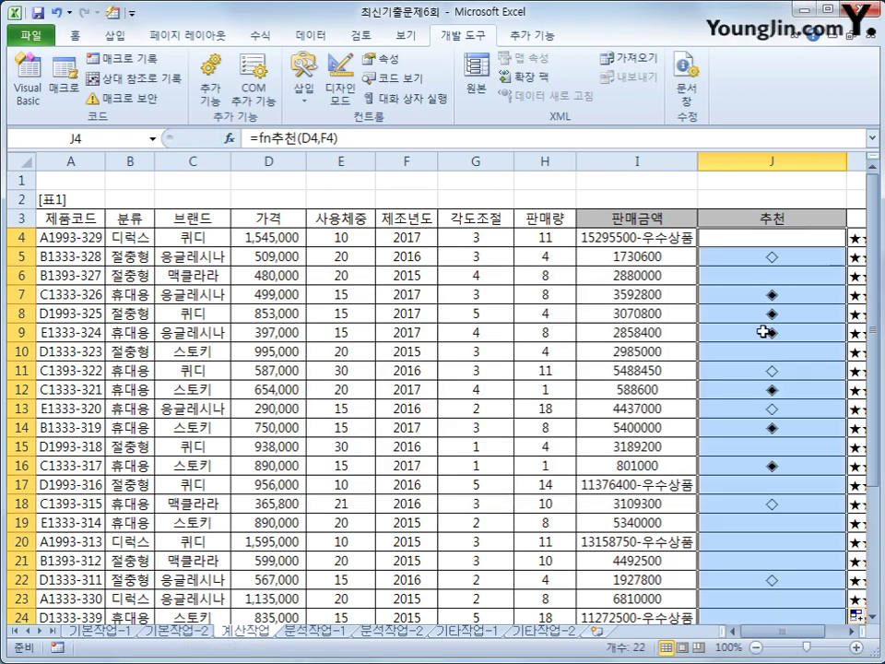
# - Check the formulas and symbols in the 추천 column and reopen the fn추천 code to review its year conditions
pyautogui.click(791, 258)
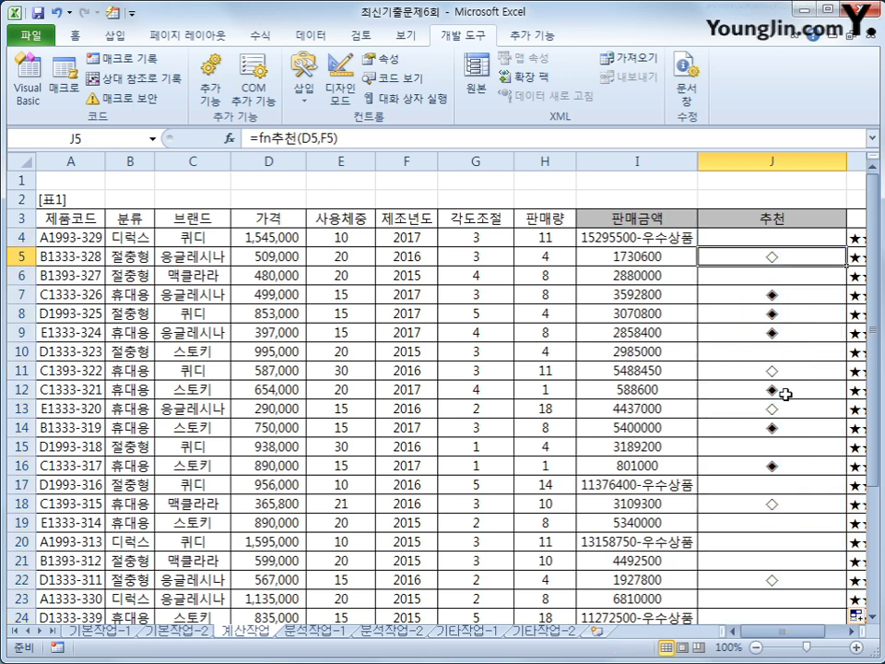
pyautogui.click(787, 293)
pyautogui.scroll(-2, 756, 427)
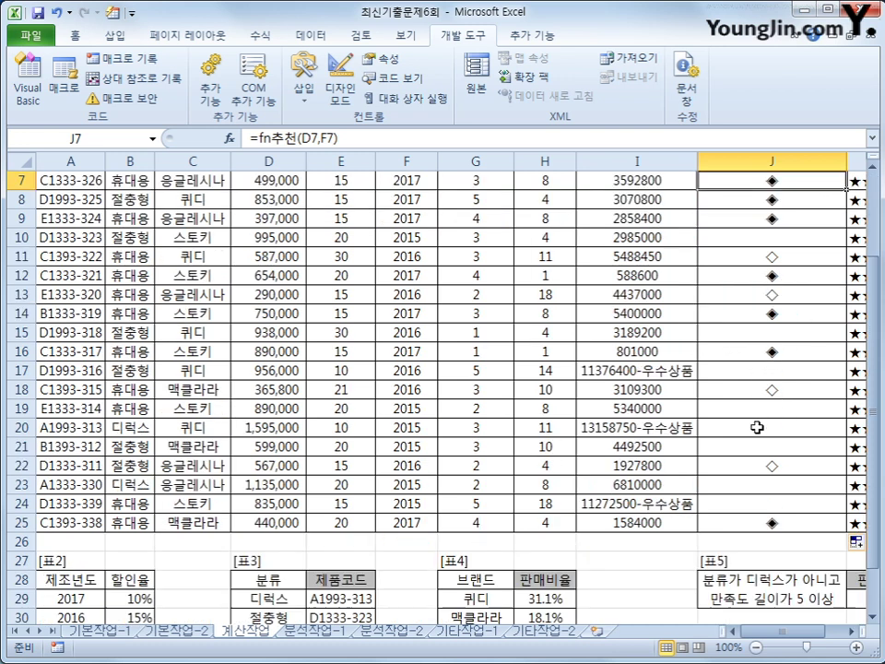
pyautogui.scroll(2, 757, 425)
pyautogui.click(764, 238)
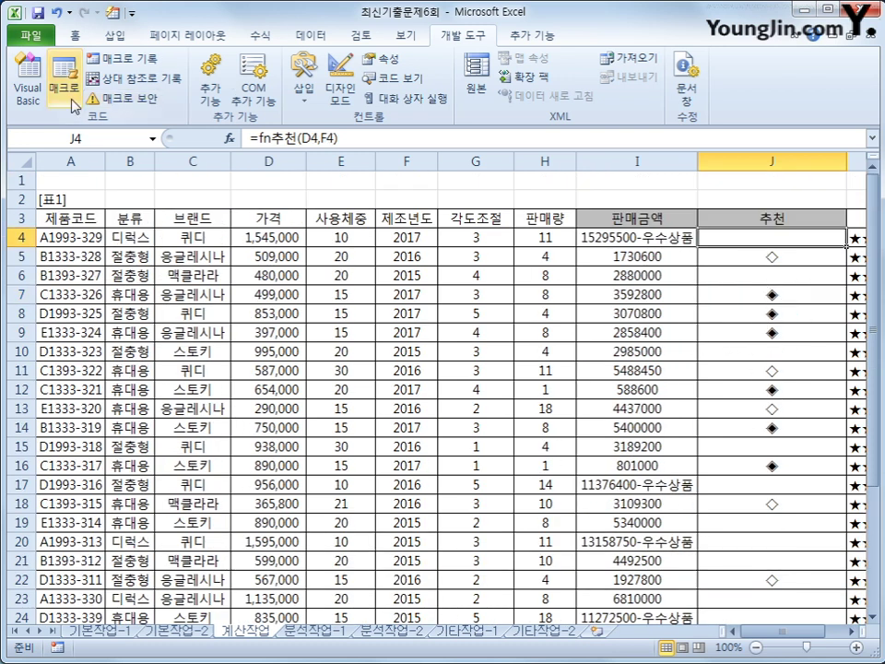
pyautogui.click(27, 81)
pyautogui.moveTo(569, 172); pyautogui.dragTo(561, 200)
pyautogui.click(409, 356)
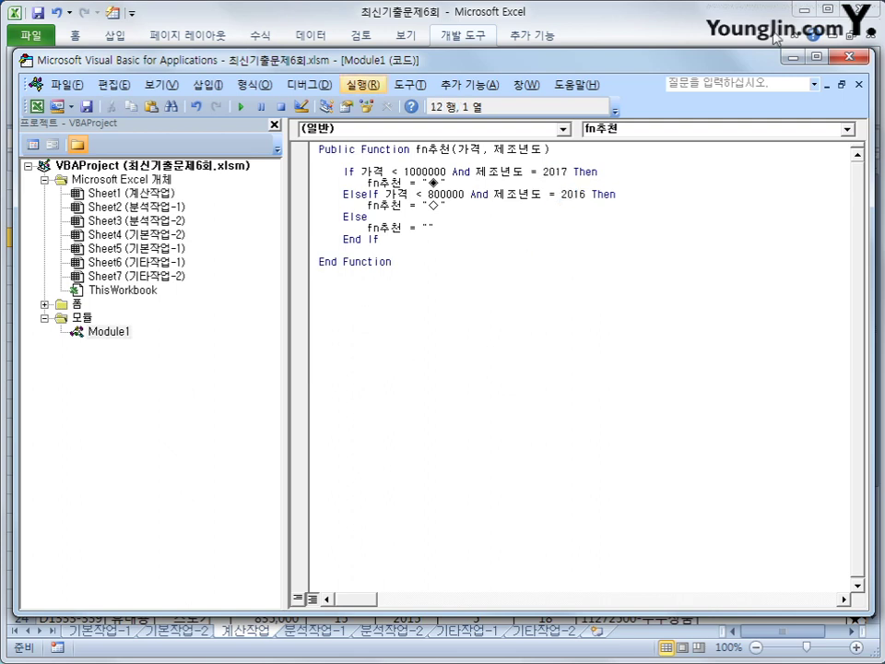
# - Close the code editor and review the 판매량 평균 conditions in [표5] on the 계산작업 sheet
pyautogui.click(854, 57)
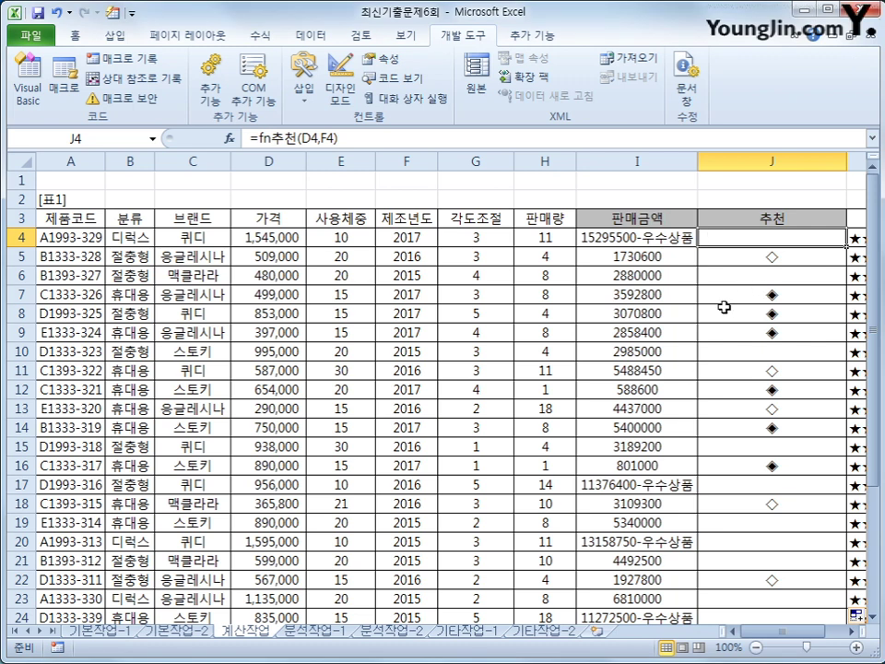
pyautogui.scroll(-3, 673, 382)
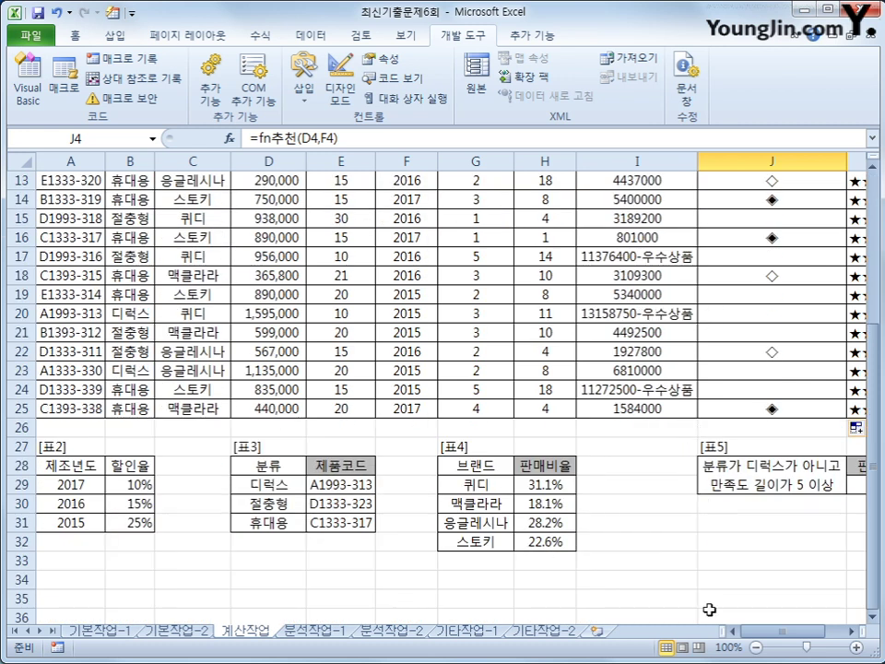
pyautogui.moveTo(752, 643); pyautogui.dragTo(766, 643)
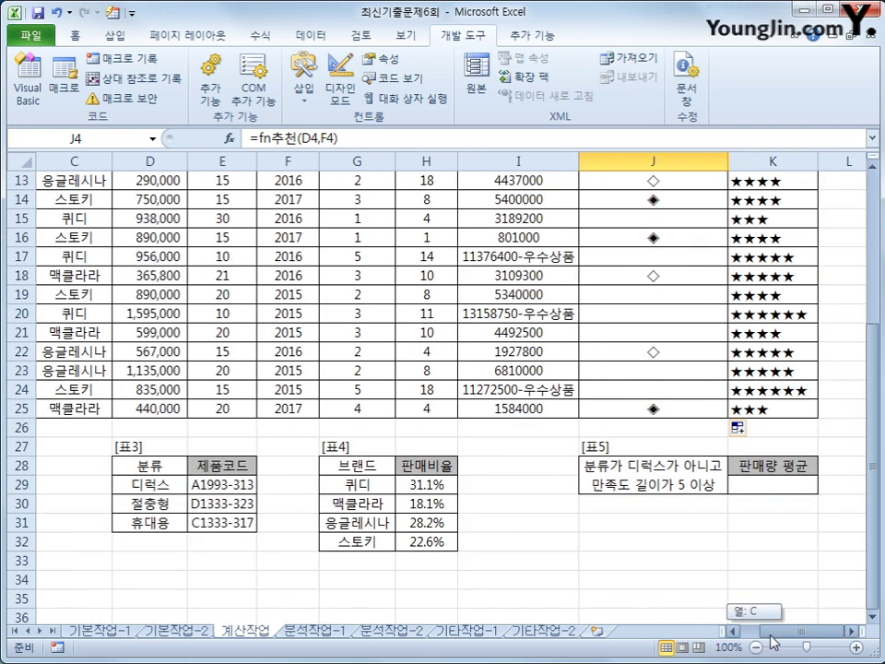
pyautogui.click(768, 483)
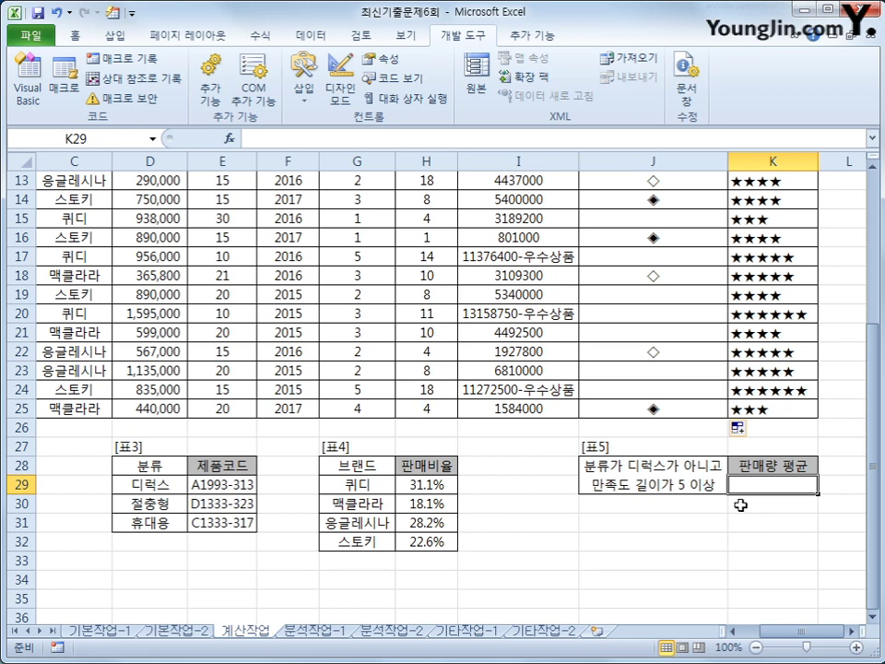
pyautogui.click(706, 476)
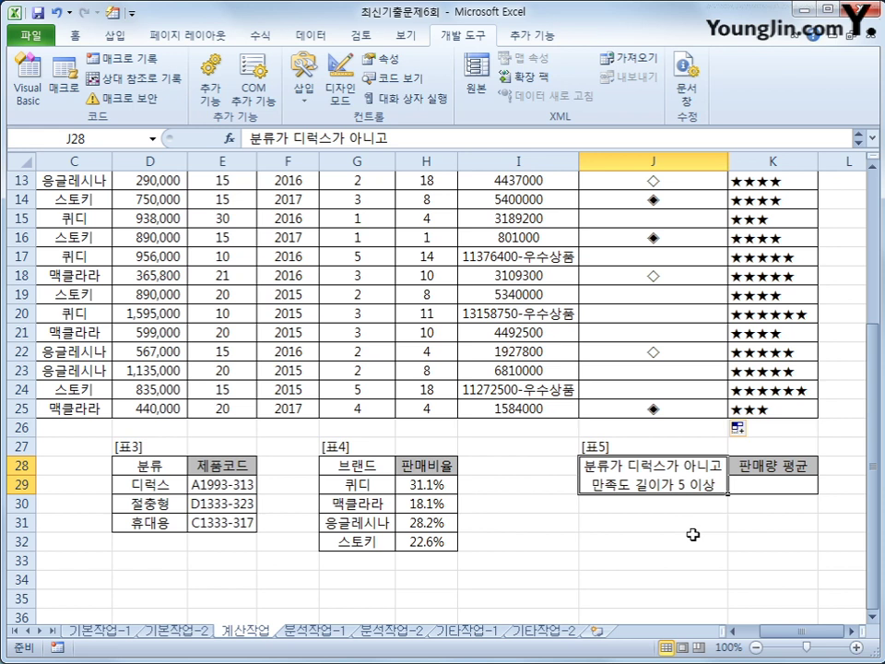
# - Start an AVERAGE formula with a nested IF in the 판매량 평균 cell K29, opening a parenthesis for the first condition
pyautogui.click(763, 487)
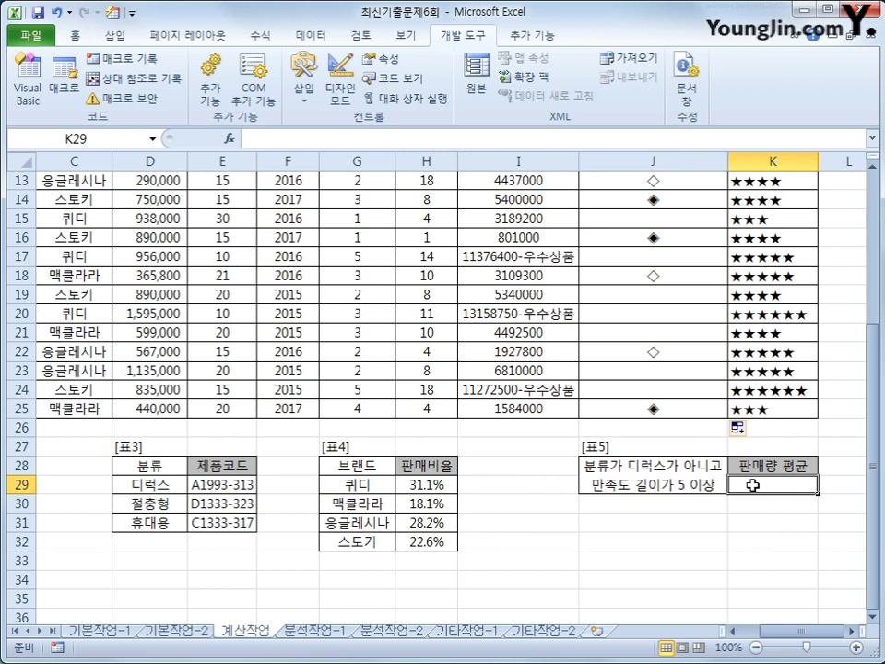
pyautogui.write('=')
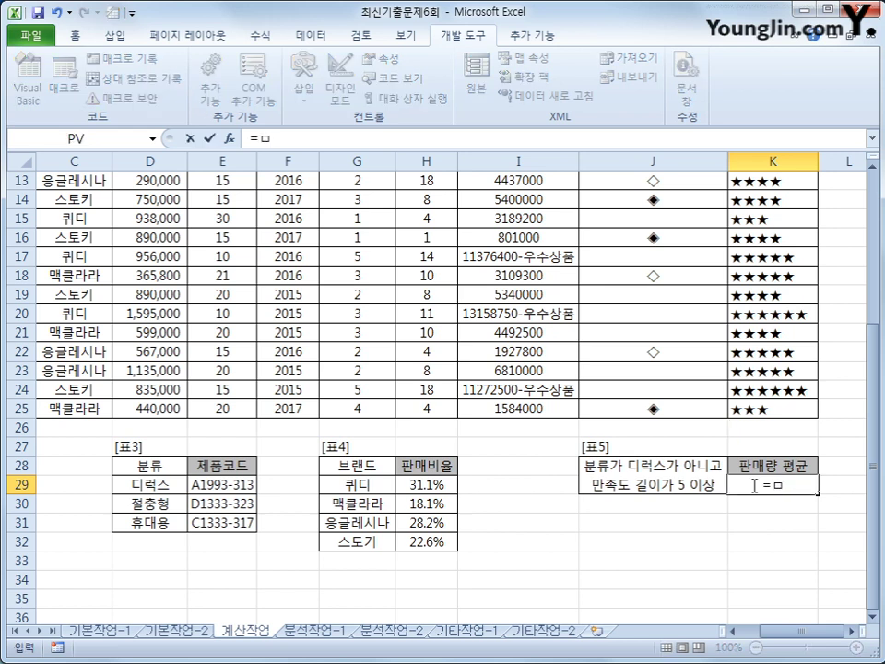
pyautogui.write('a')
pyautogui.press('BackSpace')
pyautogui.write('av')
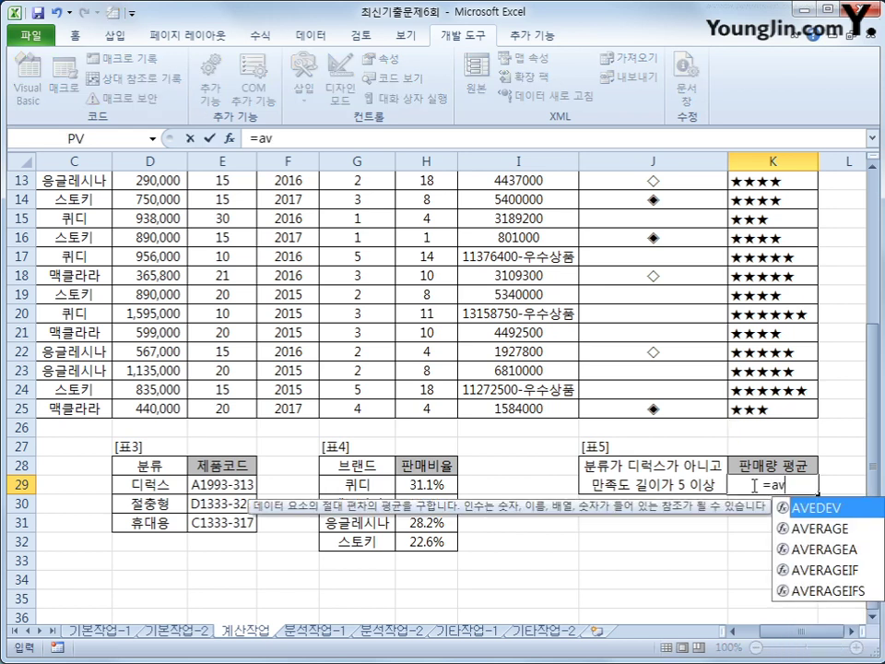
pyautogui.press('Down')
pyautogui.press('Tab')
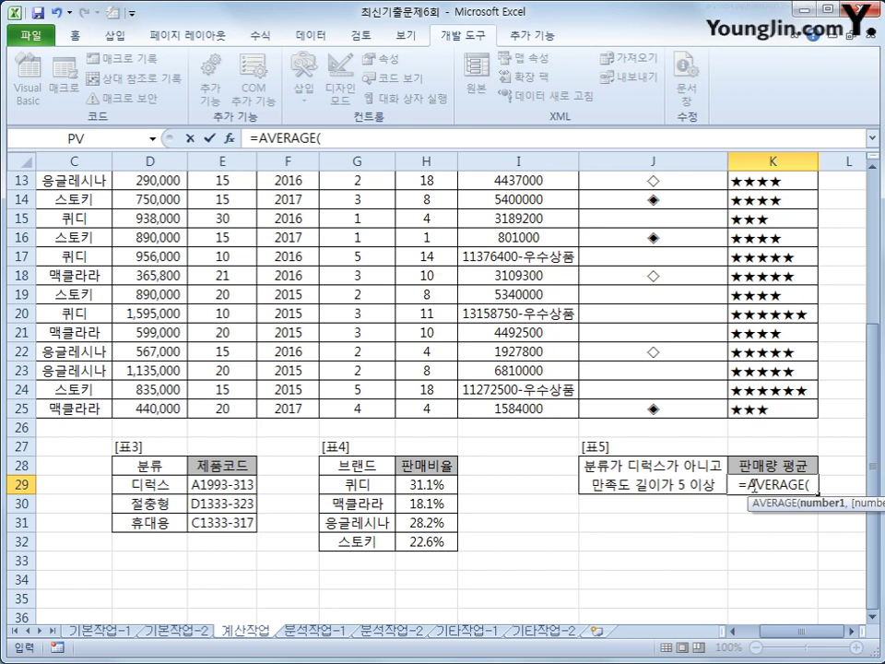
pyautogui.write('if(')
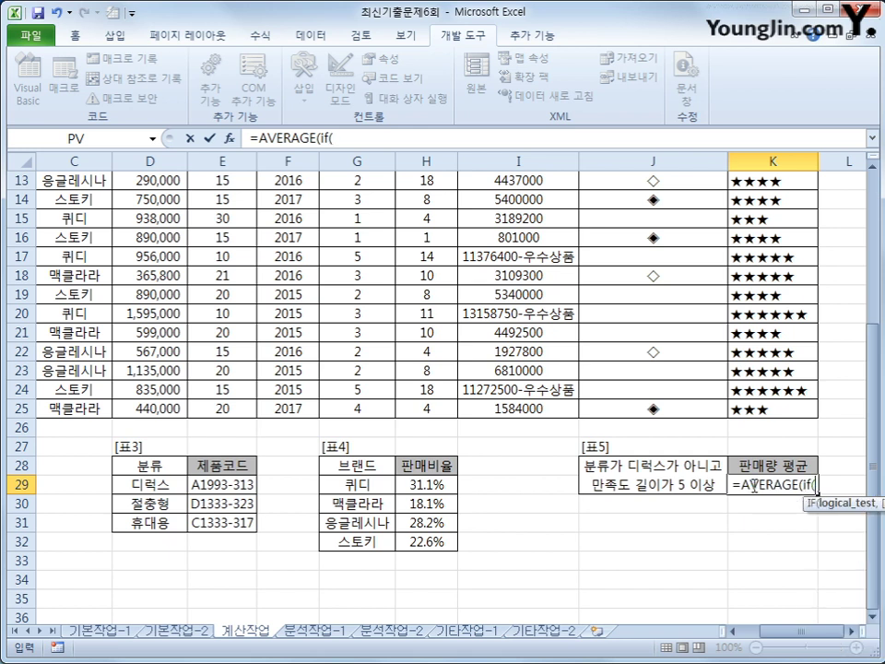
pyautogui.write('(')
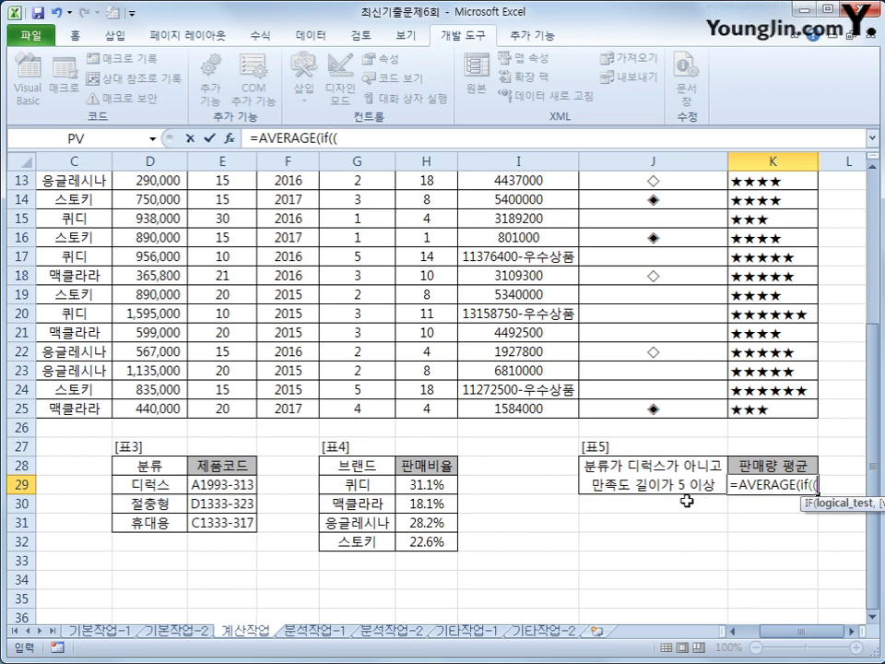
# - Add the first IF condition that the 분류 range $B$4:$B$25 is not equal to "디럭스", using absolute references
pyautogui.scroll(4, 649, 496)
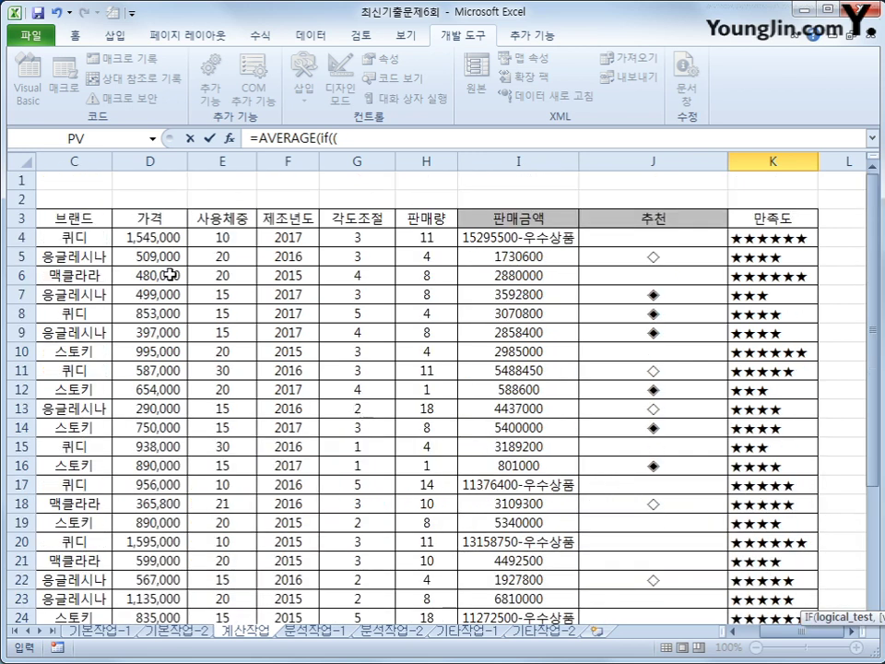
pyautogui.click(757, 634)
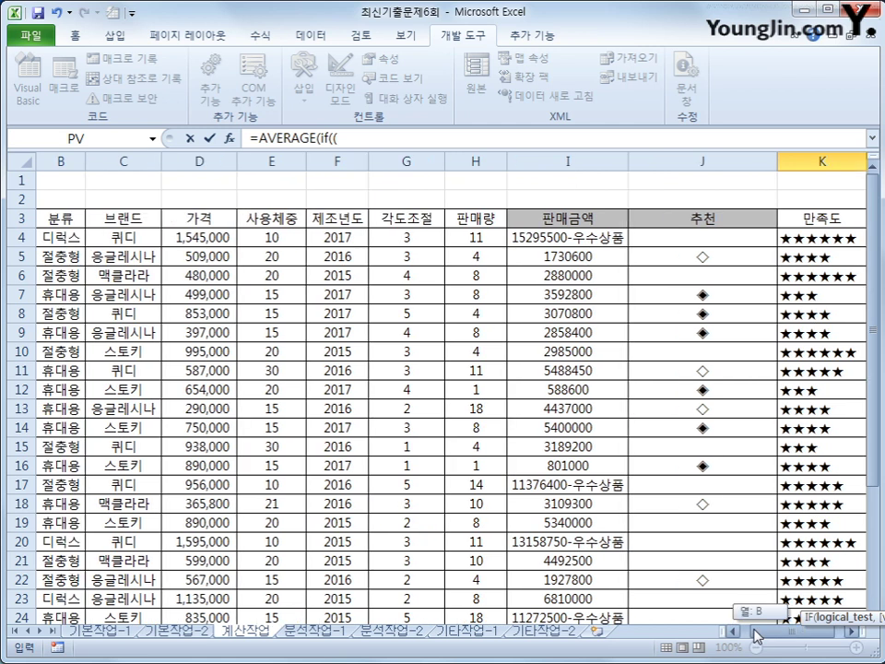
pyautogui.moveTo(71, 234); pyautogui.dragTo(69, 593)
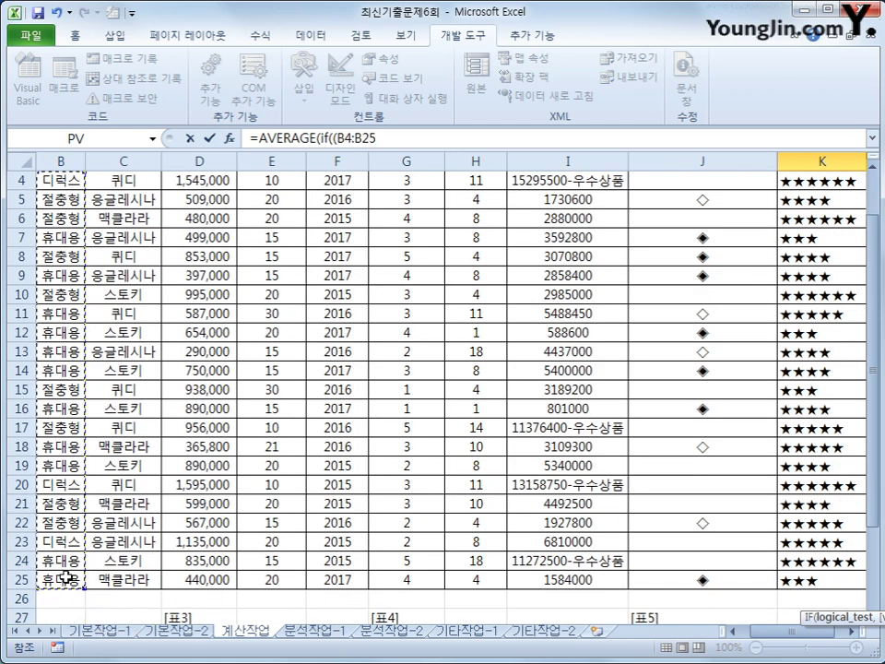
pyautogui.press('F4')
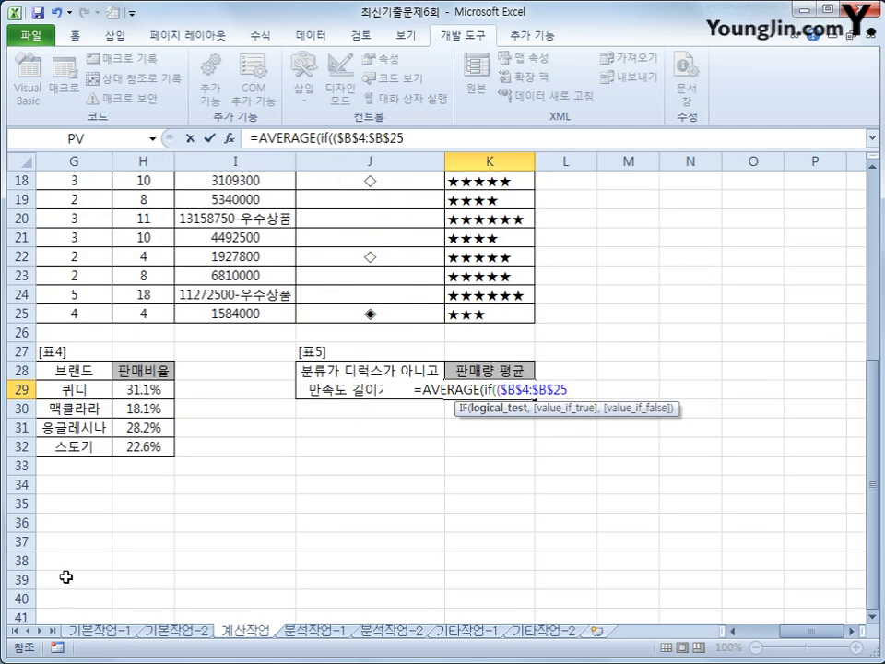
pyautogui.write('<>"')
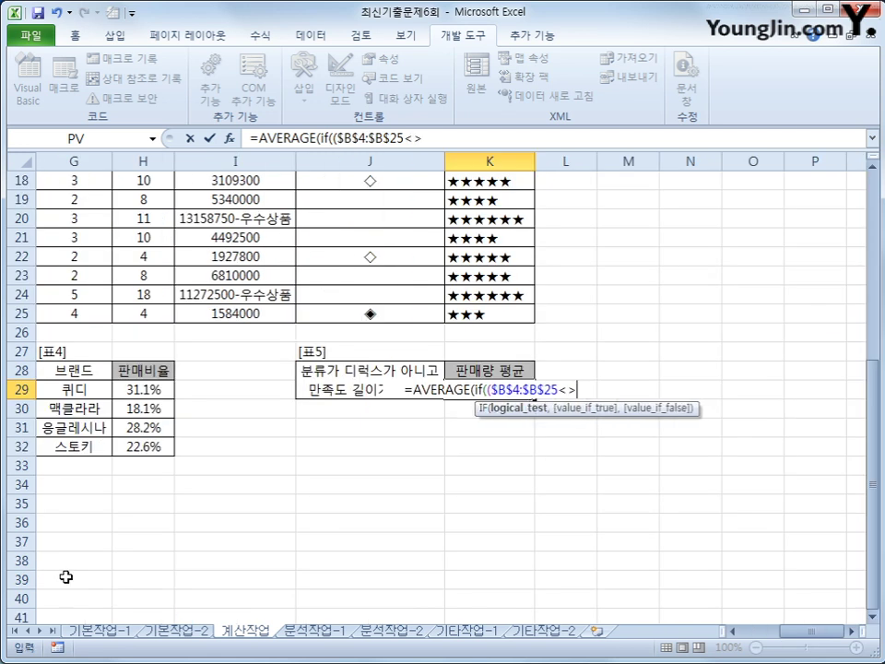
pyautogui.write('el')
pyautogui.press('BackSpace')
pyautogui.press('BackSpace')
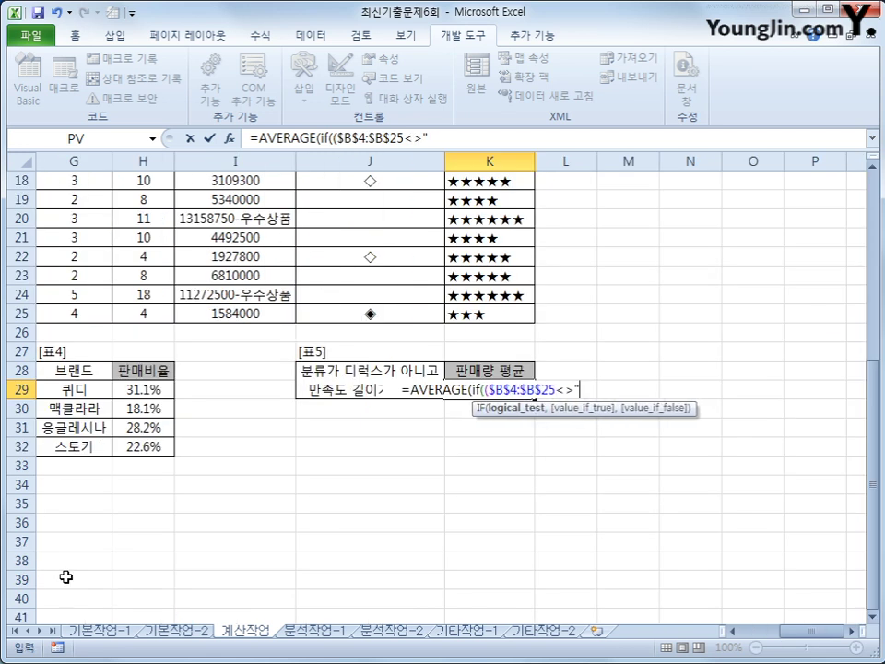
pyautogui.write('디럭스"')
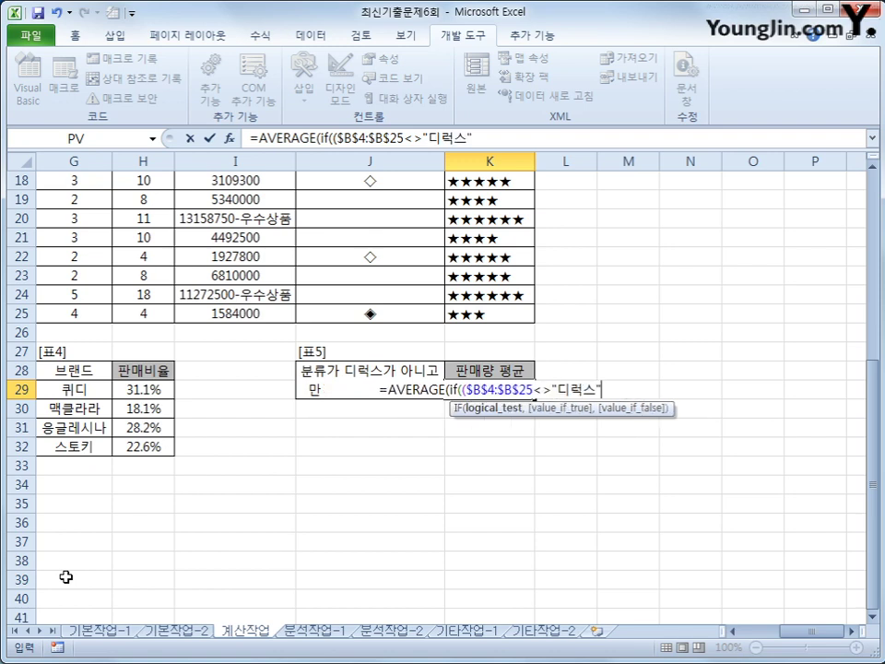
pyautogui.write(')')
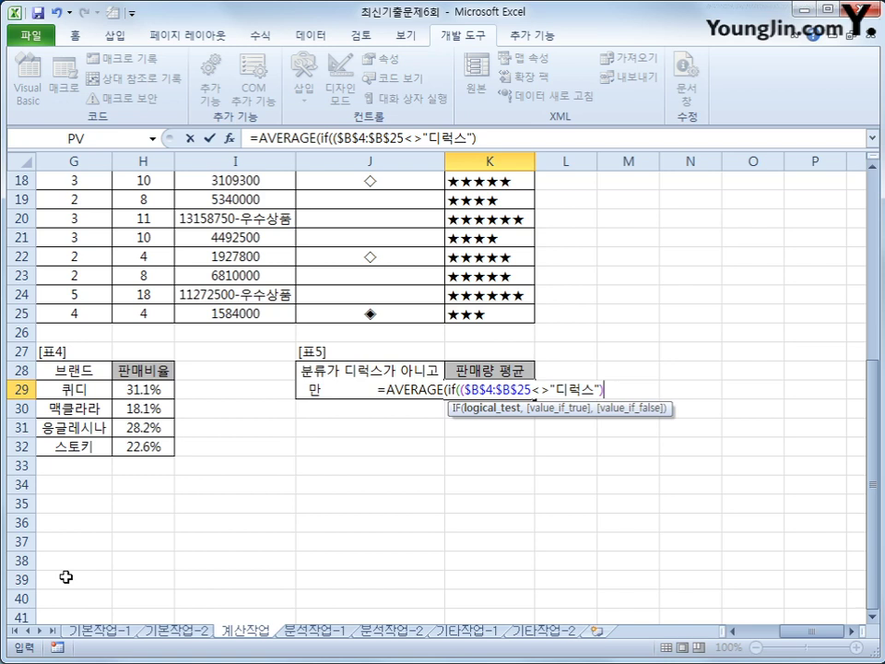
# - Multiply it by a second condition that the LEN of the 만족도 range $K$4:$K$25 is at least 5
pyautogui.write('*')
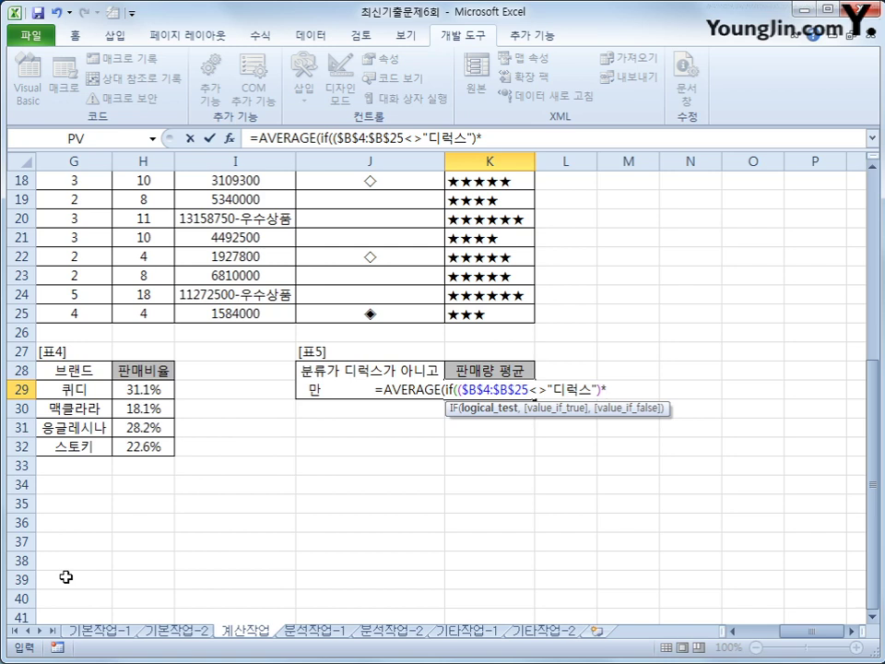
pyautogui.write('(')
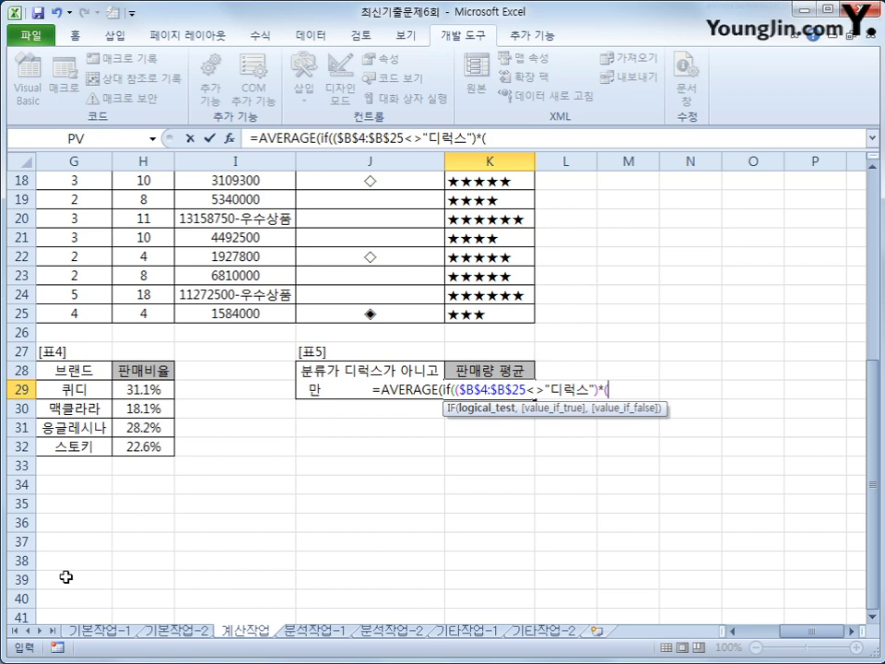
pyautogui.write('두')
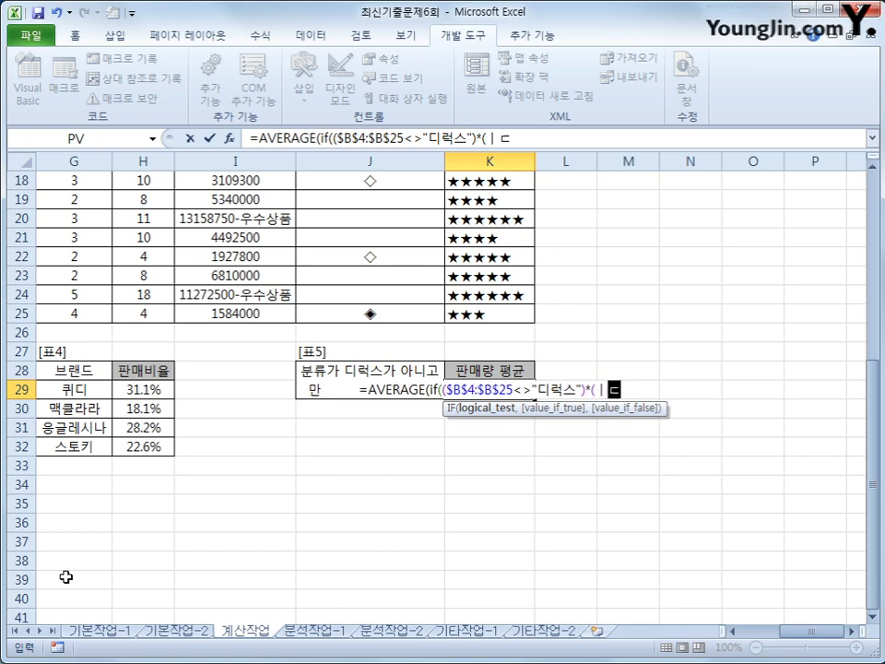
pyautogui.press('BackSpace')
pyautogui.press('BackSpace')
pyautogui.write('len(')
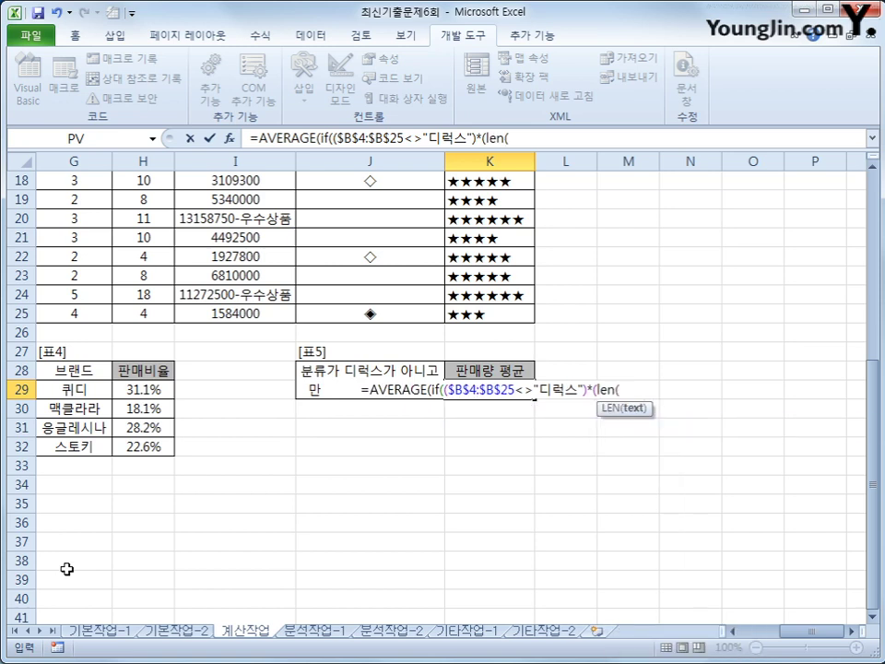
pyautogui.scroll(6, 66, 569)
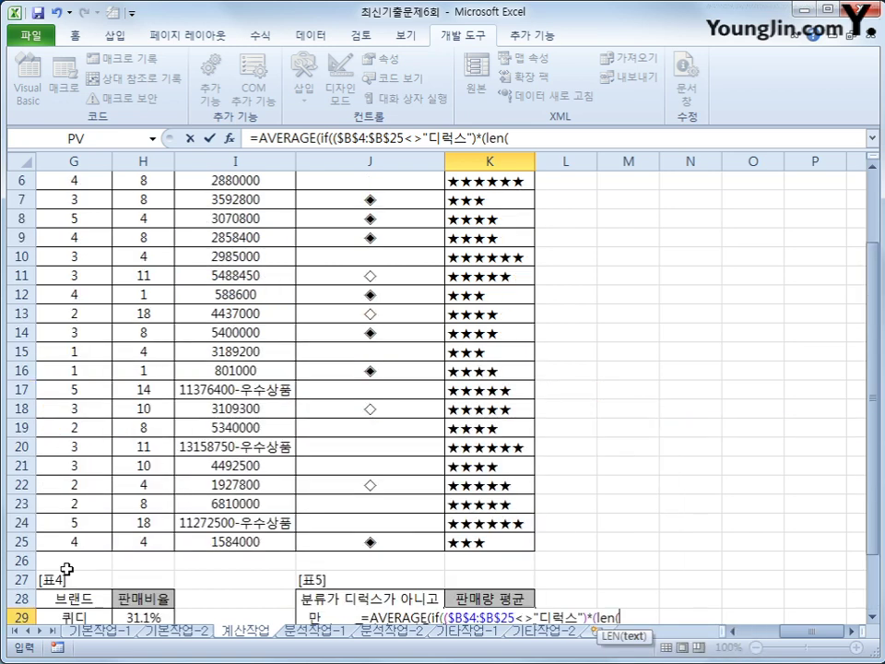
pyautogui.click(484, 240)
pyautogui.moveTo(484, 241); pyautogui.dragTo(486, 585)
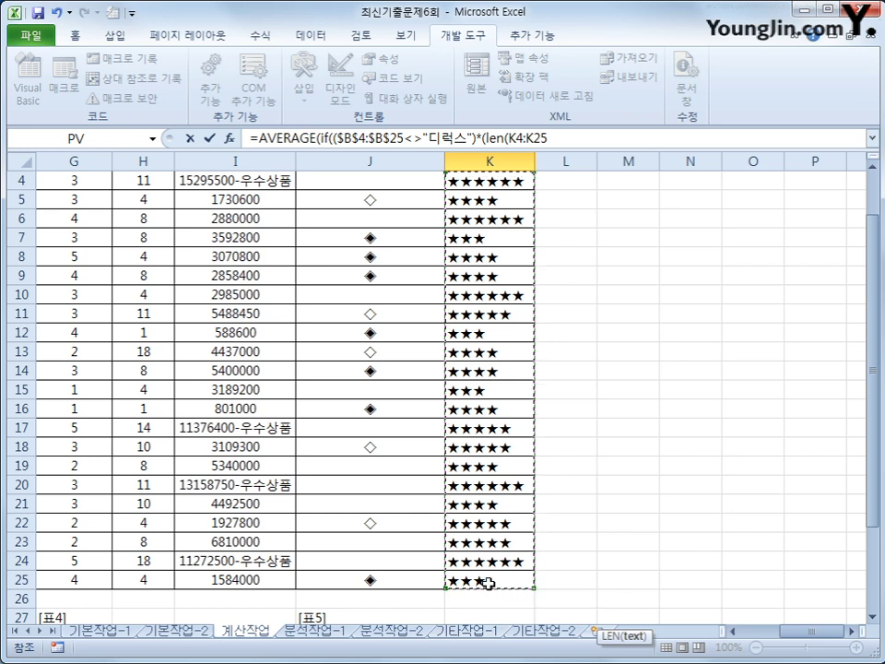
pyautogui.scroll(-2, 671, 560)
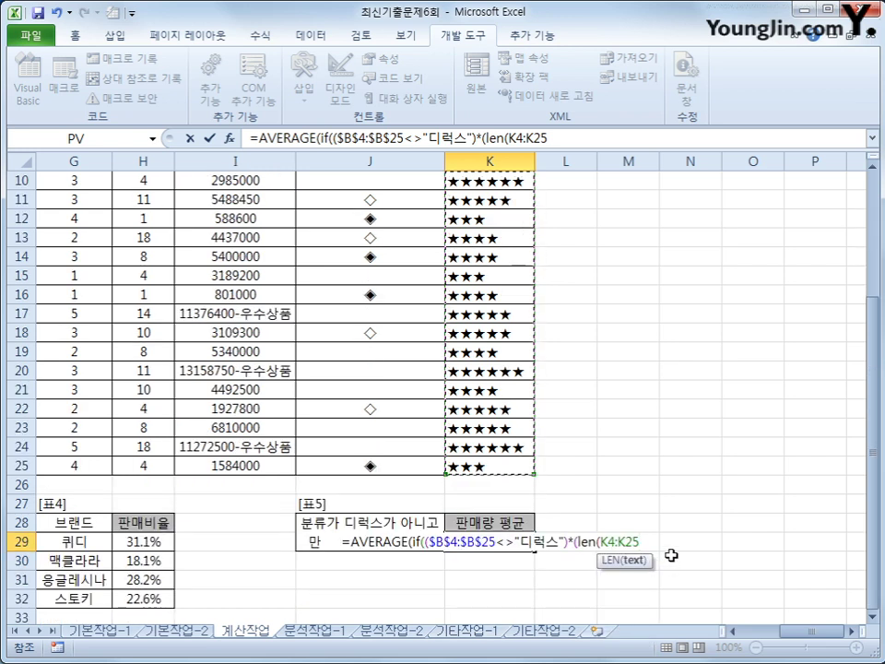
pyautogui.press('F4')
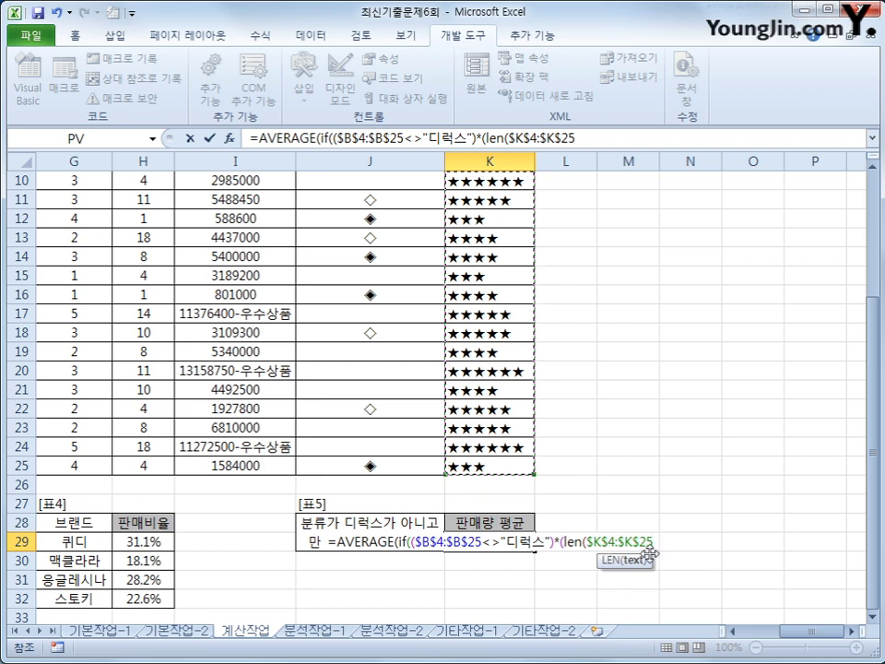
pyautogui.write(')')
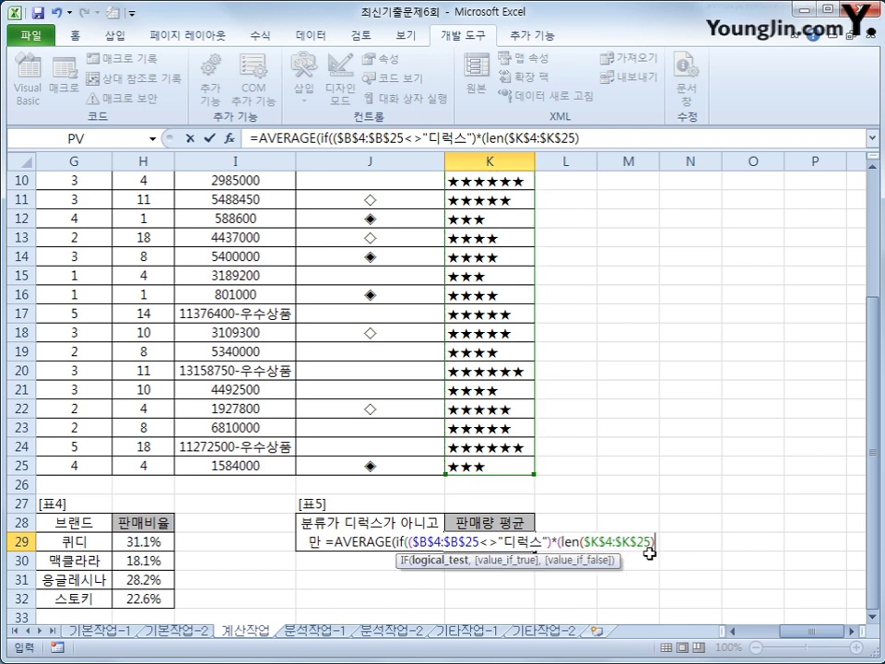
pyautogui.write('>=5)')
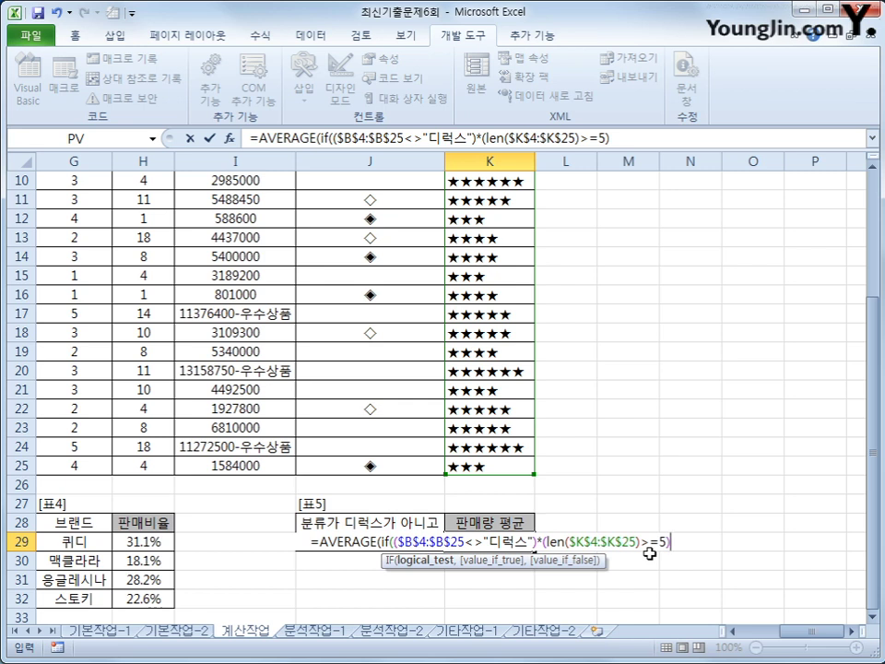
# - Set the IF true value to the 판매량 range $H$4:$H$25 with absolute references, close both functions, and enter it as an array formula
pyautogui.write(',')
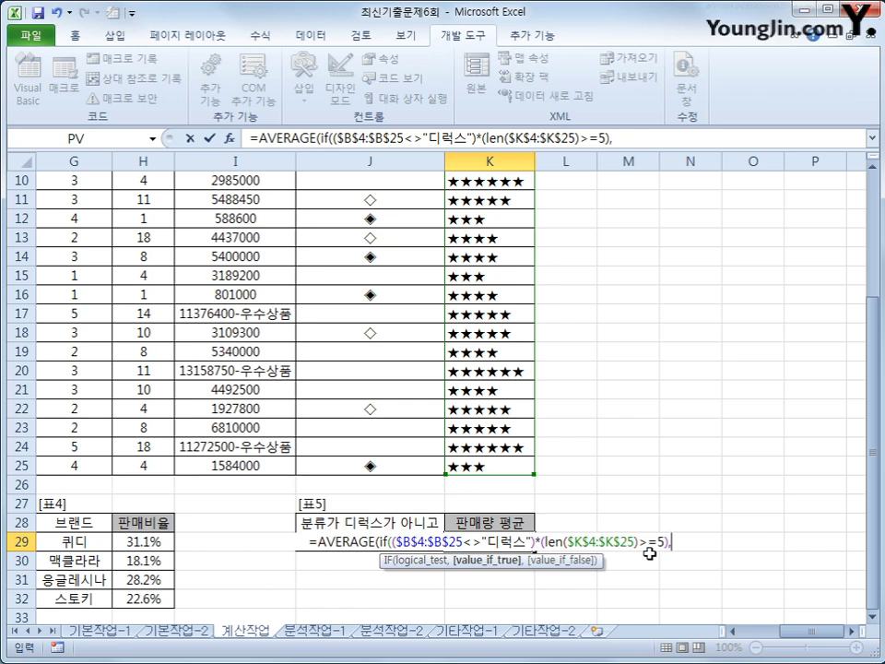
pyautogui.scroll(3, 628, 460)
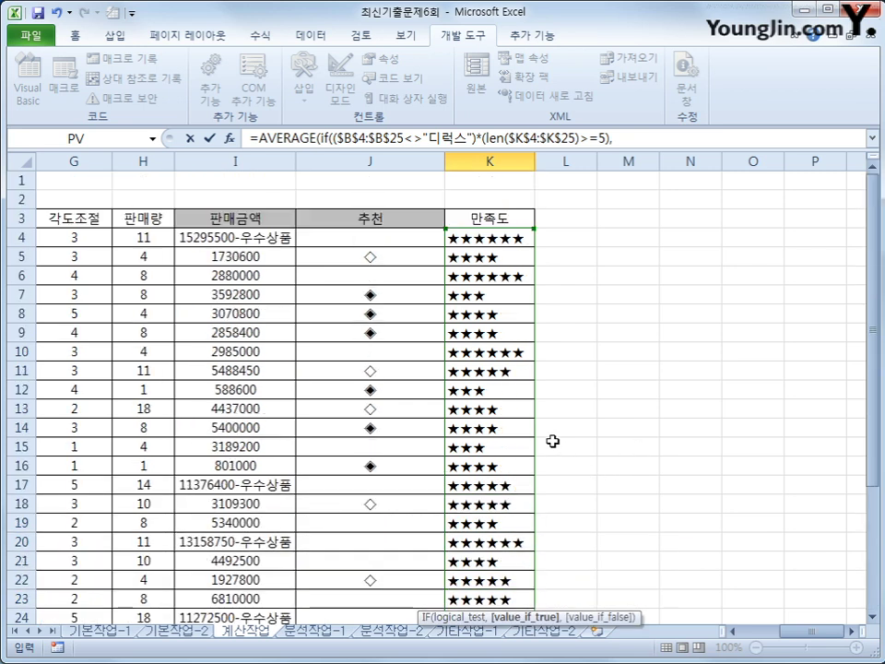
pyautogui.moveTo(144, 238); pyautogui.dragTo(164, 577)
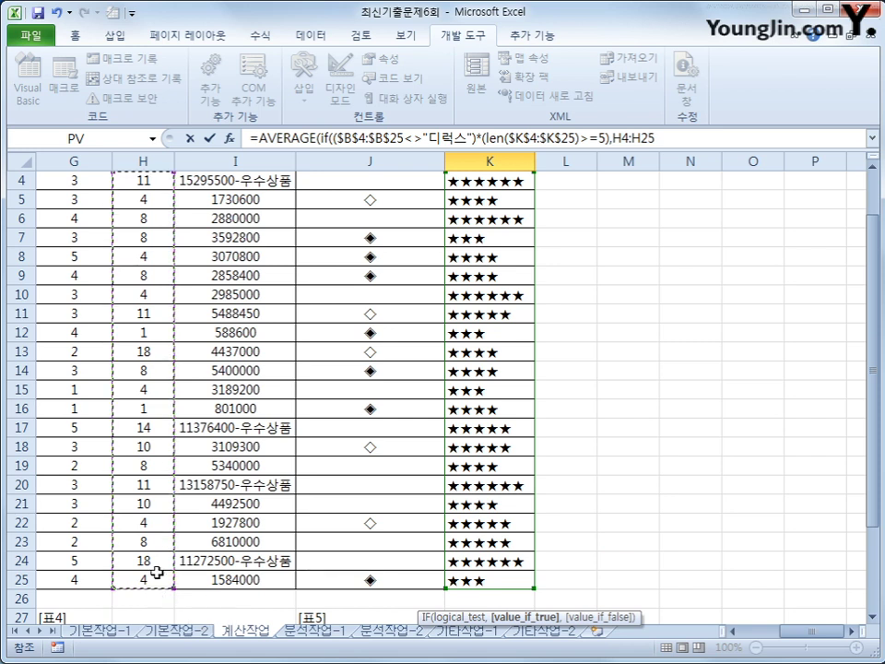
pyautogui.press('F4')
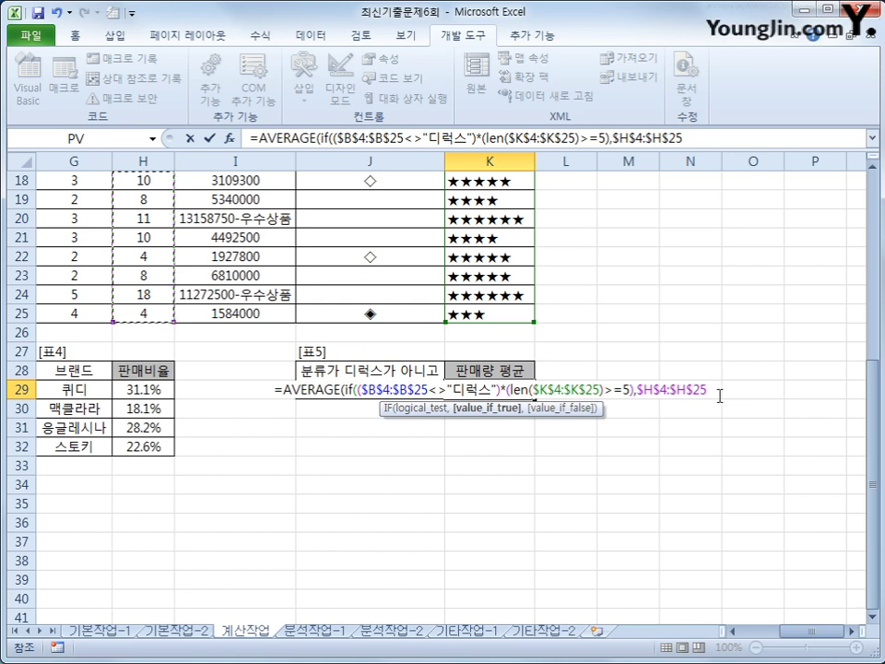
pyautogui.write(')')
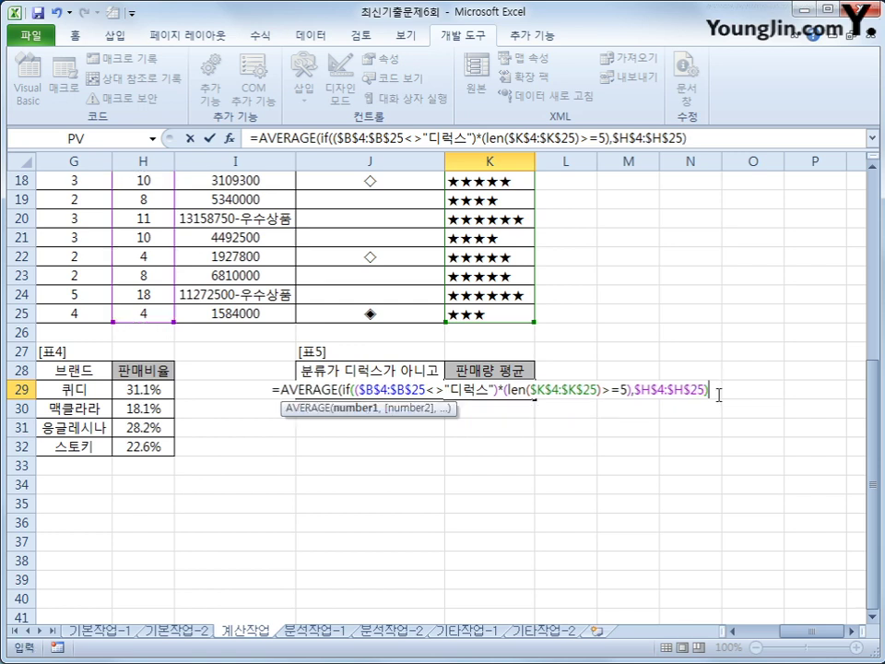
pyautogui.write(')')
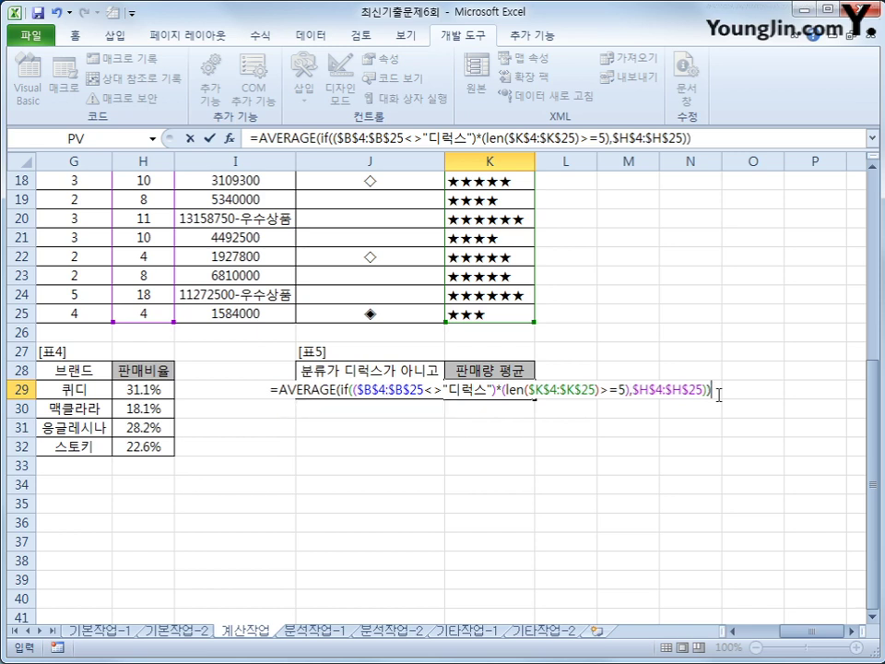
pyautogui.hotkey('ctrl', 'shift', 'Return')
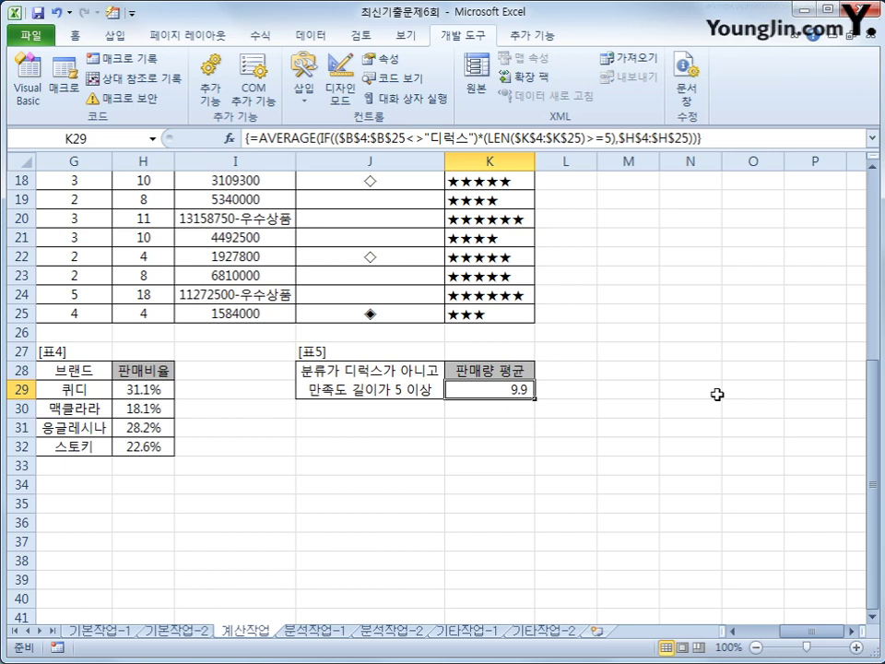
# - Insert a pivot table from the $A$1:$I$30 data on the 분석작업-1 sheet, placing it in that existing worksheet at K4
pyautogui.moveTo(793, 634); pyautogui.dragTo(751, 636)
pyautogui.scroll(3, 645, 523)
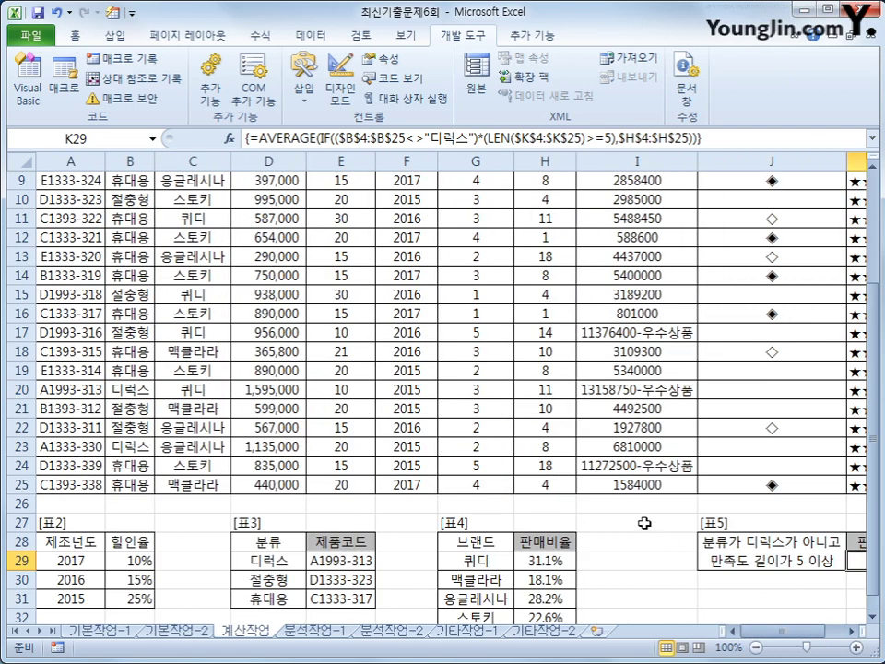
pyautogui.click(314, 630)
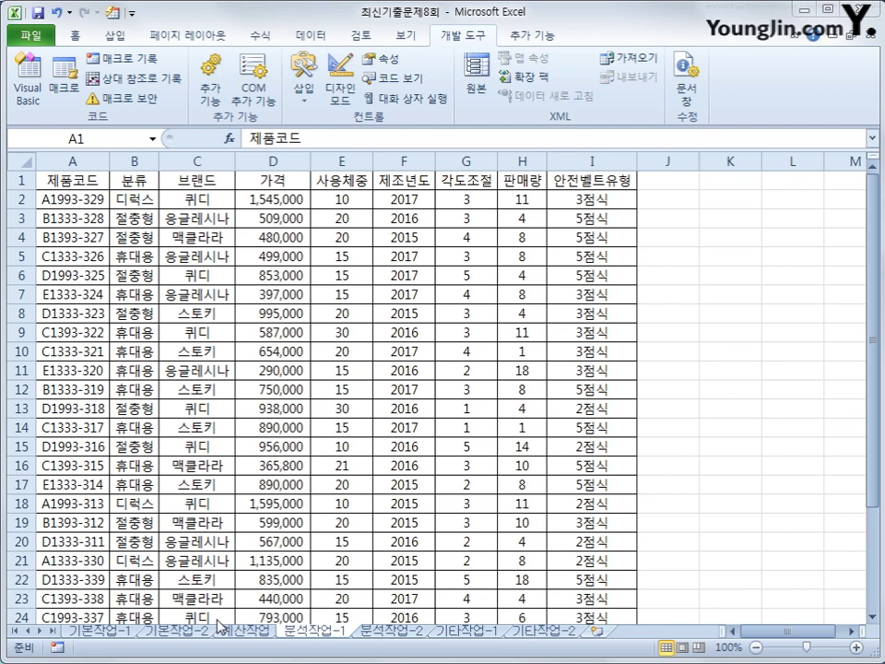
pyautogui.click(72, 175)
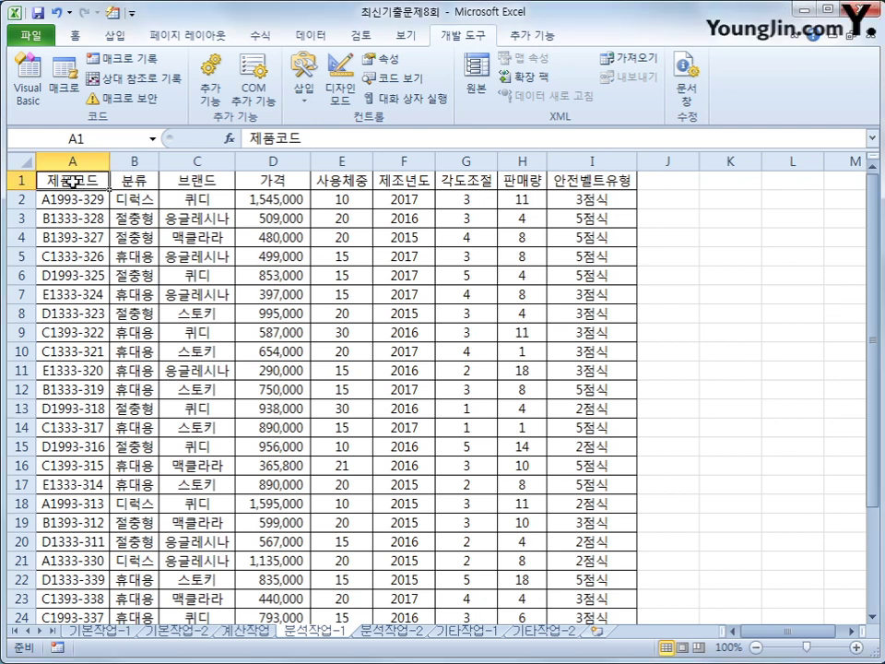
pyautogui.click(112, 35)
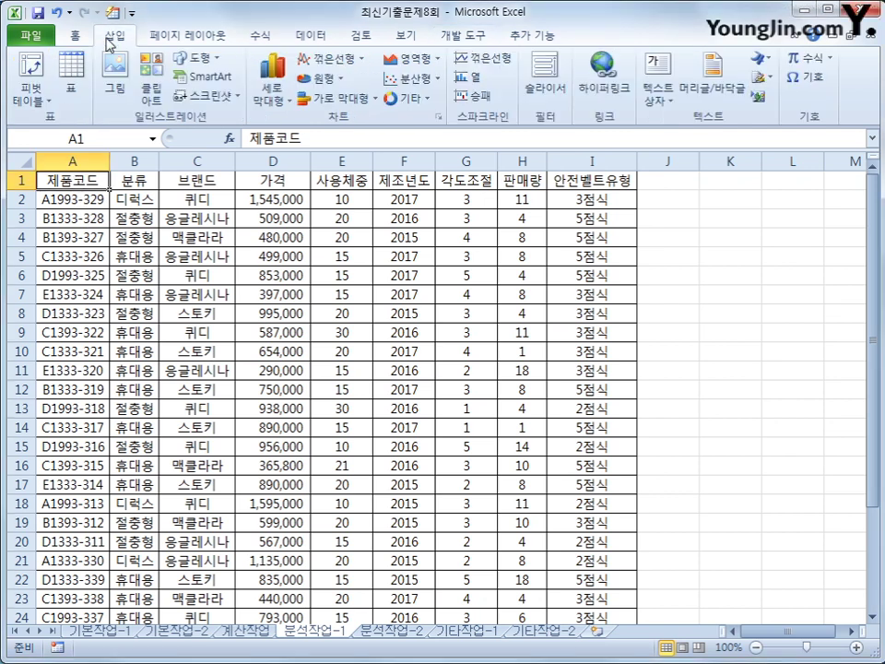
pyautogui.click(31, 69)
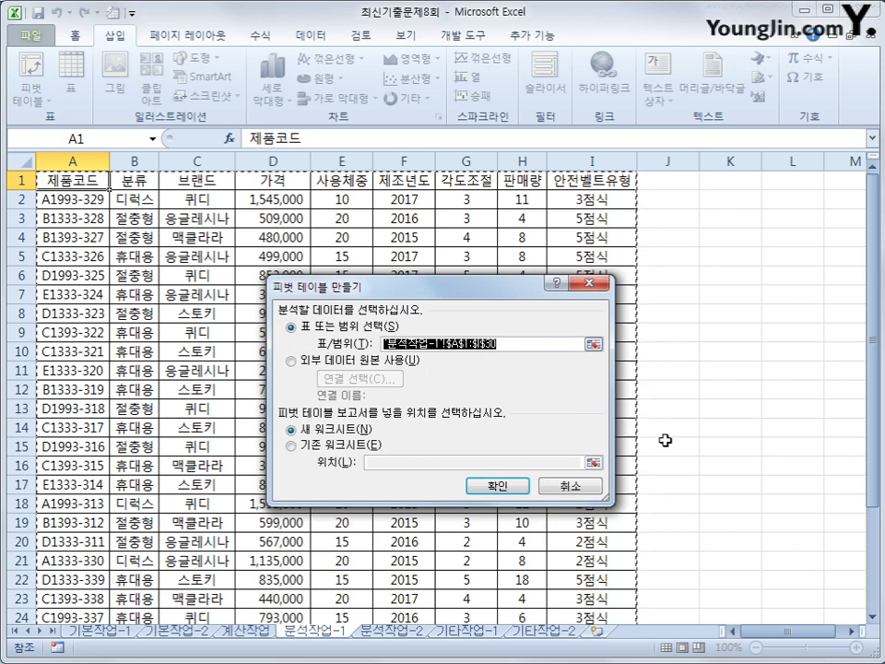
pyautogui.scroll(-3, 674, 449)
pyautogui.scroll(3, 676, 449)
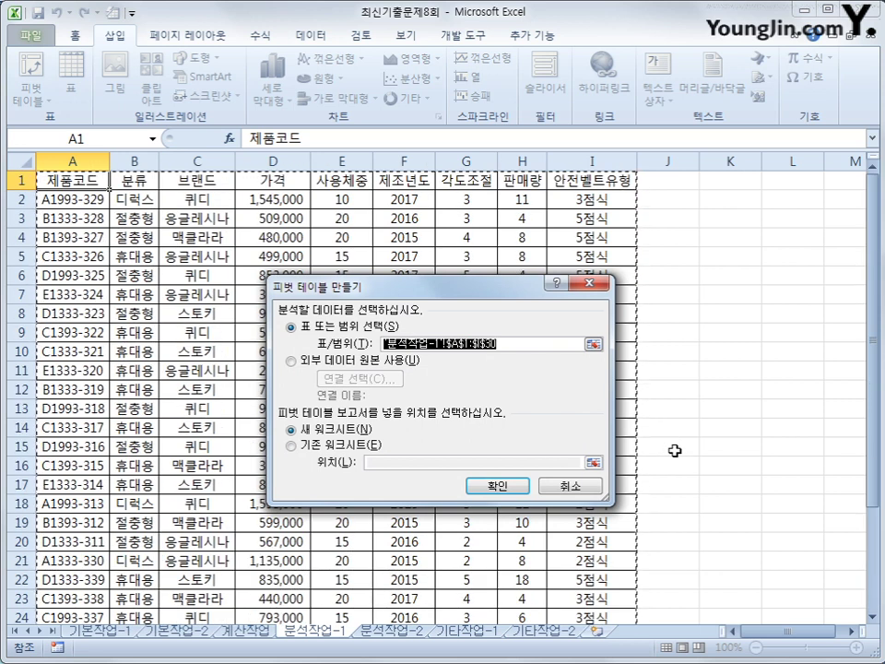
pyautogui.click(341, 445)
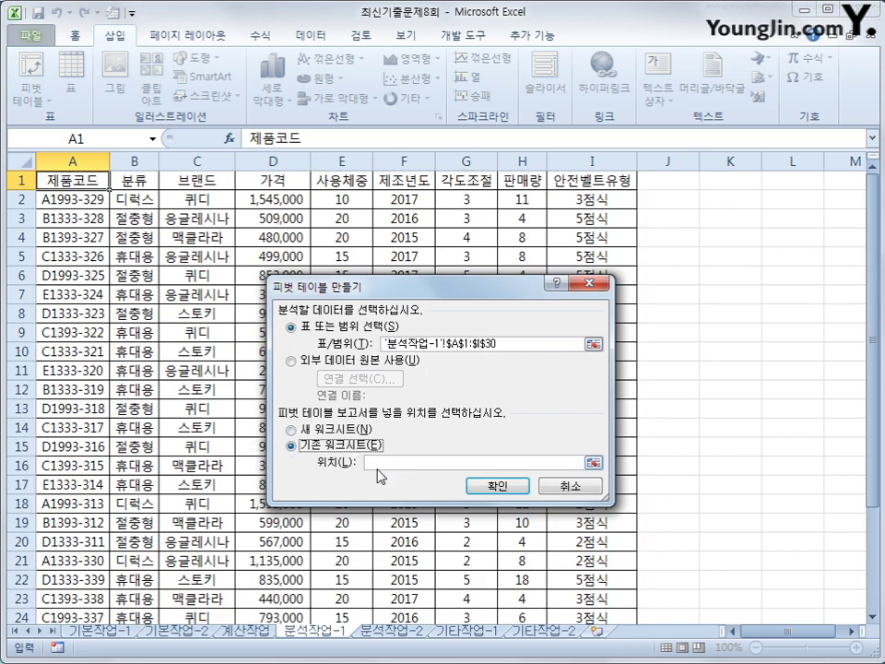
pyautogui.click(383, 464)
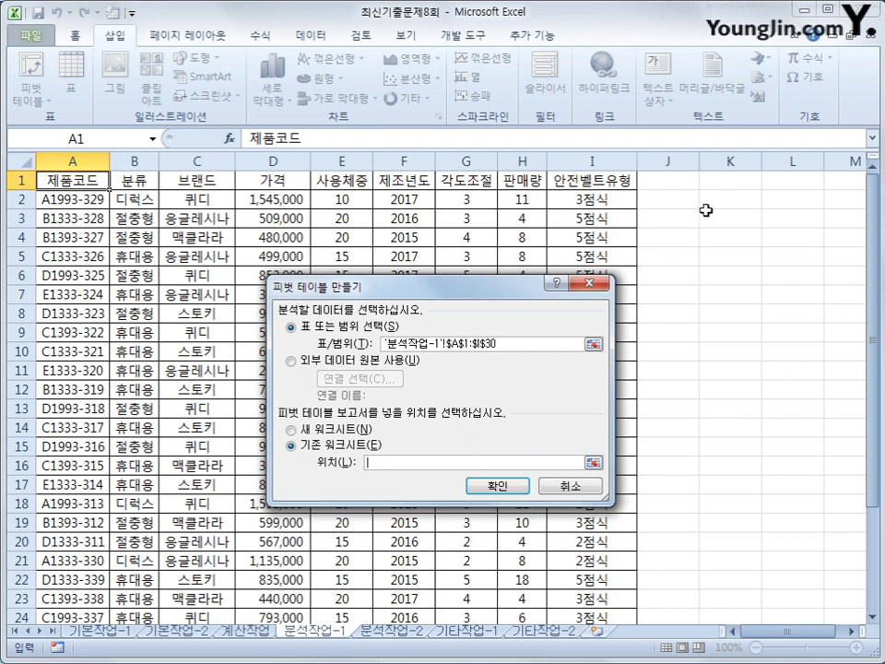
pyautogui.click(722, 240)
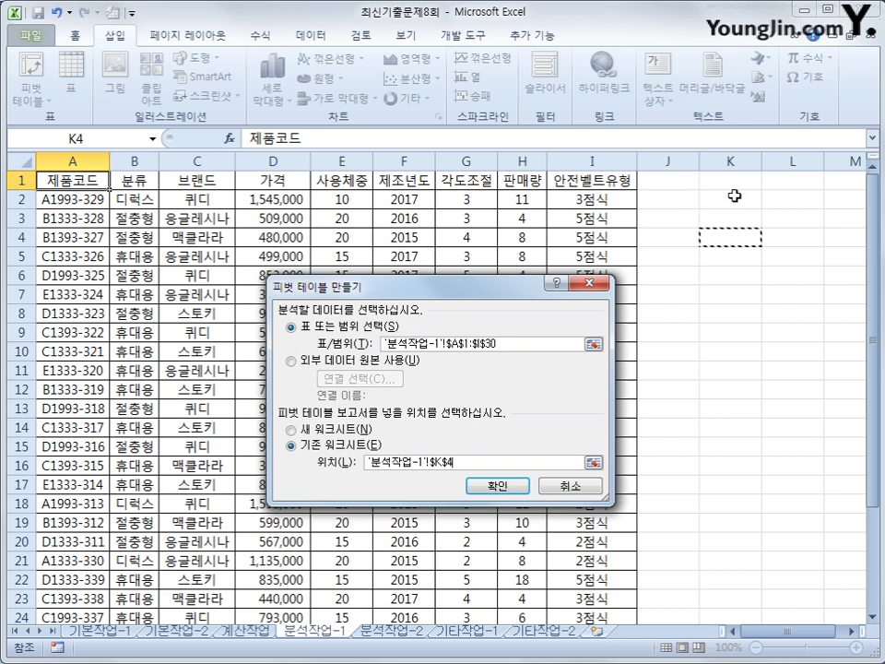
pyautogui.click(503, 494)
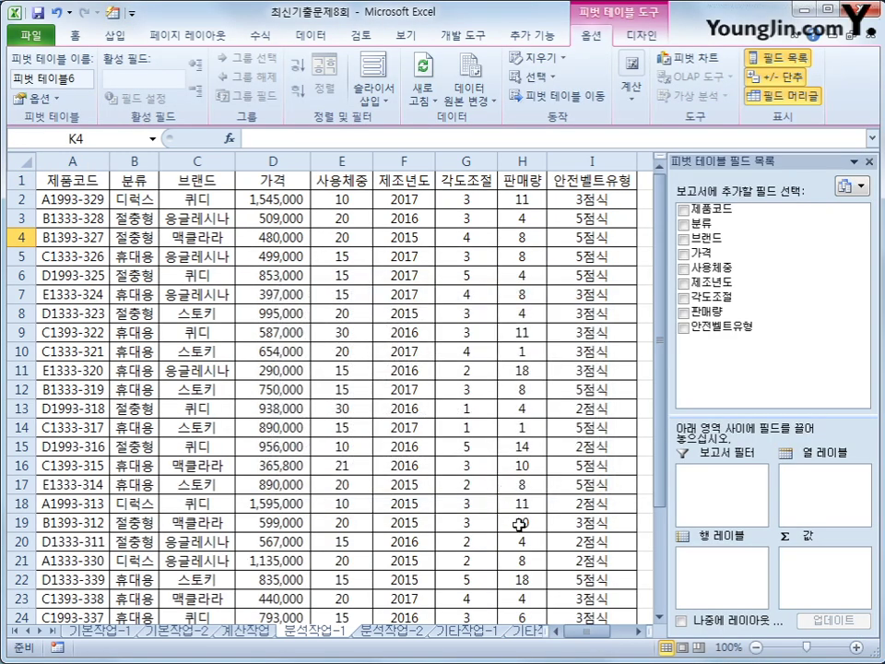
# - Assign 분류 to the pivot table's report filter, 안전벨트유형 and 브랜드 to the row labels, and 판매량 and 가격 to the values
pyautogui.click(638, 632)
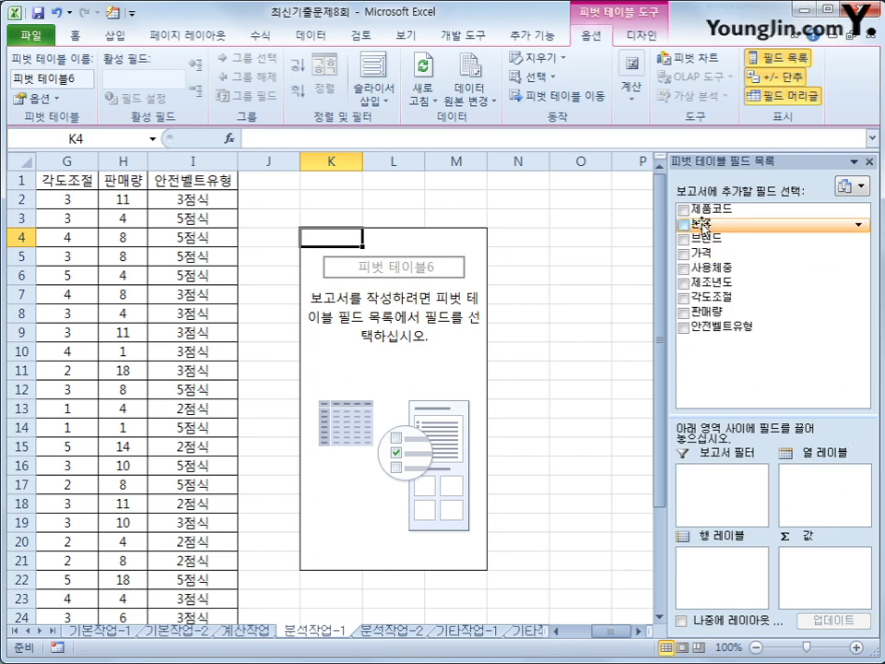
pyautogui.moveTo(702, 227); pyautogui.dragTo(737, 507)
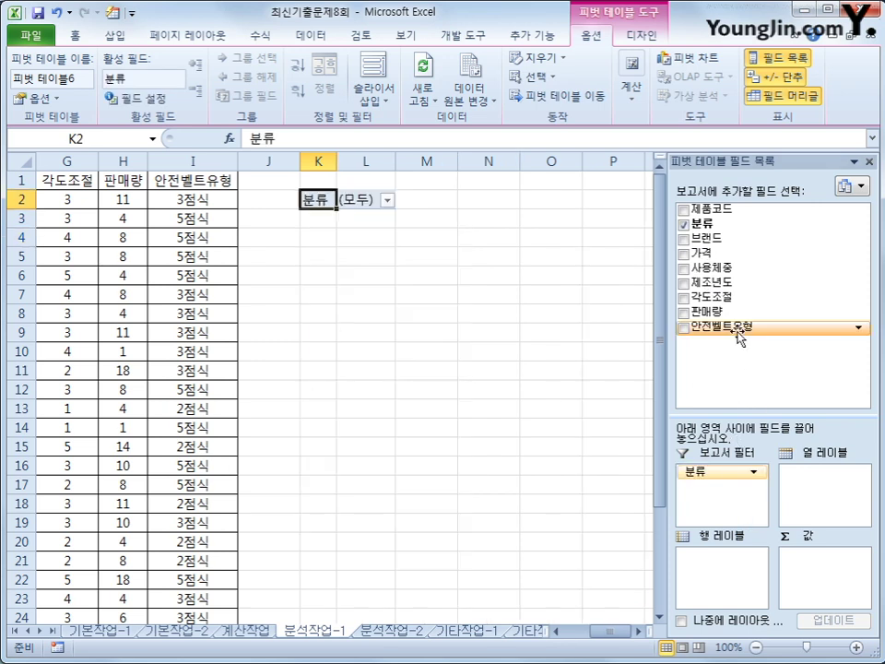
pyautogui.moveTo(686, 328); pyautogui.dragTo(750, 595)
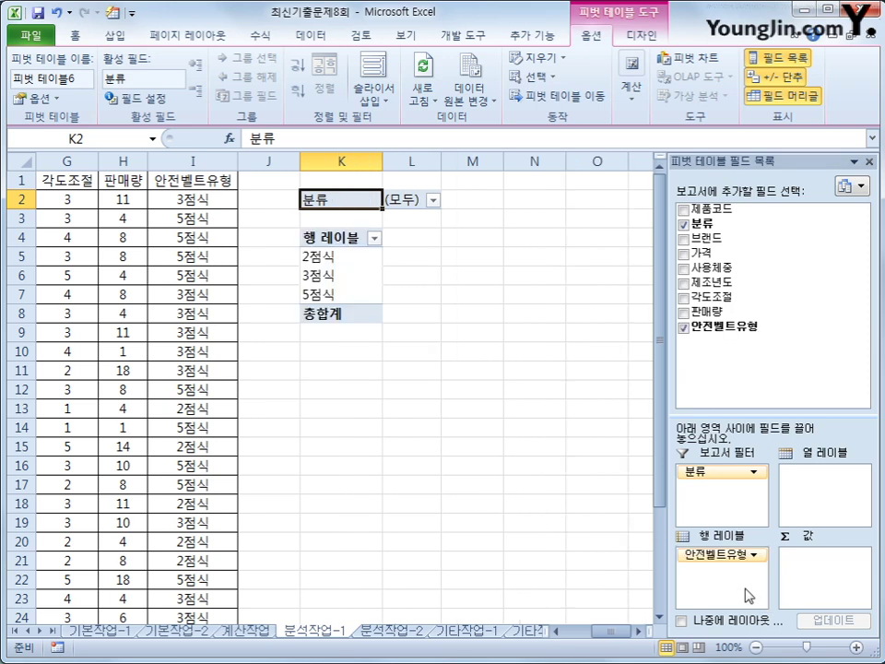
pyautogui.moveTo(711, 238); pyautogui.dragTo(736, 587)
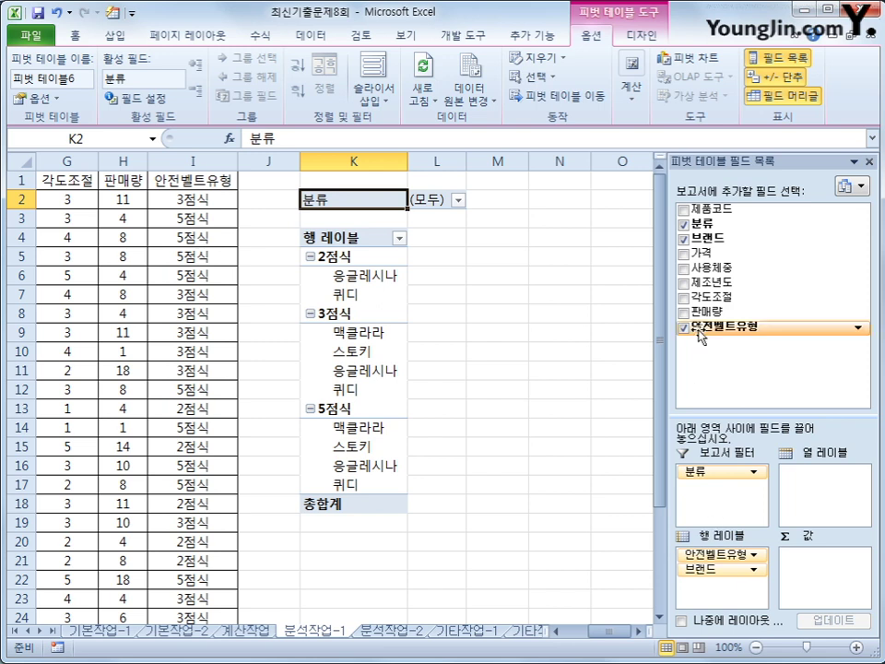
pyautogui.moveTo(740, 315); pyautogui.dragTo(811, 578)
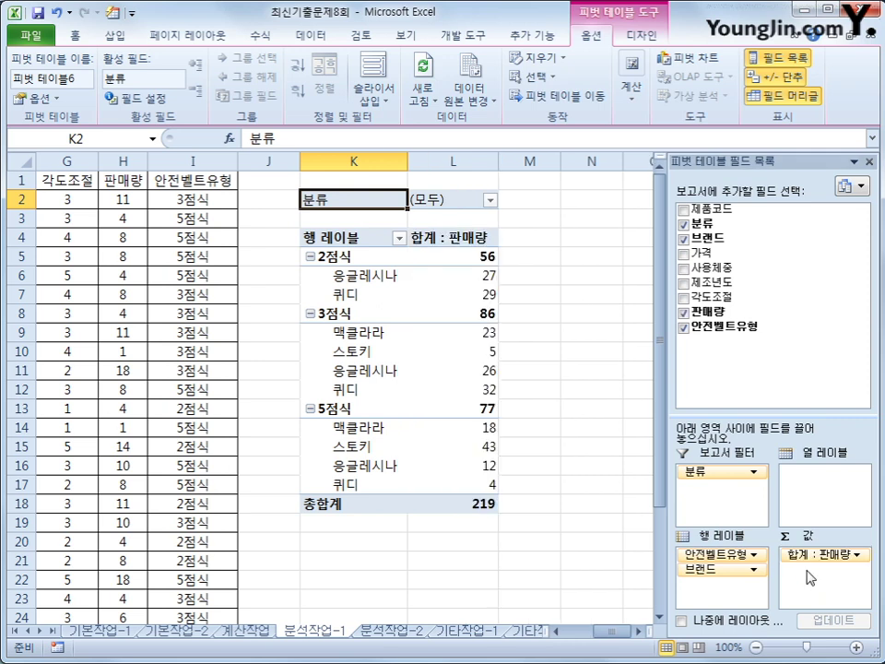
pyautogui.moveTo(835, 252); pyautogui.dragTo(813, 577)
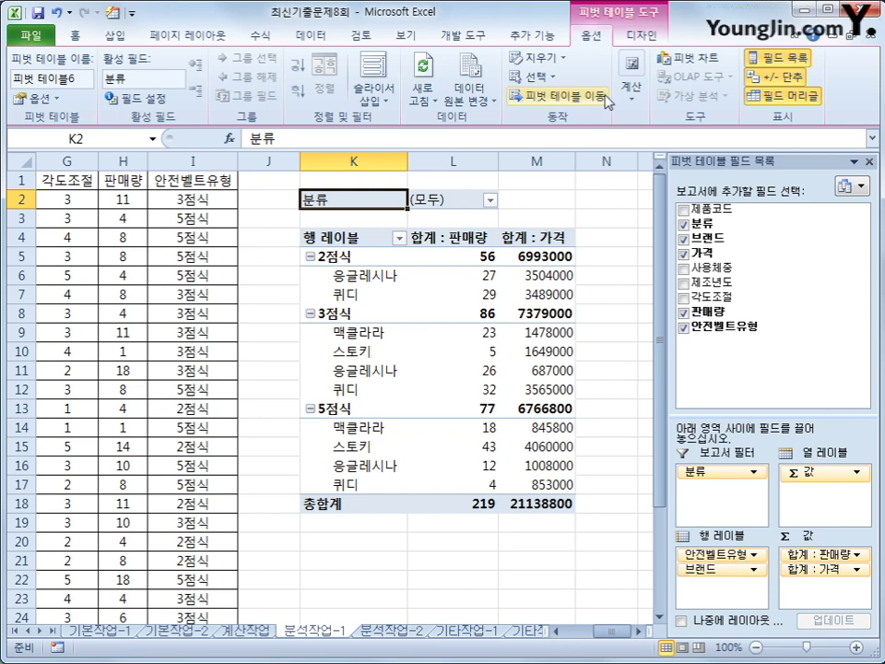
# - Change the pivot table's report layout to tabular form (테이블 형식으로 표시)
pyautogui.click(643, 37)
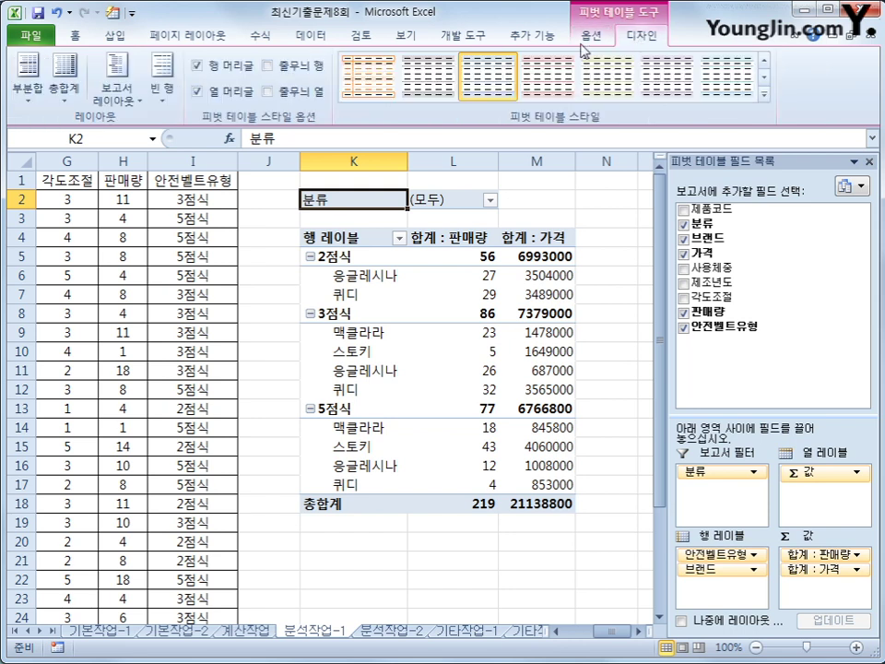
pyautogui.click(119, 104)
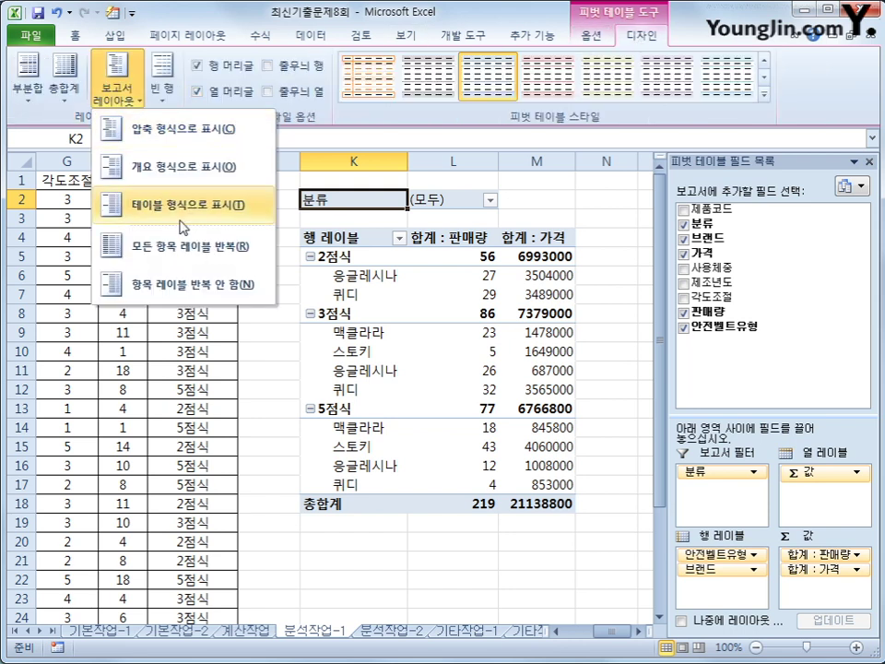
pyautogui.click(182, 212)
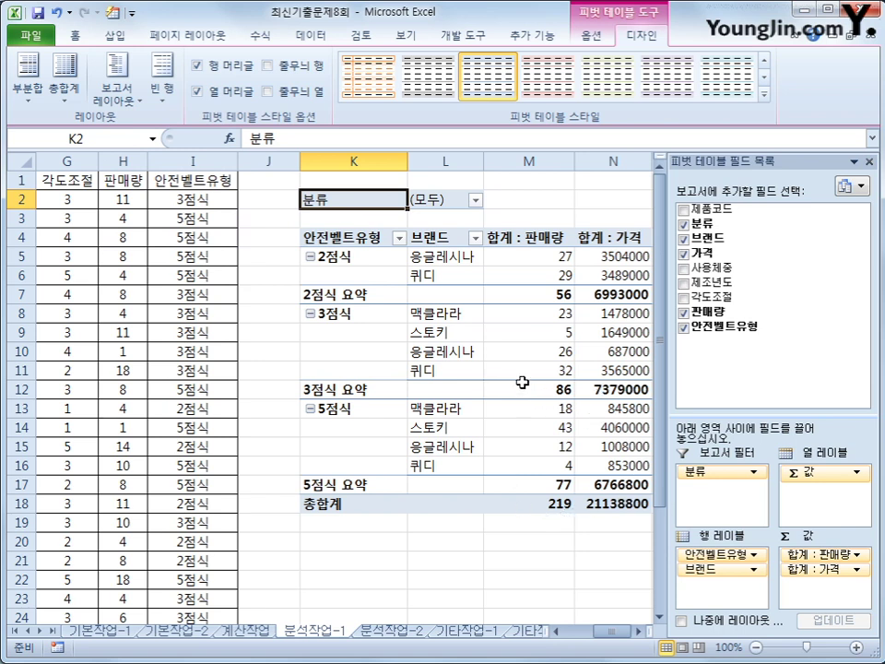
# - Add the 가격 field to the pivot table's values a second time, below the existing 가격 sum
pyautogui.moveTo(523, 382)
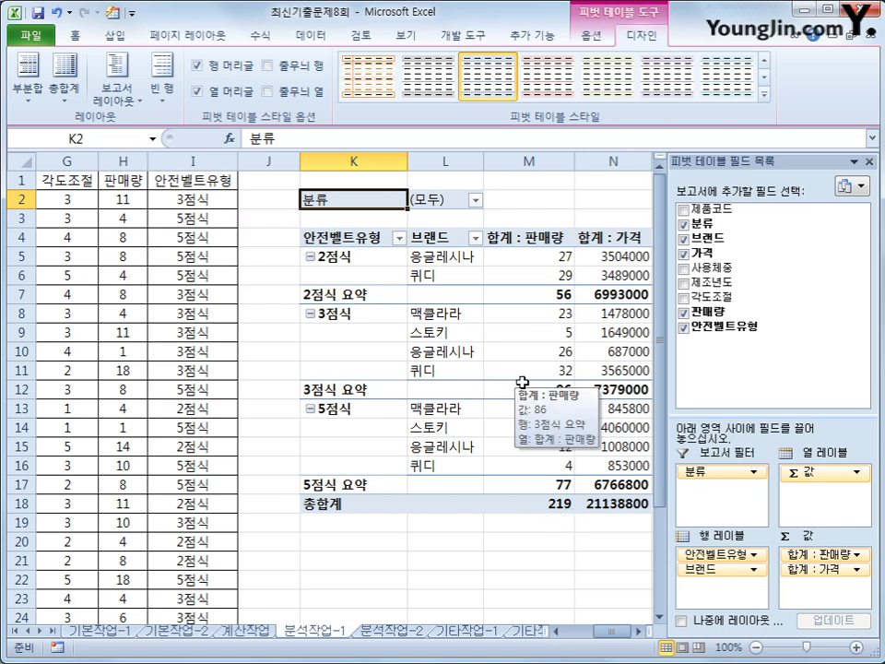
pyautogui.click(634, 632)
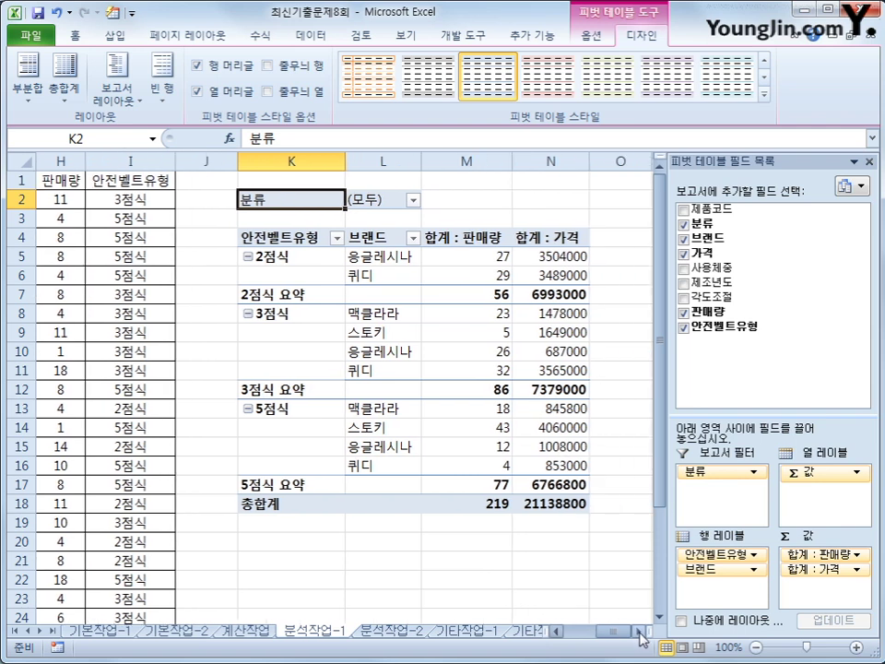
pyautogui.click(636, 632)
pyautogui.click(638, 632)
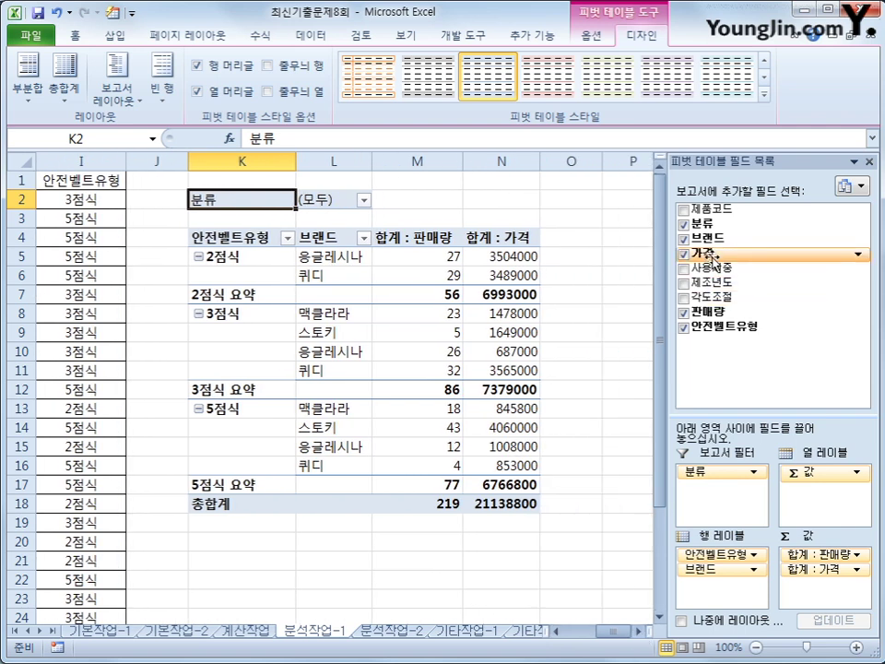
pyautogui.moveTo(708, 253); pyautogui.dragTo(818, 603)
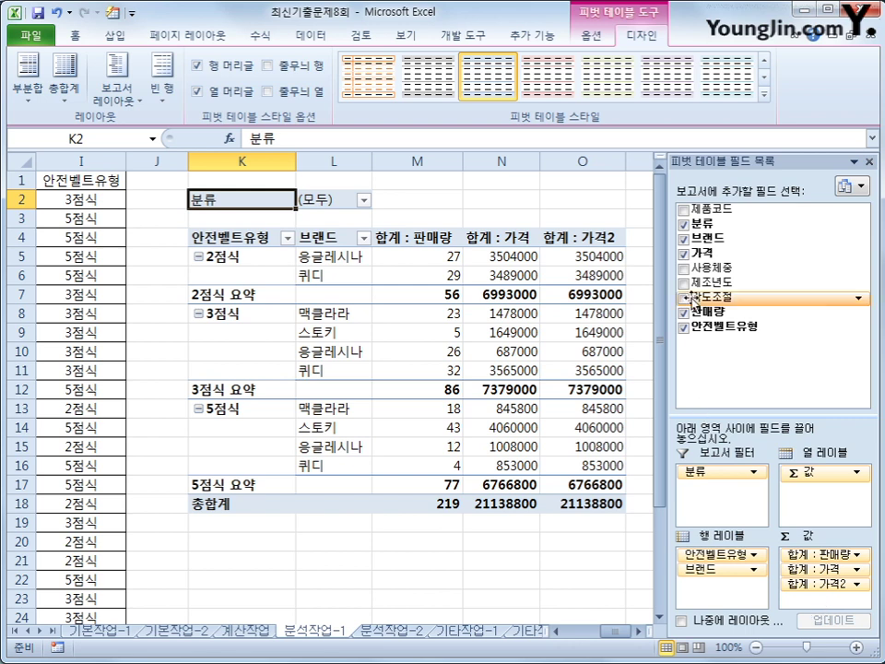
# - Open the value field settings of the second 가격 sum in O4 and set its custom name to 가격비율
pyautogui.click(583, 238)
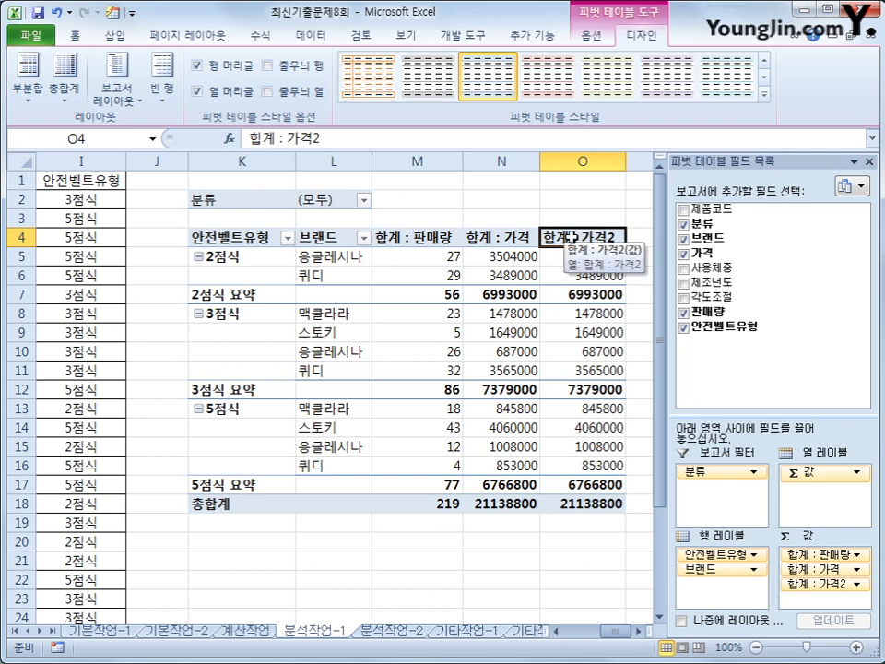
pyautogui.rightClick(573, 237)
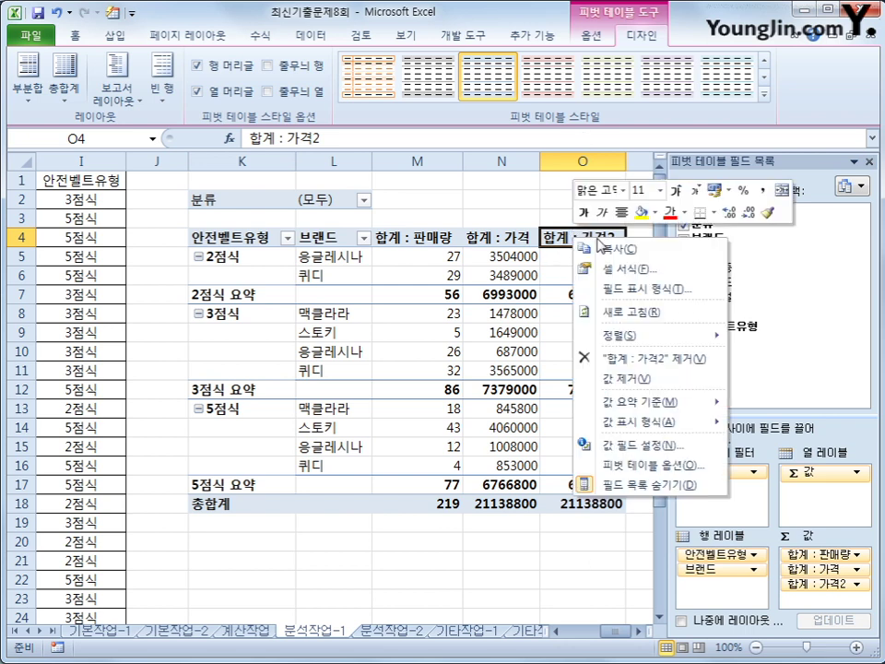
pyautogui.click(627, 444)
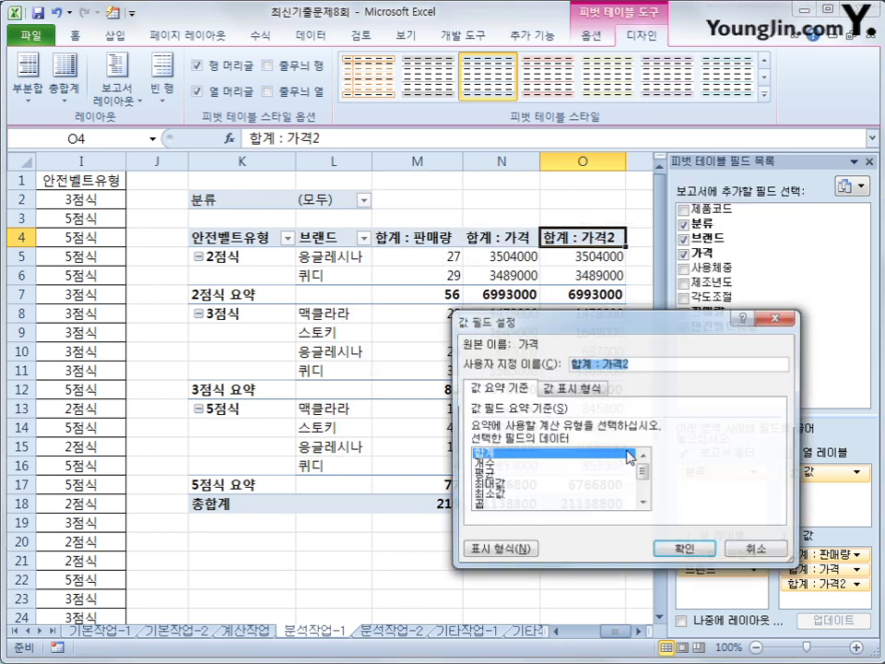
pyautogui.moveTo(558, 326); pyautogui.dragTo(479, 332)
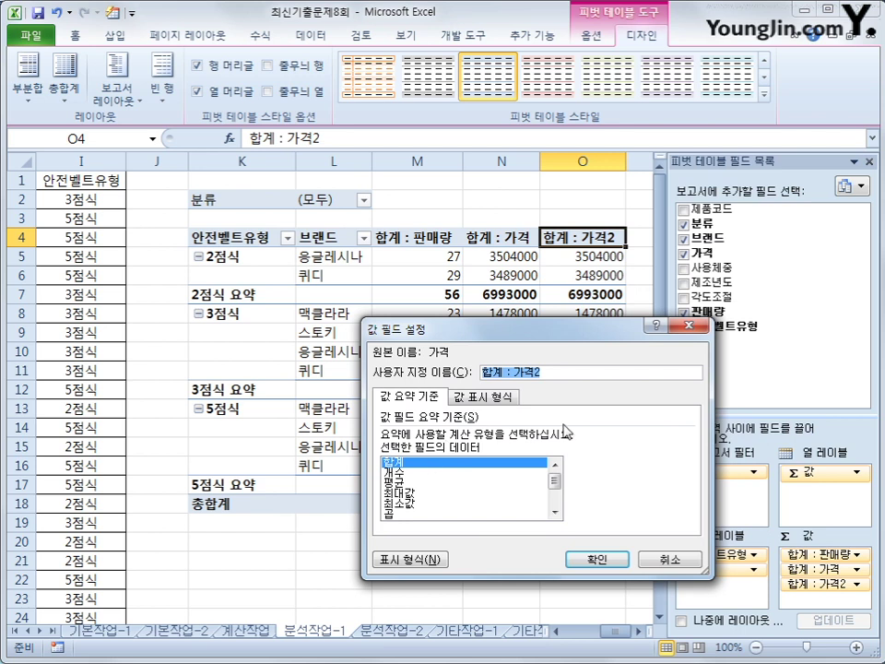
pyautogui.write('값')
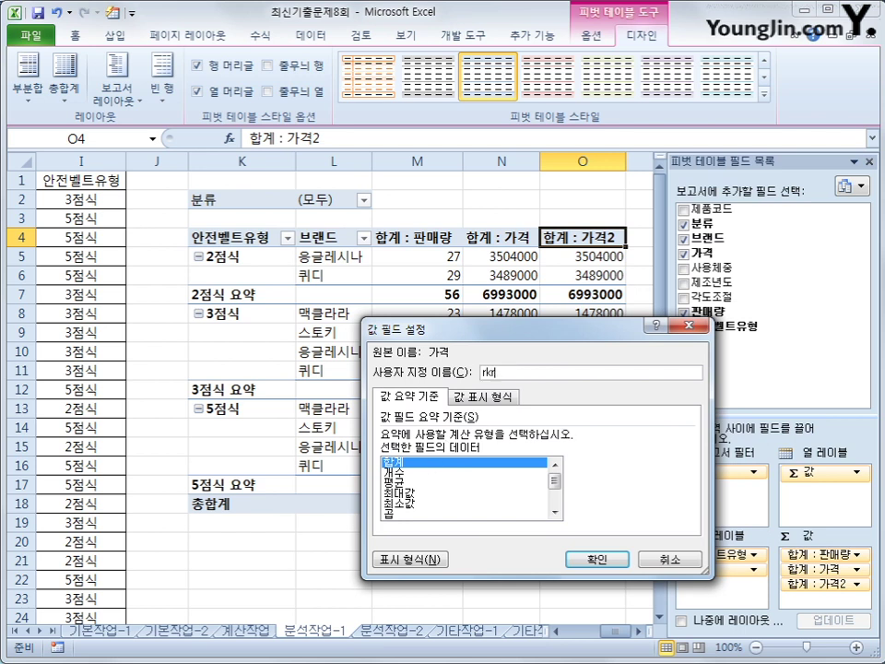
pyautogui.write('격비율')
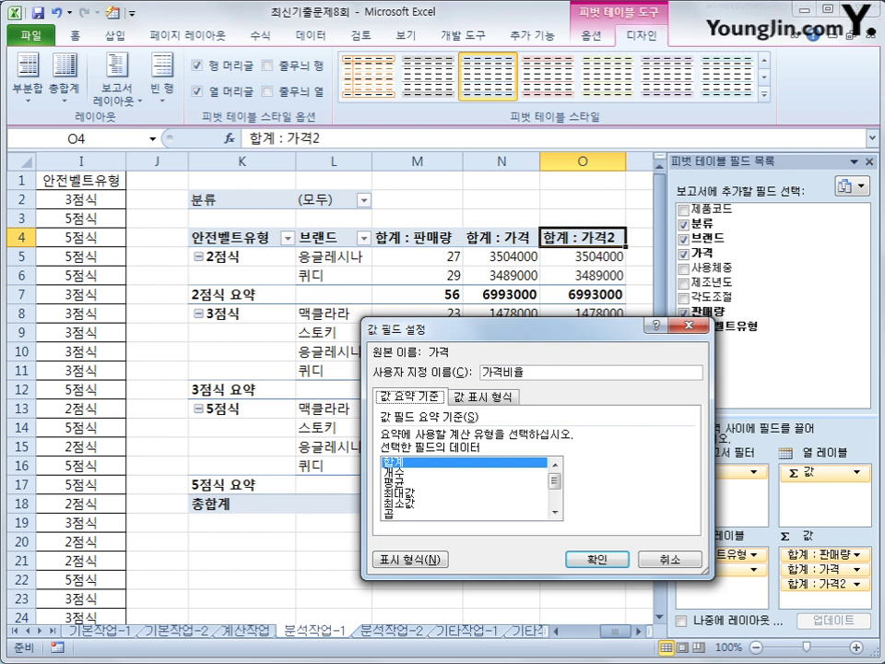
# - Show the 가격비율 values as a percentage of the column total (열 합계 비율) and apply the field settings
pyautogui.click(507, 399)
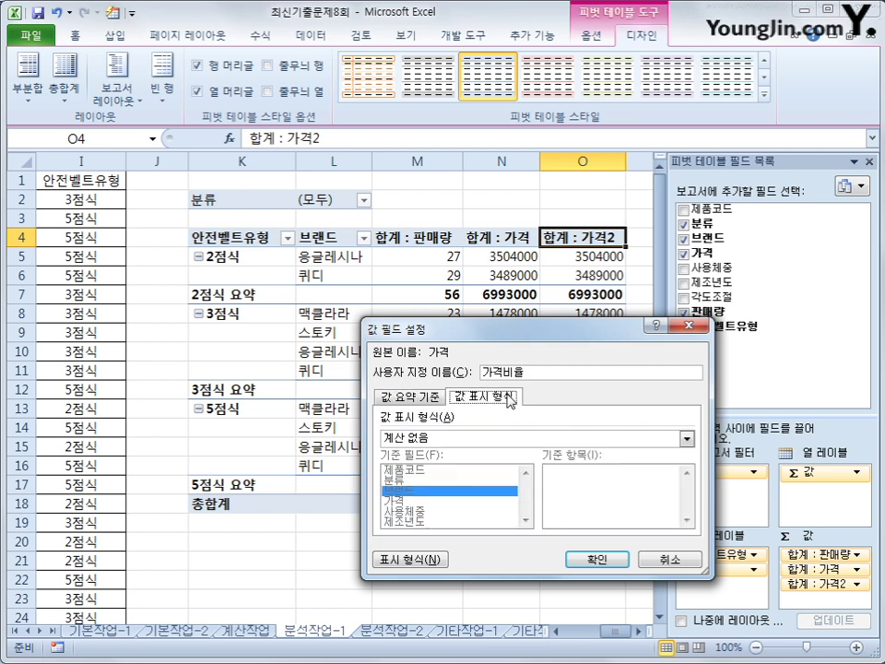
pyautogui.click(502, 437)
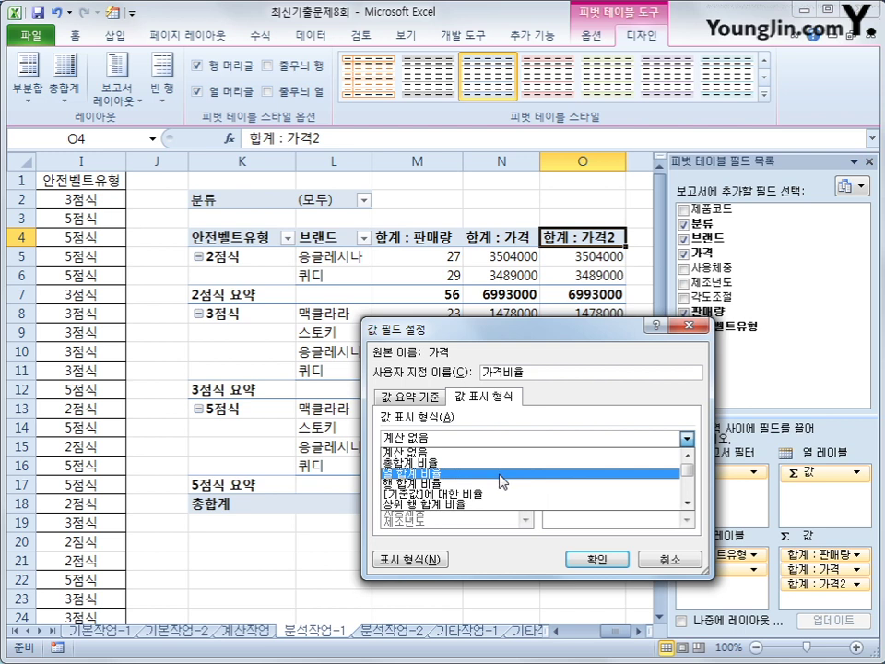
pyautogui.scroll(-1, 690, 476)
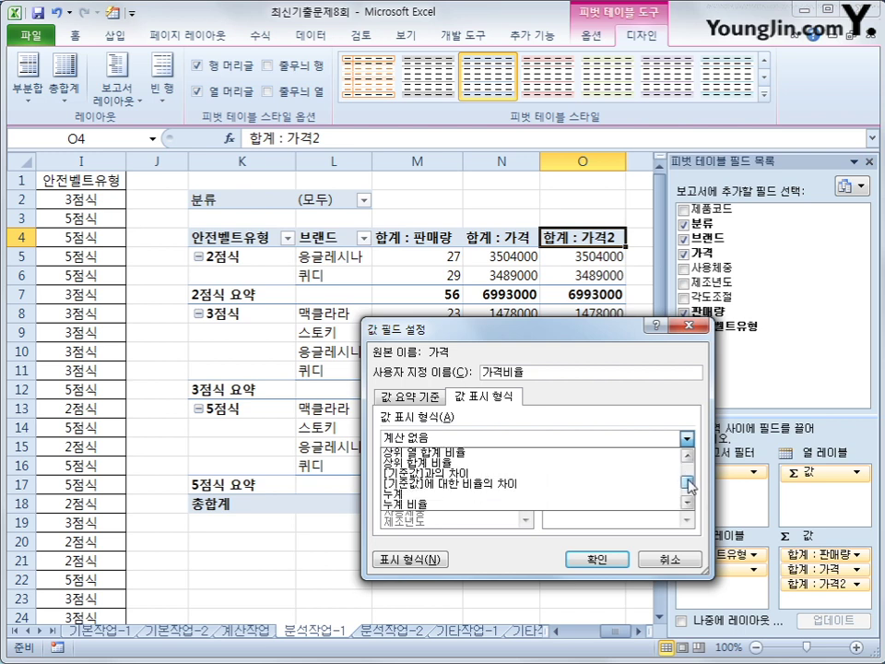
pyautogui.scroll(1, 690, 474)
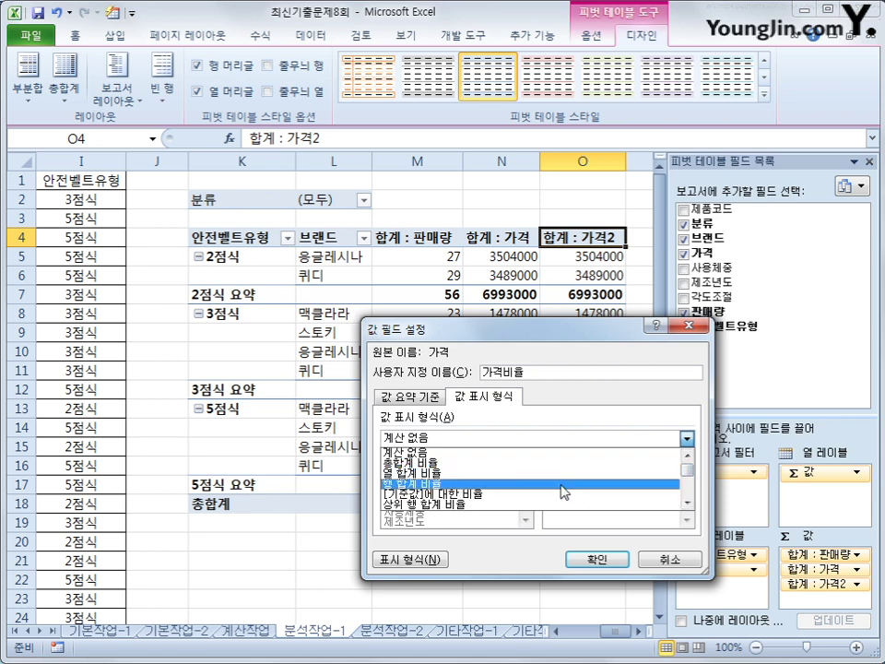
pyautogui.click(561, 483)
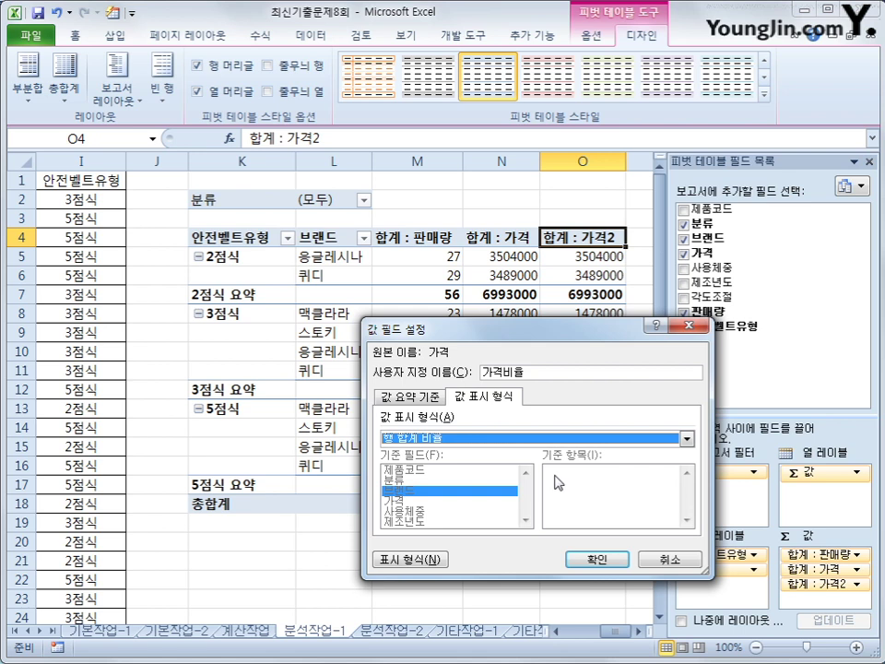
pyautogui.click(515, 442)
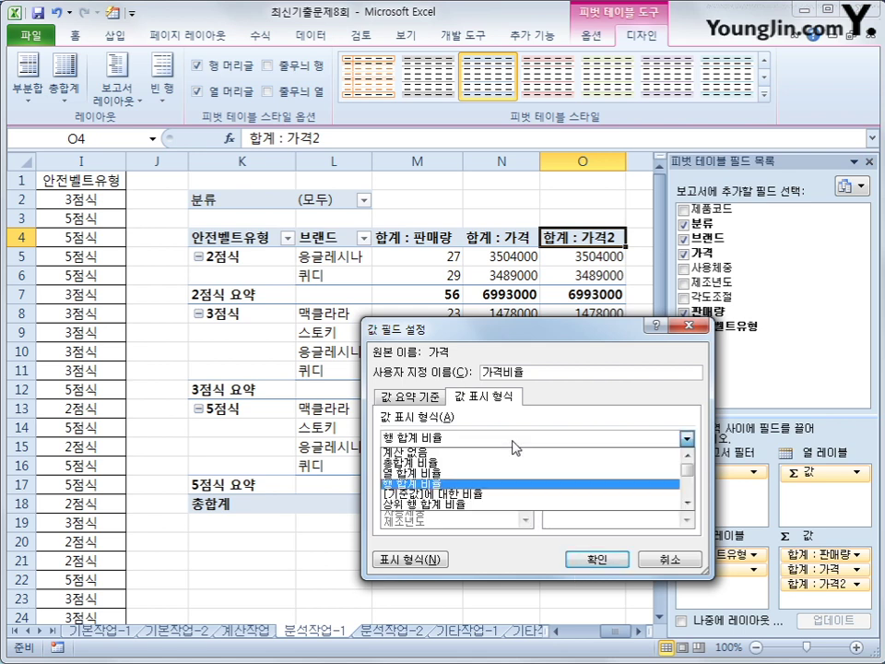
pyautogui.click(508, 473)
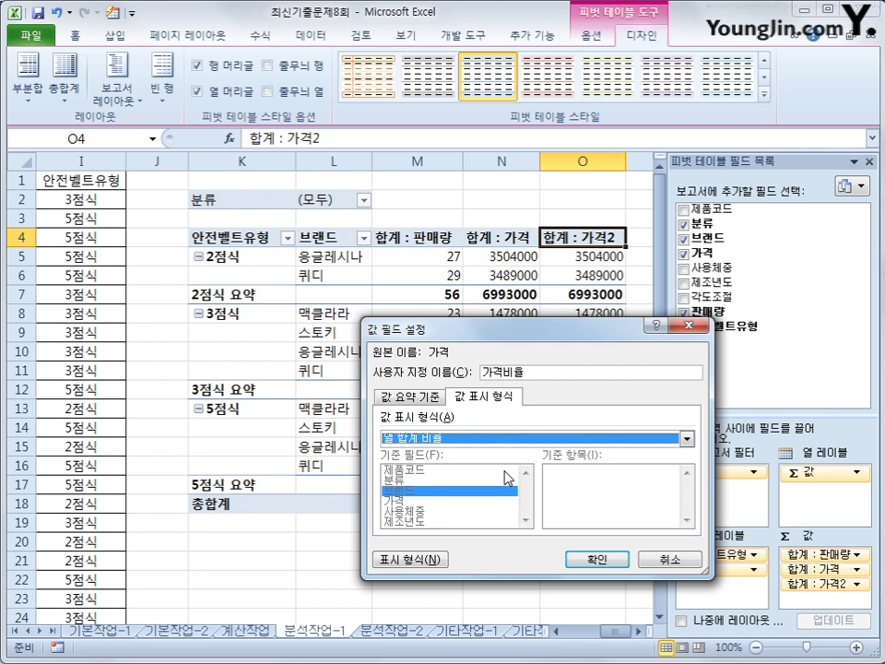
pyautogui.click(608, 560)
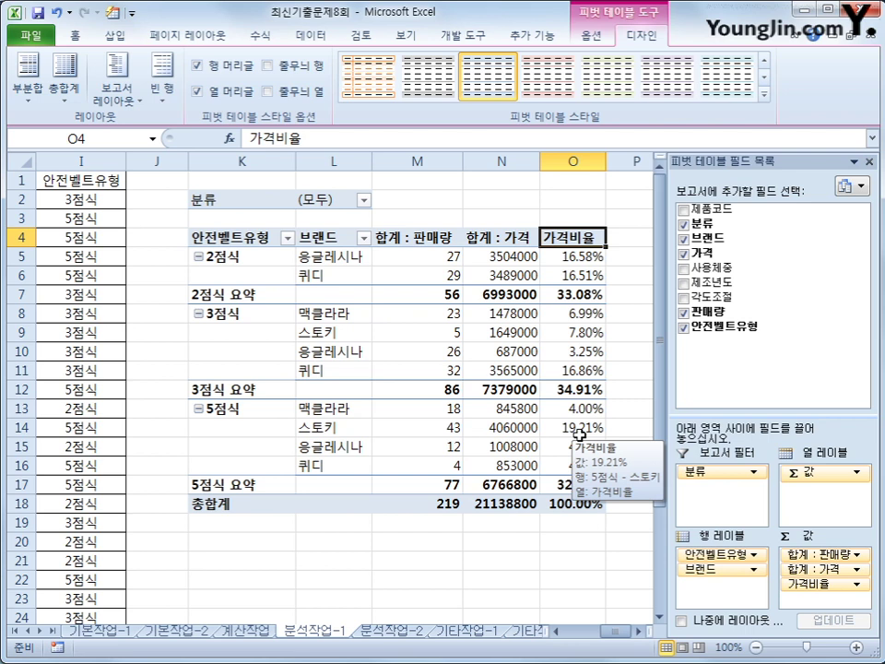
# - Format the pivot table's 합계 : 가격 values as 숫자 with the 1000 단위 구분 기호 enabled
pyautogui.click(510, 238)
pyautogui.rightClick(510, 239)
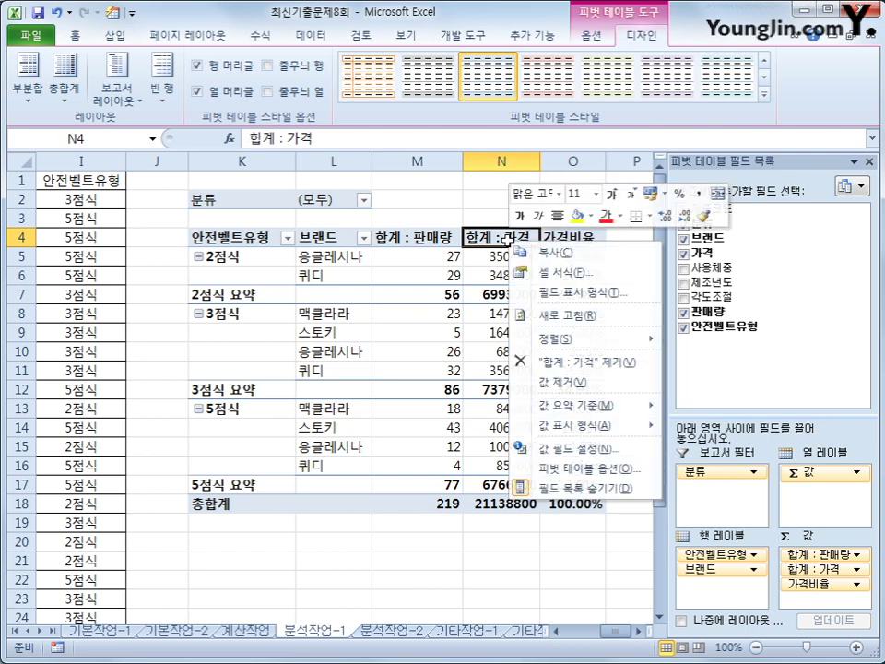
pyautogui.press('Escape')
pyautogui.rightClick(512, 242)
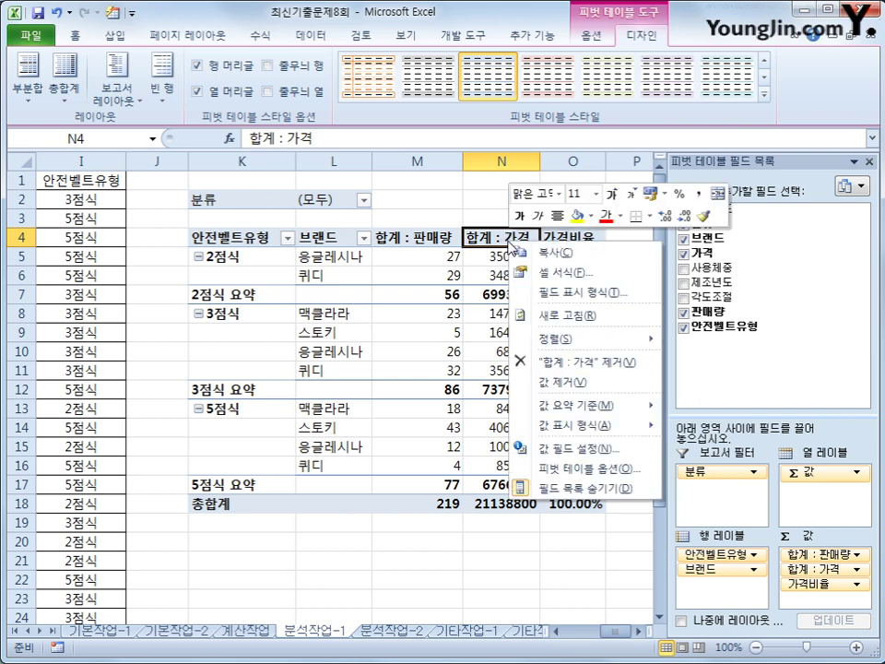
pyautogui.click(567, 292)
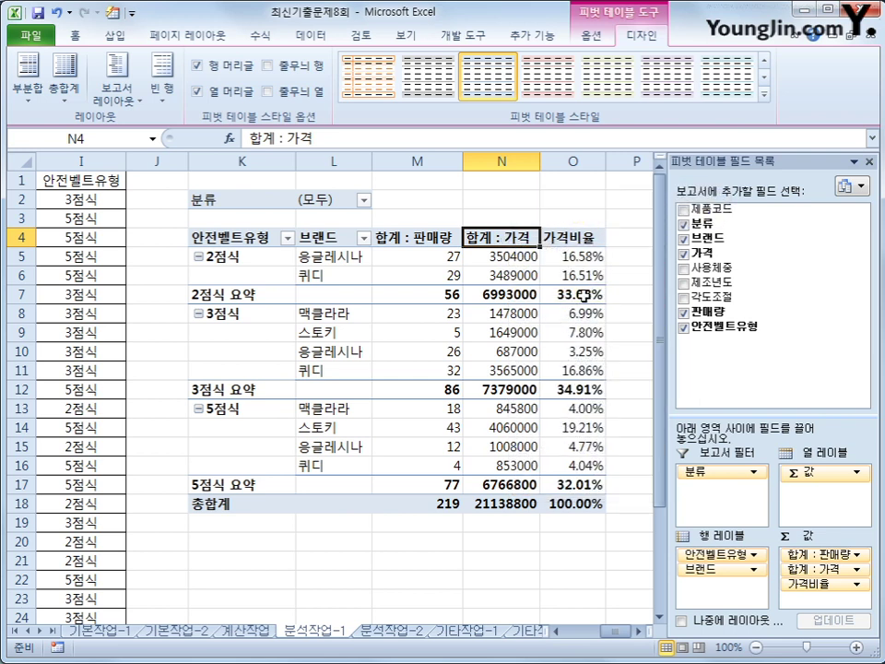
pyautogui.click(406, 183)
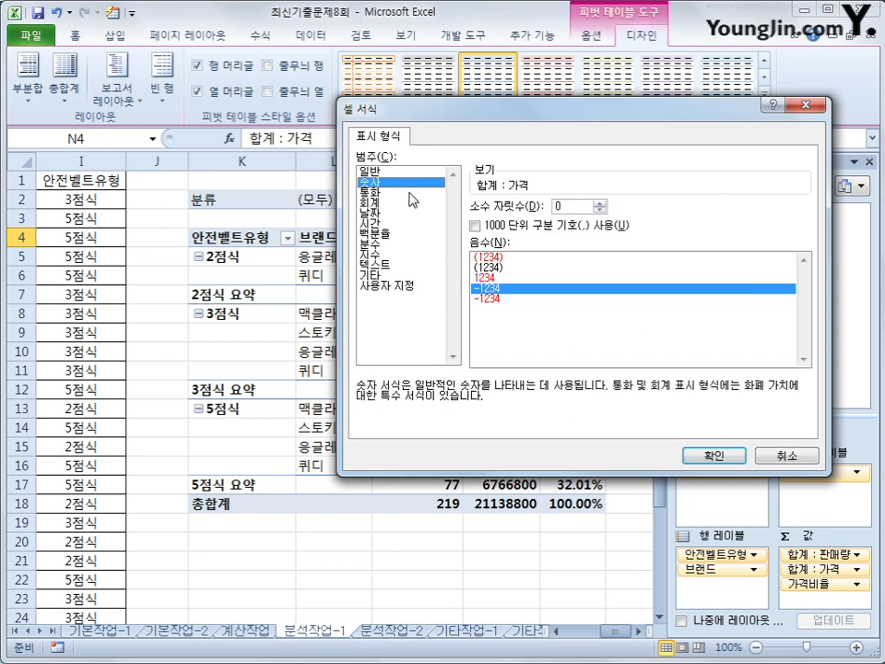
pyautogui.click(486, 228)
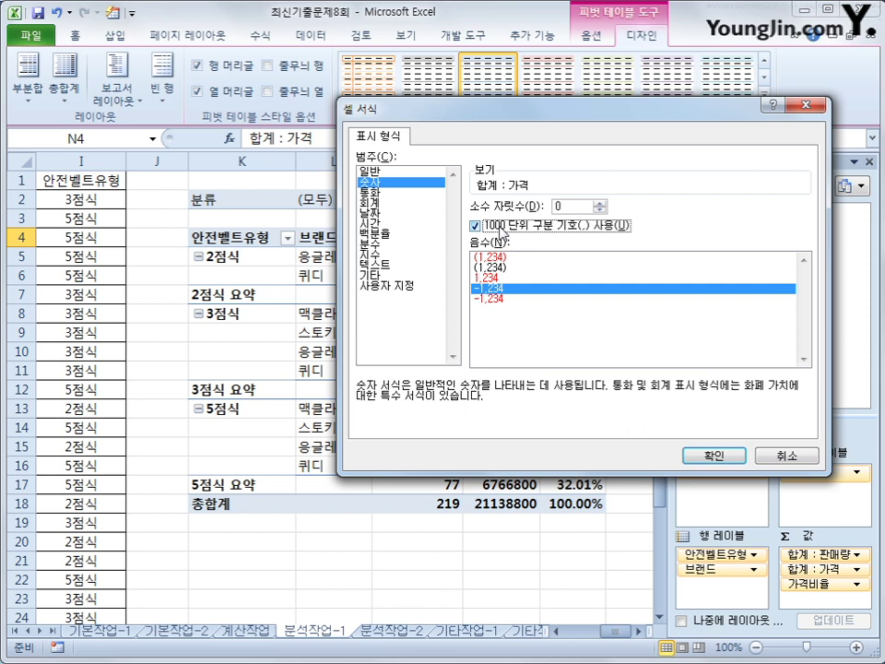
pyautogui.click(692, 453)
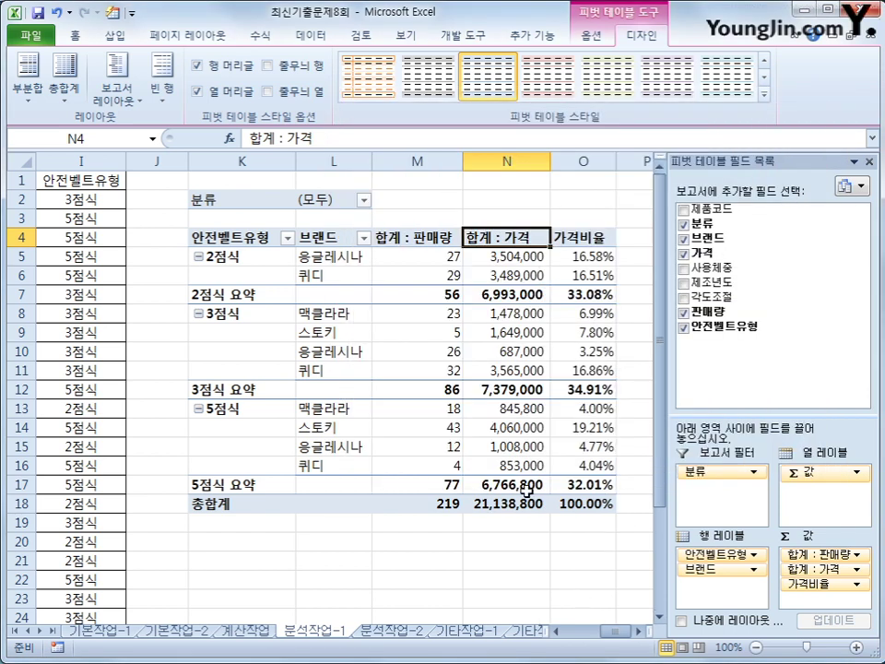
# - Apply the style 피벗 스타일 밝게 22 to the pivot table and enable banded columns (줄무늬 열)
pyautogui.moveTo(513, 508)
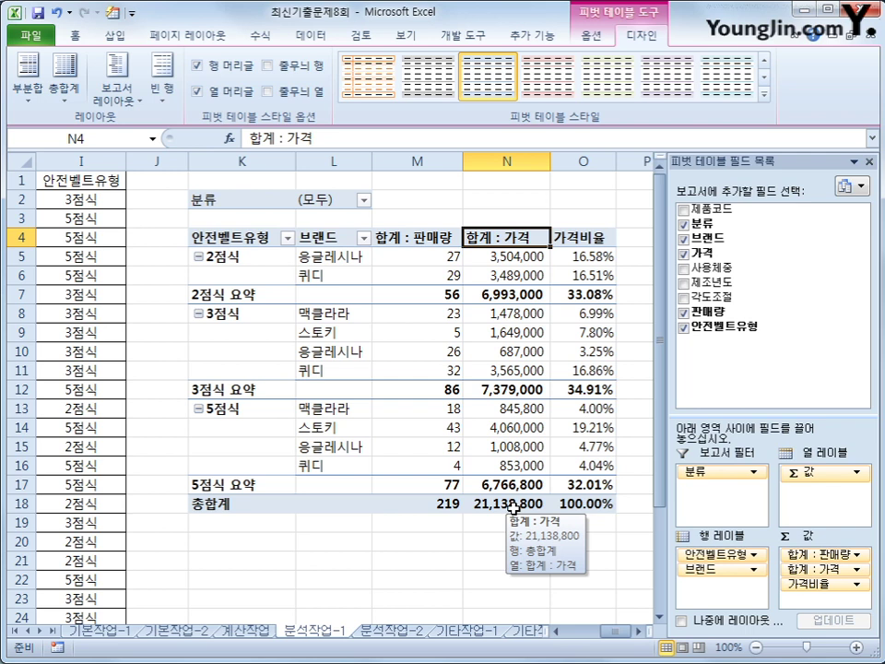
pyautogui.click(762, 96)
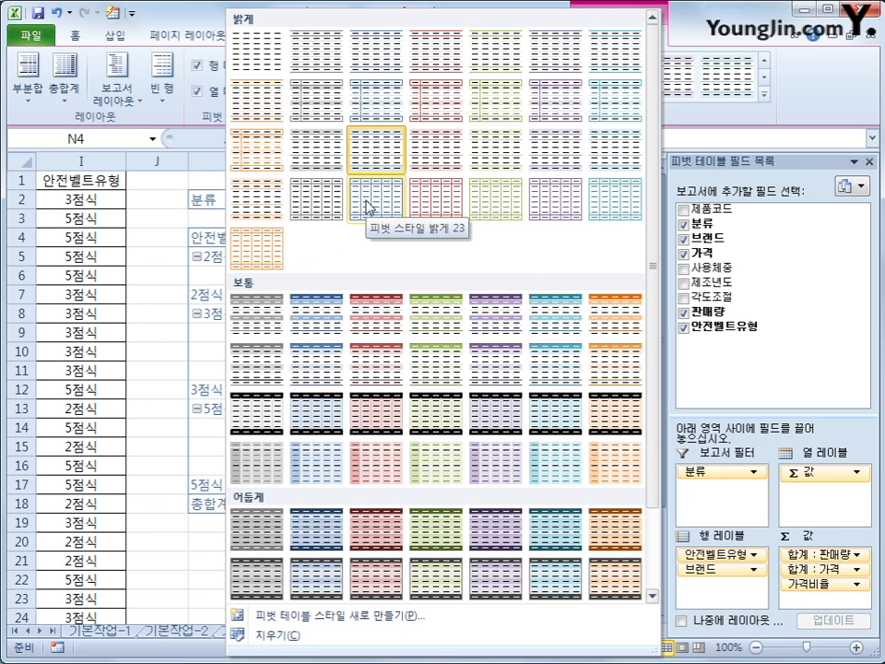
pyautogui.click(330, 210)
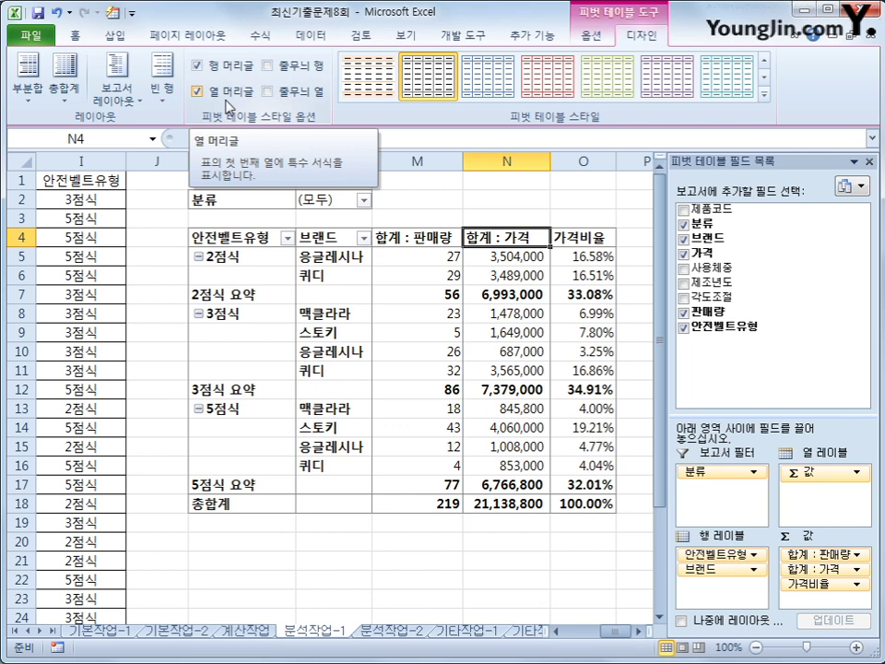
pyautogui.click(295, 95)
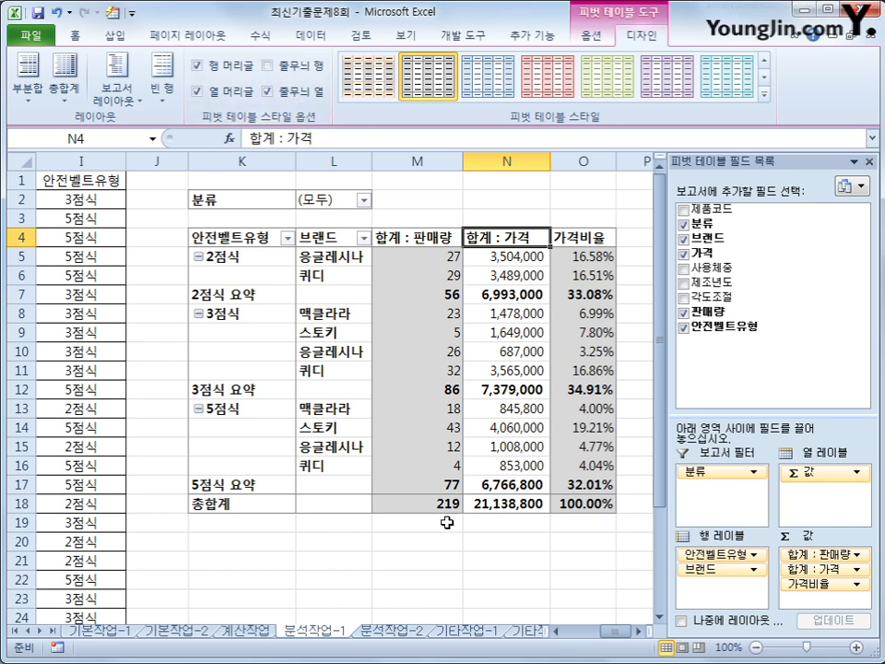
pyautogui.click(446, 555)
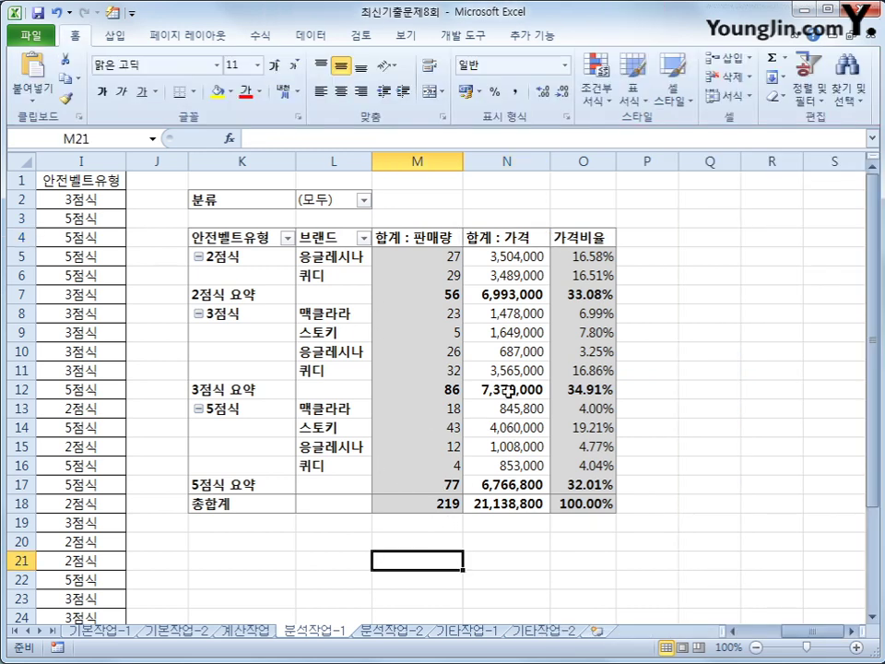
# - On the 분석작업-2 sheet, start recording a macro named 분류별보기, stored in the current workbook
pyautogui.moveTo(509, 392)
pyautogui.click(401, 633)
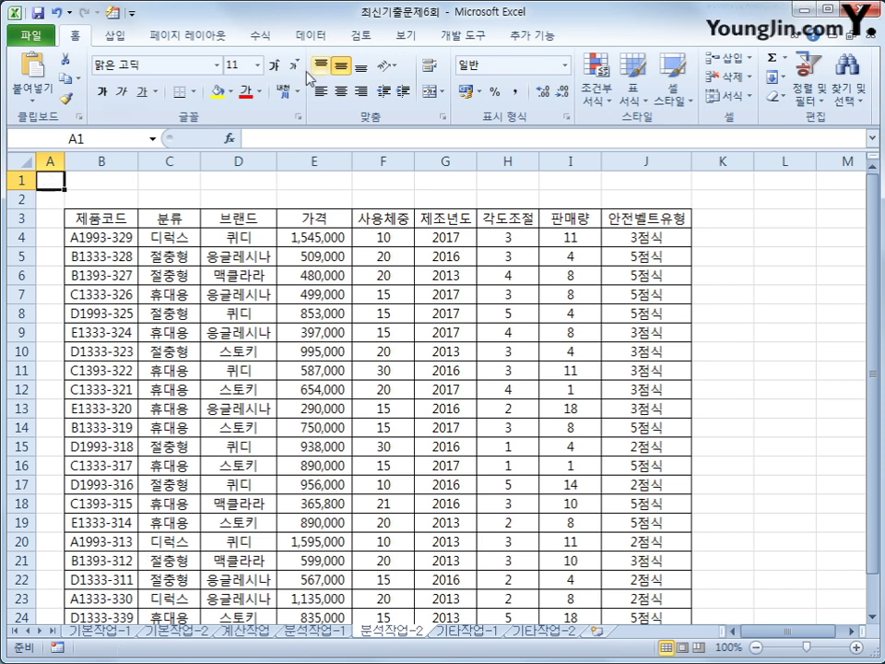
pyautogui.click(465, 38)
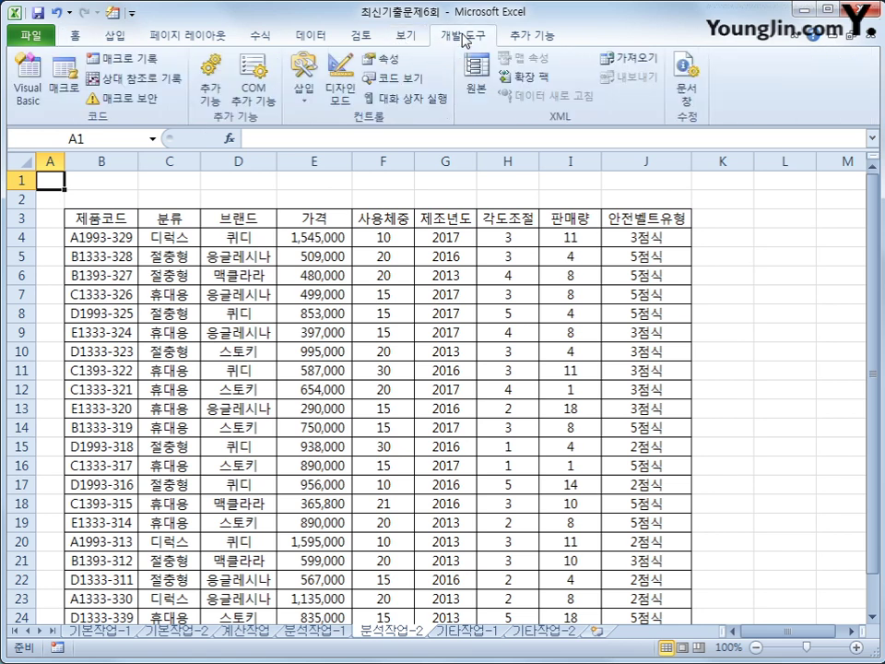
pyautogui.click(129, 58)
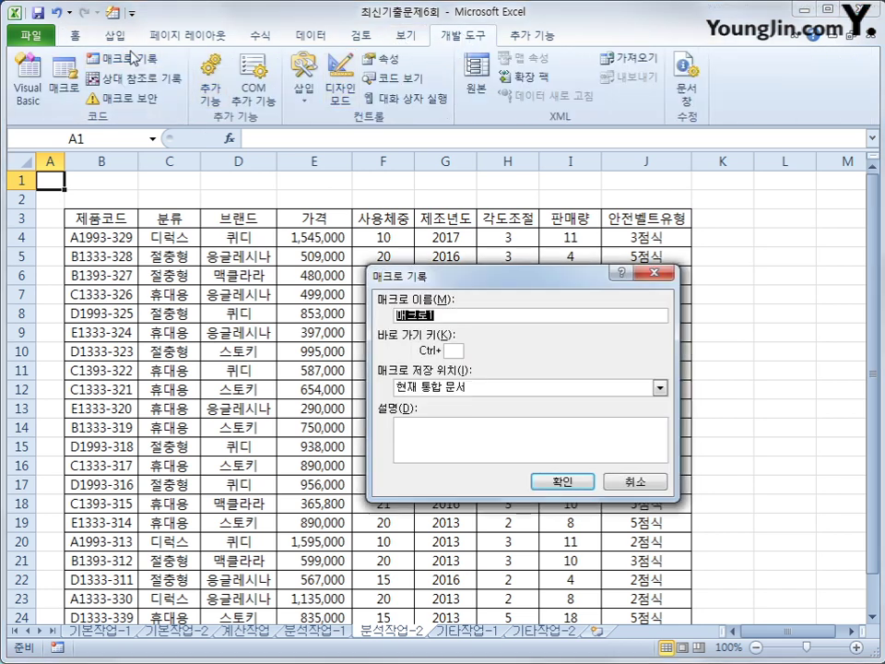
pyautogui.write('분류별보기')
pyautogui.click(560, 481)
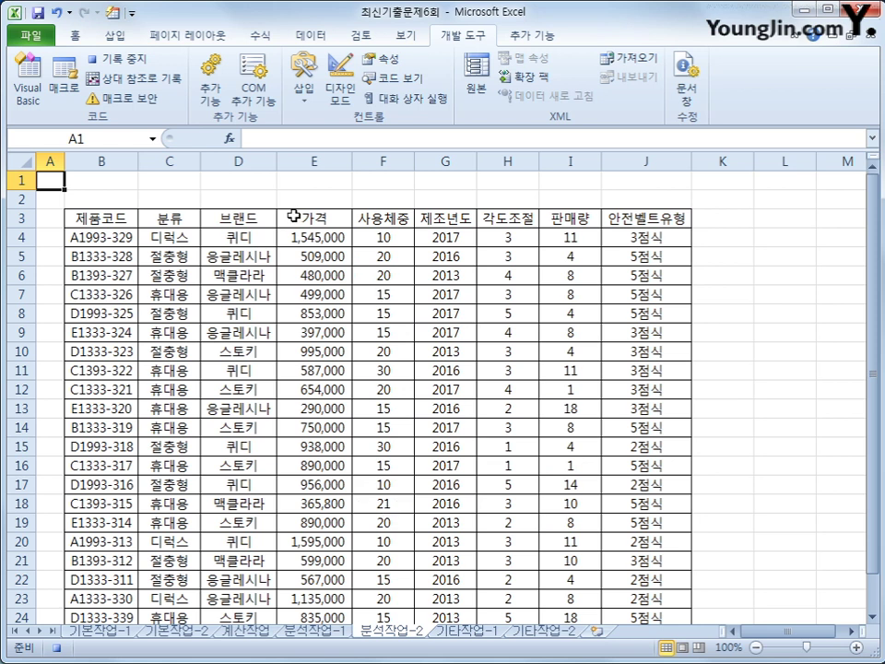
# - Set up a sort of the product table by the 분류 column's values, using a user-defined list (사용자 지정 목록) as the order
pyautogui.click(263, 220)
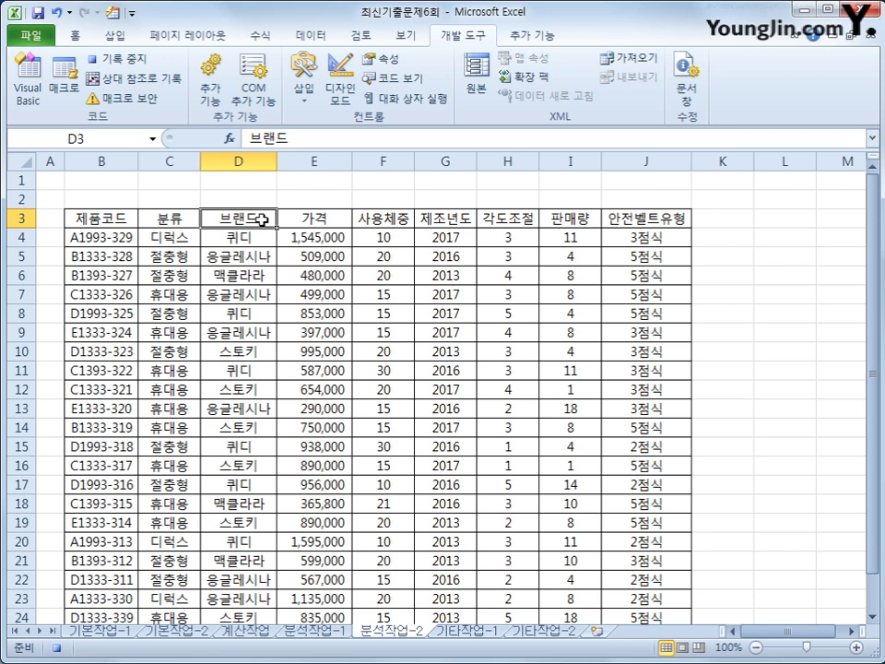
pyautogui.click(176, 218)
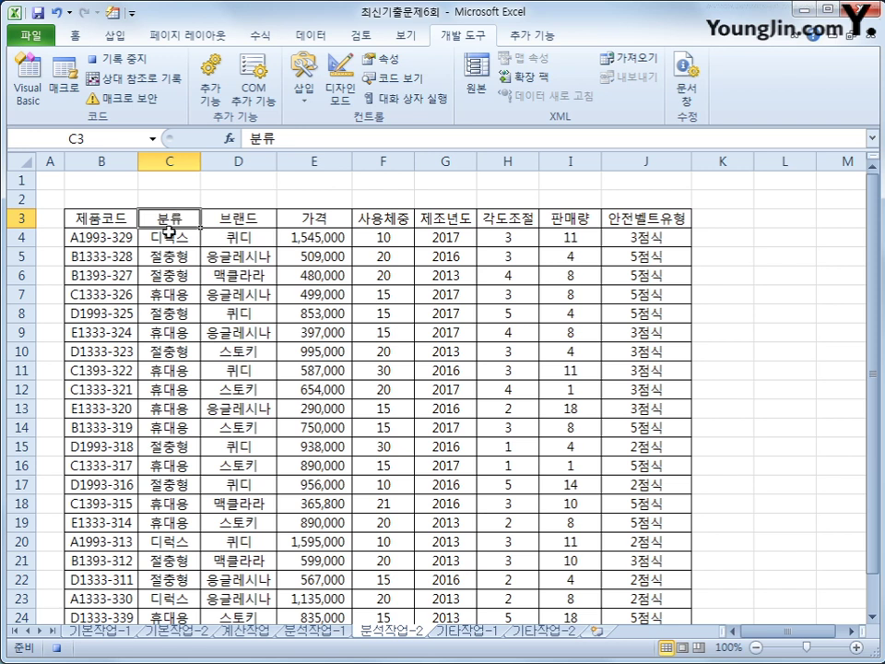
pyautogui.click(310, 37)
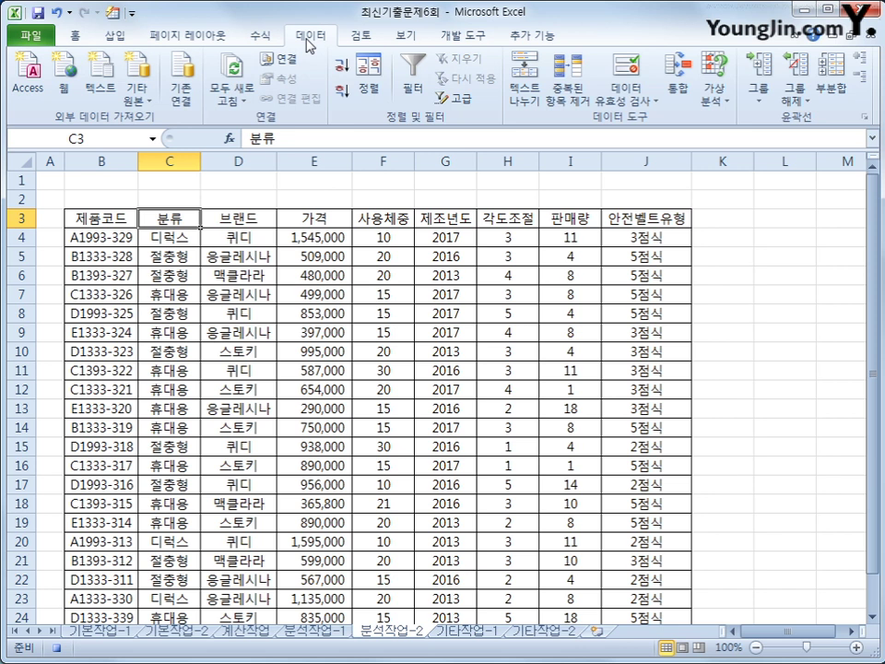
pyautogui.click(369, 85)
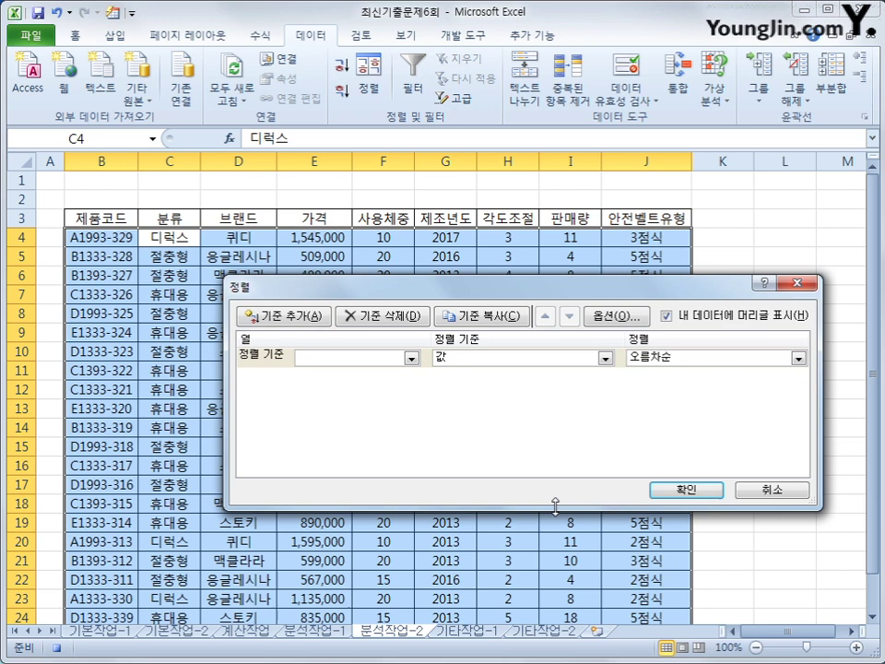
pyautogui.moveTo(371, 287); pyautogui.dragTo(341, 233)
pyautogui.click(378, 305)
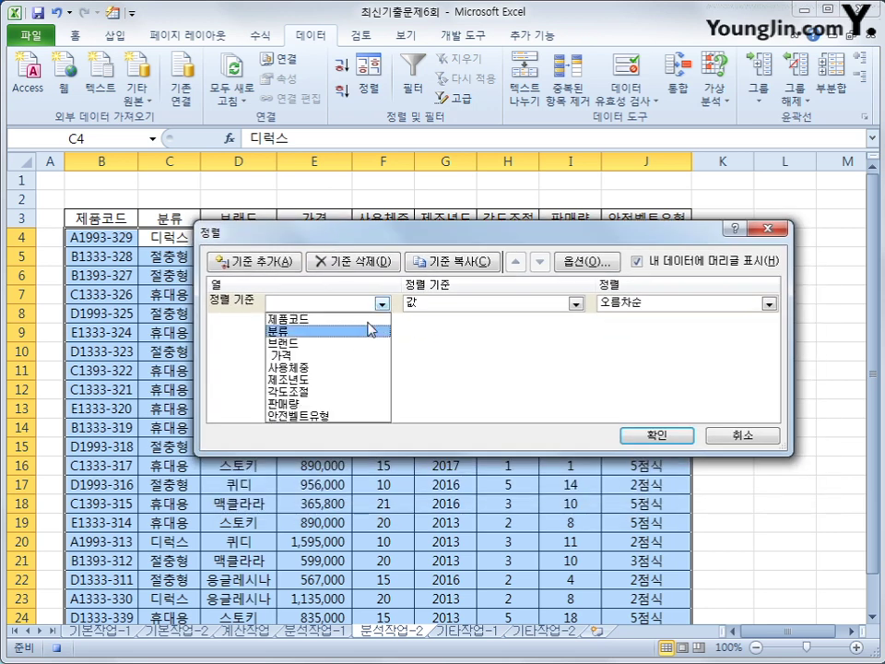
pyautogui.click(370, 331)
pyautogui.click(608, 304)
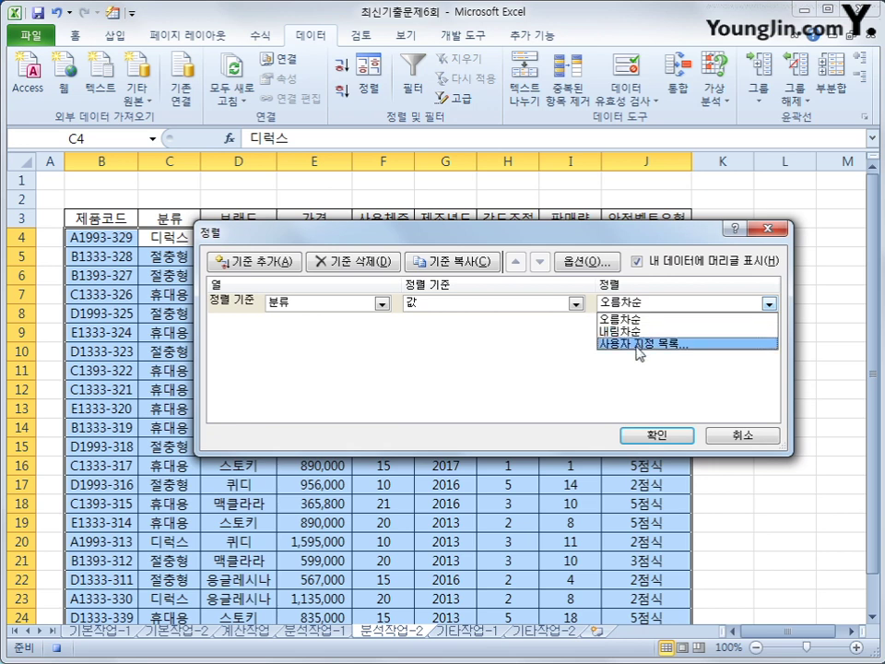
pyautogui.click(638, 343)
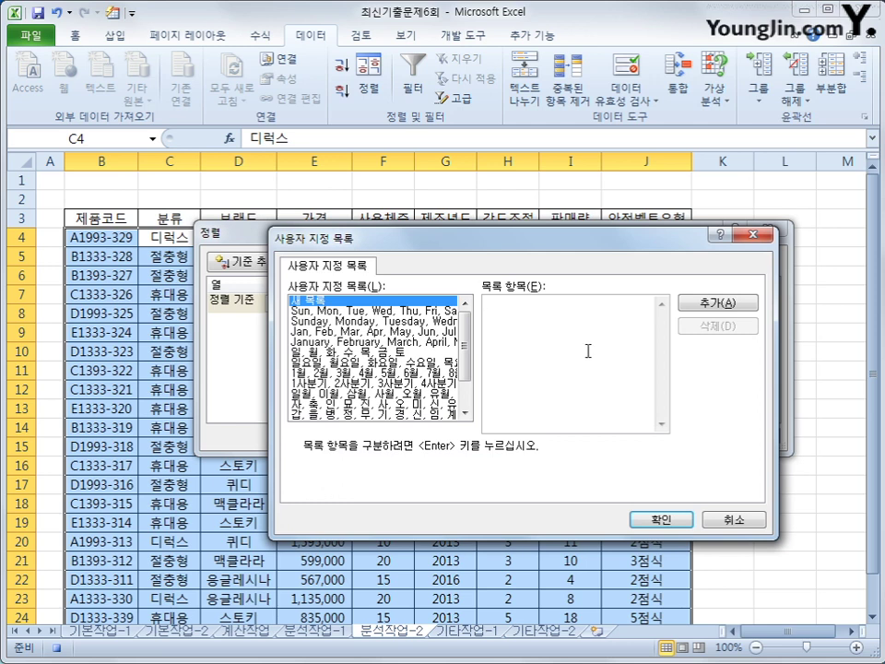
# - Add the custom list 절충형, 디럭스, 휴대용 and sort the table by 분류 in that order
pyautogui.write('절충형')
pyautogui.press('Return')
pyautogui.write('디럭스')
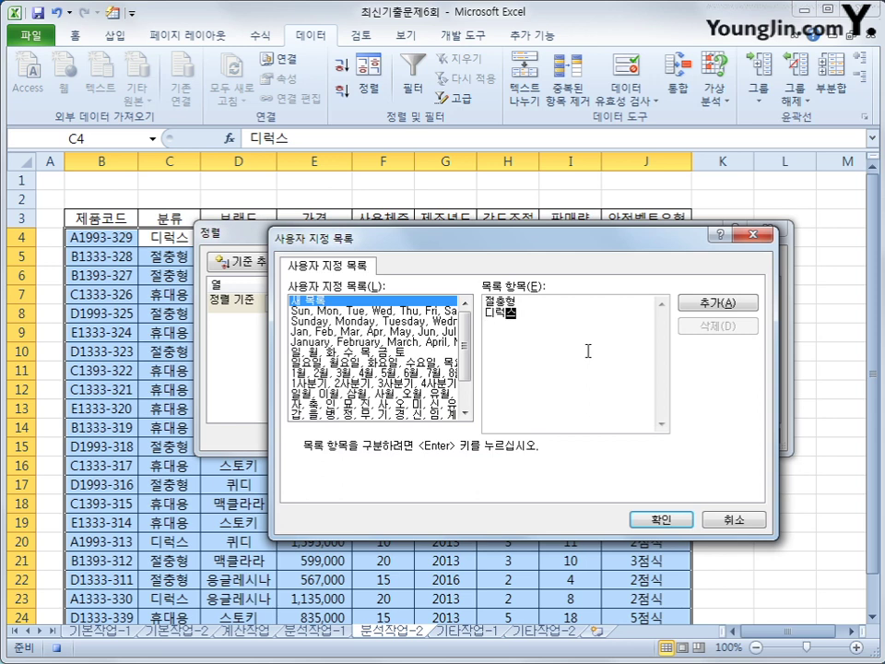
pyautogui.press('Return')
pyautogui.write('휴대용')
pyautogui.click(719, 302)
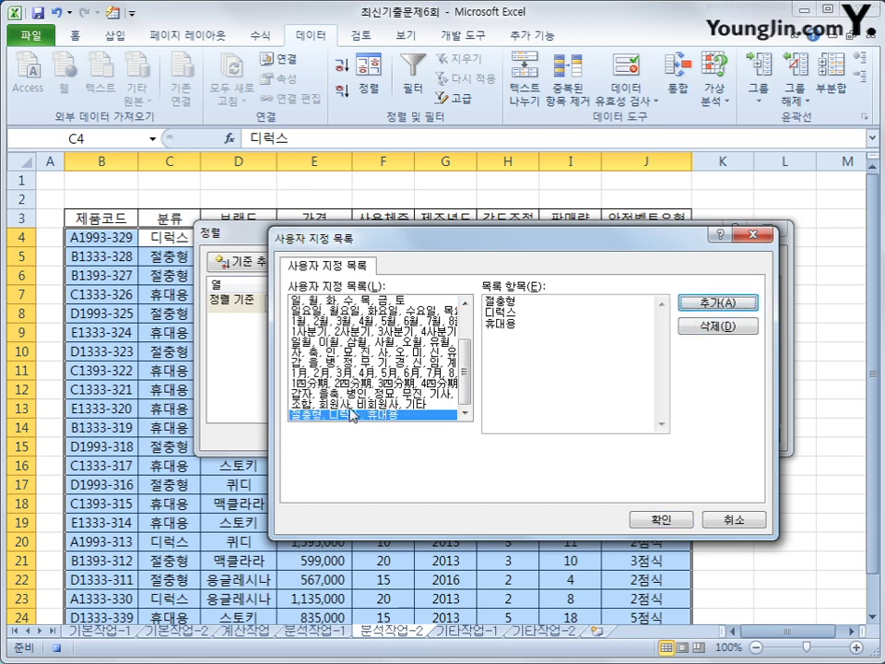
pyautogui.click(662, 522)
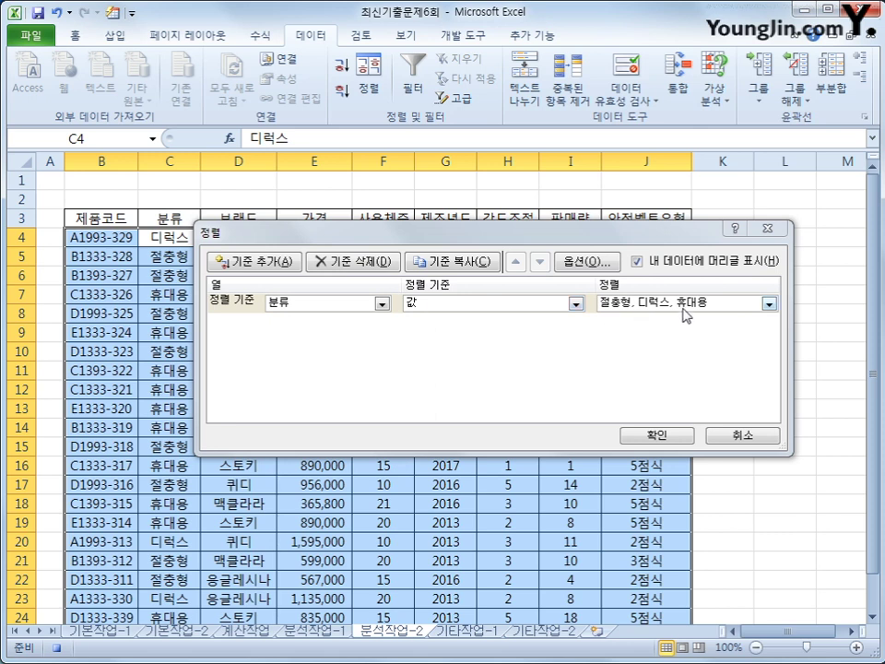
pyautogui.click(666, 439)
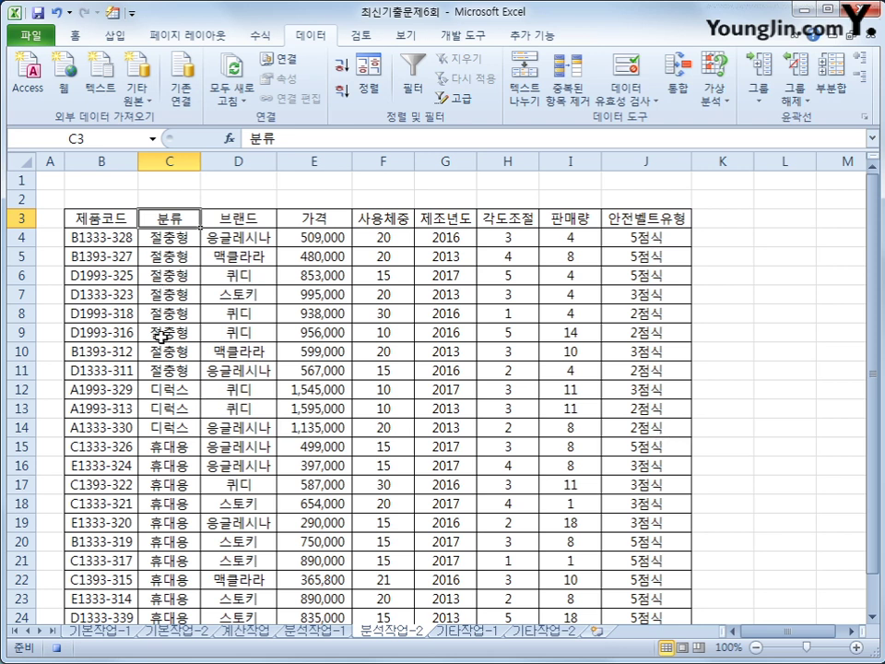
pyautogui.scroll(-1, 175, 498)
pyautogui.scroll(1, 176, 504)
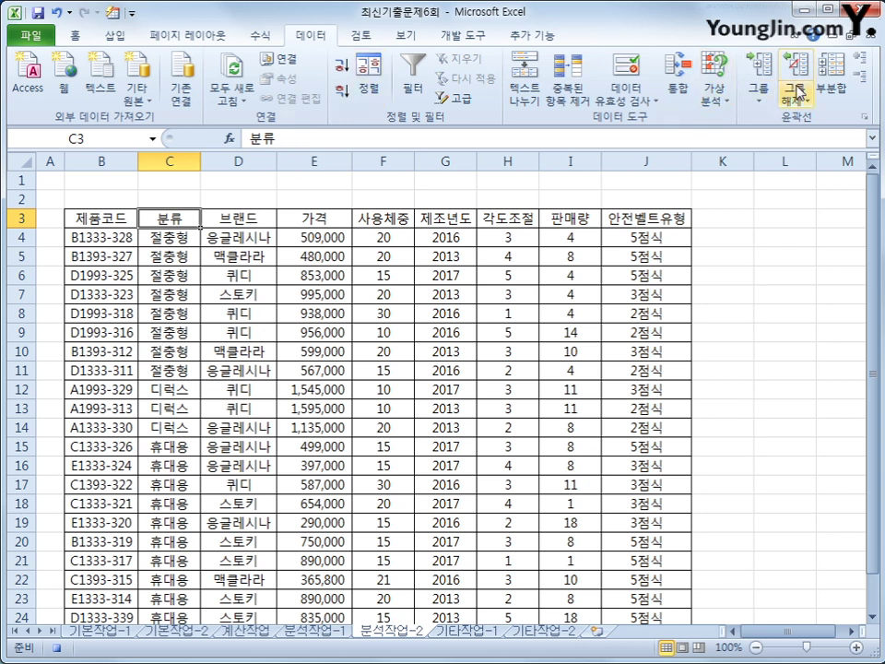
# - Start a subtotal (부분합) on the table, grouped by 분류 and using the 합계 function
pyautogui.click(834, 91)
pyautogui.click(445, 247)
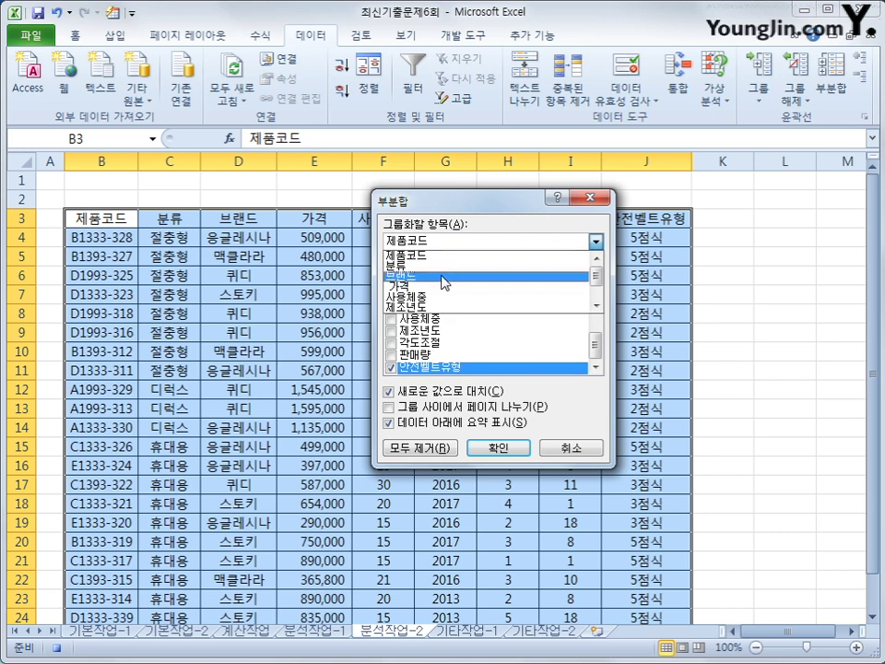
pyautogui.click(445, 269)
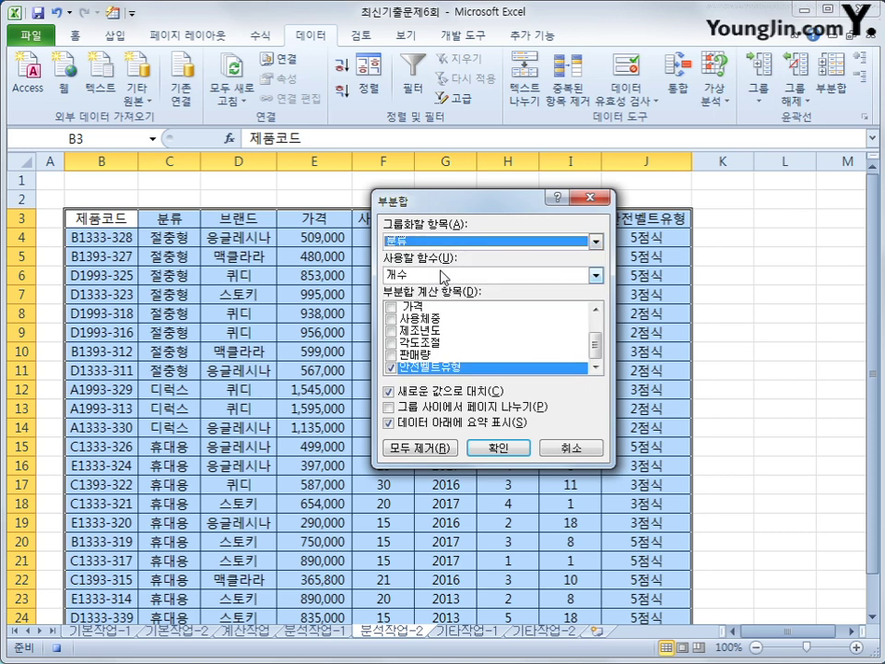
pyautogui.click(444, 275)
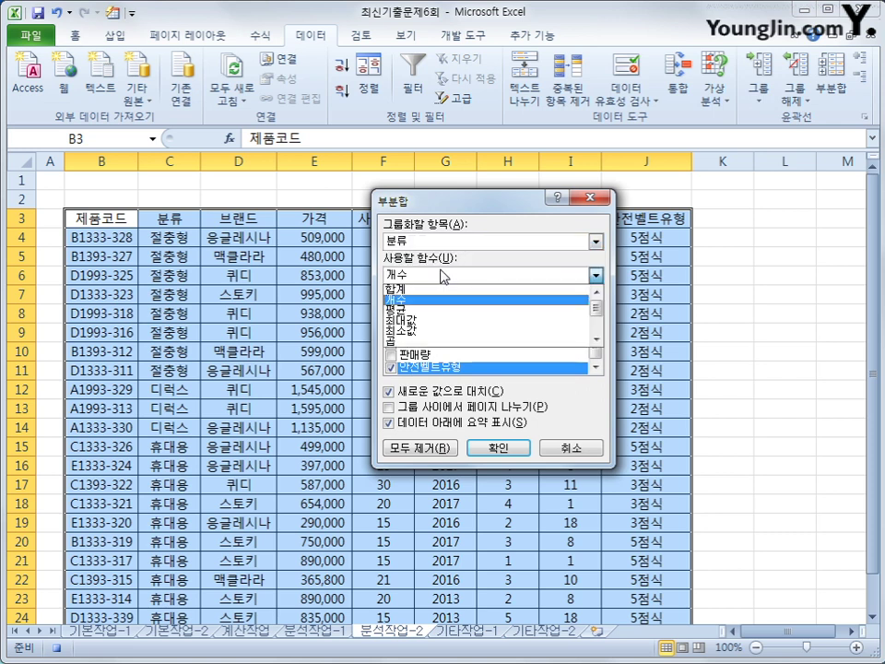
pyautogui.click(440, 291)
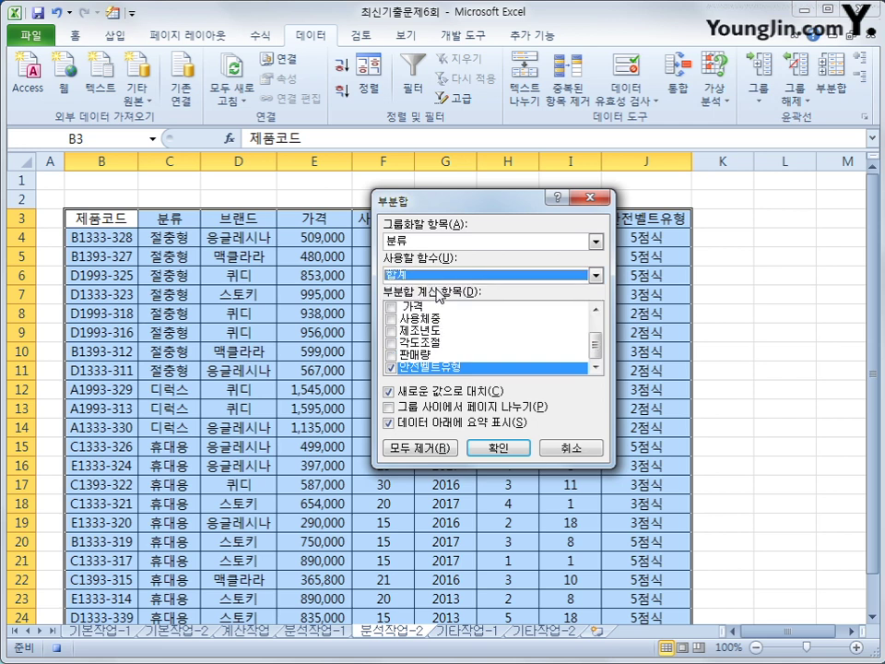
# - Include 가격 and 판매량 in the subtotal calculation, exclude 안전벨트유형, and apply the subtotal
pyautogui.click(391, 306)
pyautogui.click(391, 355)
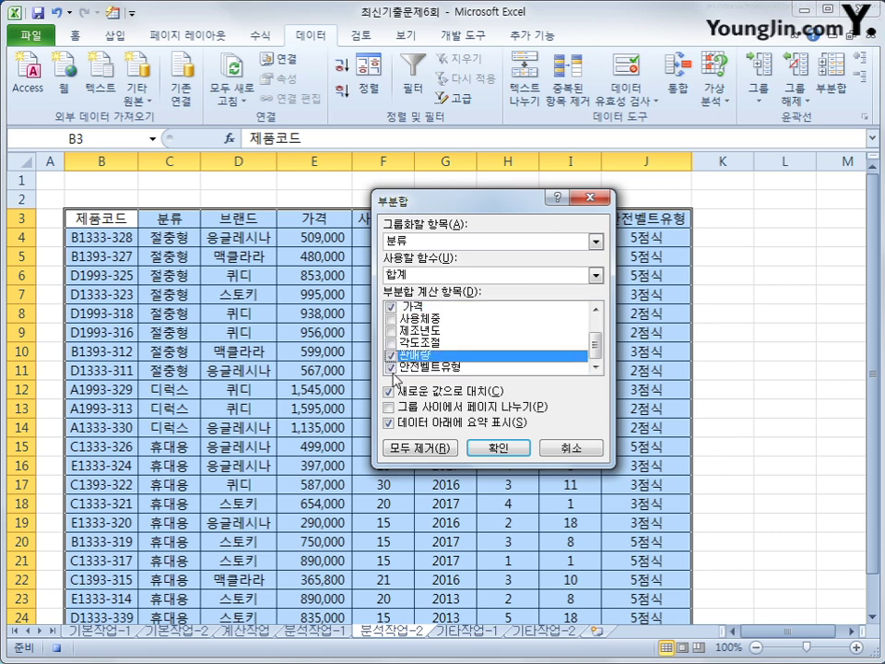
pyautogui.click(391, 368)
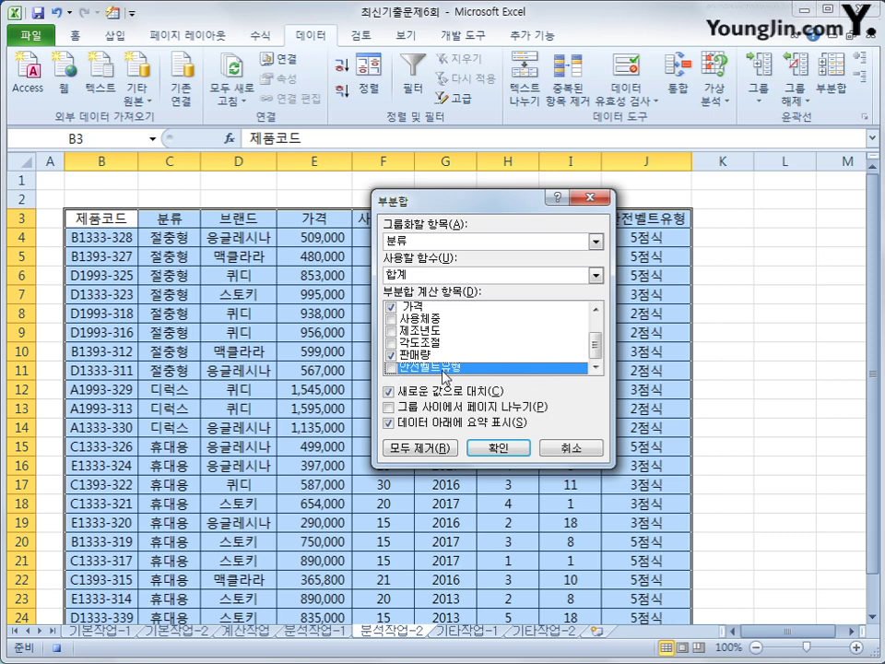
pyautogui.click(516, 451)
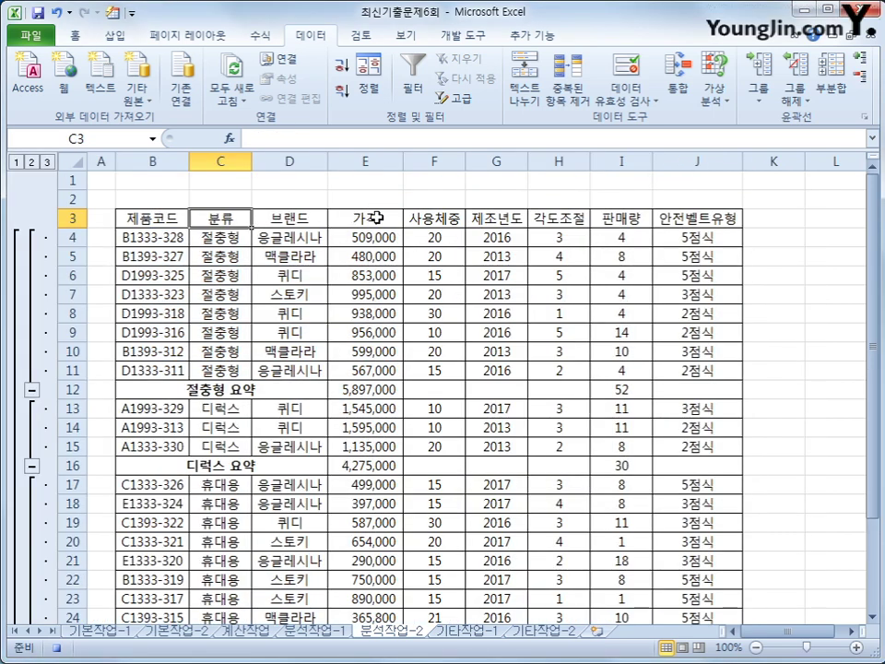
pyautogui.click(364, 389)
pyautogui.click(628, 390)
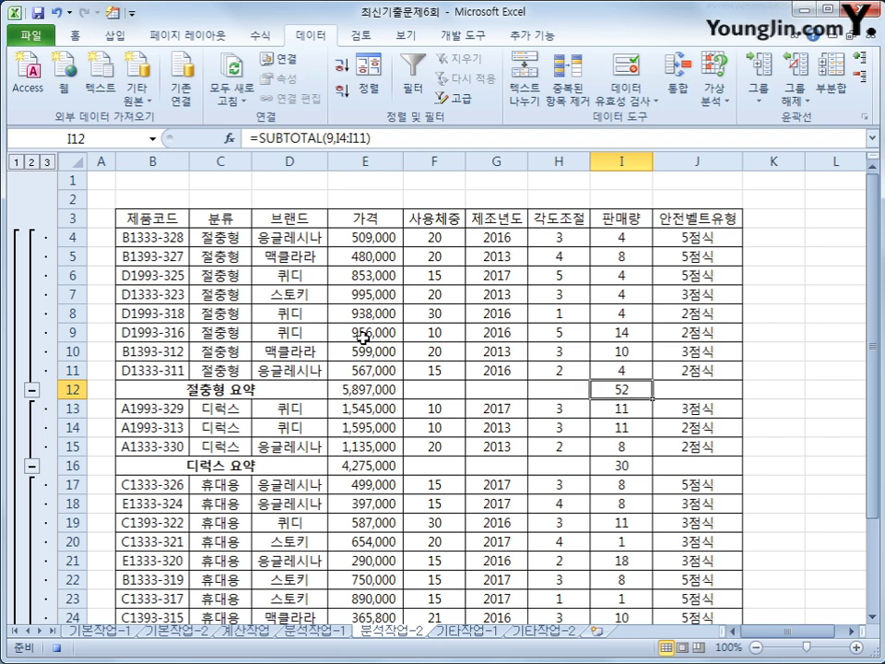
pyautogui.click(291, 194)
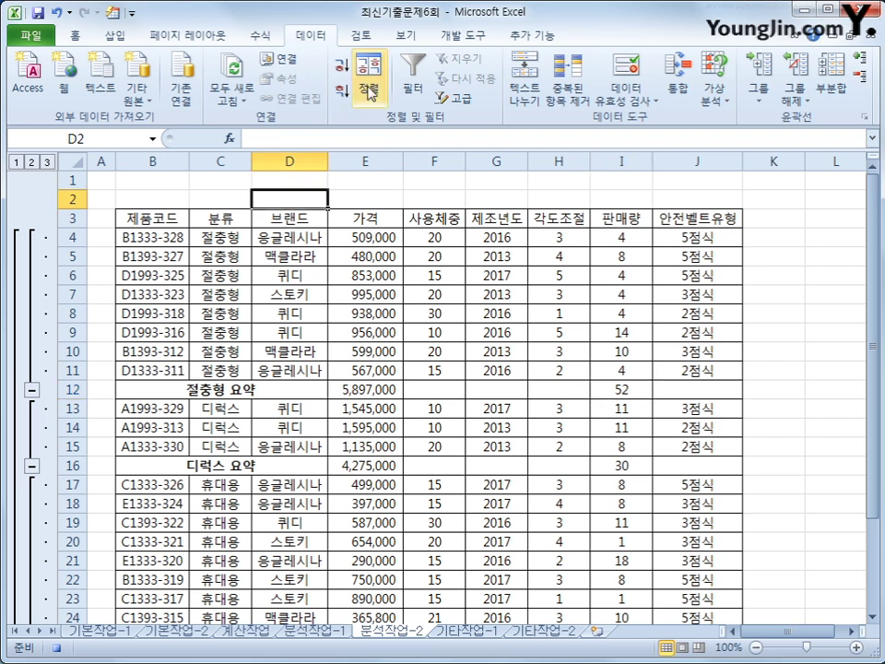
# - Draw a snipped single-corner rectangle about 1.11 × 3.81 cm over cells L3:M4 and label it 분류별 보기
pyautogui.click(115, 37)
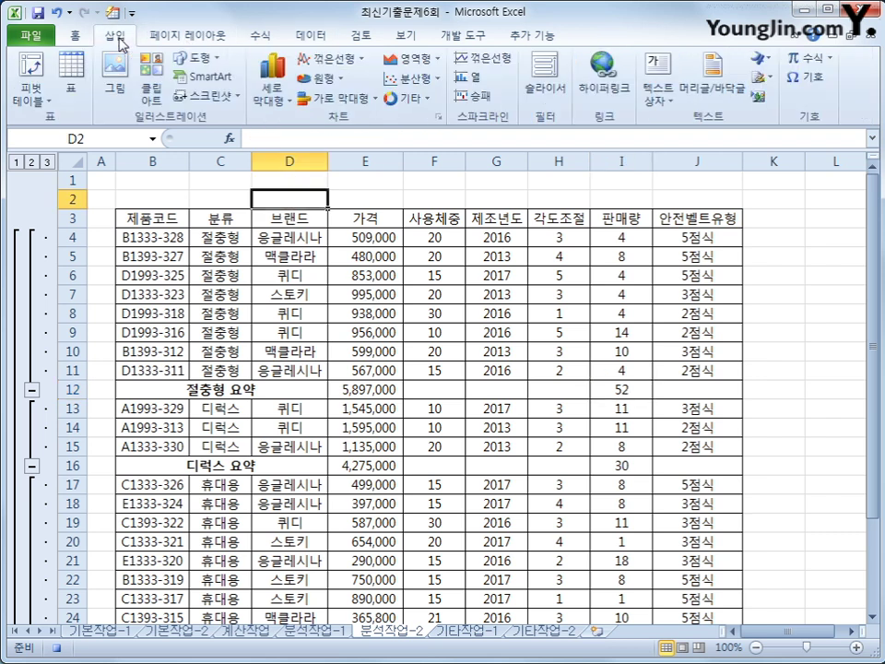
pyautogui.click(204, 62)
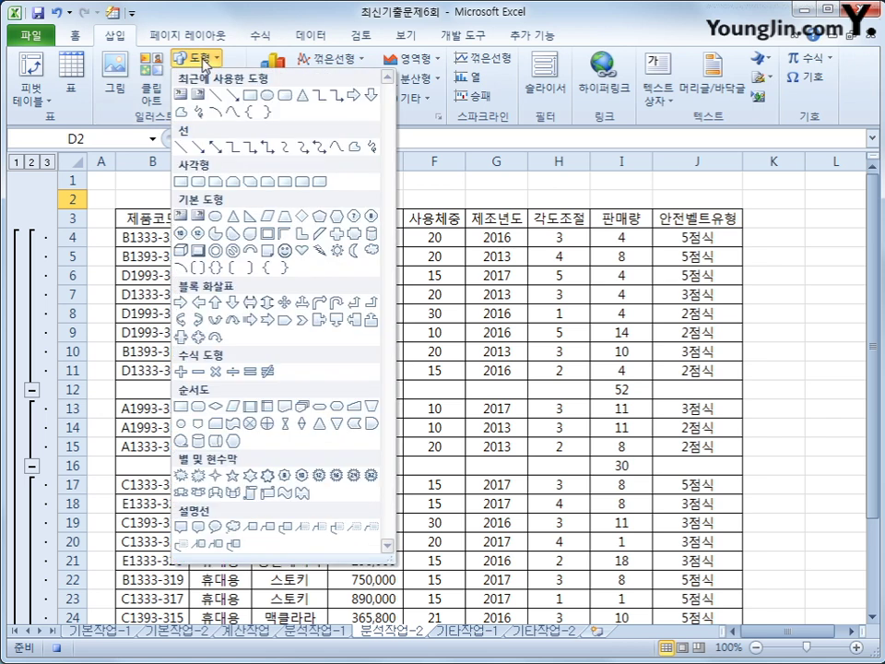
pyautogui.click(214, 183)
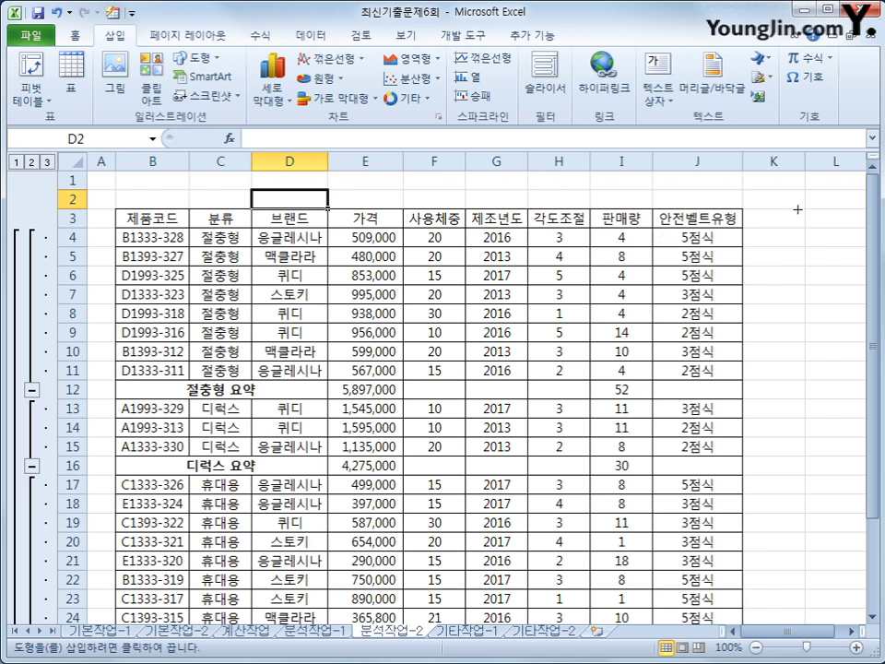
pyautogui.moveTo(806, 212)
pyautogui.mouseDown()
pyautogui.moveTo(881, 250)
pyautogui.moveTo(811, 258)
pyautogui.moveTo(836, 251)
pyautogui.moveTo(826, 245)
pyautogui.moveTo(842, 249)
pyautogui.moveTo(829, 248)
pyautogui.mouseUp()
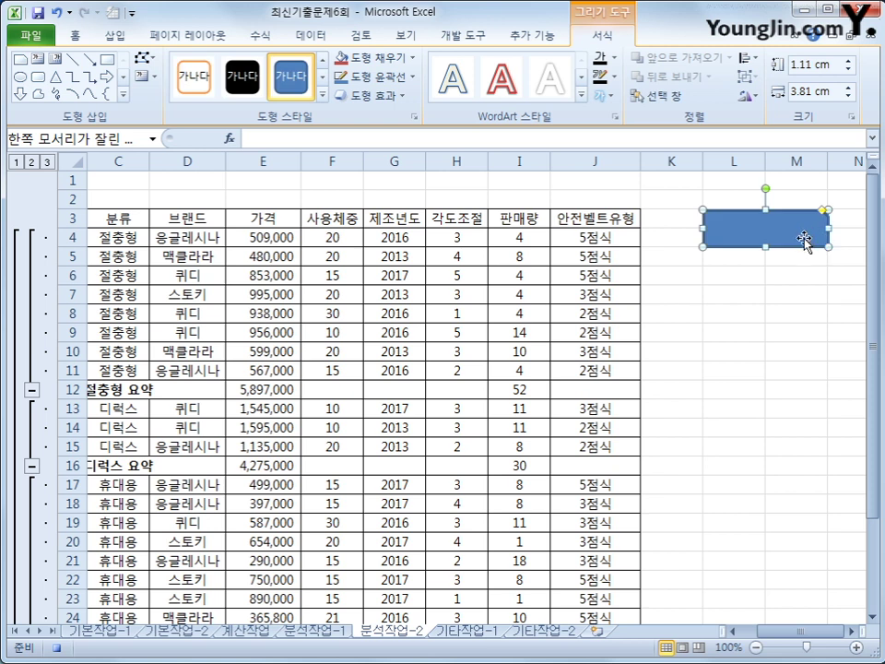
pyautogui.write('분류별 복')
pyautogui.write('기')
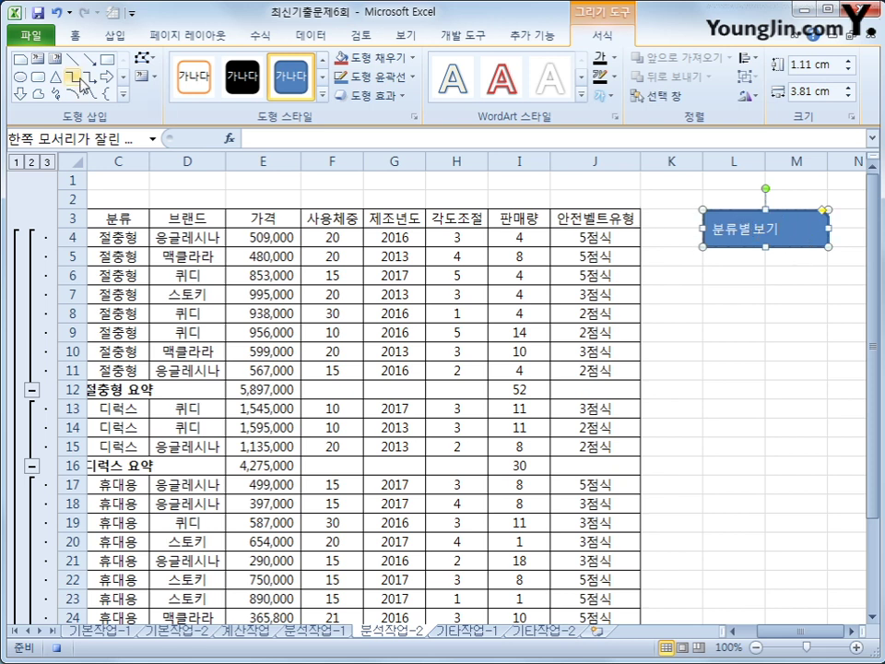
# - Center the 분류별 보기 label both vertically and horizontally within the rectangle shape
pyautogui.click(69, 36)
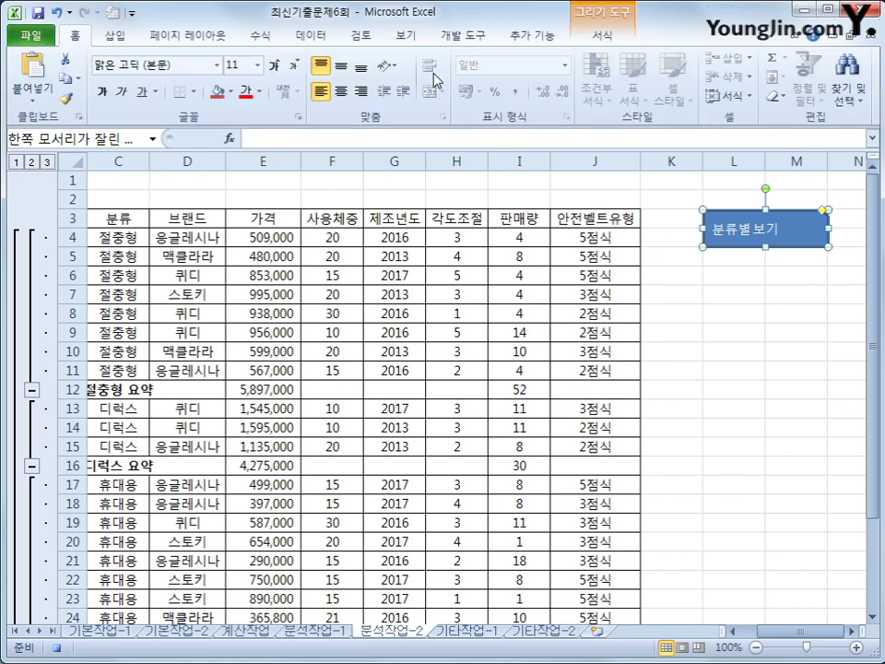
pyautogui.click(341, 66)
pyautogui.click(340, 91)
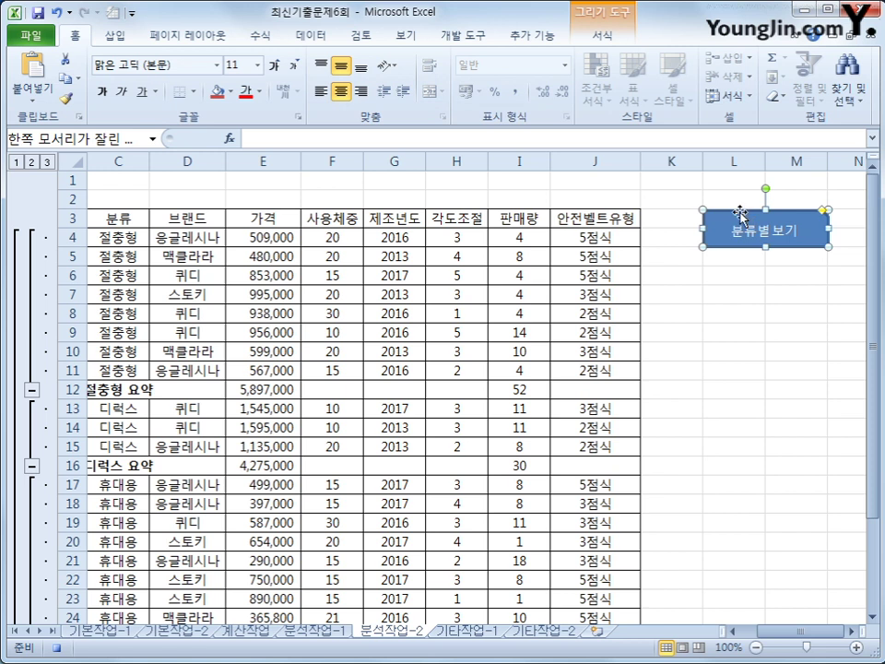
# - Assign the 분류별보기 macro to the snipped-corner rectangle and deselect the shape
pyautogui.hotkey('shift', 'F10')
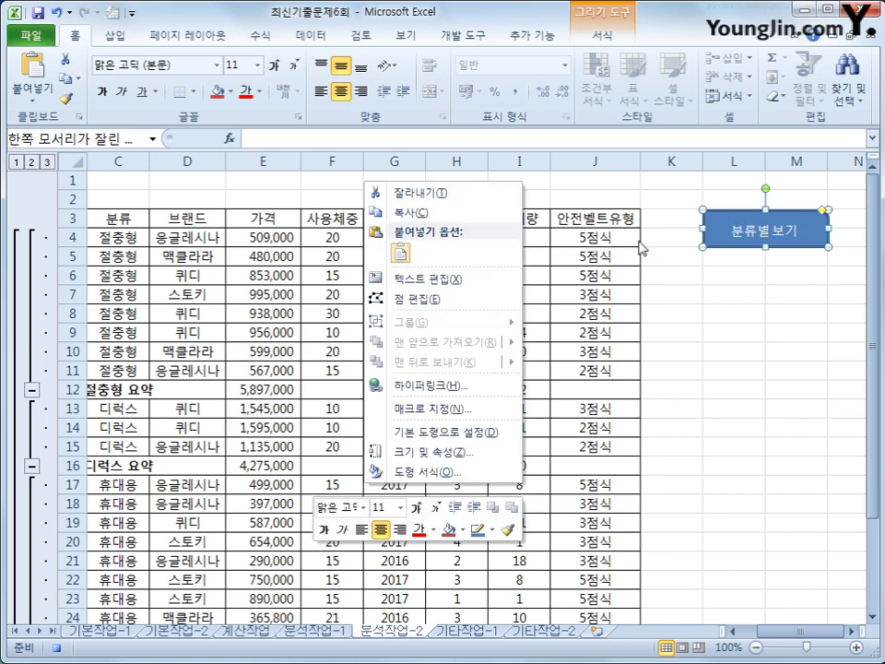
pyautogui.click(457, 409)
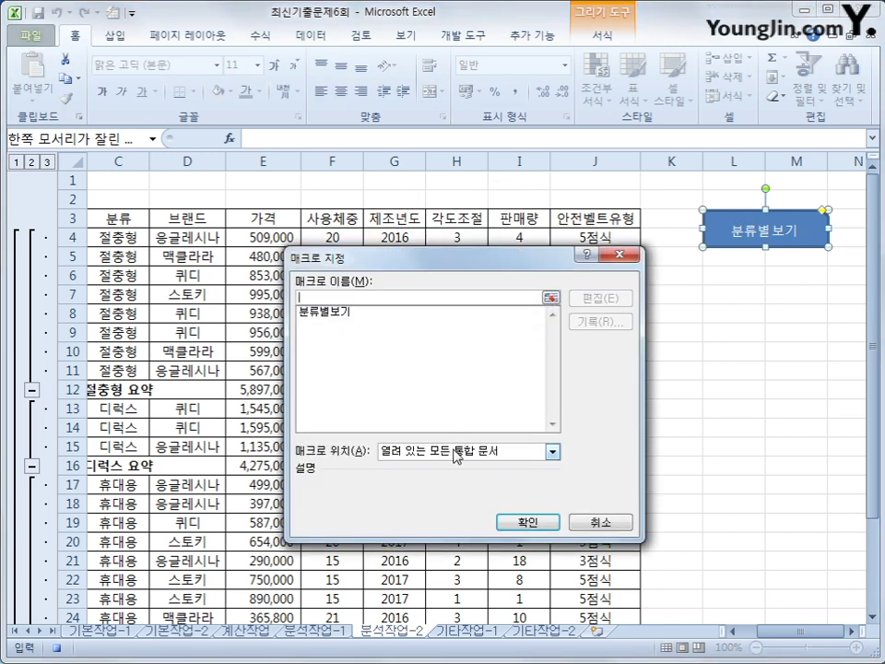
pyautogui.click(347, 316)
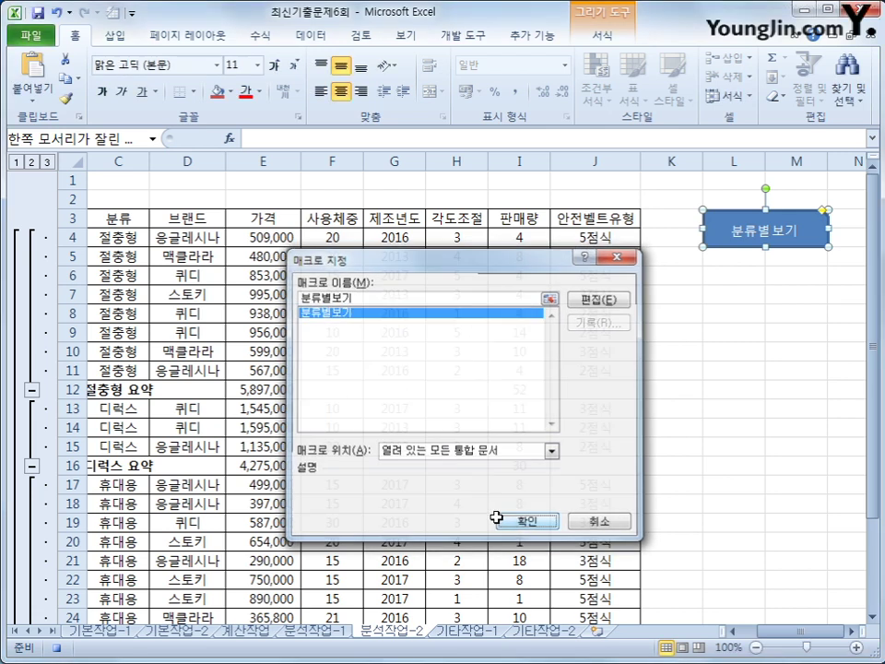
pyautogui.click(503, 521)
pyautogui.click(816, 354)
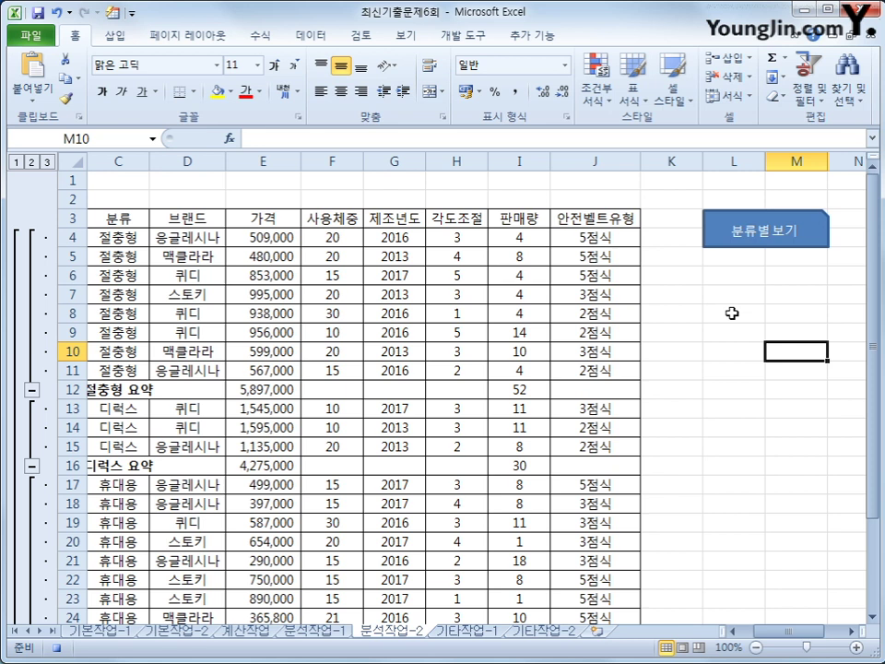
# - On the 기타작업-1 sheet, change only the 판매량 series of the chart to a line with markers
pyautogui.click(470, 632)
pyautogui.click(633, 350)
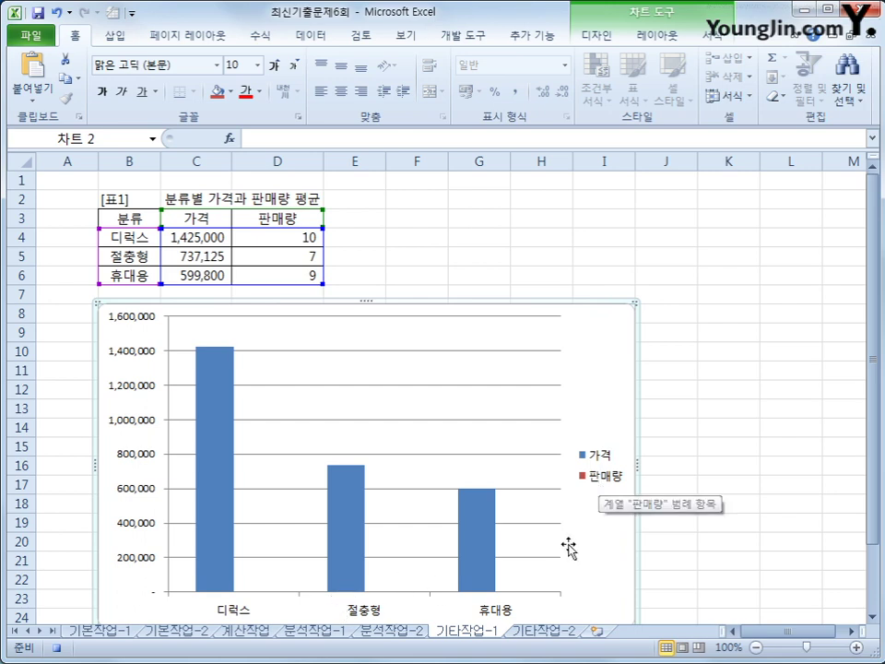
pyautogui.scroll(-1, 568, 549)
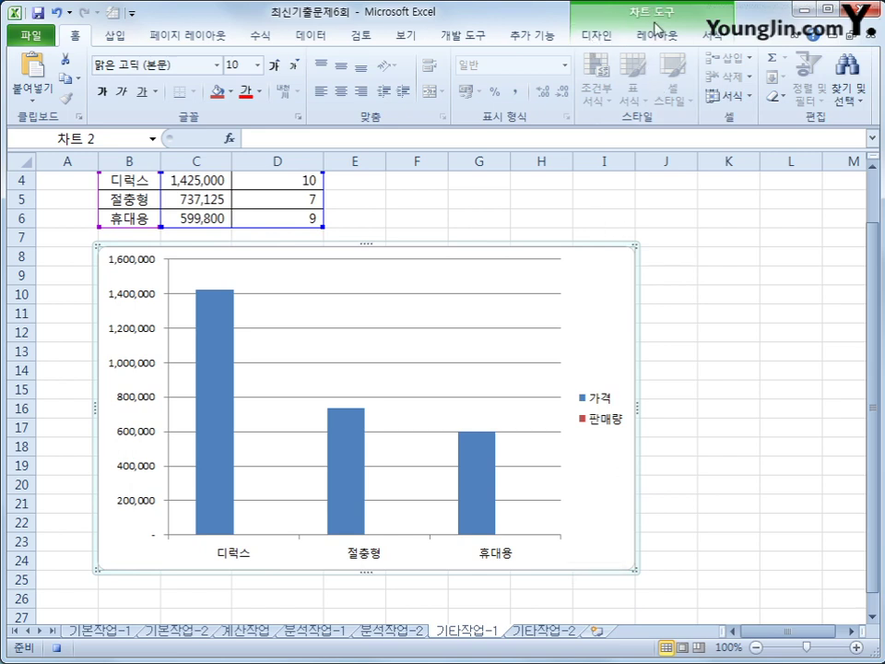
pyautogui.click(659, 37)
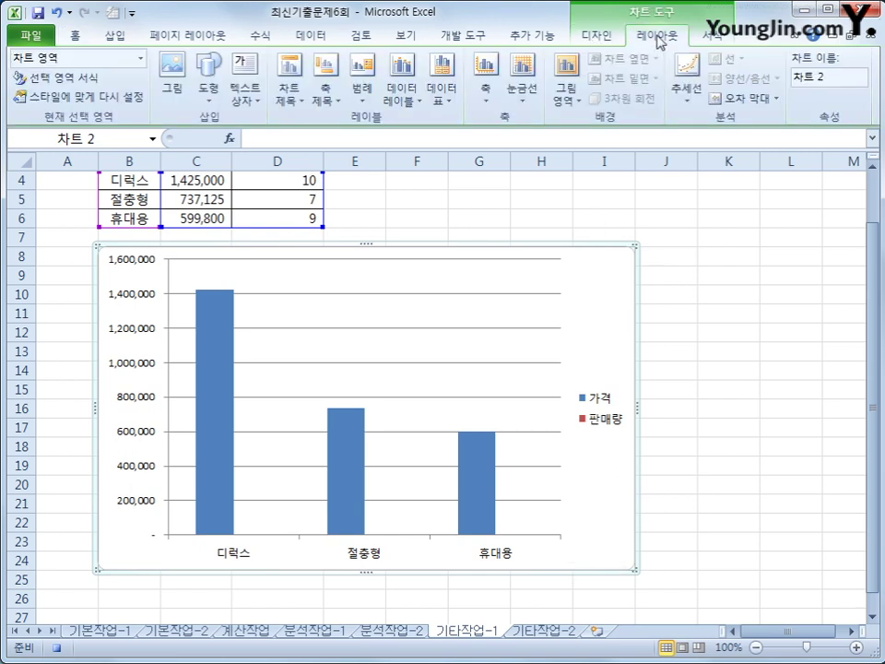
pyautogui.click(141, 58)
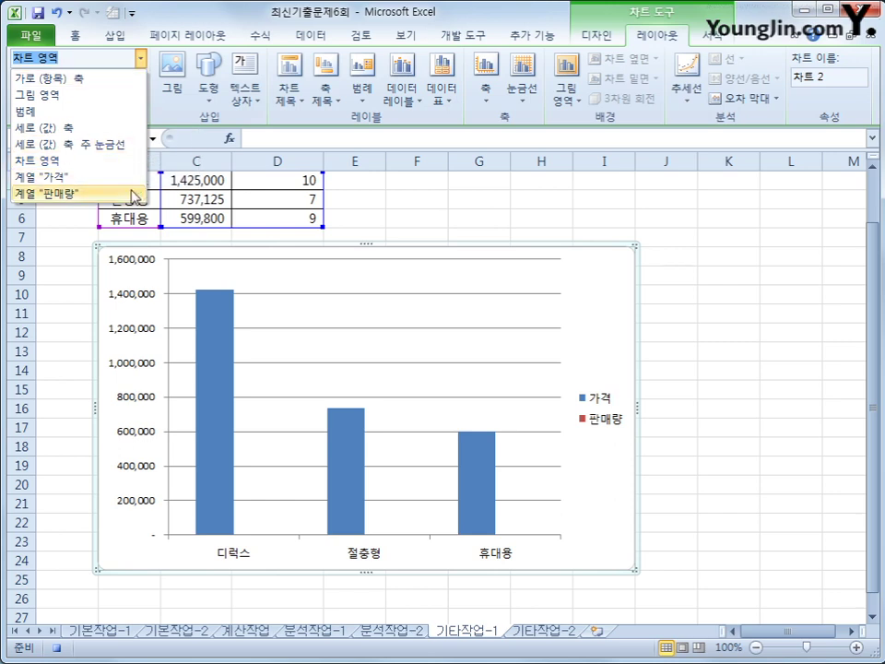
pyautogui.click(130, 192)
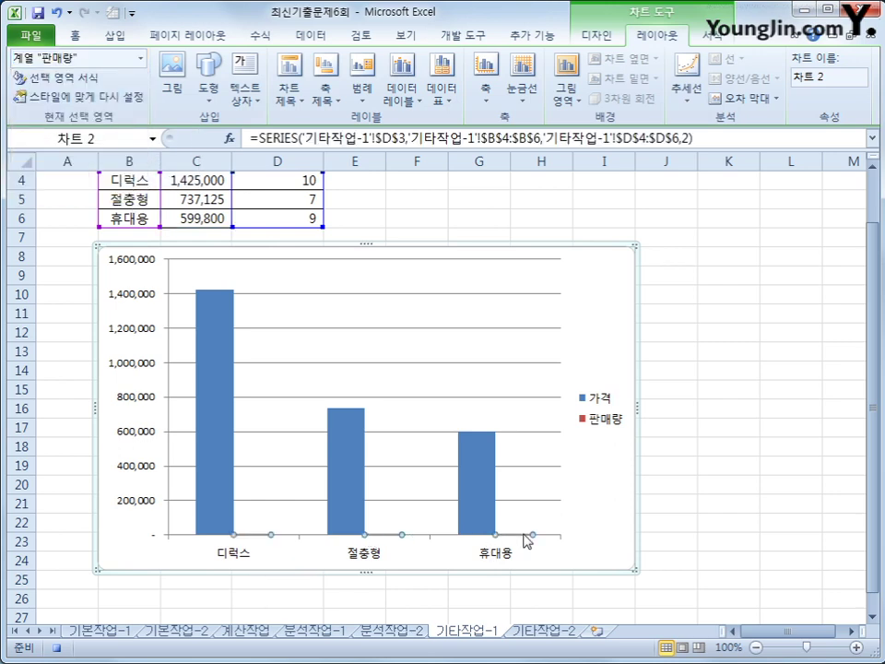
pyautogui.moveTo(531, 538)
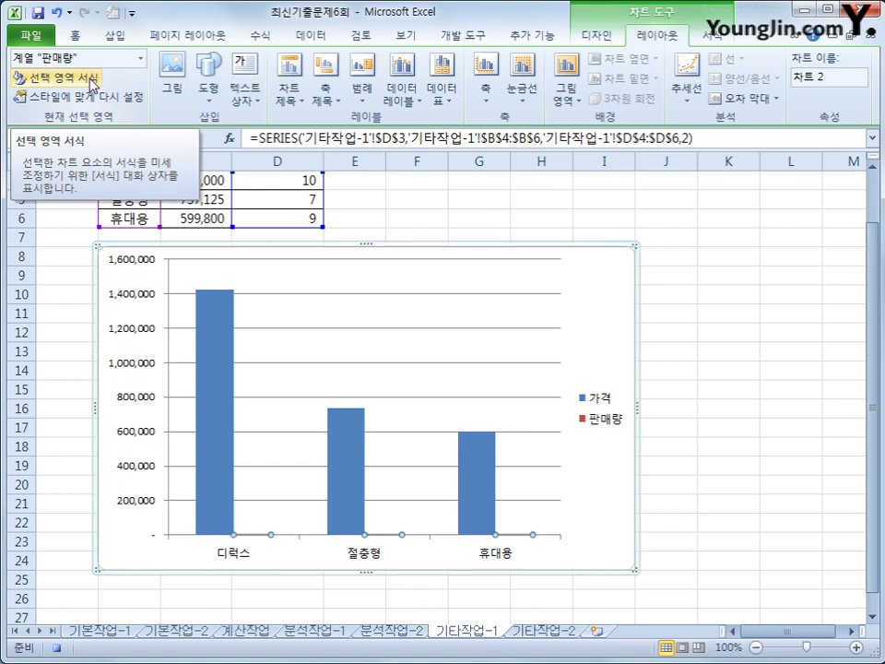
pyautogui.click(597, 35)
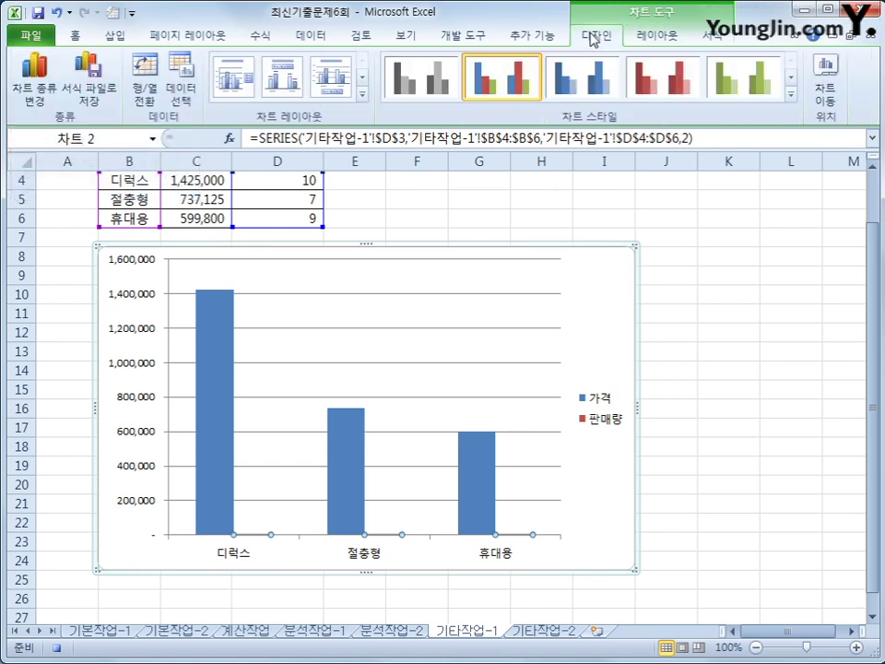
pyautogui.click(41, 96)
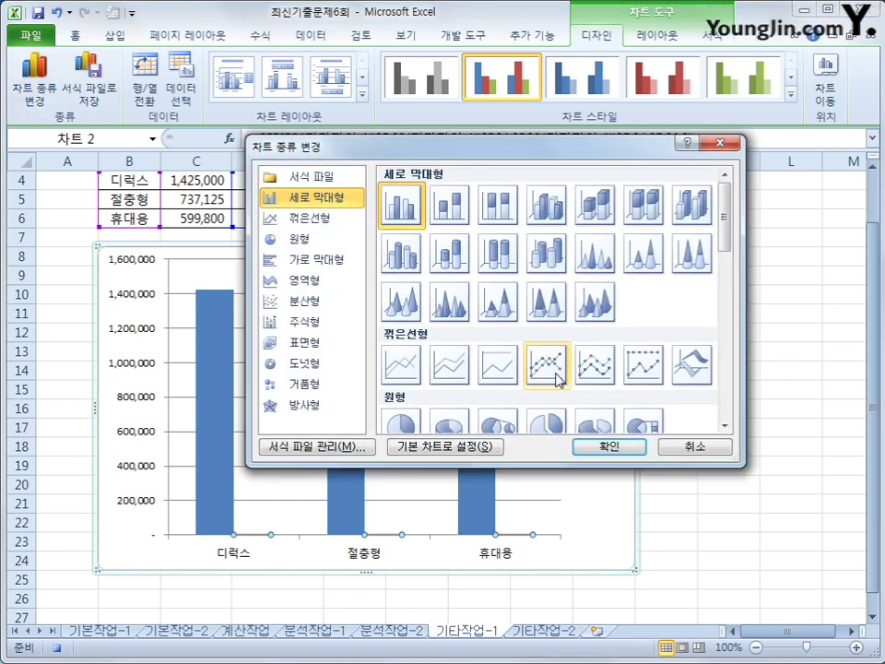
pyautogui.click(554, 373)
pyautogui.click(581, 446)
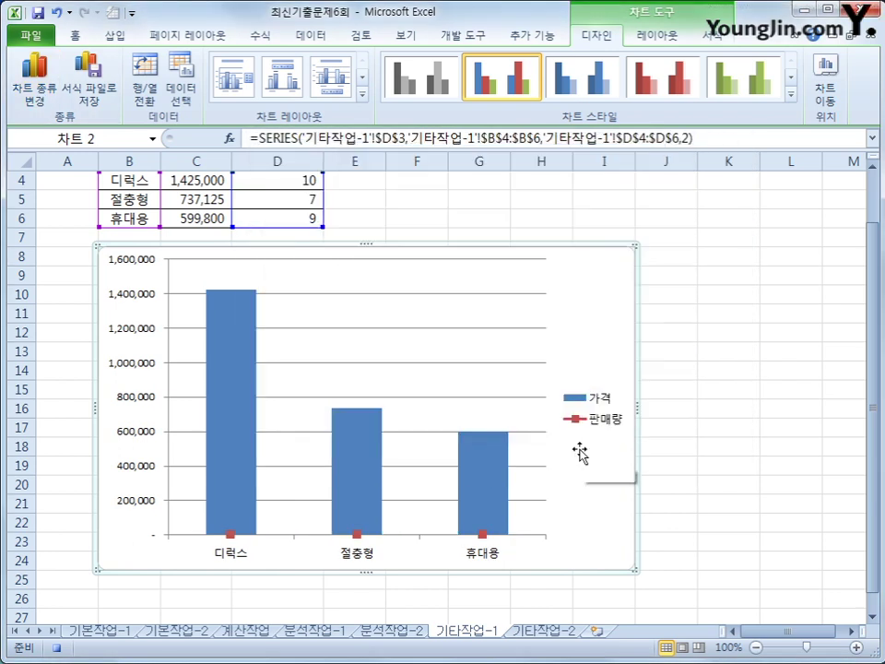
# - Plot the 판매량 line series on the secondary axis (보조 축)
pyautogui.click(481, 534)
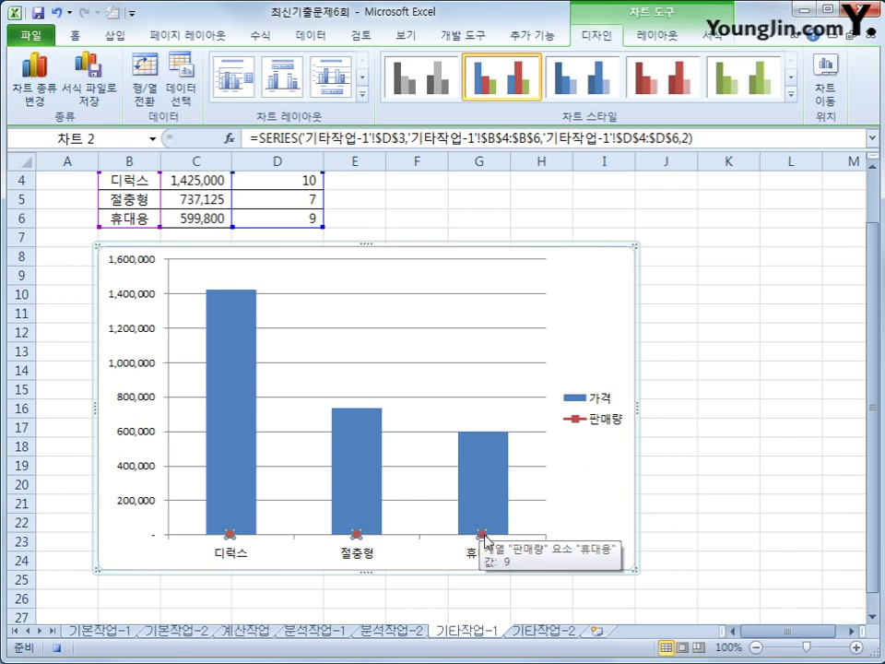
pyautogui.rightClick(484, 536)
pyautogui.click(427, 407)
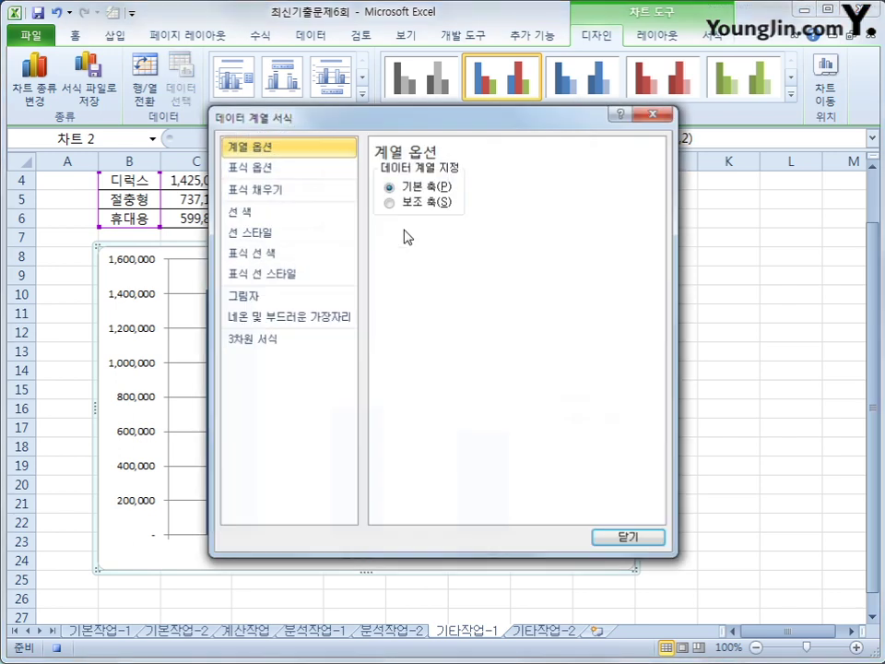
pyautogui.click(414, 205)
pyautogui.click(612, 541)
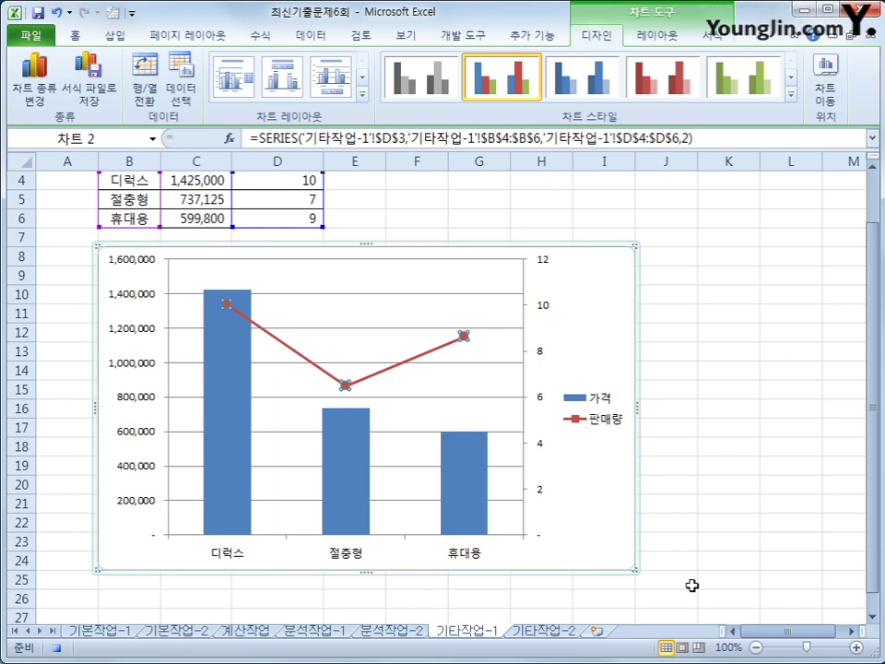
pyautogui.click(577, 353)
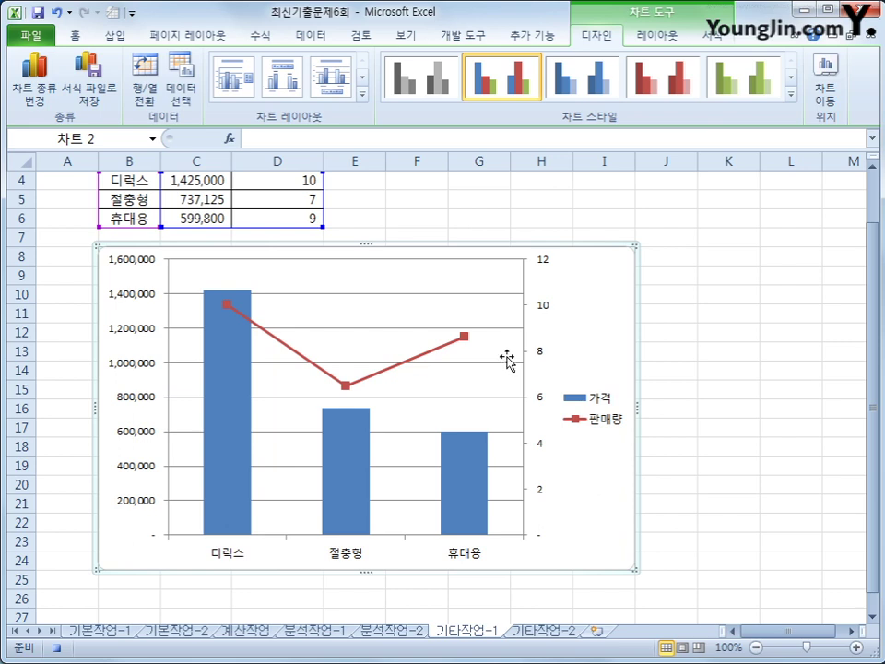
# - Add a title above the chart and link it to the merged heading cell C2 of 표1
pyautogui.click(656, 36)
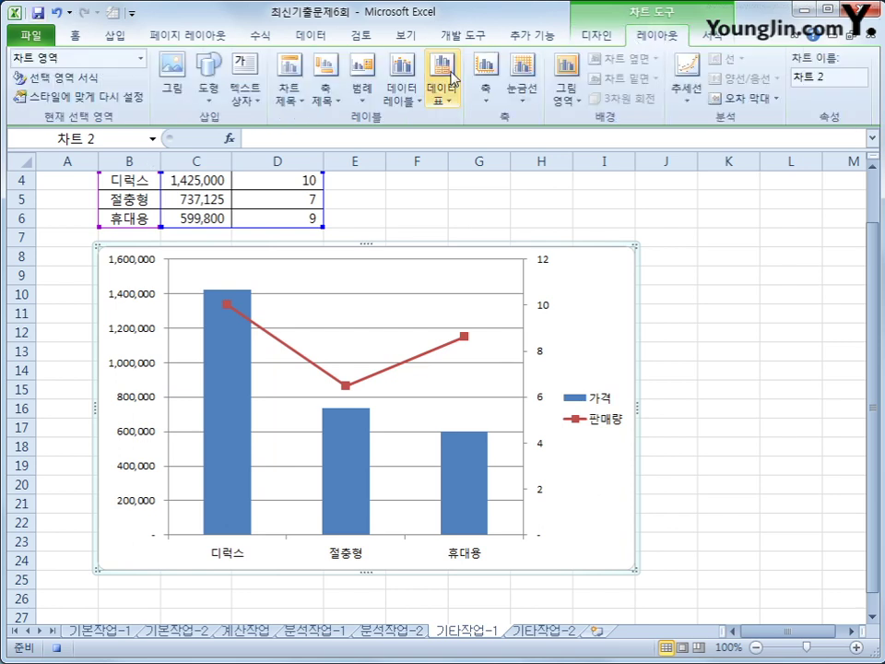
pyautogui.click(290, 92)
pyautogui.click(305, 214)
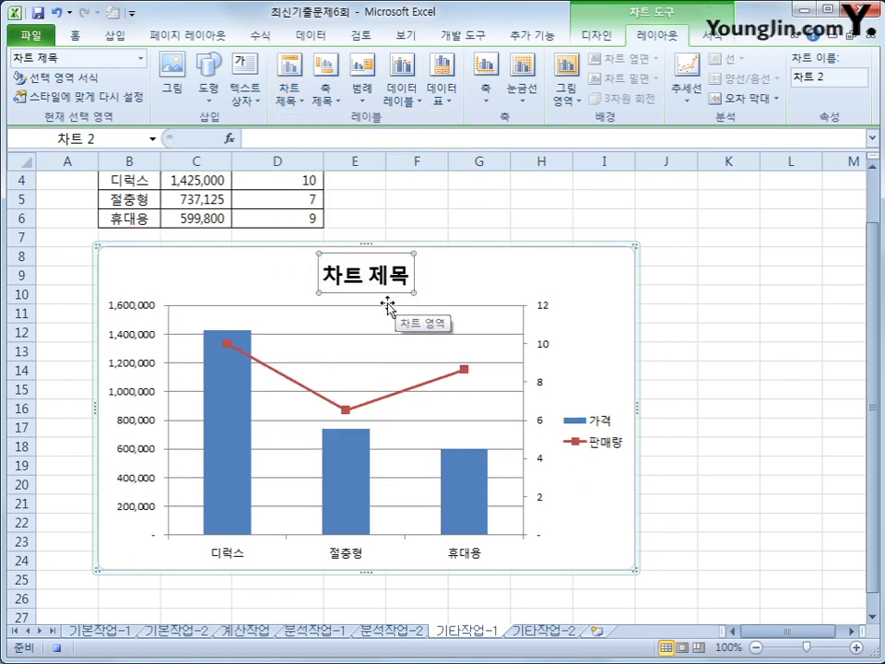
pyautogui.scroll(1, 387, 325)
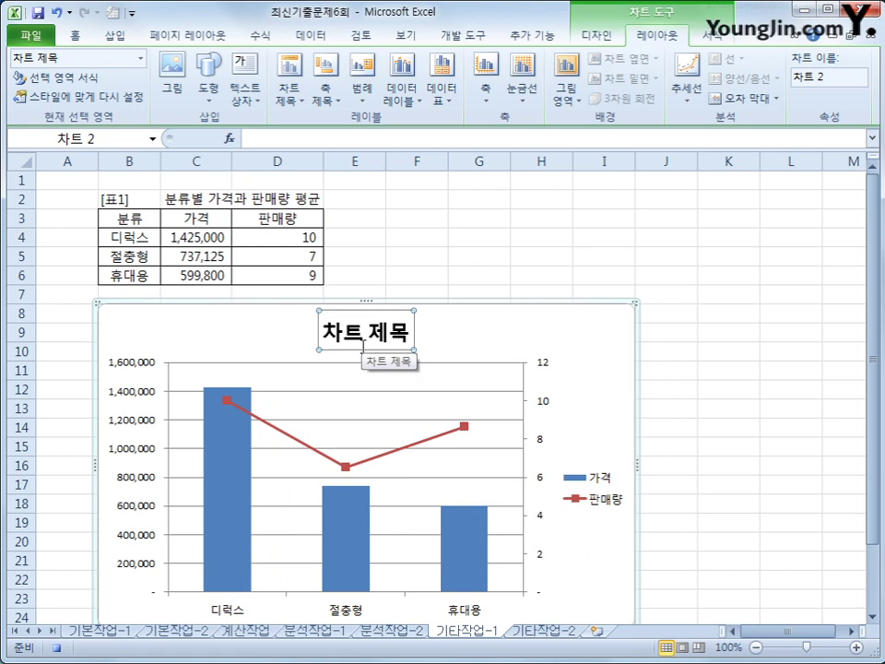
pyautogui.click(282, 139)
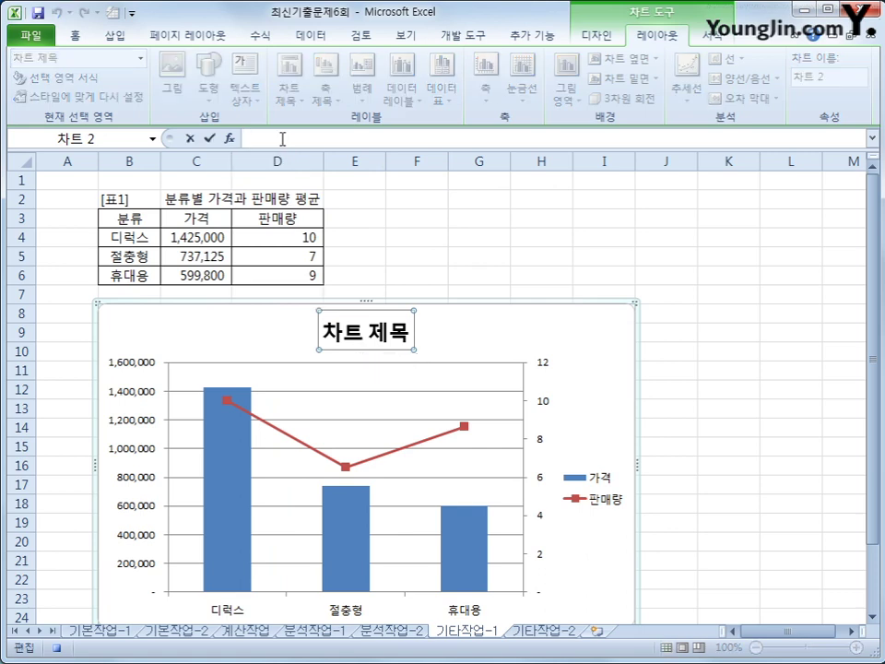
pyautogui.write('=')
pyautogui.click(207, 198)
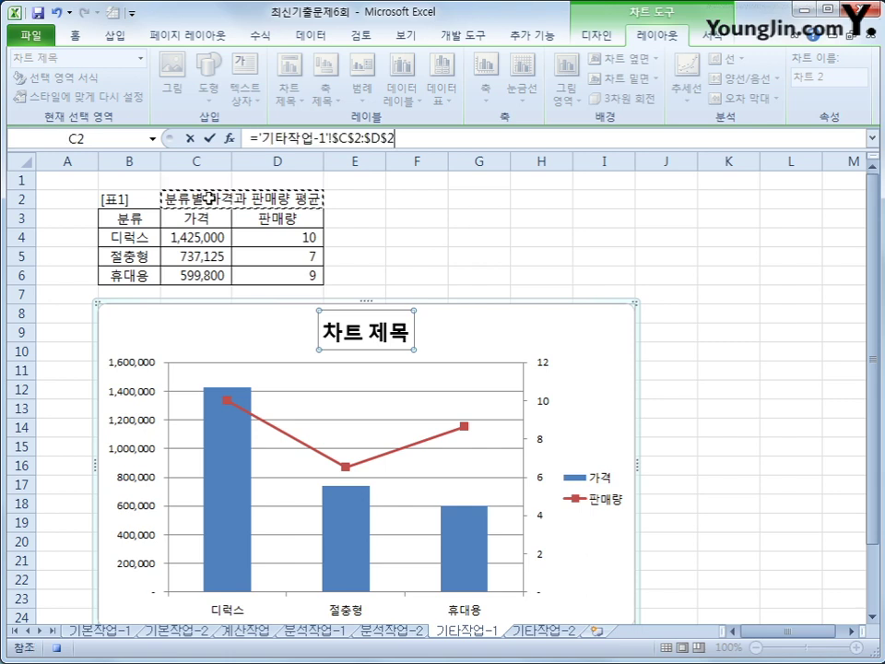
pyautogui.press('Return')
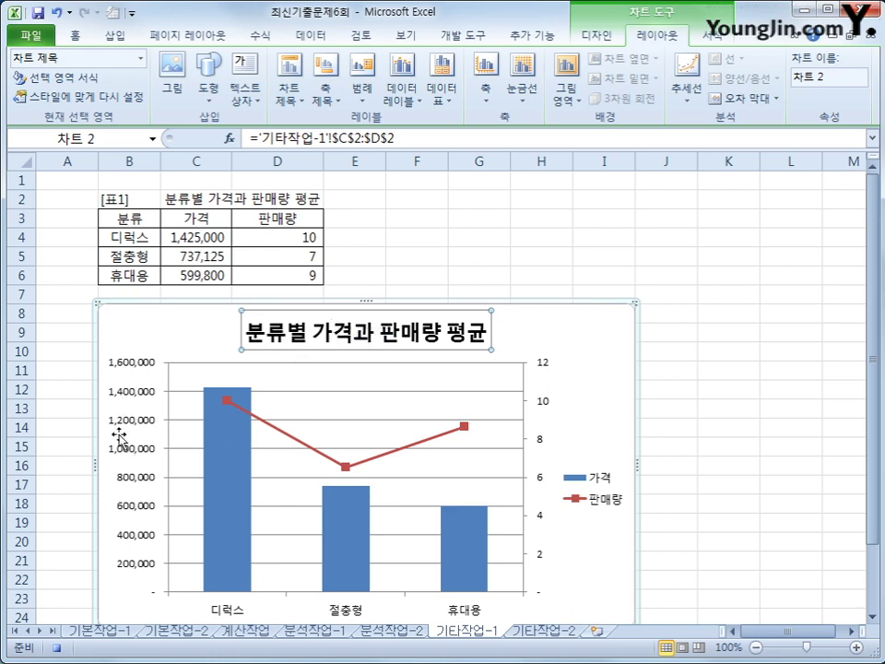
# - Add a primary vertical axis title with vertical text (세로 제목) reading 가격
pyautogui.click(324, 92)
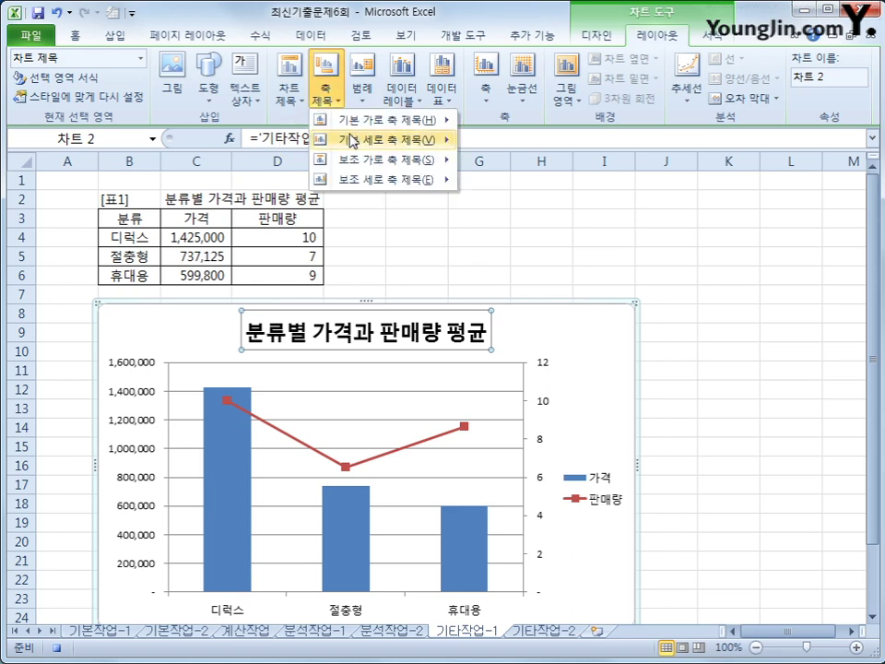
pyautogui.moveTo(353, 145)
pyautogui.click(517, 237)
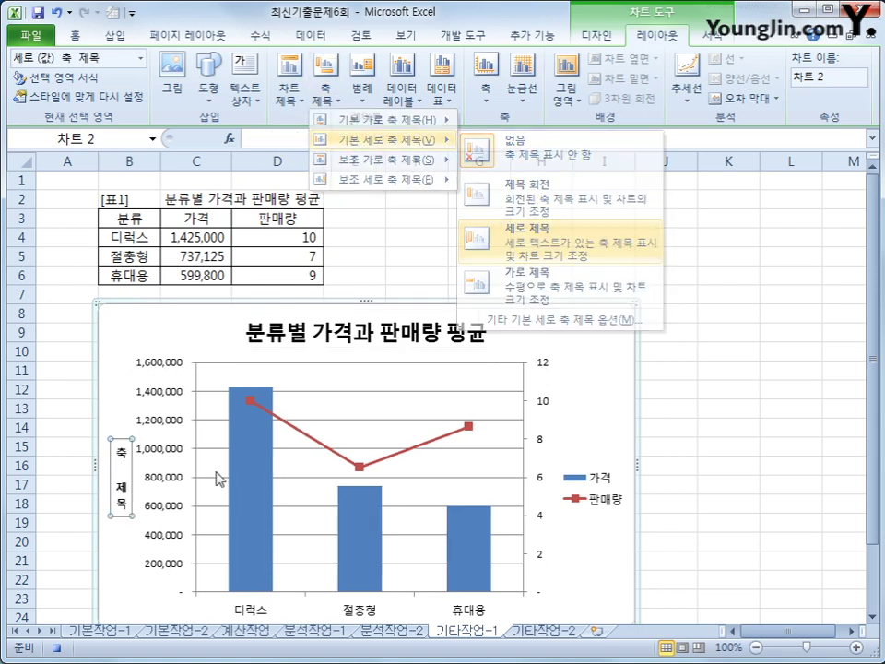
pyautogui.moveTo(126, 443); pyautogui.dragTo(118, 517)
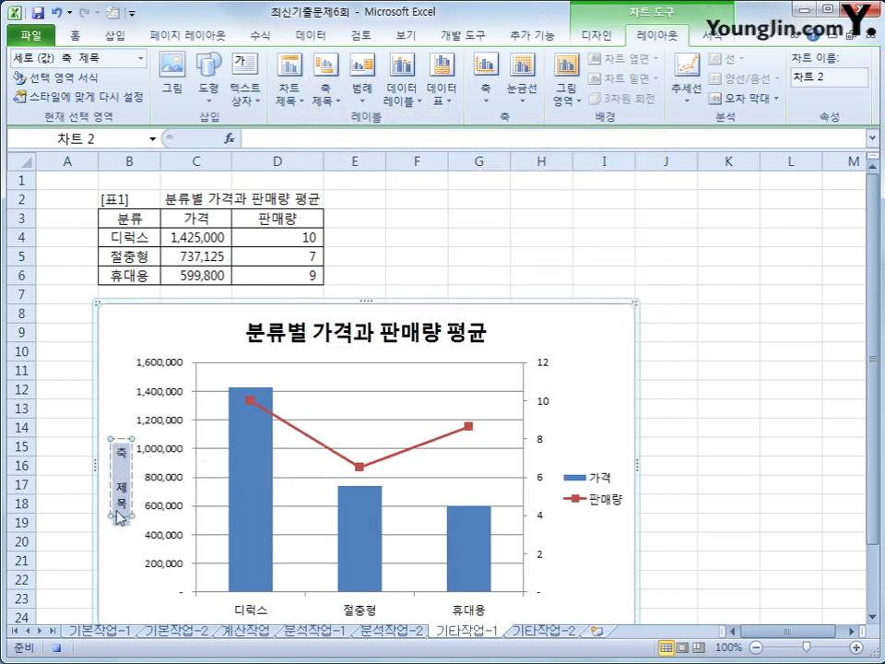
pyautogui.write('가격')
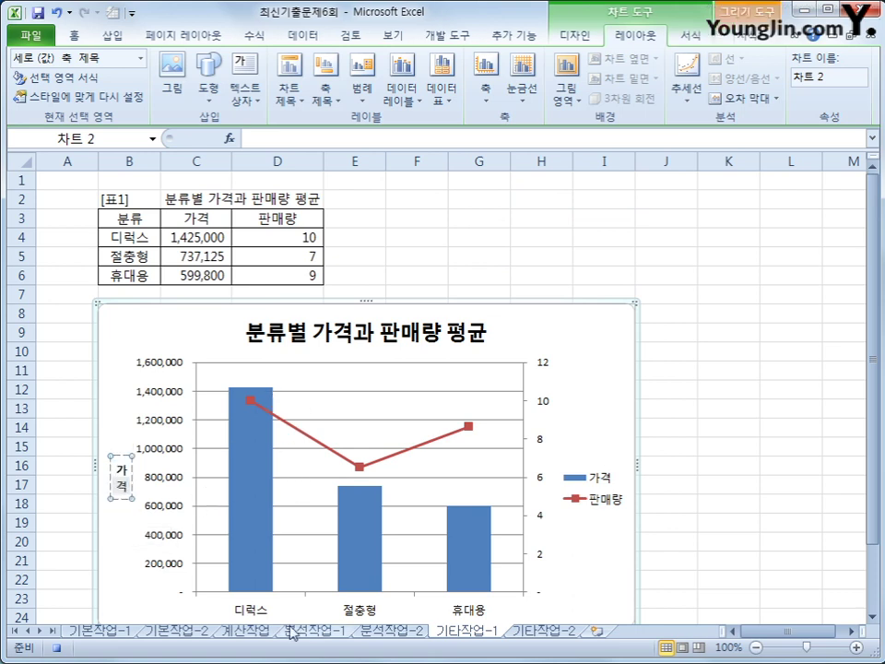
# - Add a secondary vertical axis title with vertical text (세로 제목) reading 판매량
pyautogui.click(323, 89)
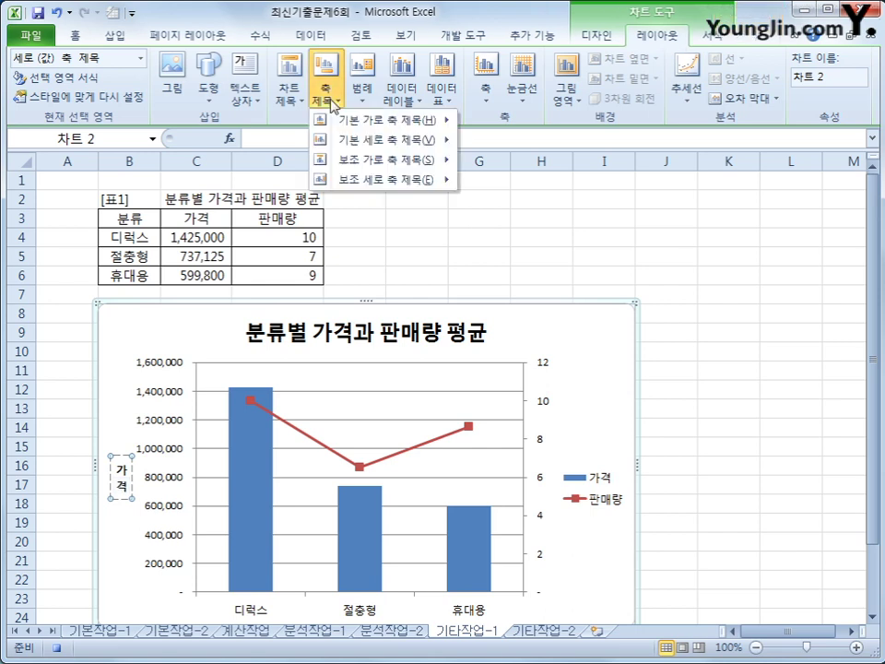
pyautogui.moveTo(349, 192)
pyautogui.click(521, 273)
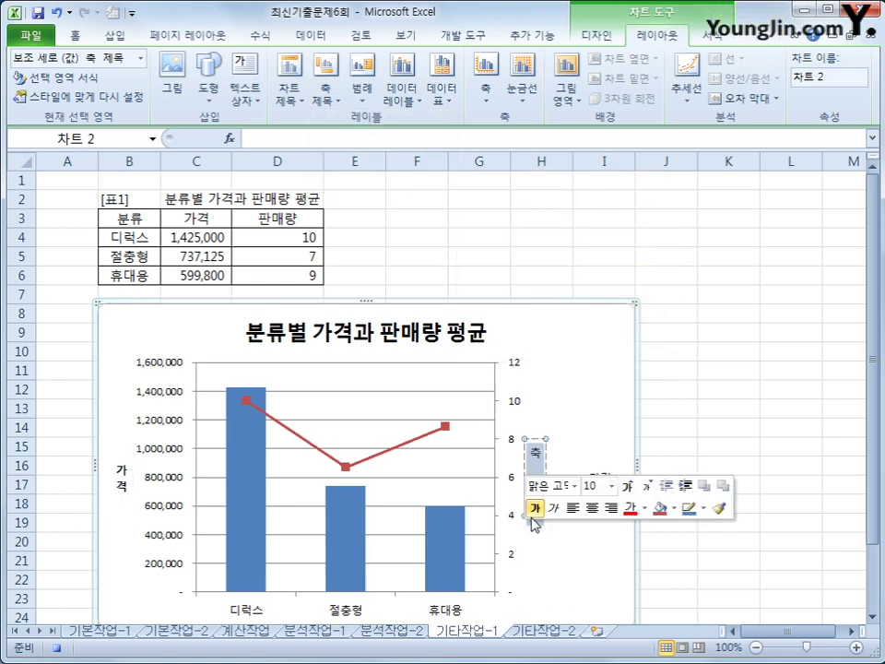
pyautogui.write('파ㄴ매량')
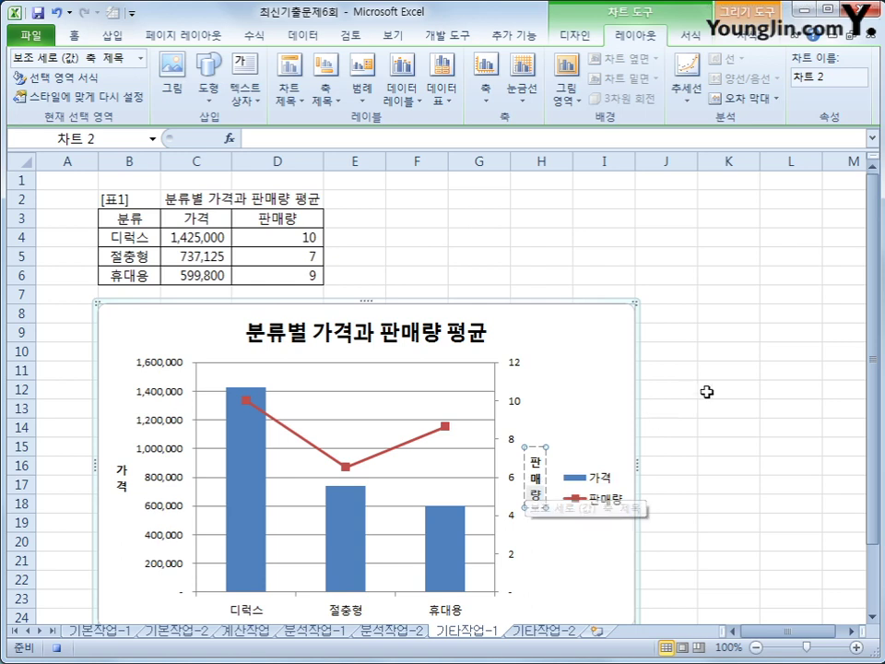
# - Place the chart legend below the plot and set its font size to 9
pyautogui.click(363, 81)
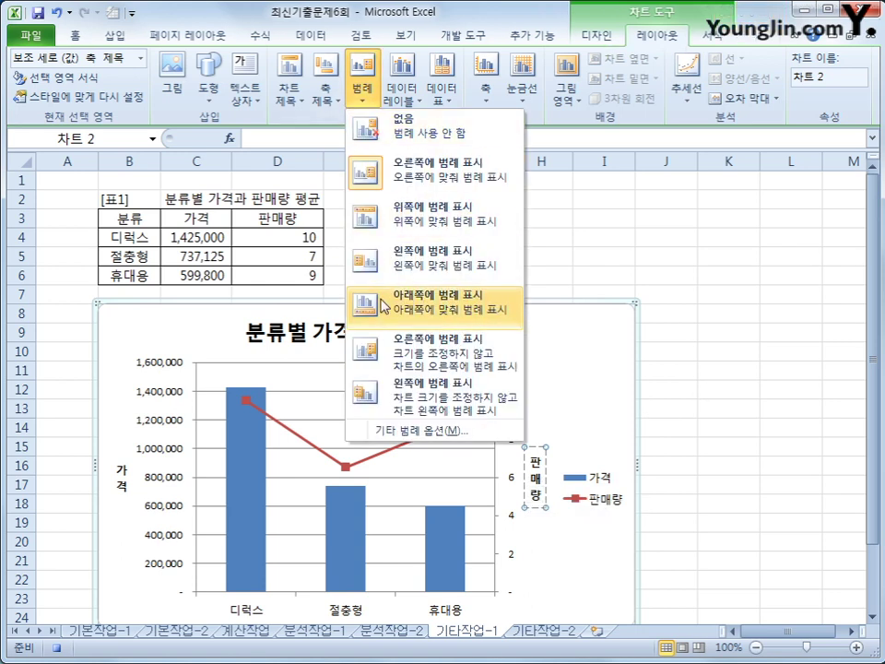
pyautogui.click(398, 327)
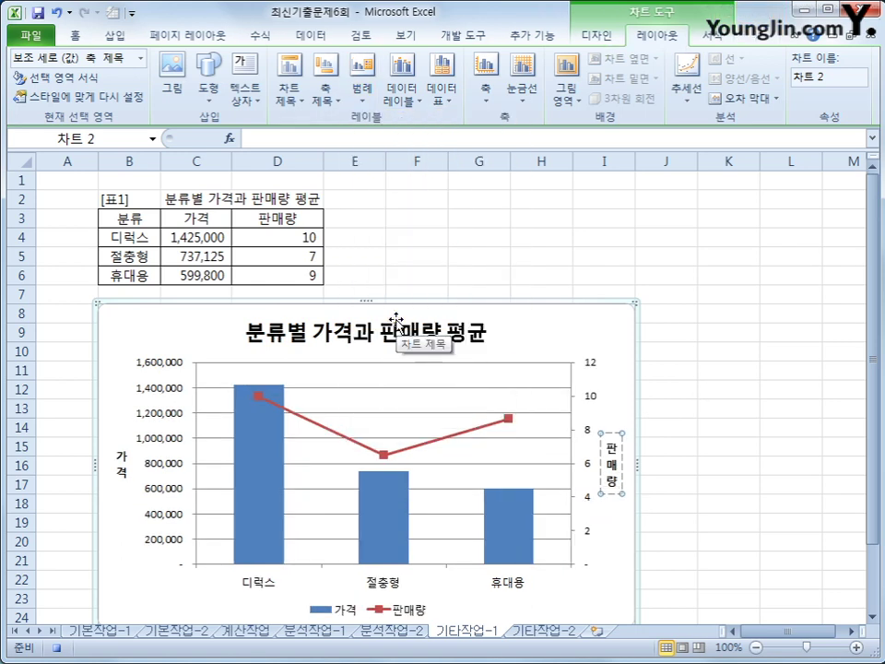
pyautogui.scroll(-2, 407, 498)
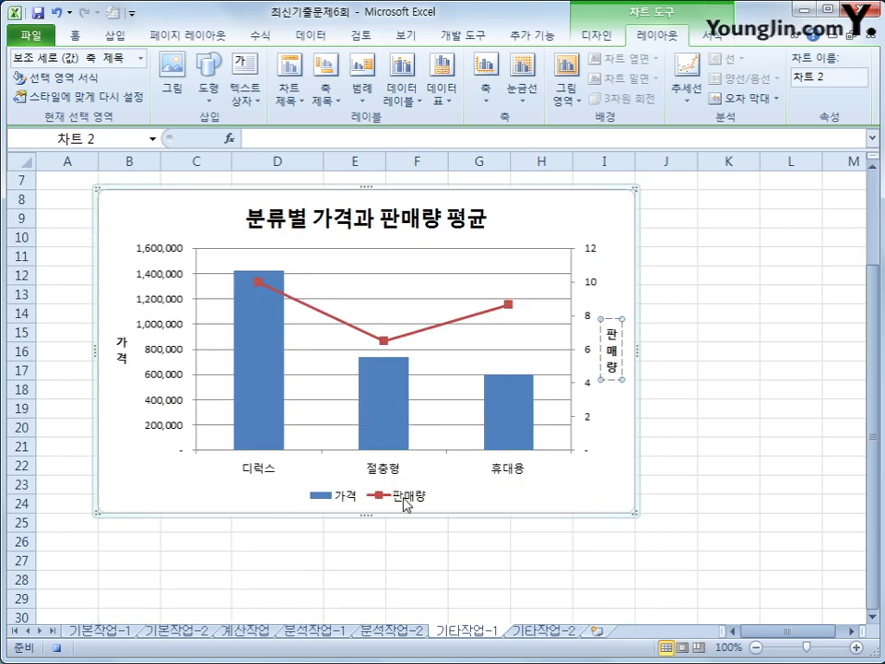
pyautogui.click(406, 503)
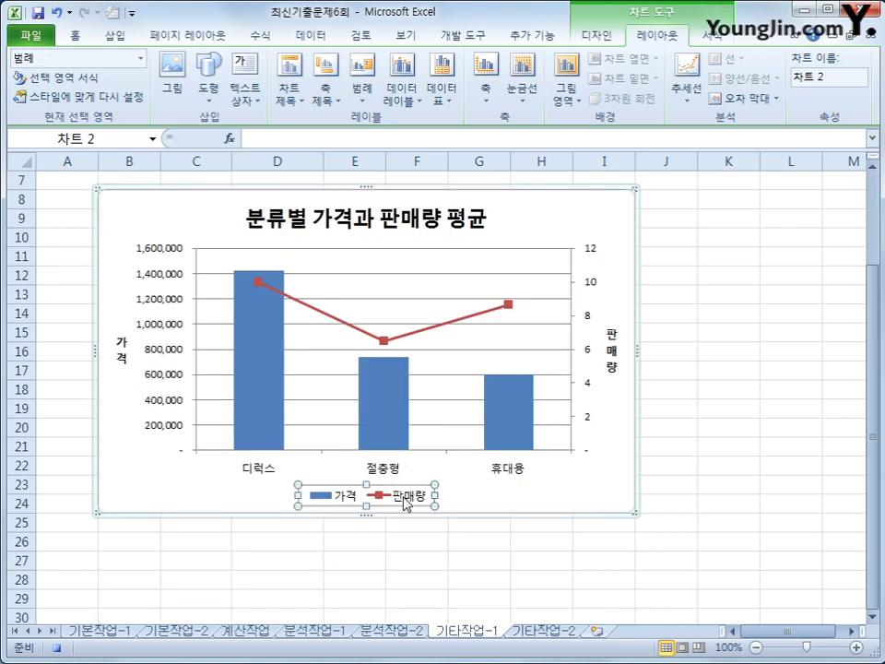
pyautogui.rightClick(406, 503)
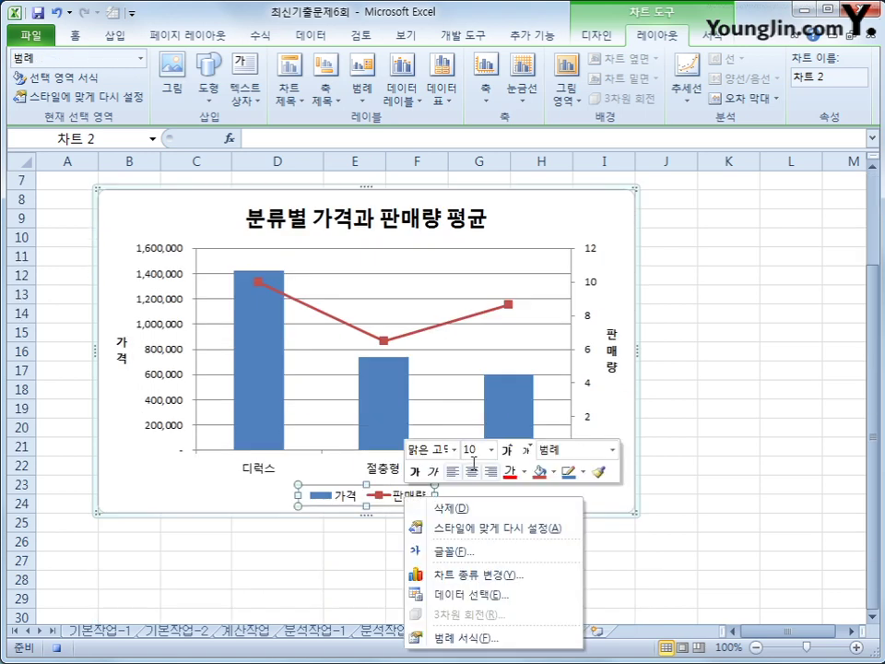
pyautogui.click(495, 449)
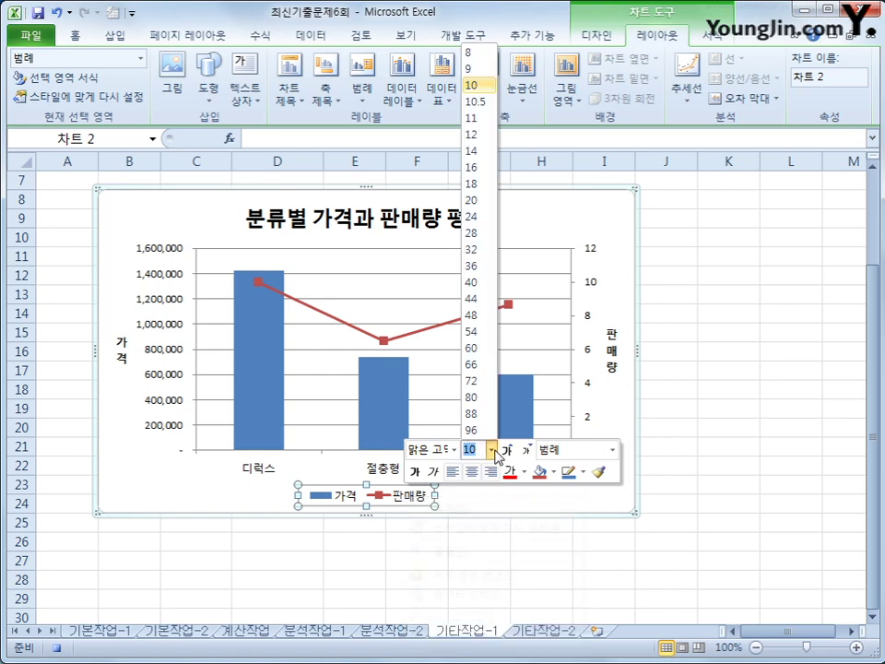
pyautogui.click(479, 70)
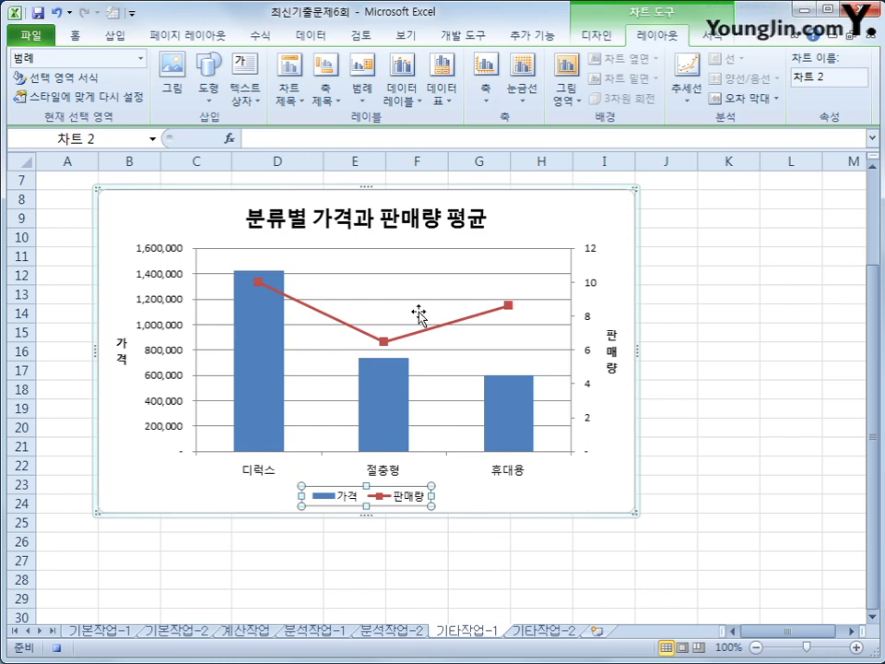
# - Delete the major gridlines of the primary vertical axis from the chart
pyautogui.click(376, 274)
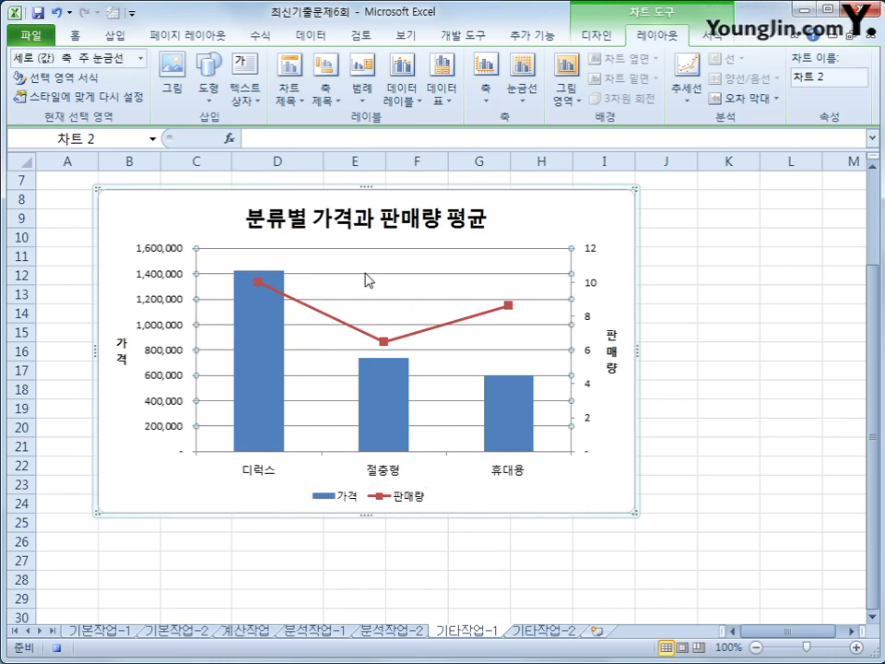
pyautogui.press('Escape')
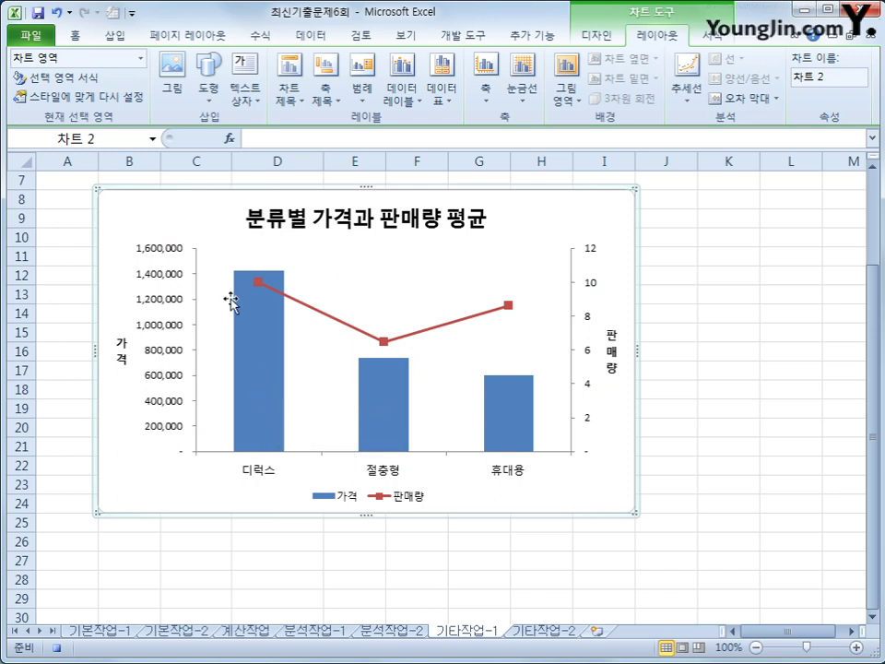
# - Add a data label below (아래쪽) only the 디럭스 point of the 판매량 line series
pyautogui.click(258, 282)
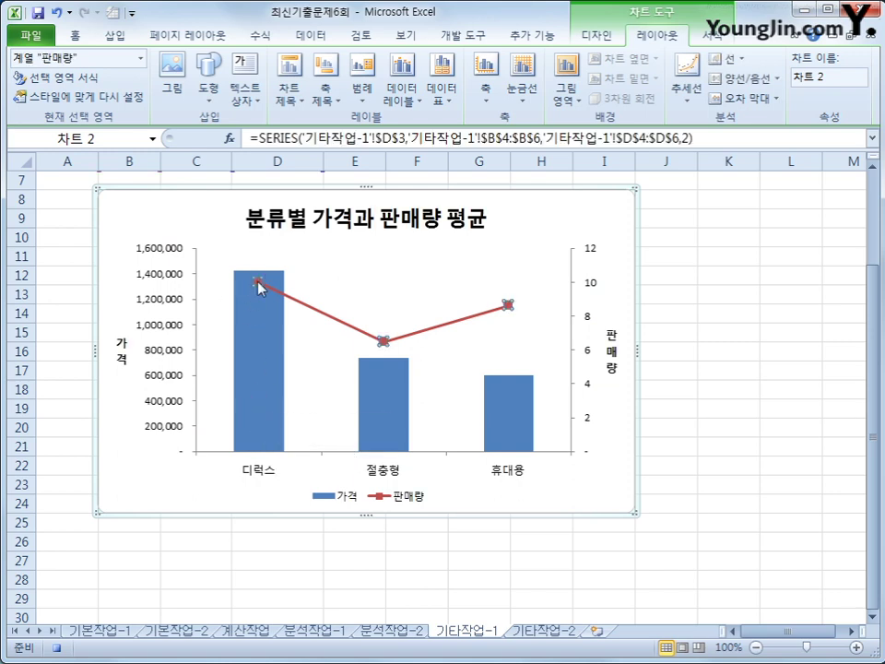
pyautogui.click(259, 282)
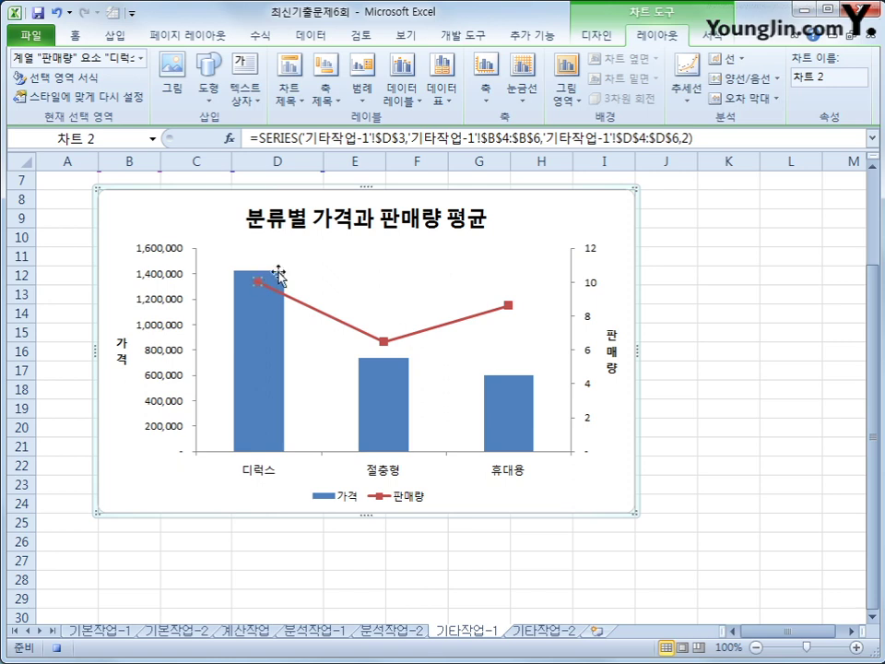
pyautogui.click(401, 81)
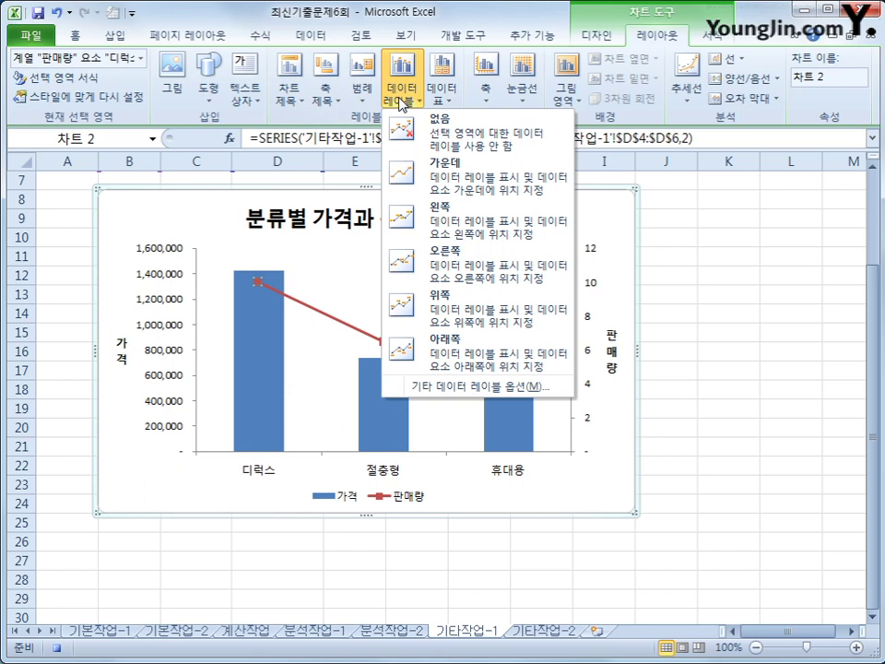
pyautogui.click(454, 352)
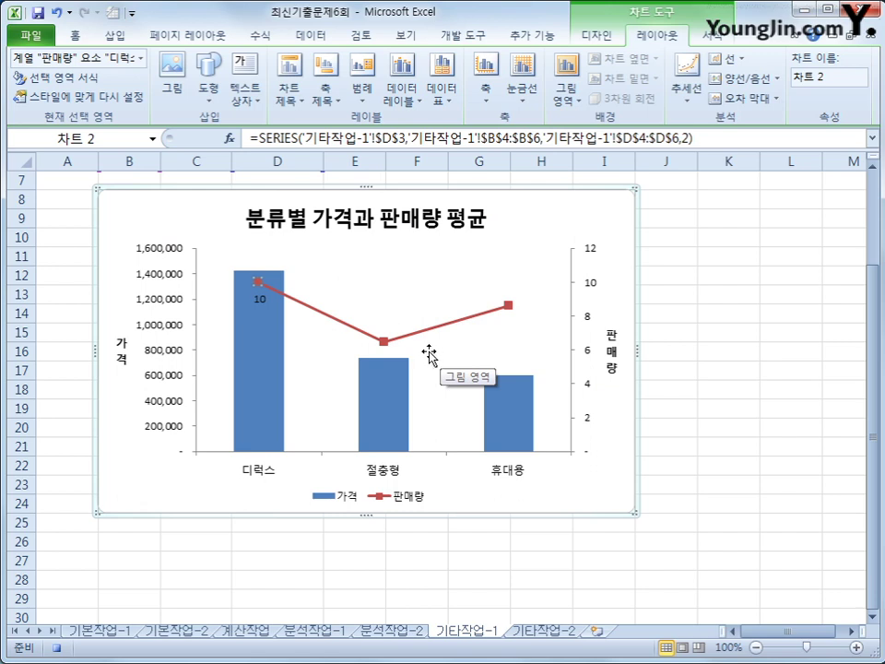
# - Format the chart area with rounded border corners (둥근 모서리) and the centred inner (안쪽) shadow preset
pyautogui.rightClick(600, 221)
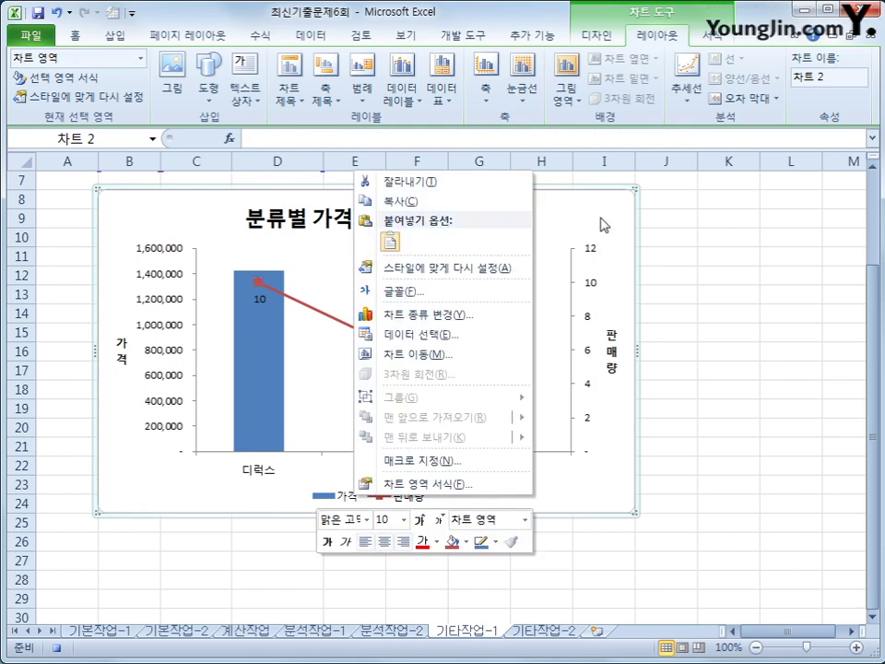
pyautogui.click(459, 488)
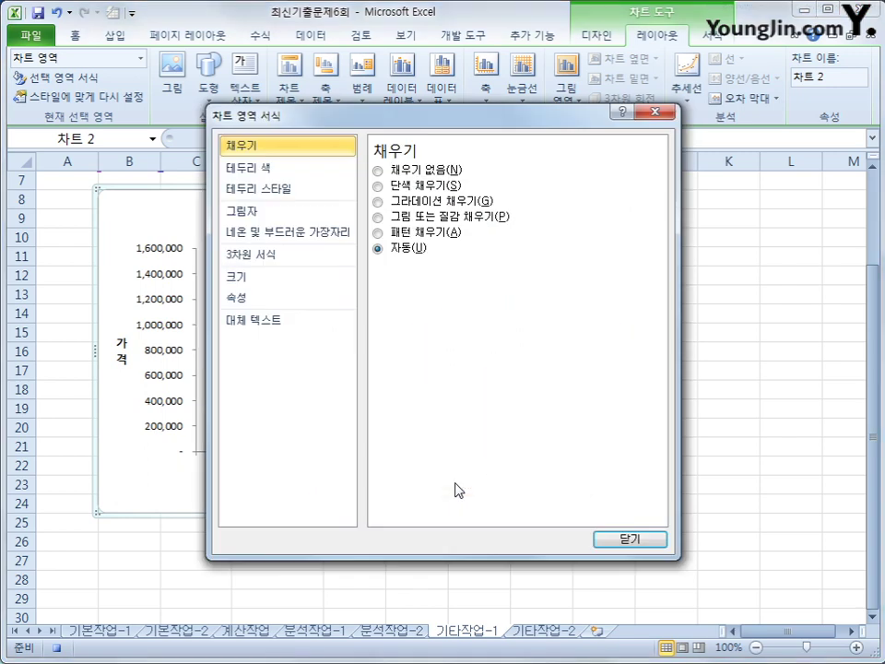
pyautogui.click(306, 200)
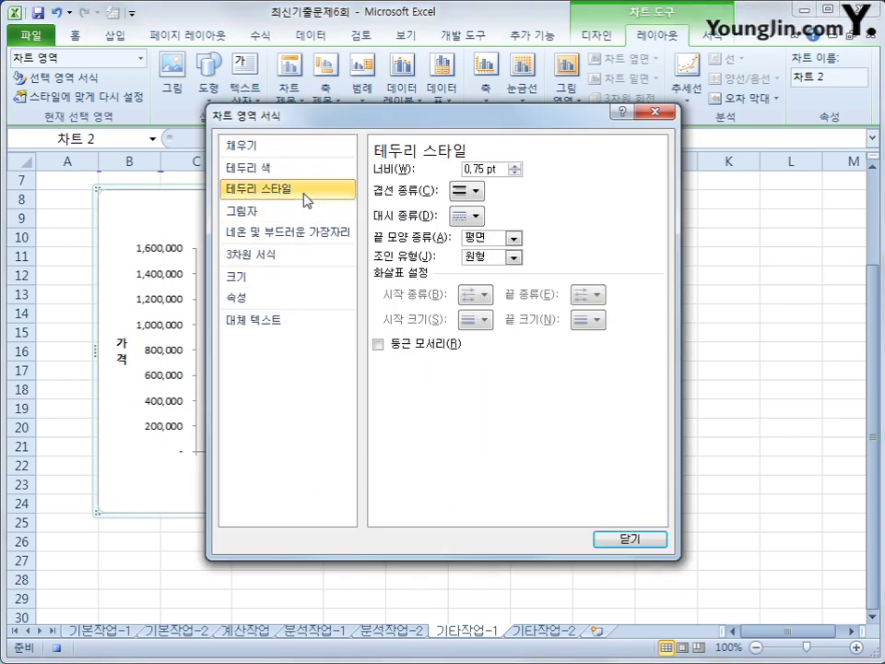
pyautogui.click(402, 347)
pyautogui.click(276, 214)
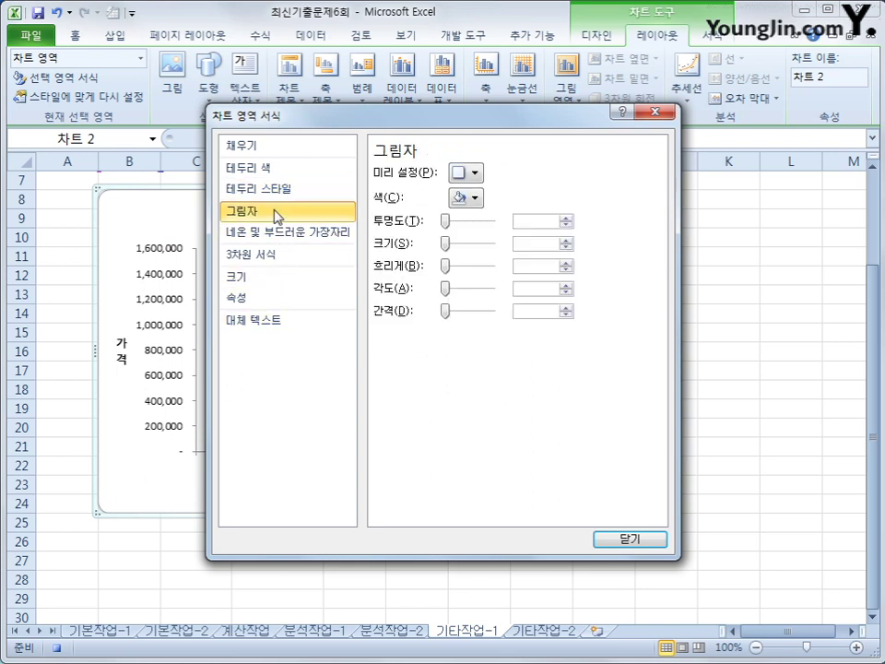
pyautogui.click(466, 174)
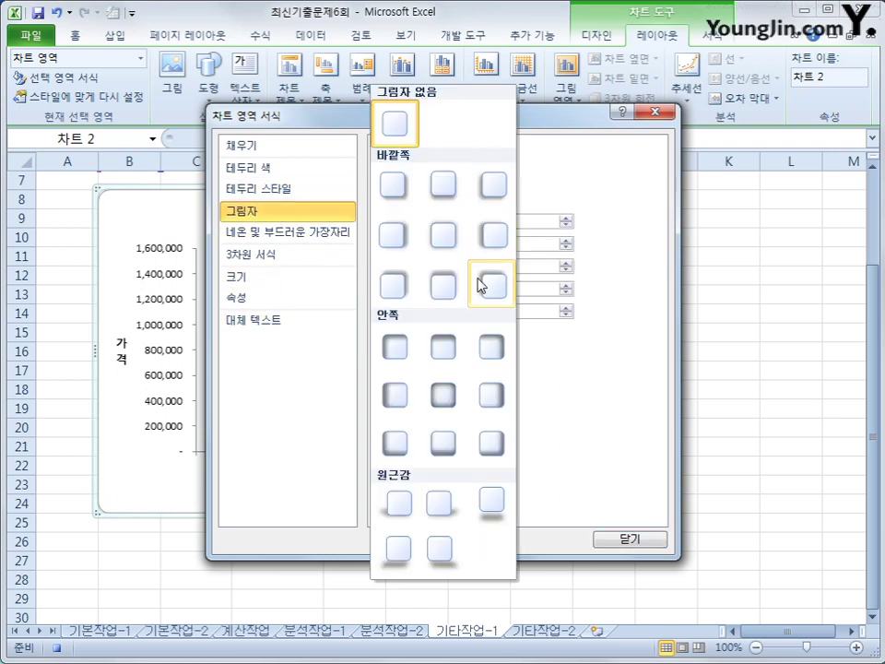
pyautogui.click(435, 394)
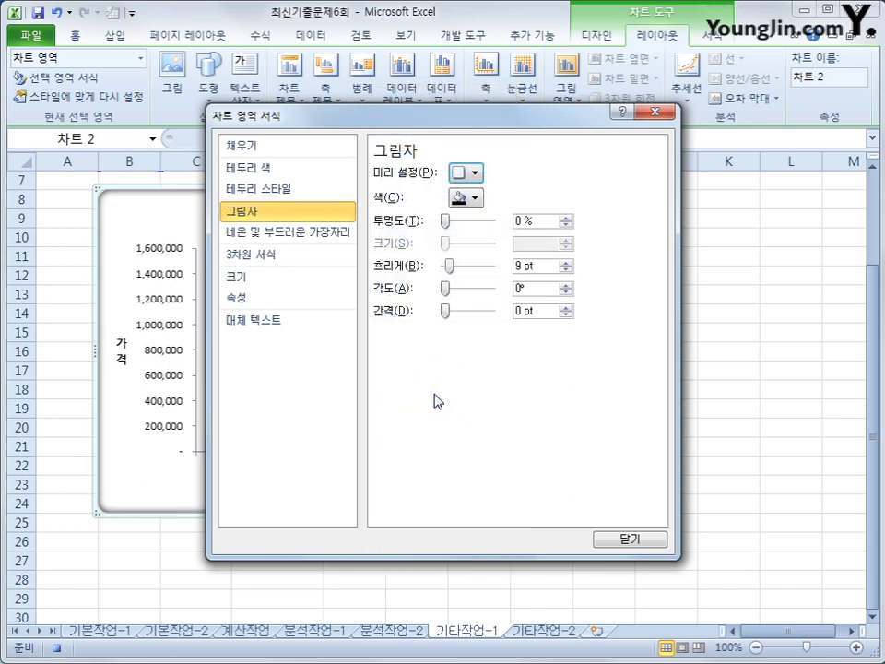
pyautogui.click(626, 537)
pyautogui.click(720, 563)
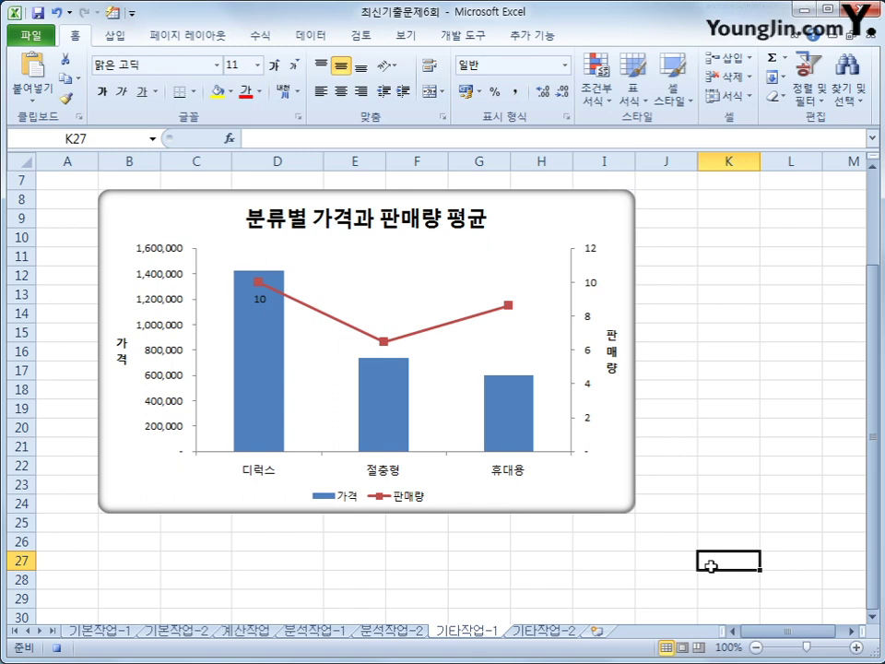
# - On sheet 기타작업-2, write 제품검색화면.Show in the click procedure of the 제품검색 command button, using design mode
pyautogui.click(549, 633)
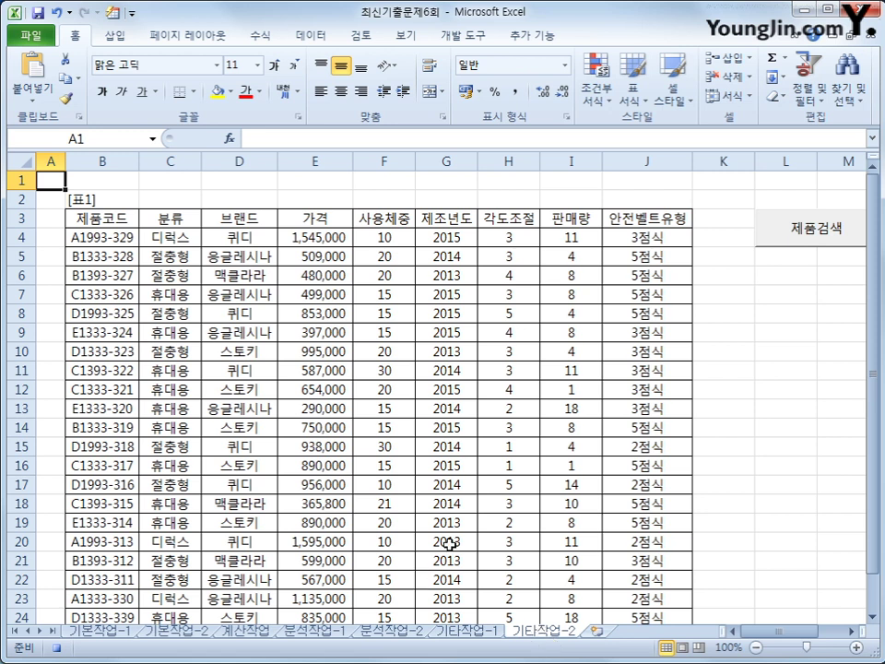
pyautogui.click(458, 37)
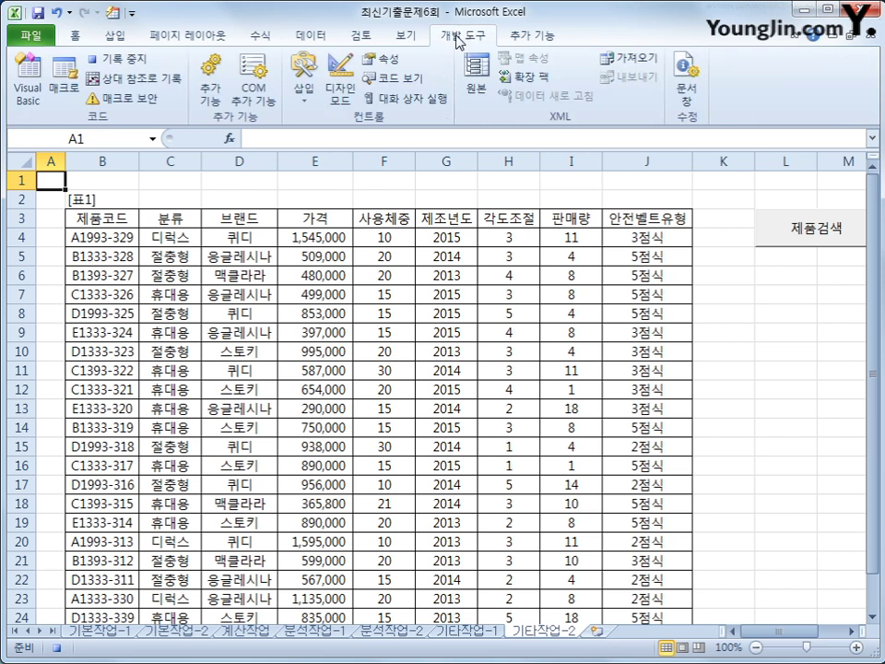
pyautogui.click(330, 101)
pyautogui.click(788, 239)
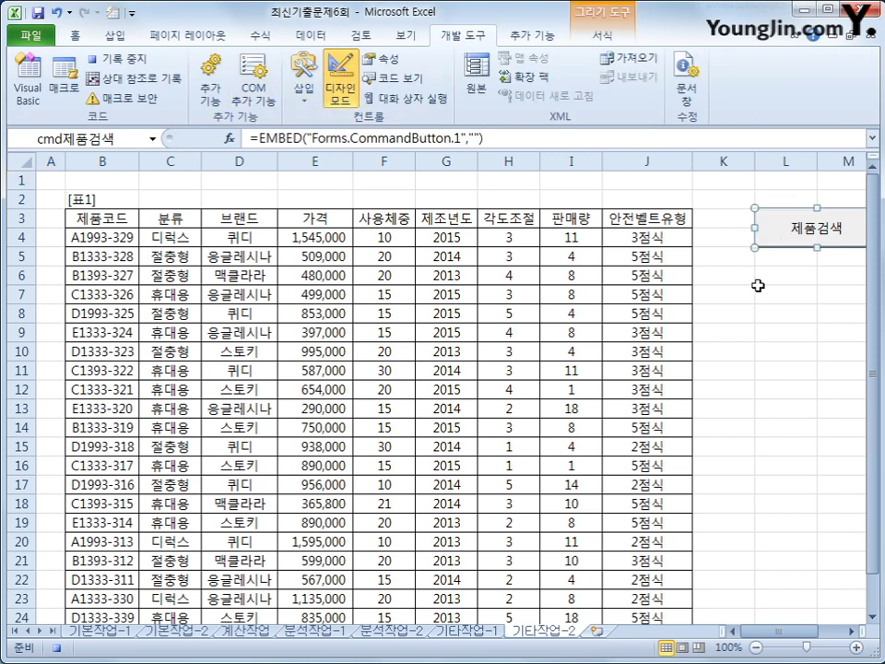
pyautogui.doubleClick(791, 233)
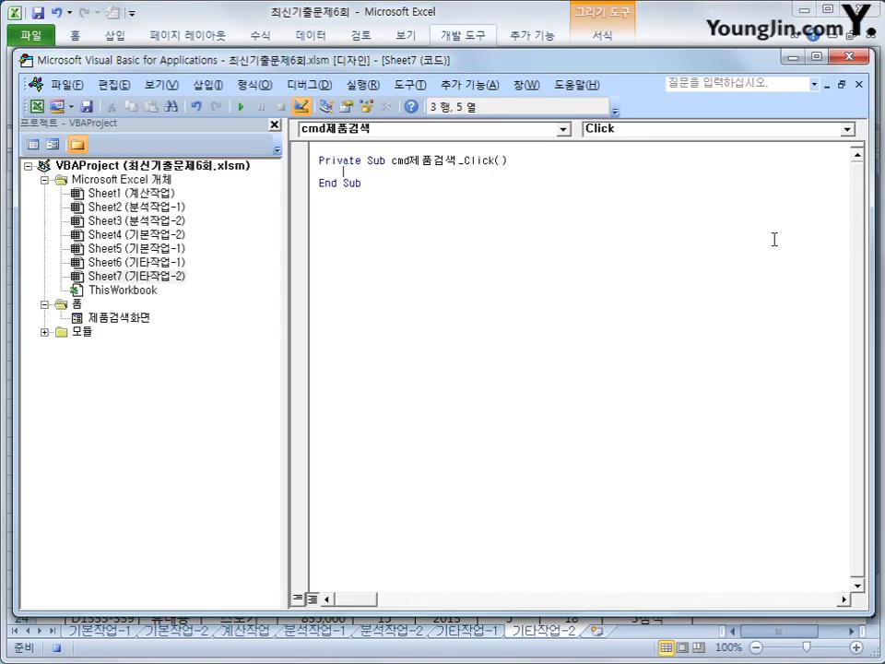
pyautogui.write('제품검색')
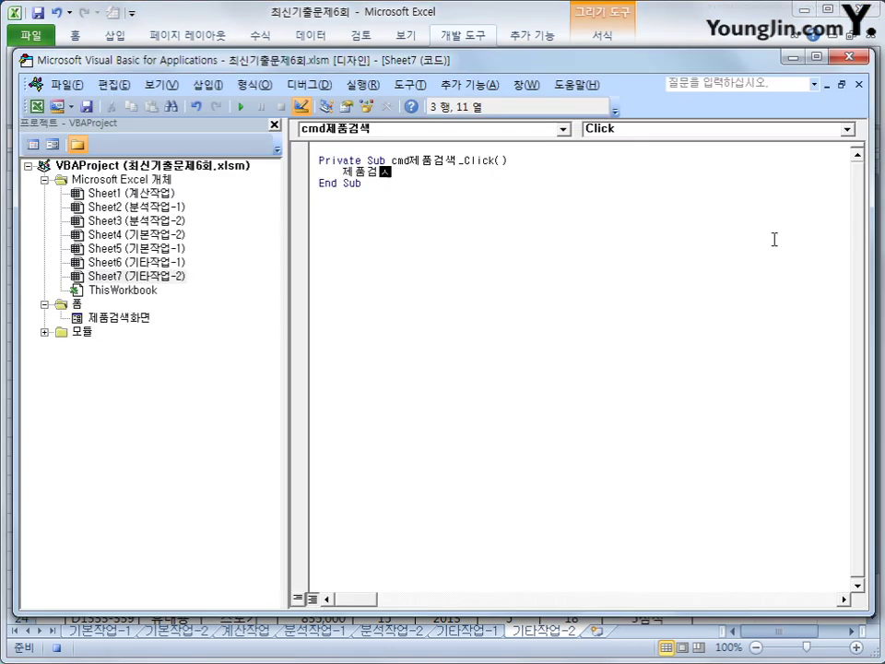
pyautogui.write('화면.sho')
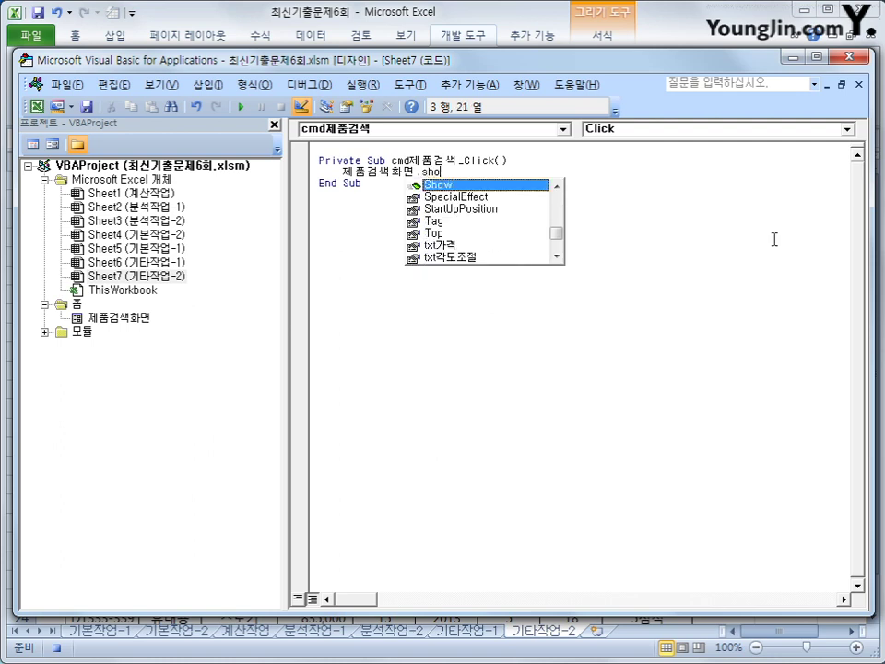
pyautogui.press('Tab')
pyautogui.press('Down')
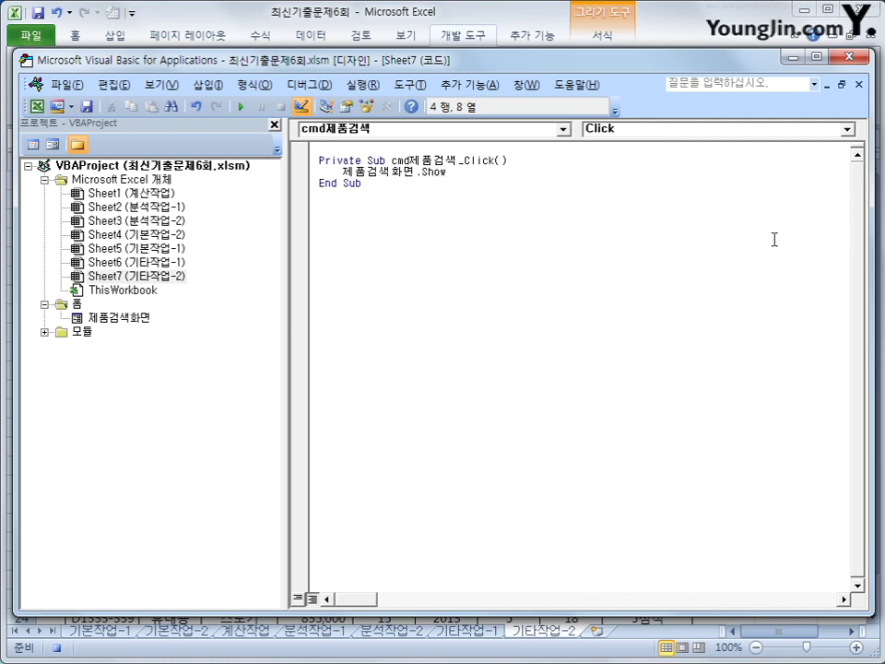
# - Create the 제품검색화면 form's Initialize procedure with the line cmb제품코드.RowSource = "B4:B25"
pyautogui.click(93, 320)
pyautogui.doubleClick(93, 320)
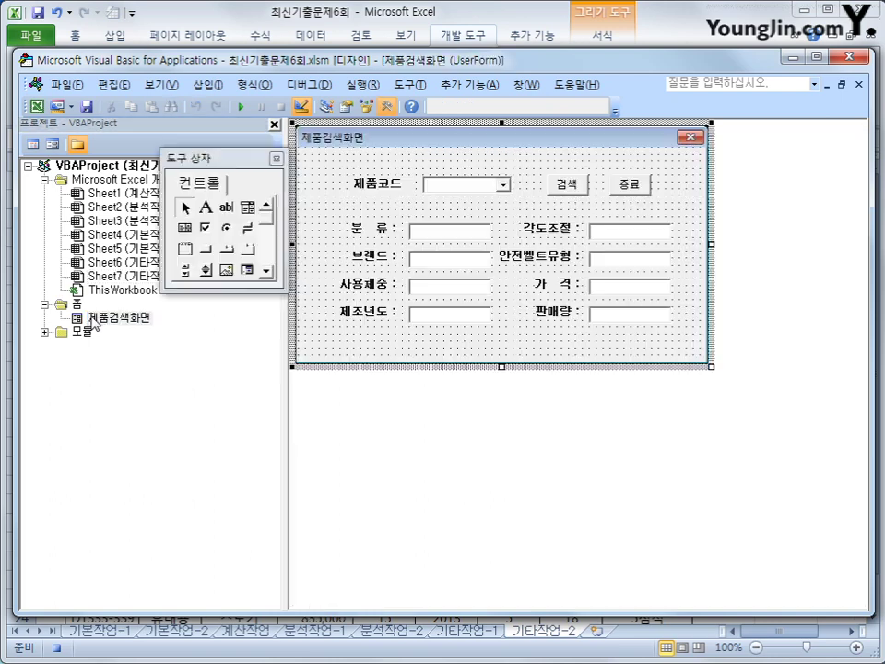
pyautogui.click(33, 145)
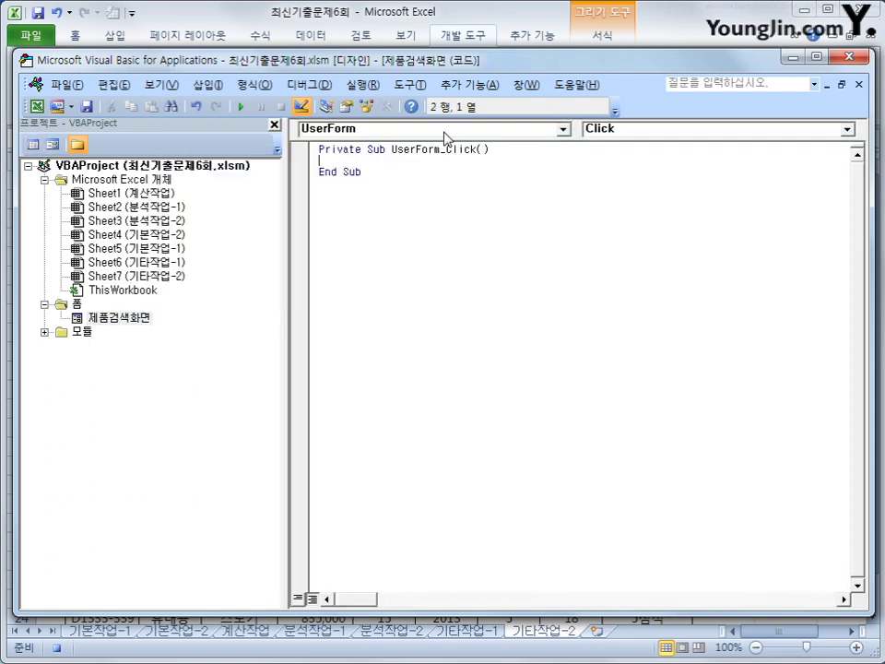
pyautogui.click(625, 133)
pyautogui.click(605, 185)
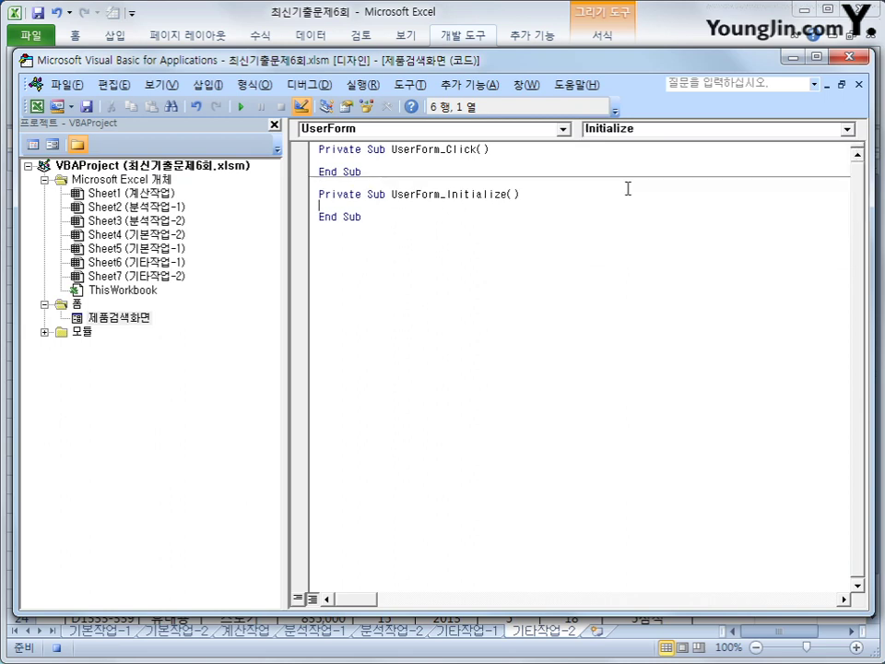
pyautogui.press('Tab')
pyautogui.write('cmb제품')
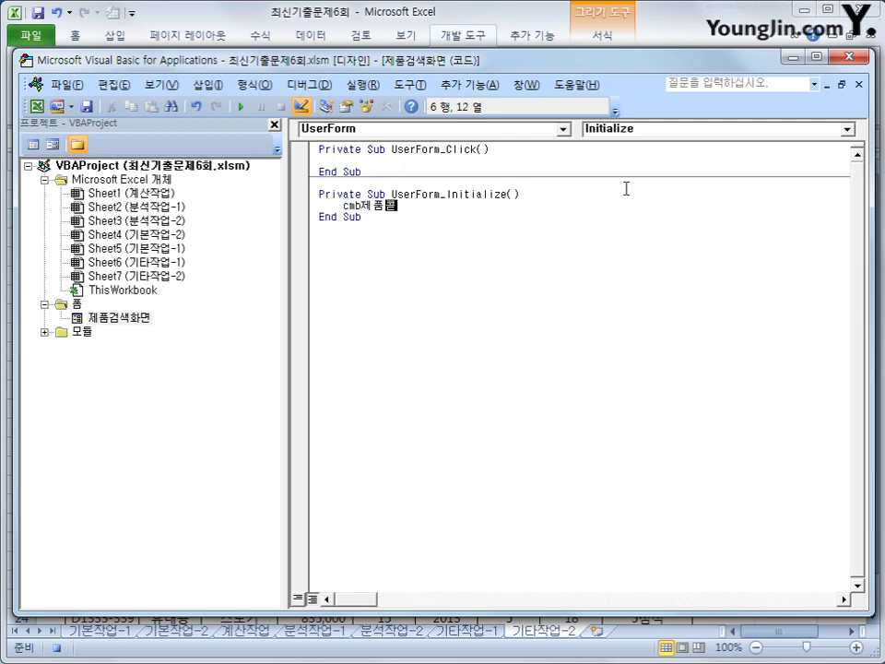
pyautogui.write('코드.RowSource =')
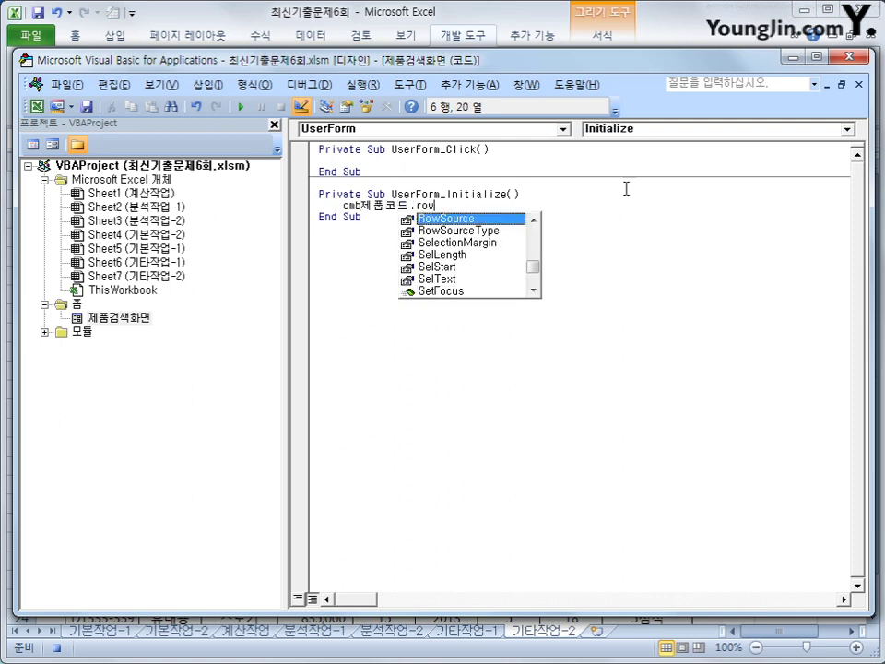
pyautogui.write(' "')
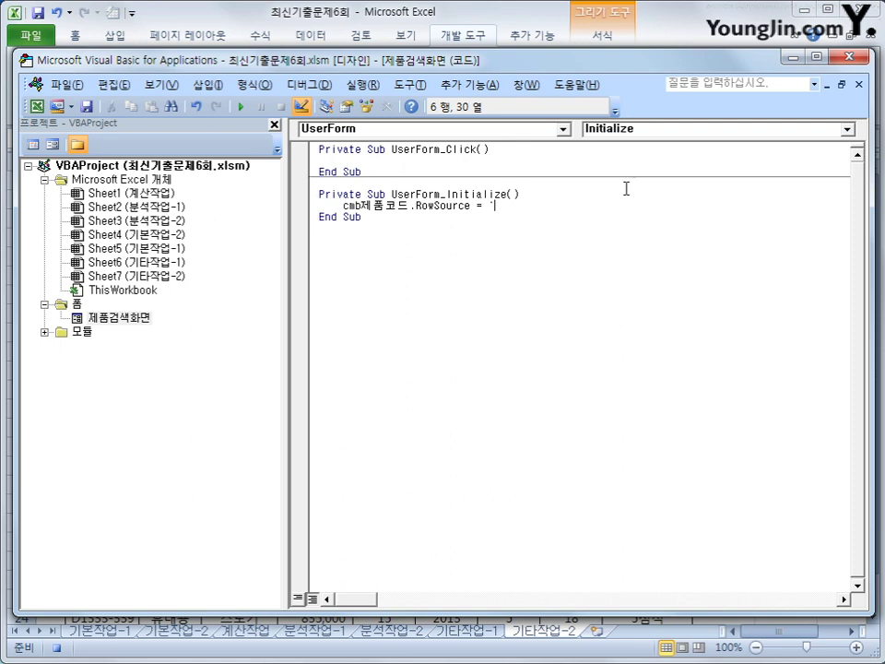
pyautogui.press('BackSpace')
pyautogui.write('"B4:B25"')
pyautogui.press('Down')
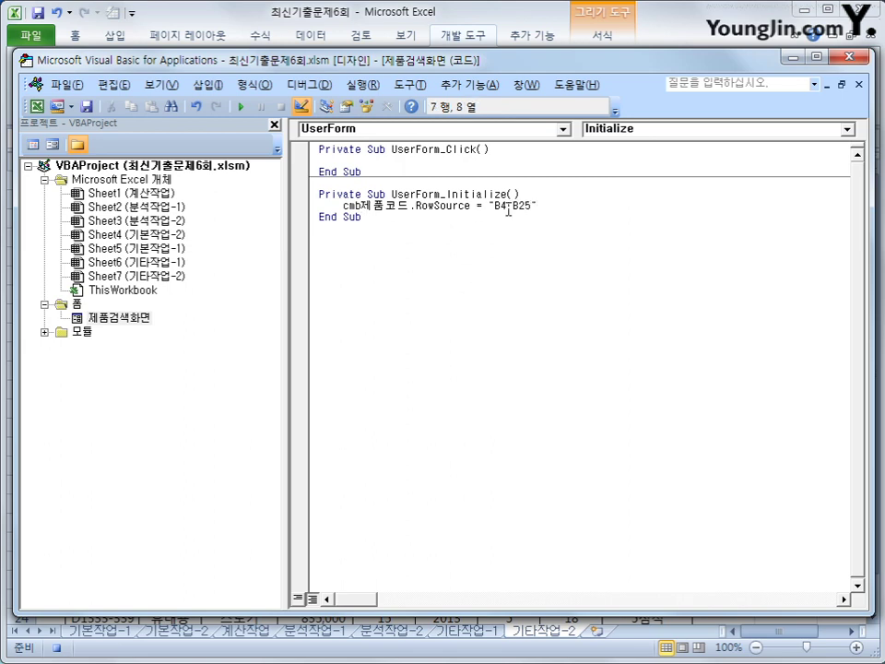
pyautogui.click(576, 207)
pyautogui.click(371, 223)
# - Create the click procedure for cmd종료 in the form's code, containing Unload Me
pyautogui.click(367, 130)
pyautogui.moveTo(566, 212); pyautogui.dragTo(567, 165)
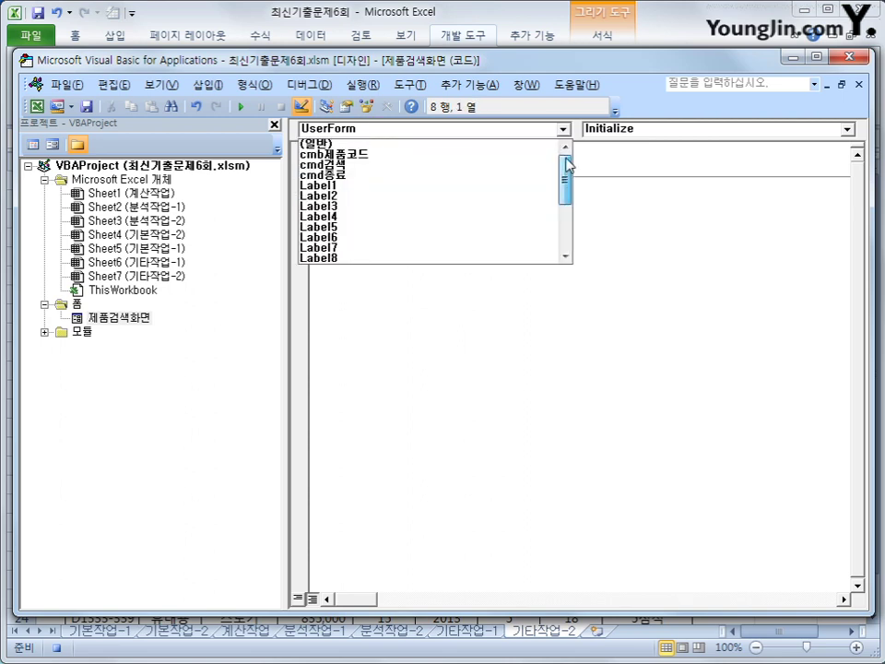
pyautogui.click(461, 179)
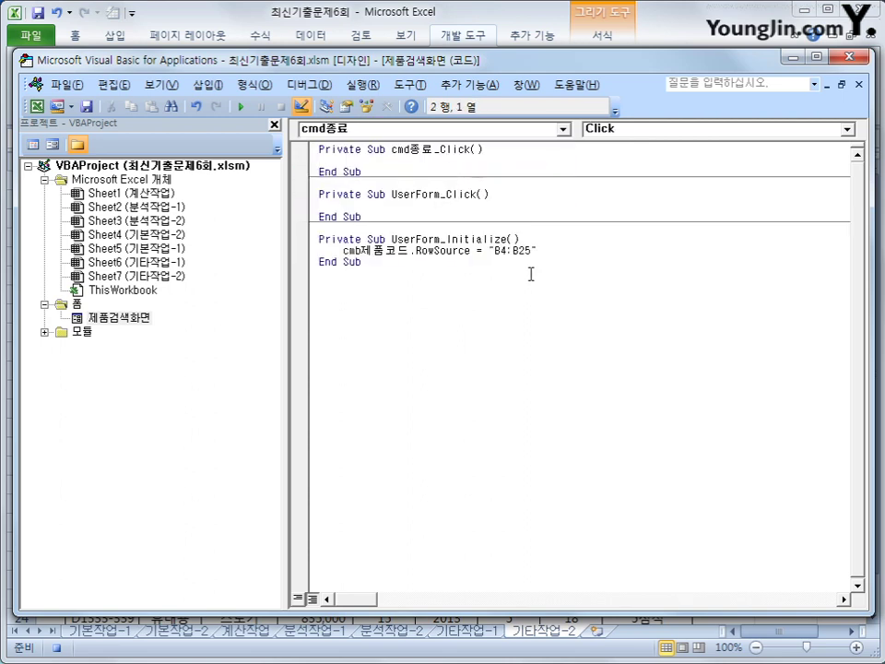
pyautogui.press('Tab')
pyautogui.write('uno')
pyautogui.press('BackSpace')
pyautogui.write('load me')
pyautogui.press('Down')
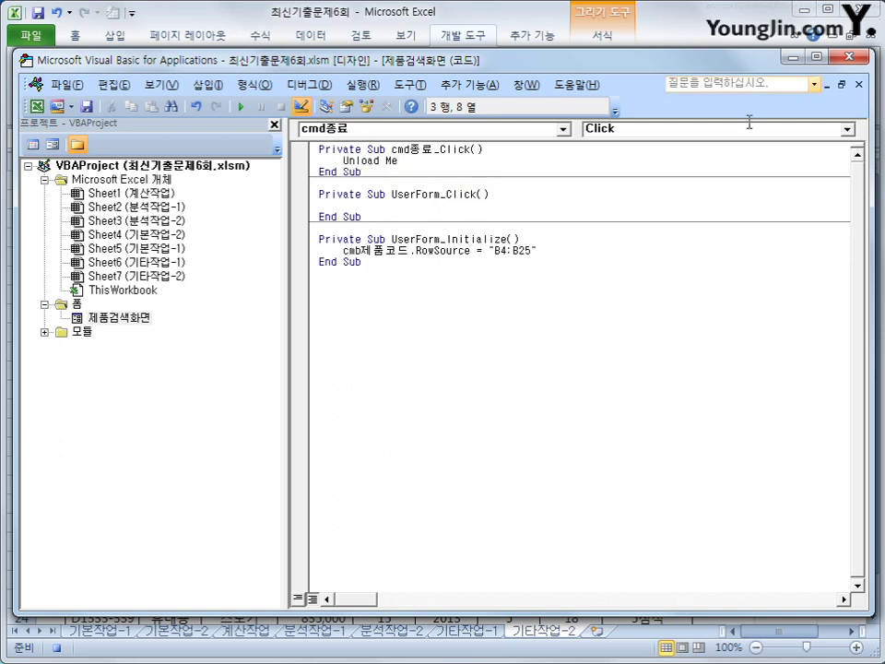
# - Return to the worksheet, leave design mode, and test opening the form with 제품검색 and closing it with 종료
pyautogui.click(848, 58)
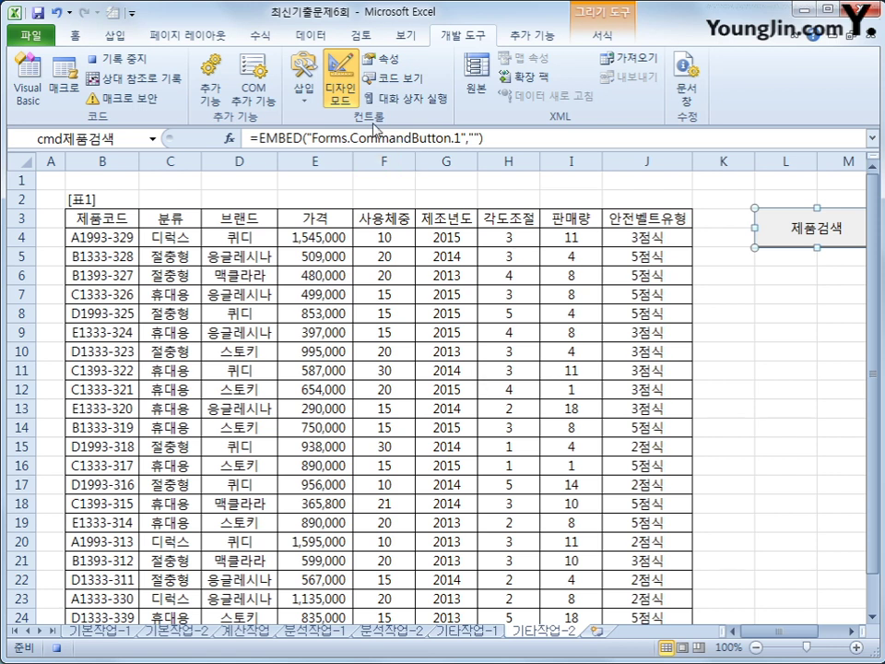
pyautogui.click(341, 92)
pyautogui.click(752, 392)
pyautogui.click(795, 238)
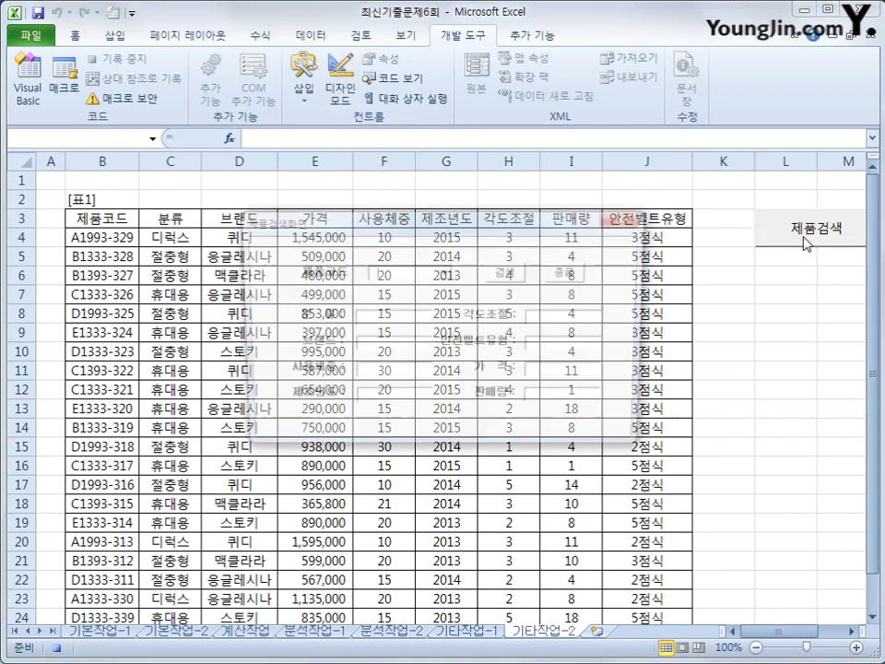
pyautogui.click(636, 297)
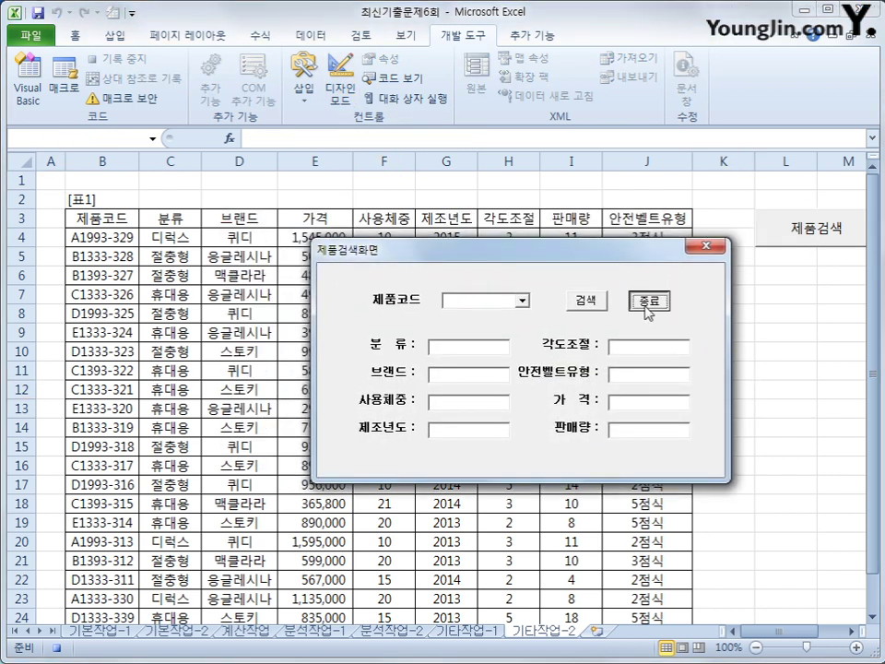
# - Reopen the product search form, choose 제품코드 A1993-329 from its list, and run 검색
pyautogui.click(791, 231)
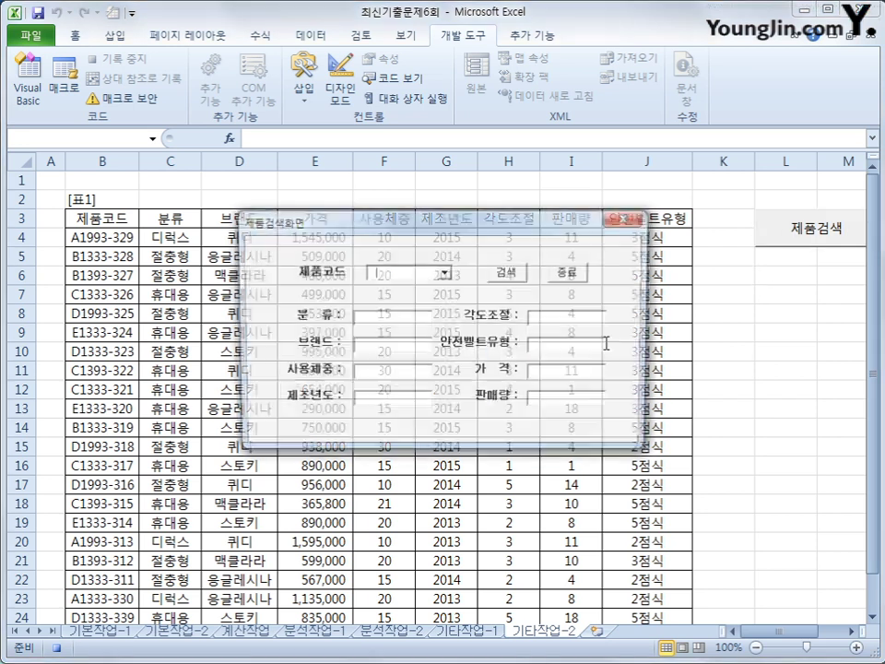
pyautogui.moveTo(484, 195); pyautogui.dragTo(475, 194)
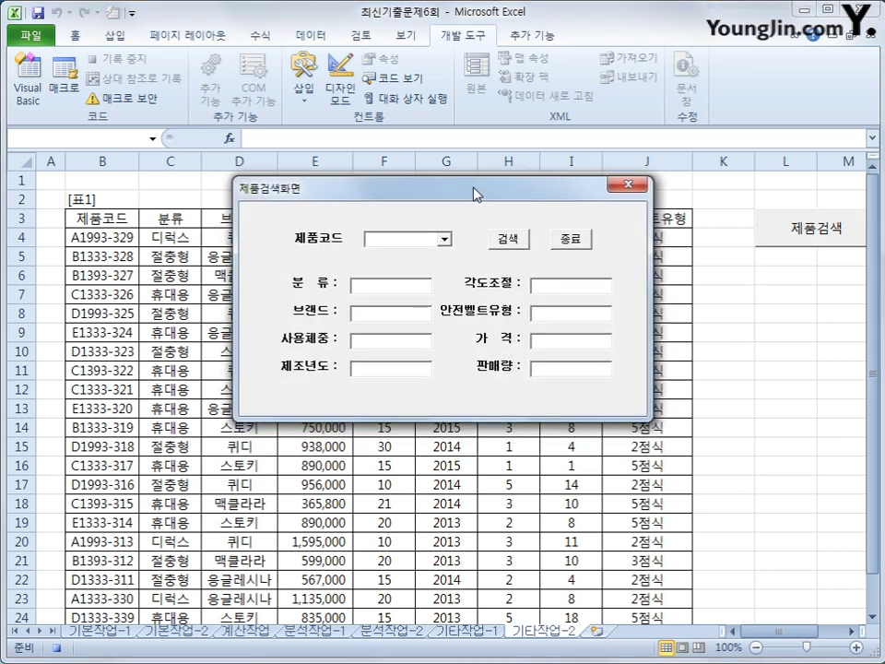
pyautogui.click(444, 239)
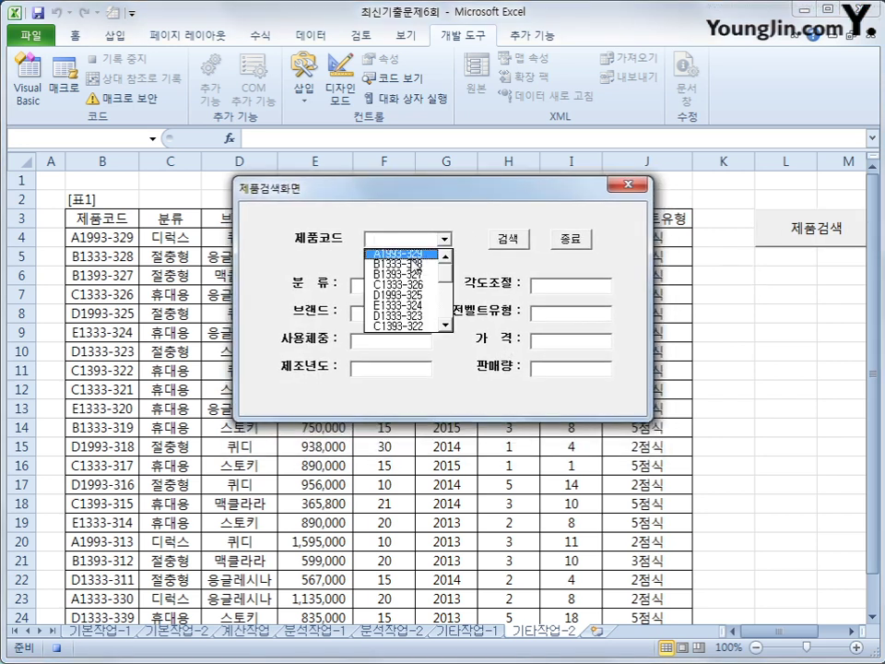
pyautogui.click(388, 253)
pyautogui.click(506, 241)
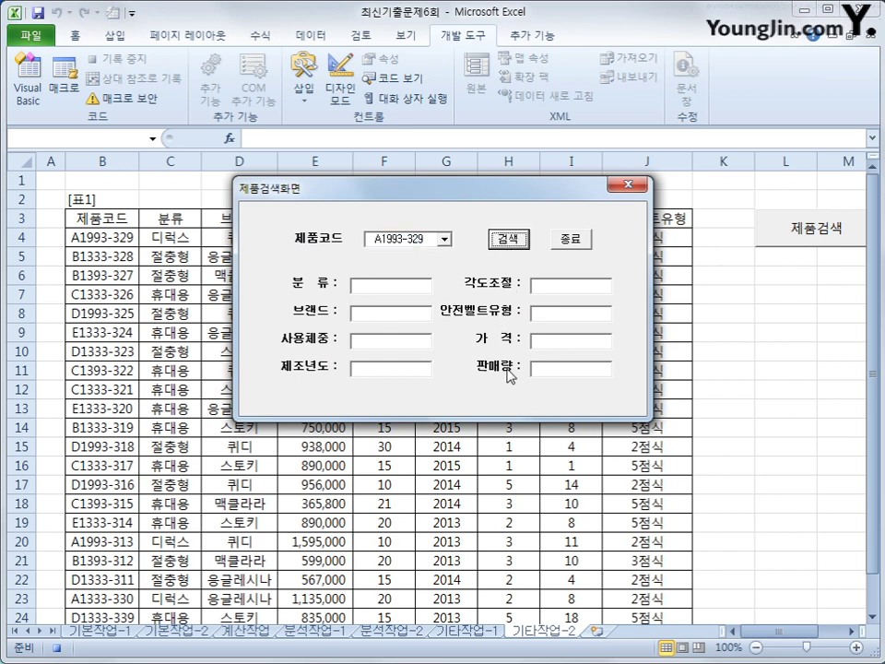
# - Move the product search form below the first table rows, view its 제품코드 list, and close the form
pyautogui.moveTo(309, 203); pyautogui.dragTo(300, 356)
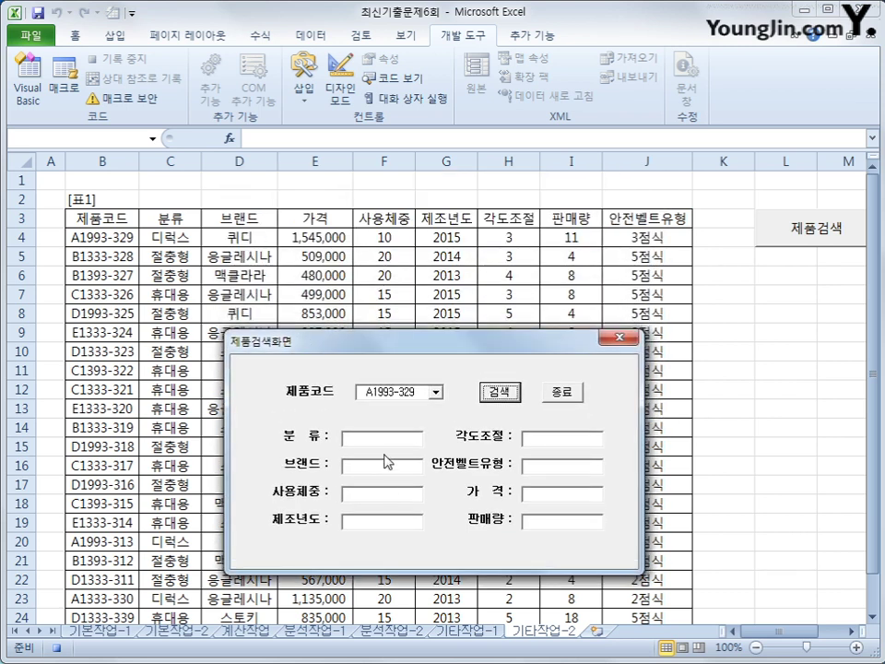
pyautogui.click(436, 392)
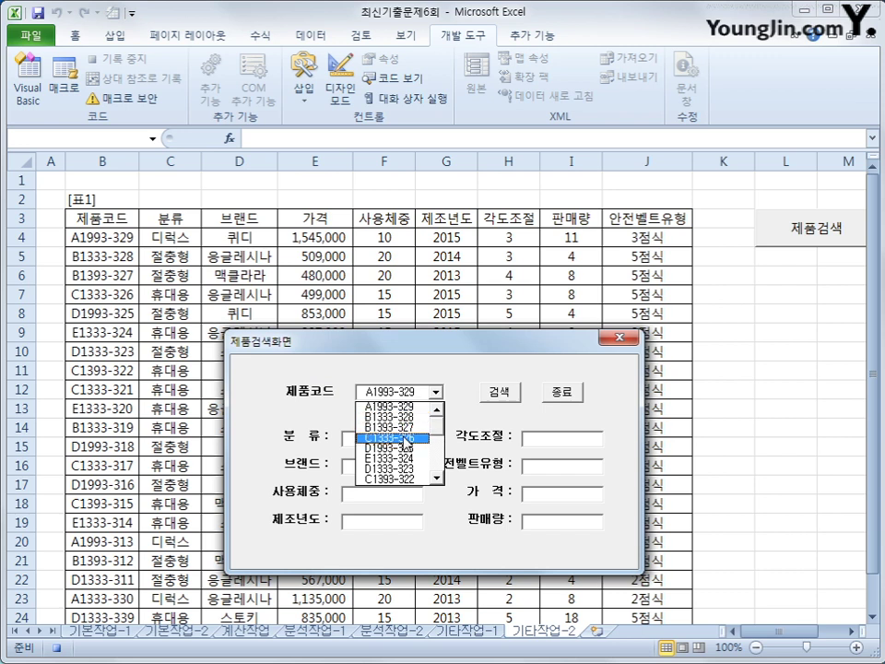
pyautogui.click(614, 351)
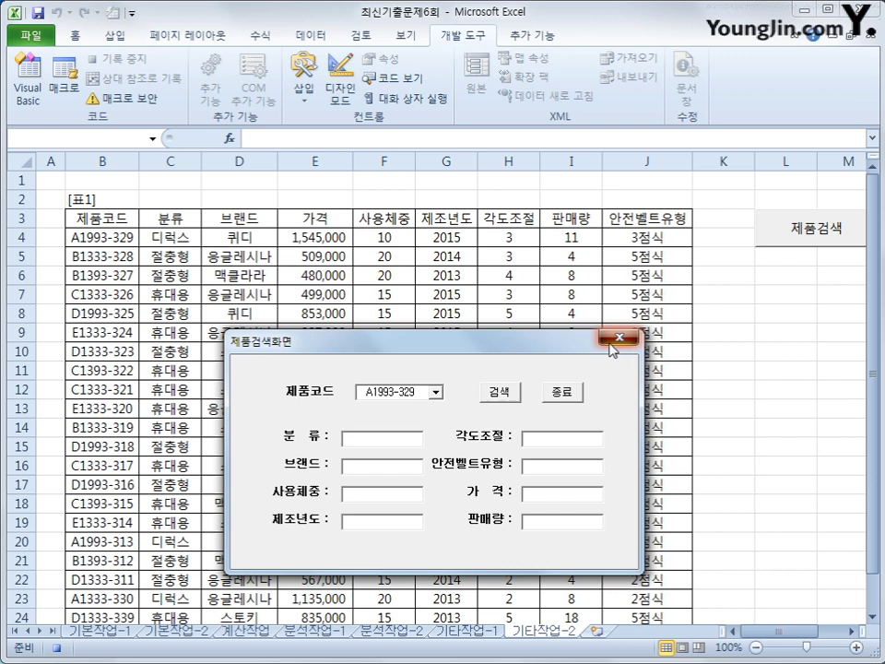
pyautogui.click(614, 351)
# - Examine the 제품코드, 분류 and 브랜드 columns one after another to check their column positions
pyautogui.click(101, 160)
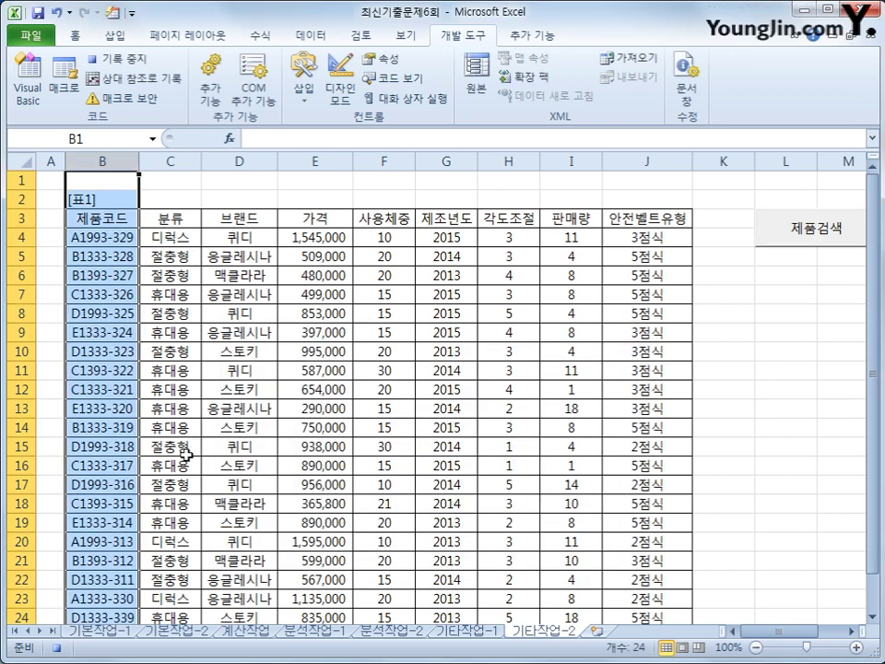
pyautogui.click(170, 161)
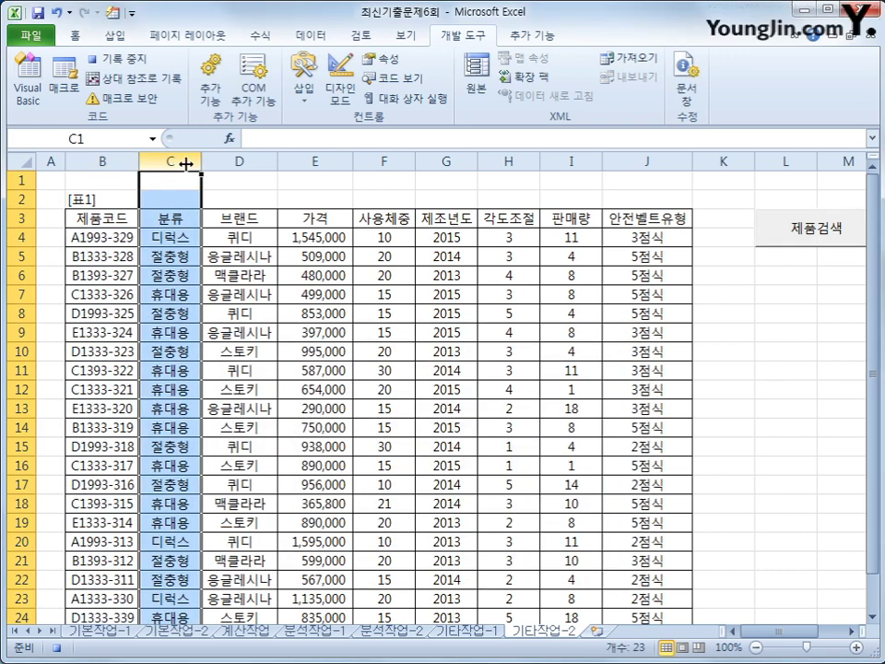
pyautogui.click(231, 161)
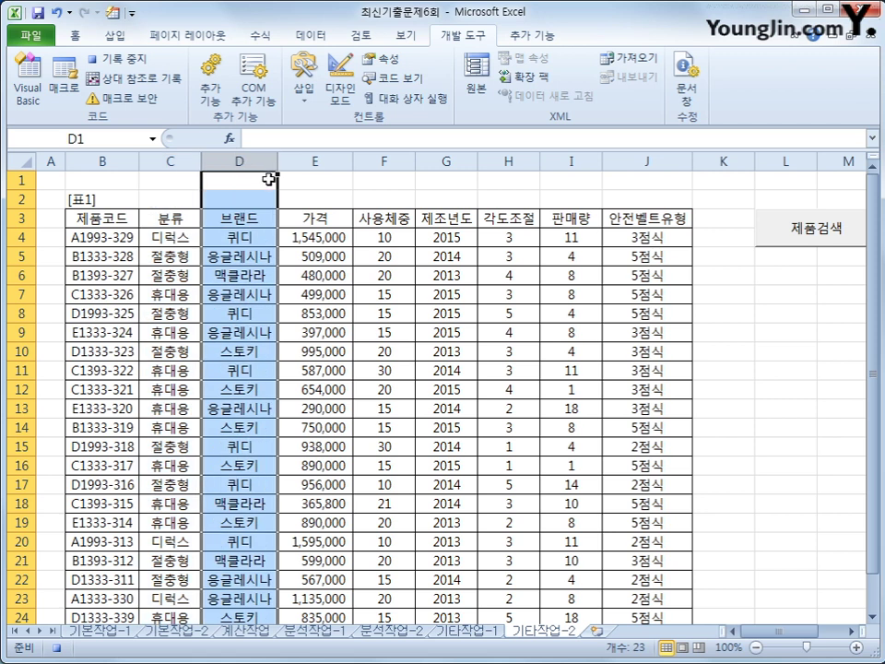
# - Return to the 제품검색화면 form's code and create the click procedure for cmd검색
pyautogui.click(28, 78)
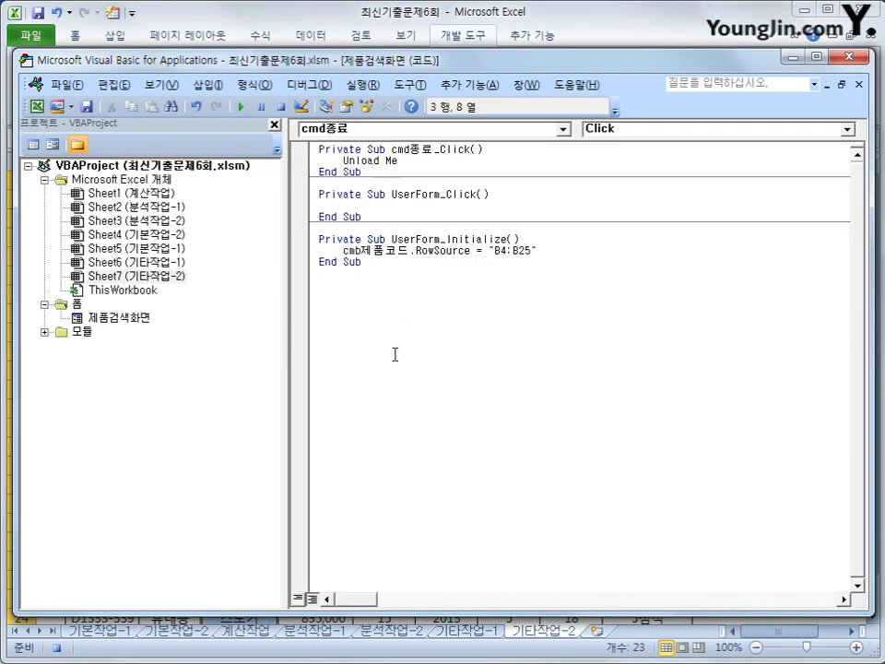
pyautogui.click(417, 130)
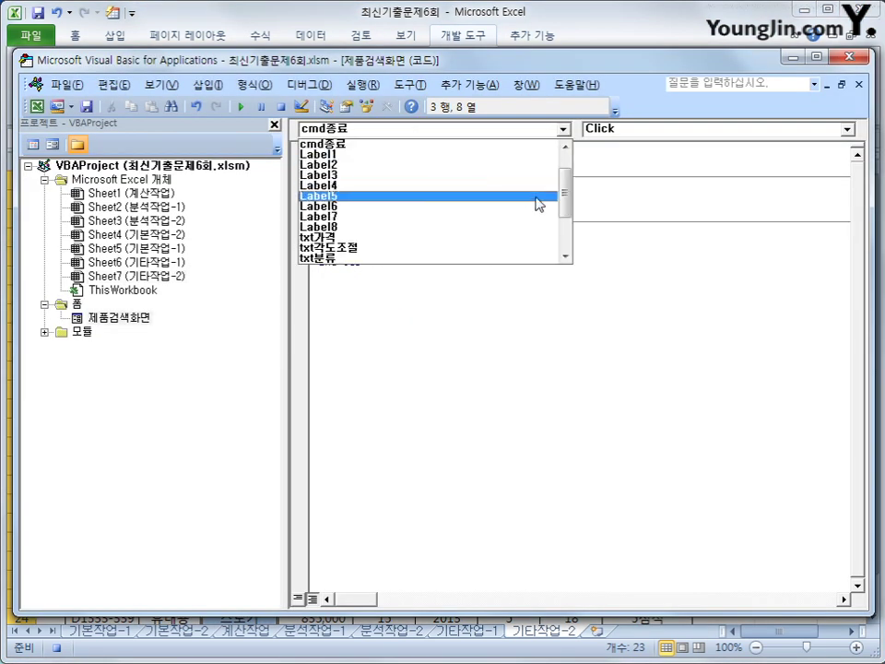
pyautogui.moveTo(569, 210); pyautogui.dragTo(567, 168)
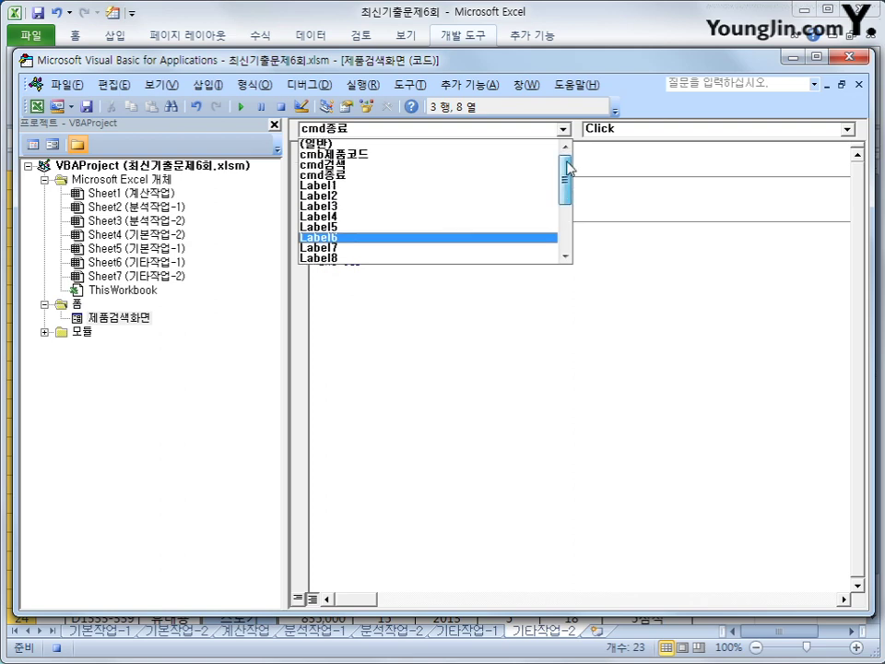
pyautogui.click(443, 166)
pyautogui.press('Tab')
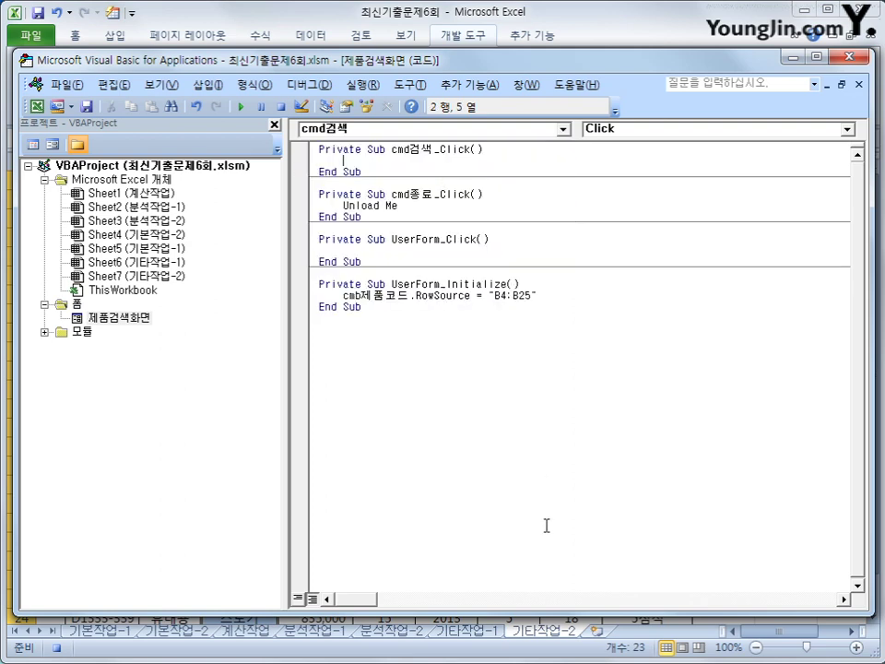
# - Add the line iRow = cmb제품코드.ListIndex + 4 to the cmd검색 click procedure, with a blank line above and below
pyautogui.press('Return')
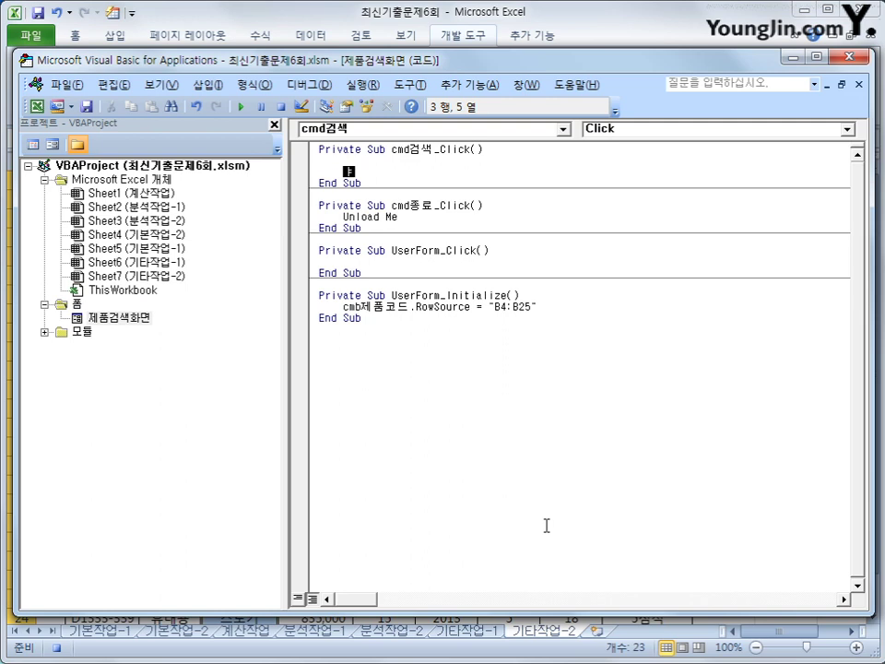
pyautogui.write('iRow = cmb')
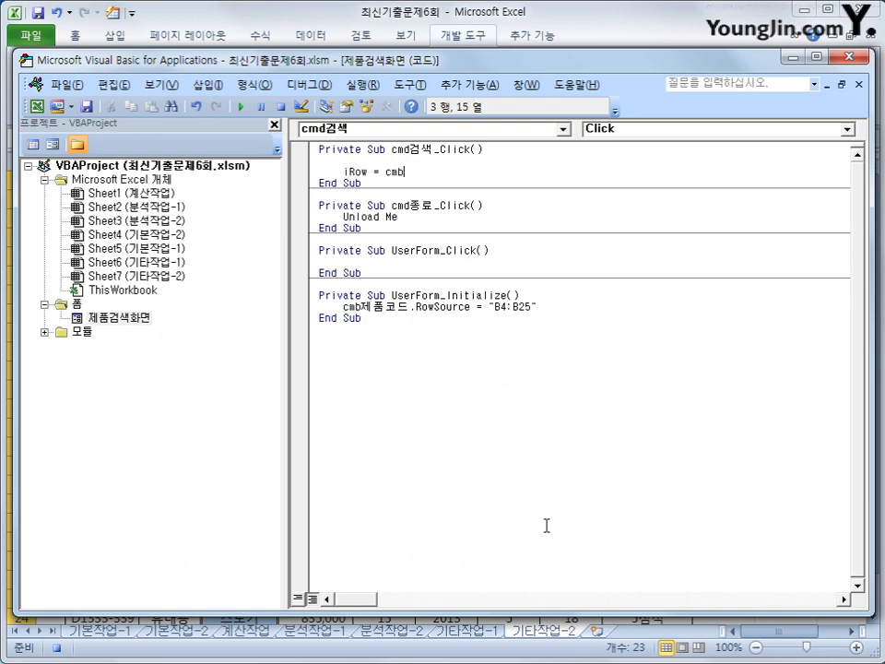
pyautogui.write('제품코드.listi')
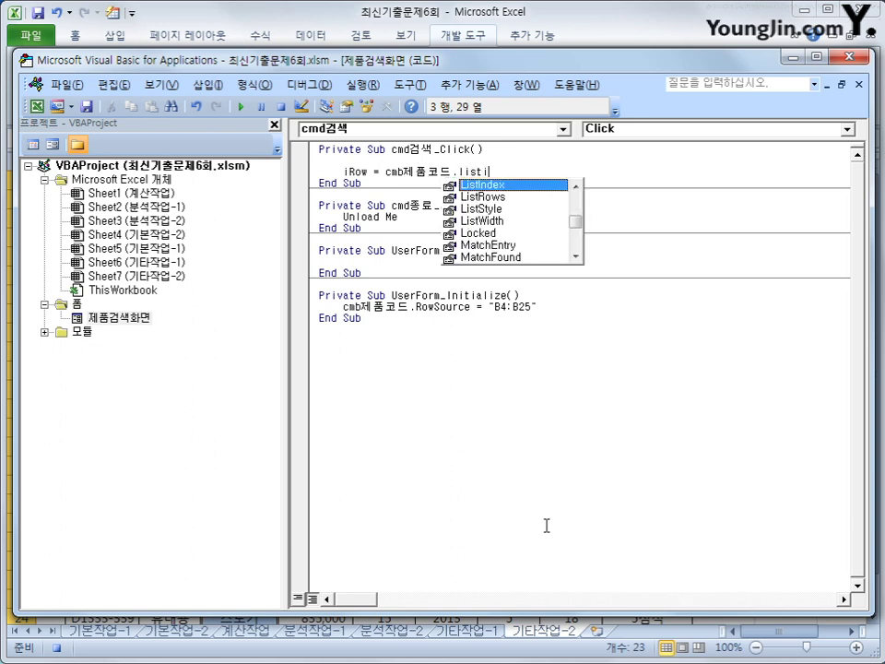
pyautogui.press('Tab')
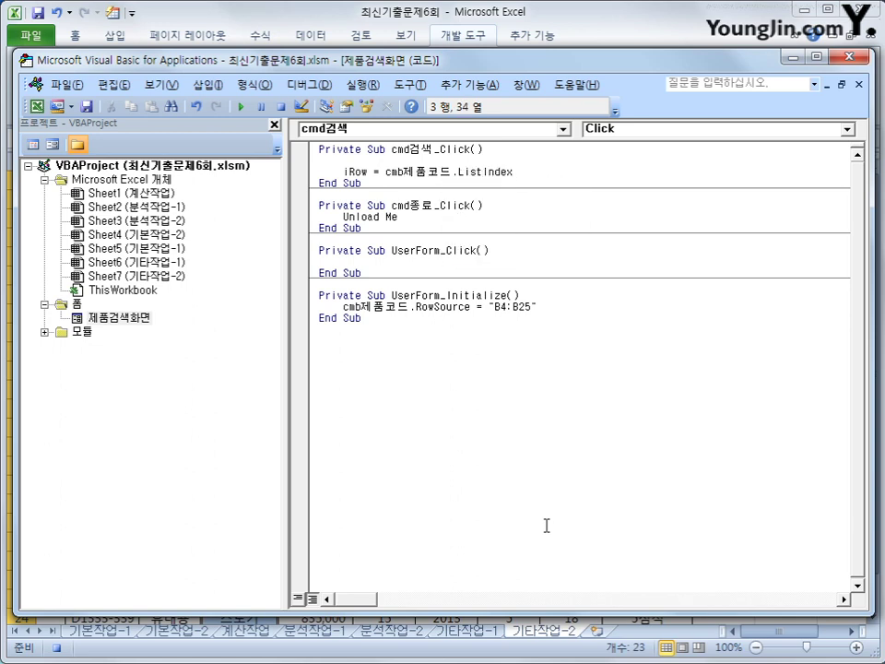
pyautogui.write('+ 4')
pyautogui.press('Return')
pyautogui.press('Return')
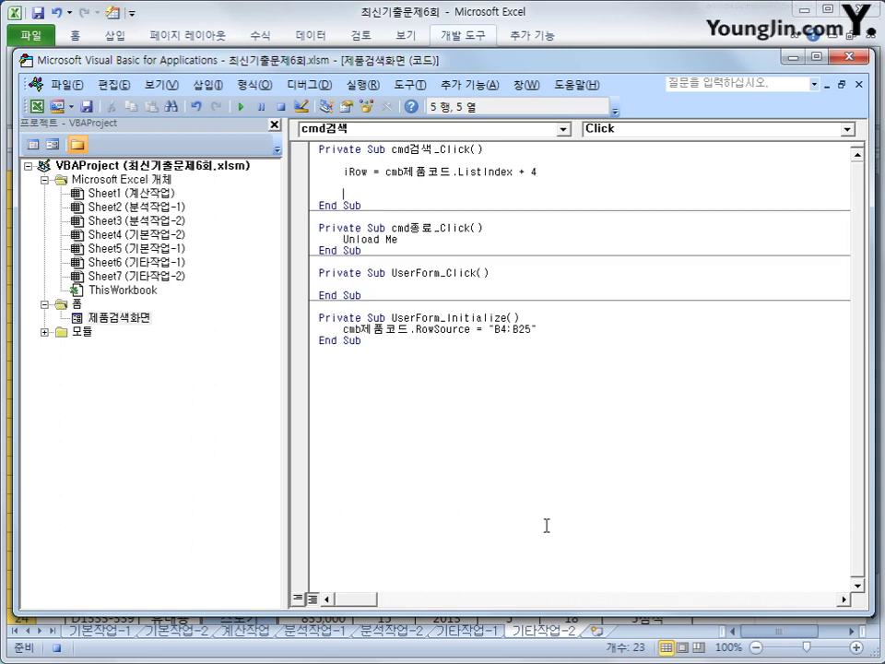
# - Below the iRow line, add the assignment txt분류 = Cells(iRow, 3)
pyautogui.write('cells')
pyautogui.press('Left')
pyautogui.press('Left')
pyautogui.press('Left')
pyautogui.press('Left')
pyautogui.press('Left')
pyautogui.write('txt분류 =')
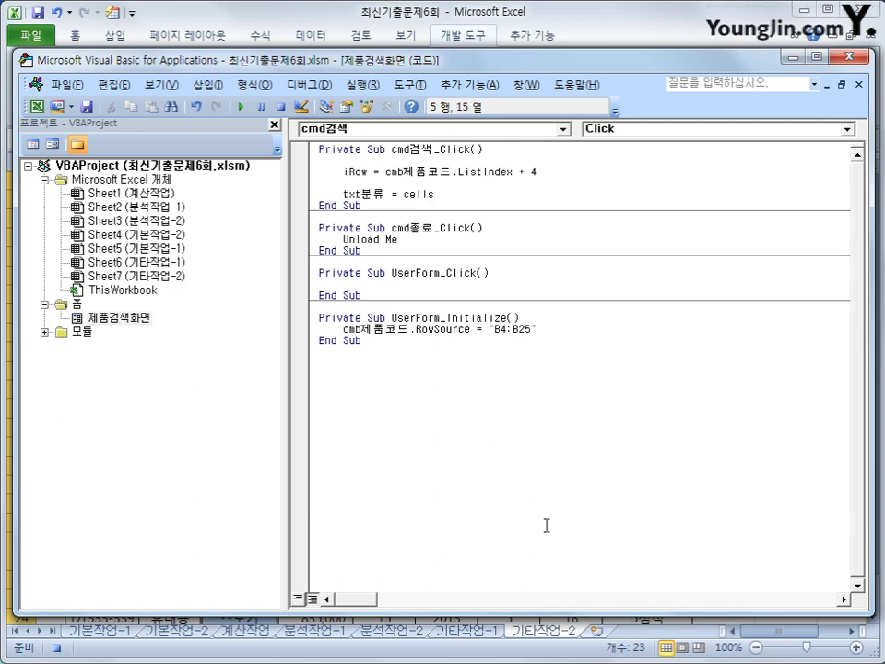
pyautogui.press('End')
pyautogui.write('(i')
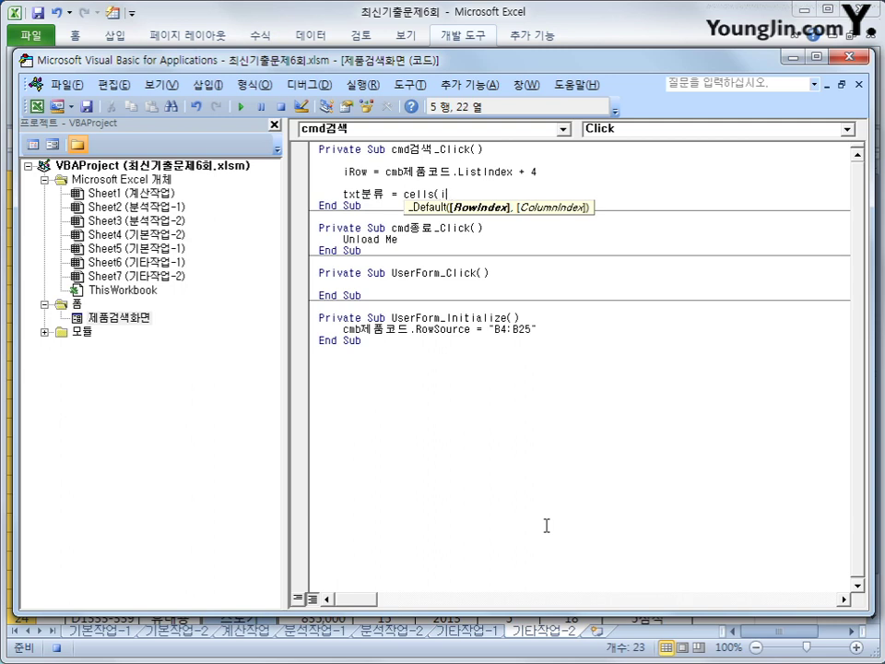
pyautogui.write('Row, 2)')
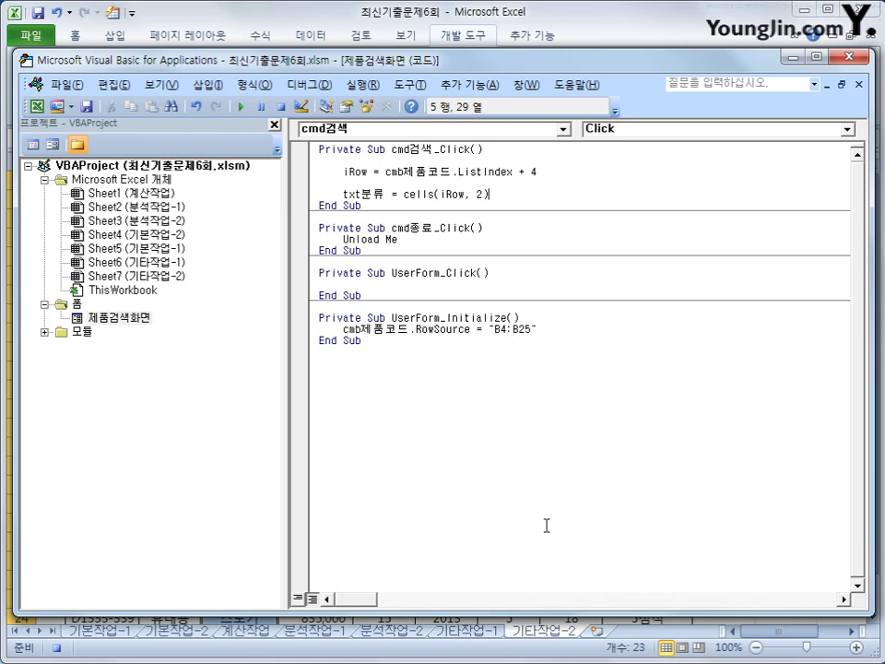
pyautogui.press('Left')
pyautogui.press('BackSpace')
pyautogui.write('3')
pyautogui.press('End')
pyautogui.press('Return')
# - Copy the txt분류 assignment line and paste three copies of it directly below
pyautogui.press('Up')
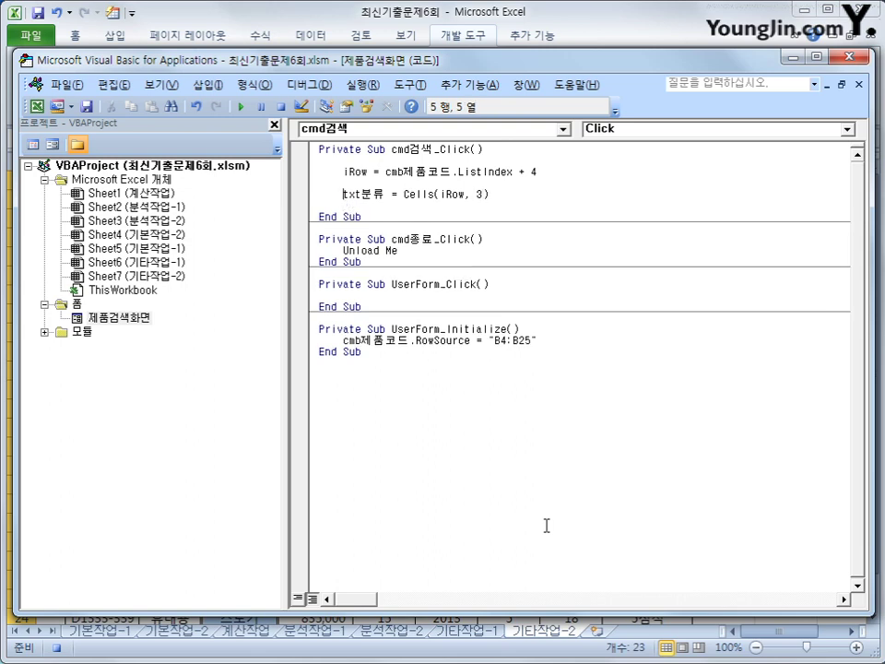
pyautogui.hotkey('shift', 'End')
pyautogui.hotkey('ctrl', 'c')
pyautogui.press('Down')
pyautogui.hotkey('ctrl', 'v')
pyautogui.press('Return')
pyautogui.hotkey('ctrl', 'v')
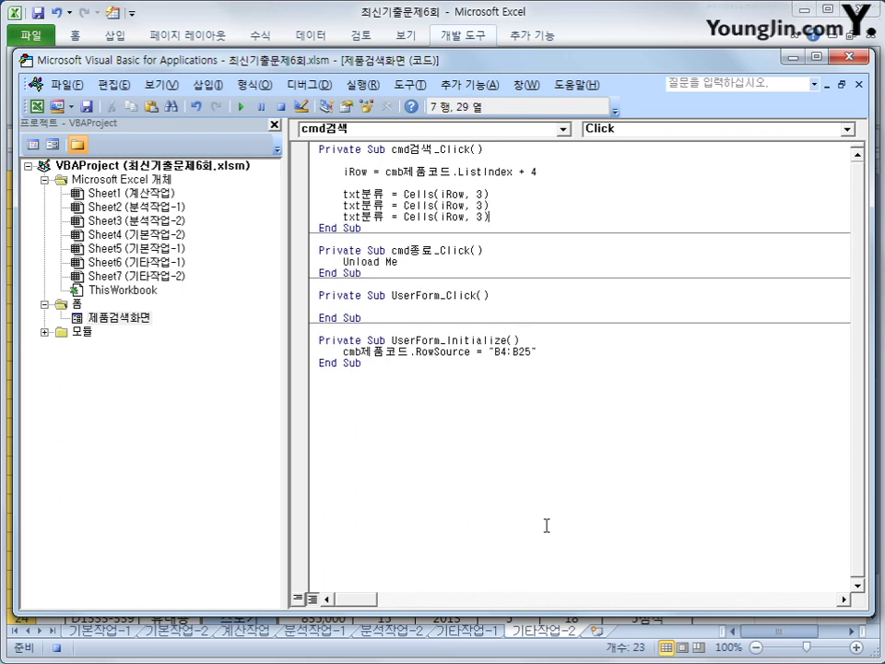
pyautogui.press('Return')
pyautogui.hotkey('ctrl', 'v')
pyautogui.press('Return')
# - Change the first copied line to txt브랜드 = Cells(iRow, 4)
pyautogui.press('Up')
pyautogui.press('Up')
pyautogui.press('Up')
pyautogui.press('Right')
pyautogui.press('Right')
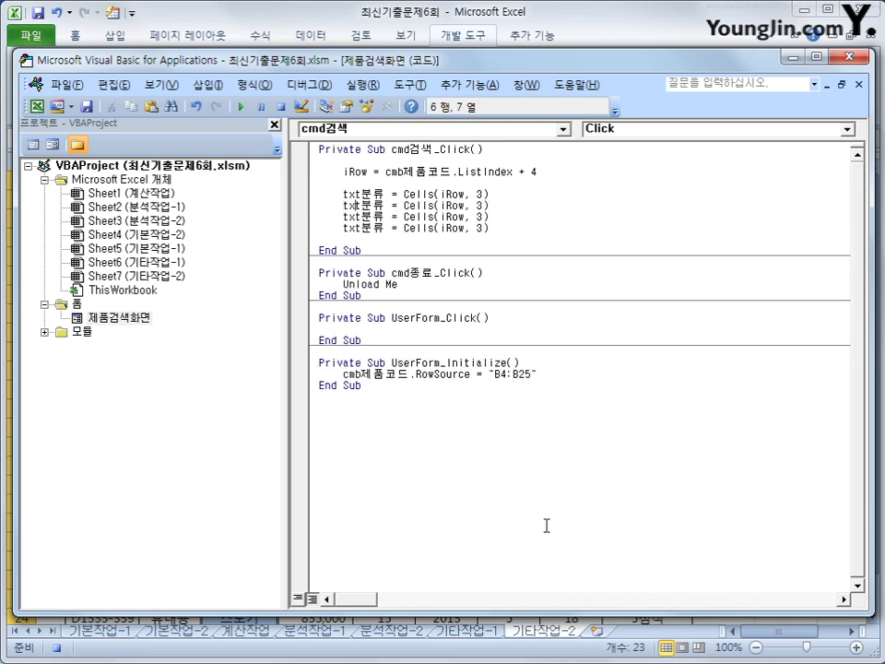
pyautogui.press('Right')
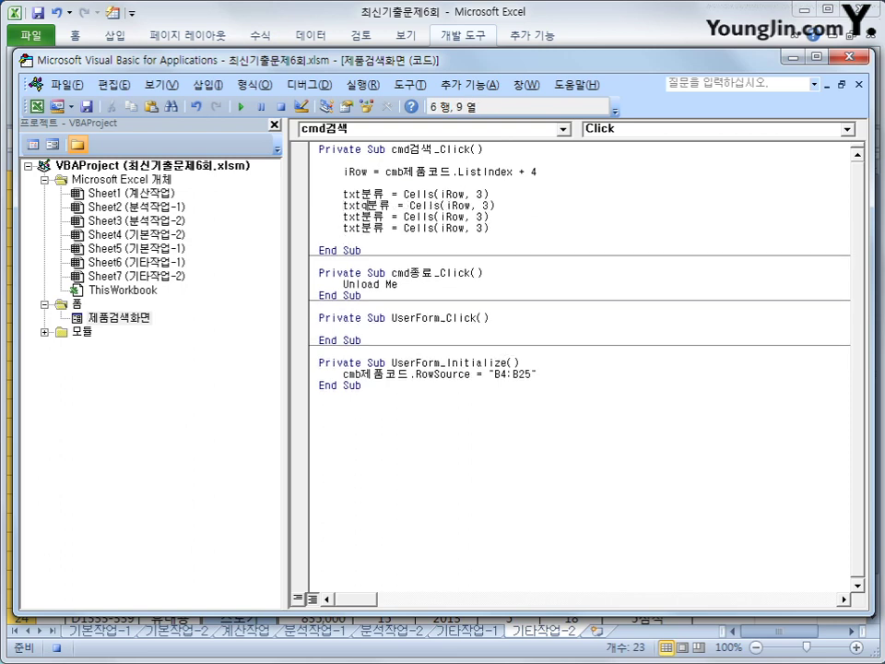
pyautogui.press('Right')
pyautogui.hotkey('shift', 'Left')
pyautogui.write('브랜드')
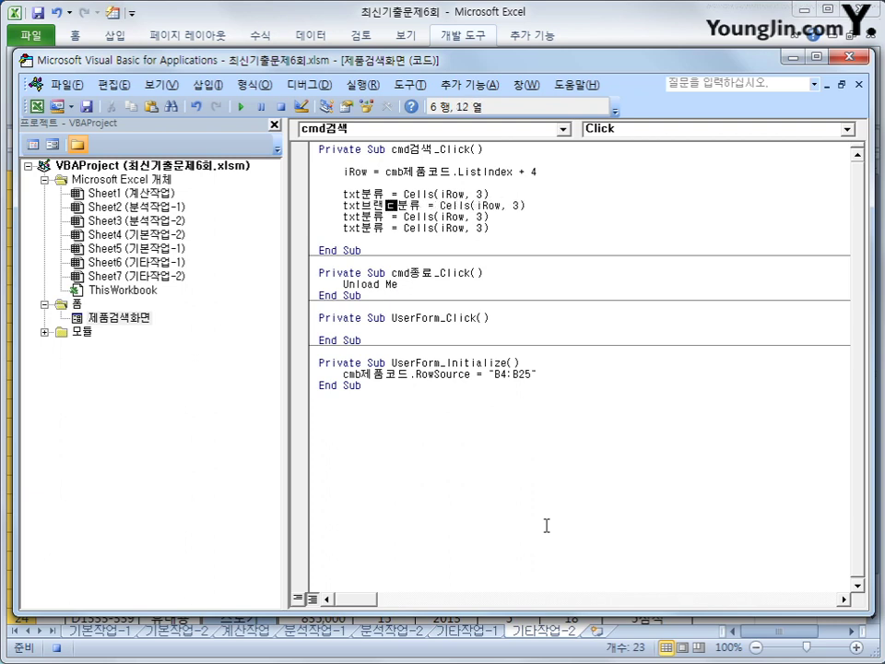
pyautogui.press('Right')
pyautogui.press('Right')
pyautogui.press('Right')
pyautogui.press('Right')
pyautogui.press('Right')
pyautogui.press('Right')
pyautogui.press('Right')
pyautogui.press('Right')
pyautogui.press('Right')
pyautogui.press('Right')
pyautogui.press('Right')
pyautogui.press('Right')
pyautogui.press('Right')
pyautogui.press('Right')
pyautogui.press('Right')
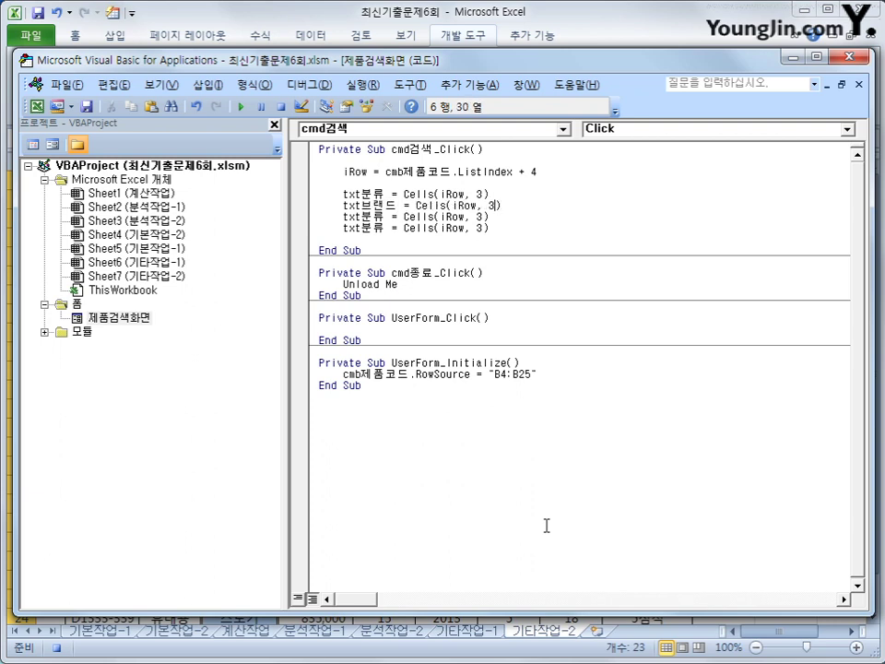
pyautogui.press('Delete')
pyautogui.write('4')
# - Change the second copied line to txt체중 = Cells(iRow, 5)
pyautogui.press('Down')
pyautogui.press('Left')
pyautogui.press('Left')
pyautogui.press('Left')
pyautogui.press('Left')
pyautogui.press('Left')
pyautogui.press('Left')
pyautogui.press('Left')
pyautogui.press('Left')
pyautogui.press('Left')
pyautogui.press('Left')
pyautogui.press('Left')
pyautogui.press('Left')
pyautogui.press('Left')
pyautogui.press('Left')
pyautogui.press('Left')
pyautogui.press('Left')
pyautogui.press('Left')
pyautogui.press('Left')
pyautogui.write('cpwn')
pyautogui.press('BackSpace')
pyautogui.press('BackSpace')
pyautogui.press('BackSpace')
pyautogui.press('BackSpace')
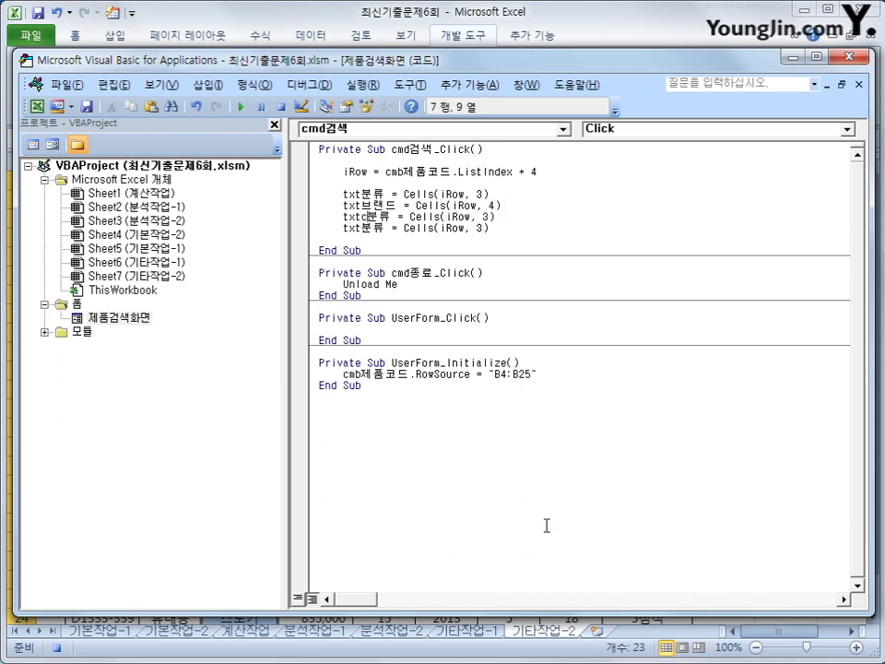
pyautogui.write('제중')
pyautogui.press('Delete')
pyautogui.press('Delete')
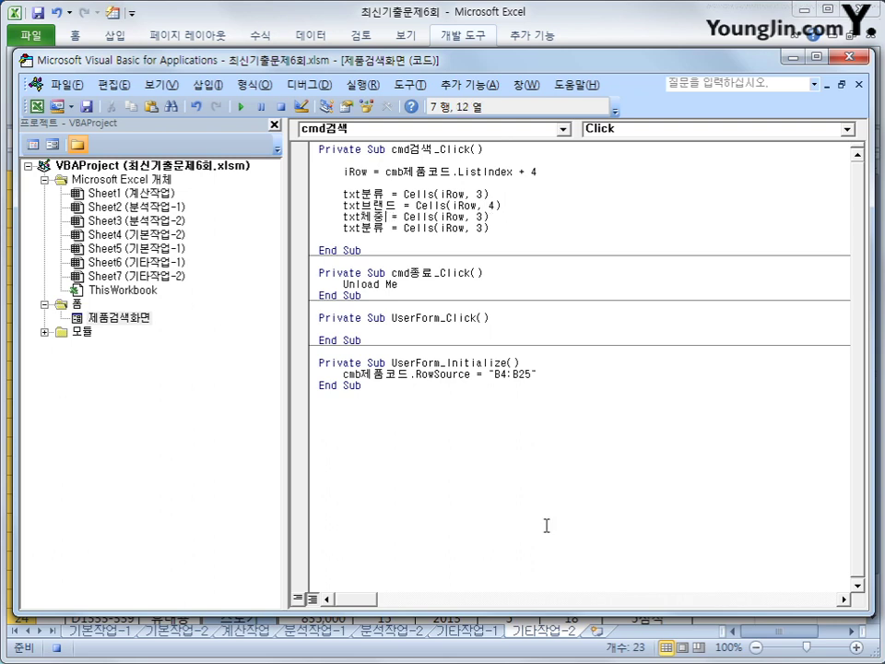
pyautogui.press('End')
pyautogui.press('Left')
pyautogui.press('Left')
pyautogui.write('5')
pyautogui.press('Delete')
# - Change the third copied line to txt제조년도 = Cells(iRow, 6)
pyautogui.press('Down')
pyautogui.press('Left')
pyautogui.press('Left')
pyautogui.press('Left')
pyautogui.press('Left')
pyautogui.press('Left')
pyautogui.press('Left')
pyautogui.press('Left')
pyautogui.press('Left')
pyautogui.press('Left')
pyautogui.press('Left')
pyautogui.press('Left')
pyautogui.press('Left')
pyautogui.press('Left')
pyautogui.press('Left')
pyautogui.press('Left')
pyautogui.press('Left')
pyautogui.press('Left')
pyautogui.press('Left')
pyautogui.write('ㅊ제조년도')
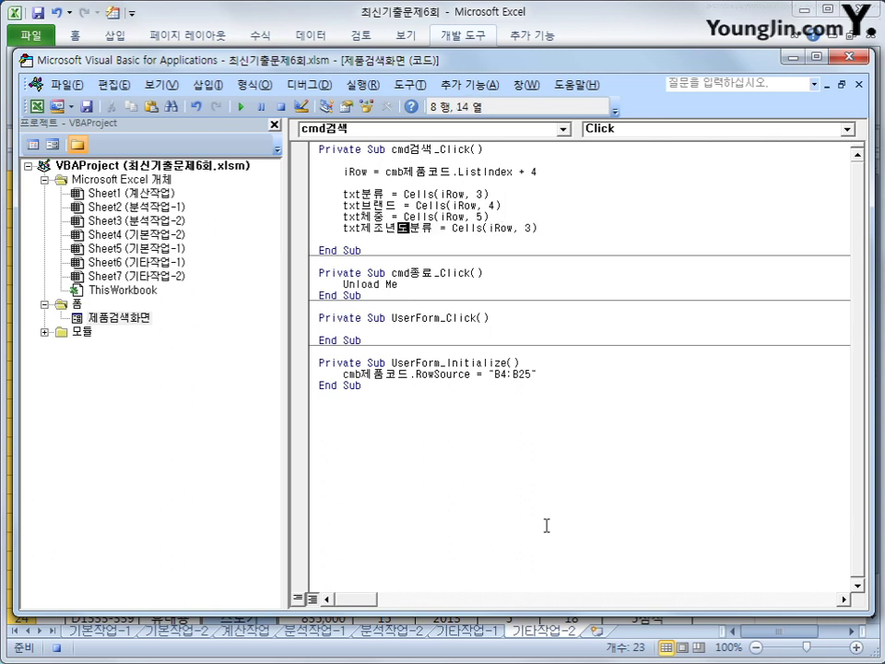
pyautogui.press('Delete')
pyautogui.press('Delete')
pyautogui.press('End')
pyautogui.press('Left')
pyautogui.press('BackSpace')
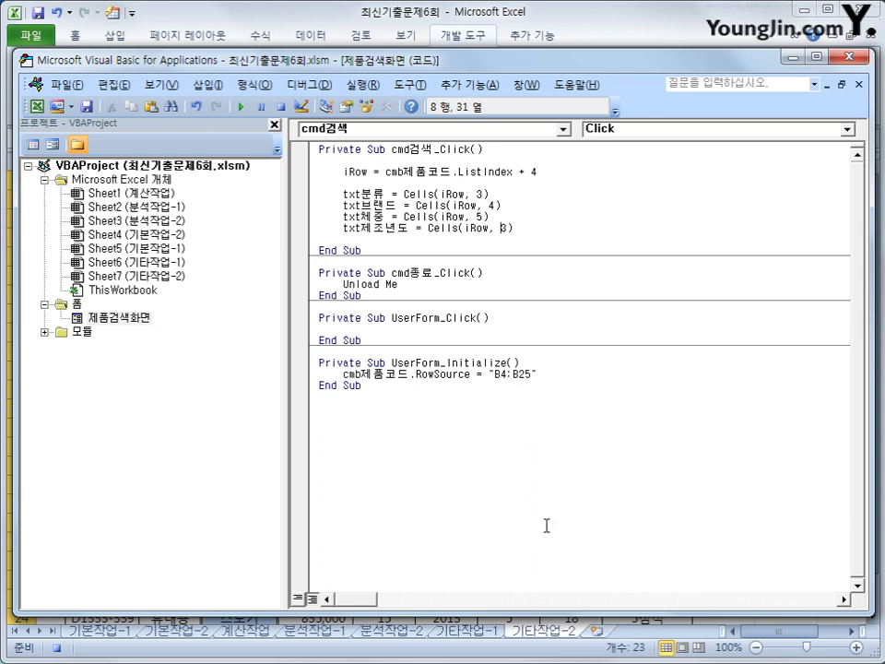
pyautogui.write('6')
# - Paste three more copies of the txt분류 assignment below the txt제조년도 line
pyautogui.press('End')
pyautogui.press('Return')
pyautogui.hotkey('ctrl', 'v')
pyautogui.press('Return')
pyautogui.hotkey('ctrl', 'v')
pyautogui.press('Return')
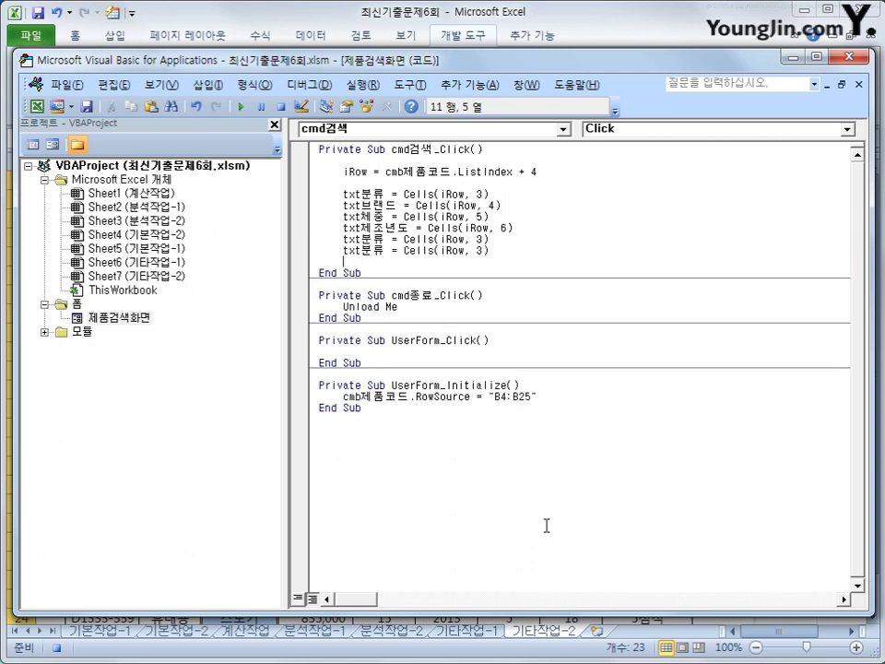
pyautogui.hotkey('ctrl', 'v')
pyautogui.press('Return')
# - Change the first of the newly pasted lines to txt각도조절 = Cells(iRow, 7)
pyautogui.press('Up')
pyautogui.press('Up')
pyautogui.press('Up')
pyautogui.press('Right')
pyautogui.press('Right')
pyautogui.press('Right')
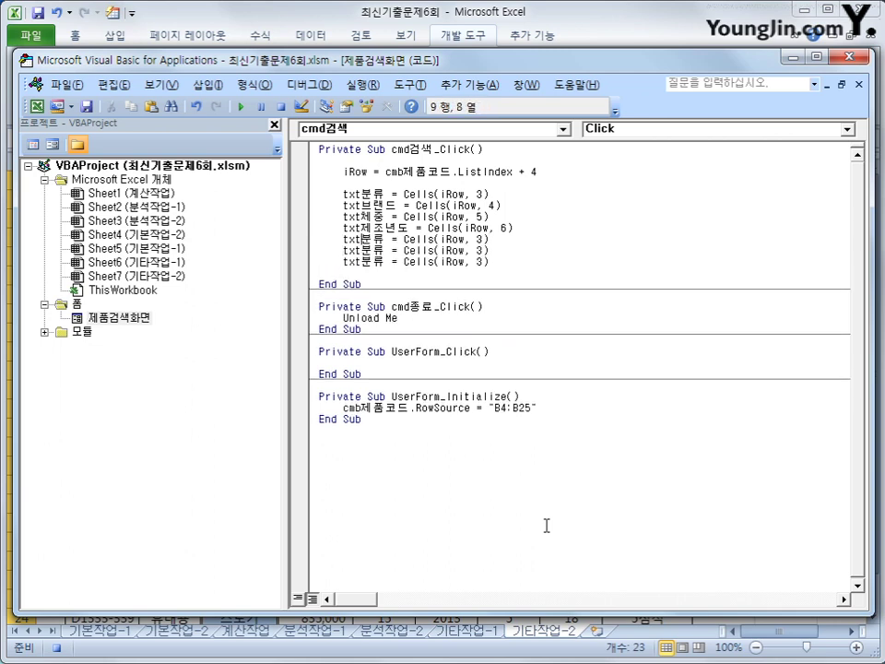
pyautogui.write('각도조제')
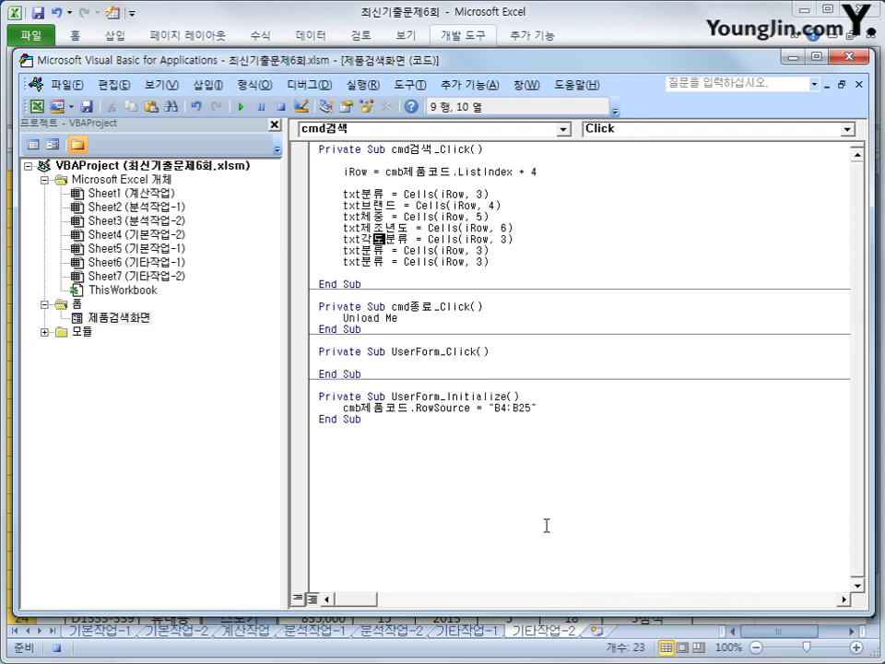
pyautogui.write('ㄹ')
pyautogui.press('Delete')
pyautogui.press('Delete')
pyautogui.press('End')
pyautogui.press('Left')
pyautogui.press('Left')
pyautogui.write('7')
pyautogui.press('Delete')
# - Change the second of the newly pasted lines to txt안전벨트 = Cells(iRow, 8)
pyautogui.press('Down')
pyautogui.press('Left')
pyautogui.press('Left')
pyautogui.press('Left')
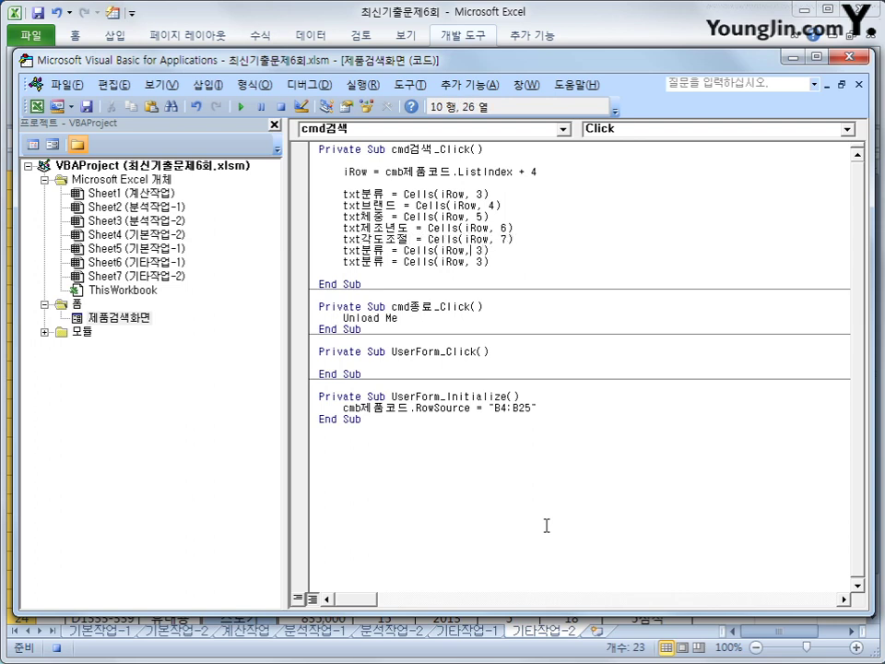
pyautogui.press('Left')
pyautogui.press('Left')
pyautogui.press('Left')
pyautogui.press('Left')
pyautogui.press('Left')
pyautogui.press('Left')
pyautogui.press('Left')
pyautogui.press('Left')
pyautogui.press('Left')
pyautogui.press('Left')
pyautogui.press('Left')
pyautogui.press('Left')
pyautogui.press('Left')
pyautogui.press('Left')
pyautogui.press('Left')
pyautogui.write('안전벨트')
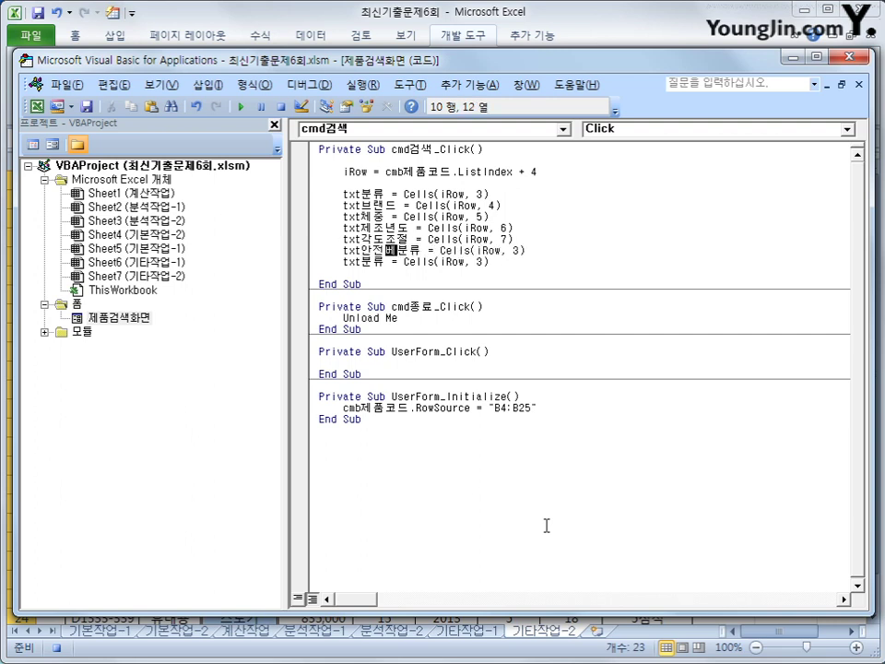
pyautogui.press('Delete')
pyautogui.press('Delete')
pyautogui.press('End')
pyautogui.press('Left')
pyautogui.press('Left')
pyautogui.write('8')
pyautogui.press('Delete')
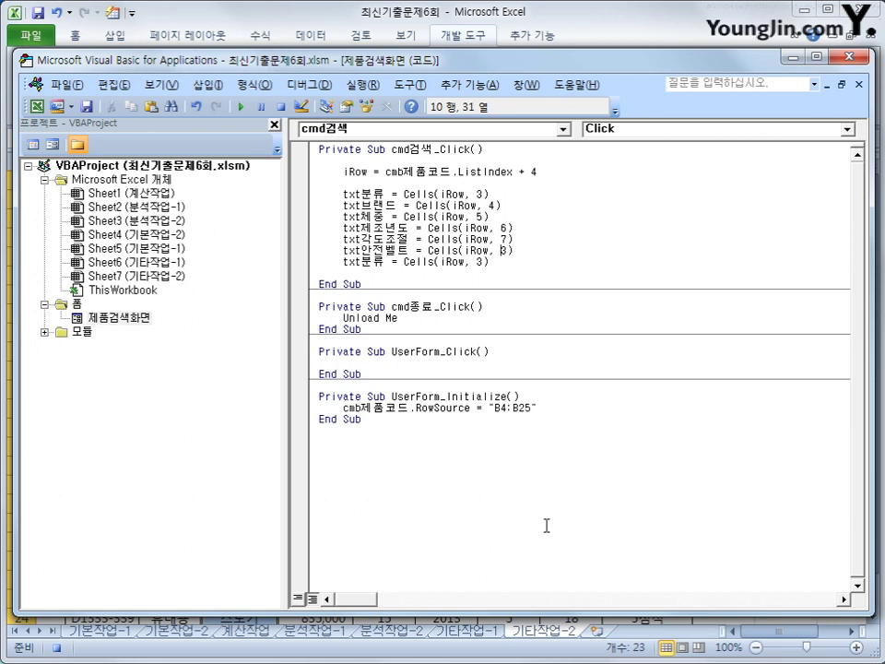
# - Set the column number in the txt체중 assignment to 6
pyautogui.press('Down')
pyautogui.press('Up')
pyautogui.press('Up')
pyautogui.press('Up')
pyautogui.press('Up')
pyautogui.press('Down')
pyautogui.press('End')
pyautogui.press('Up')
pyautogui.press('Left')
pyautogui.press('Left')
pyautogui.write('6')
pyautogui.press('Delete')
# - Set the column number in the txt제조년도 assignment to 7
pyautogui.press('Down')
pyautogui.press('Right')
pyautogui.press('Right')
pyautogui.press('Right')
pyautogui.hotkey('shift', 'Right')
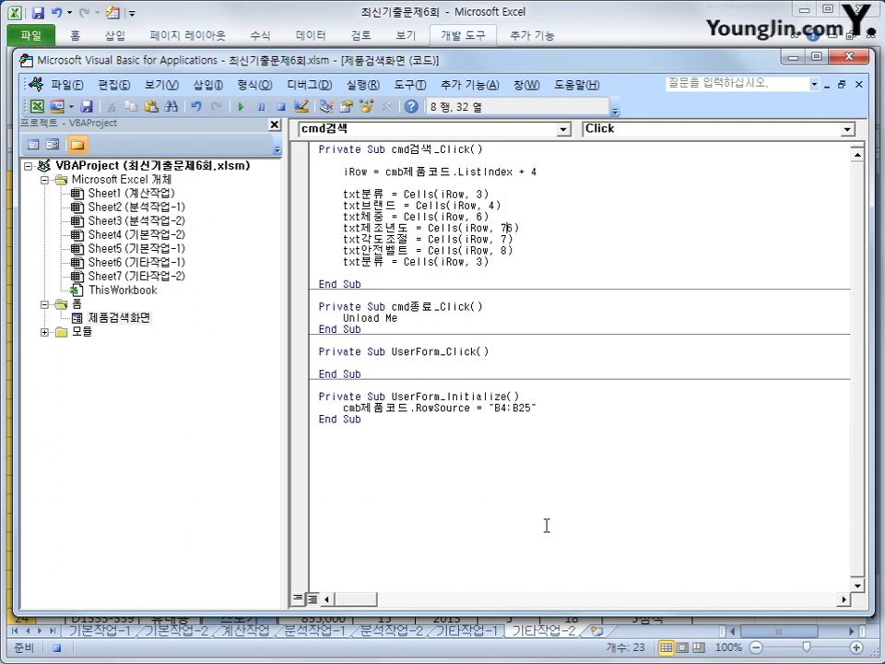
pyautogui.write('7')
# - Set the column number in the txt각도조절 assignment to 8
pyautogui.press('Down')
pyautogui.press('Left')
pyautogui.hotkey('shift', 'Right')
pyautogui.write('8')
pyautogui.press('Down')
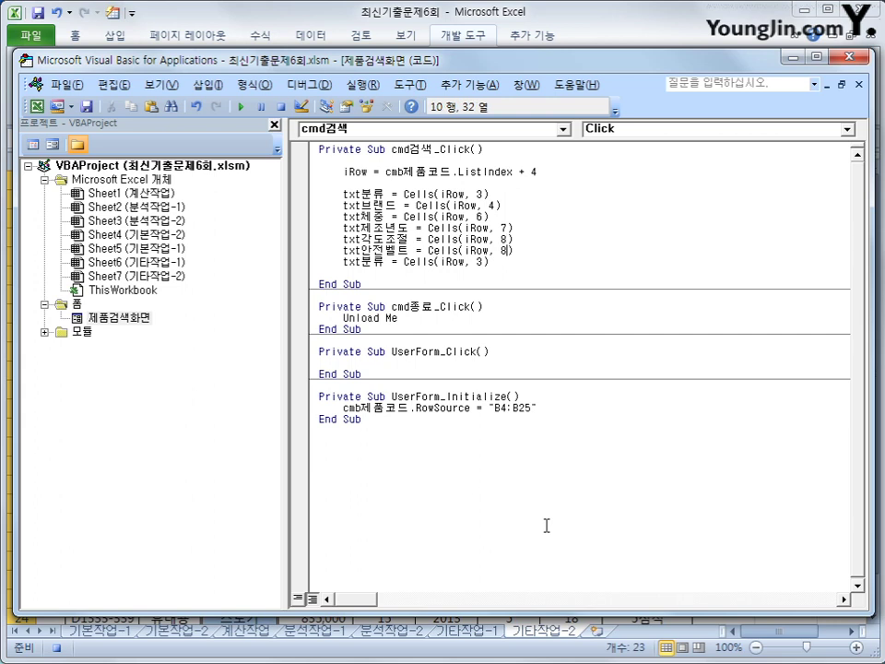
# - Set the column number in the txt안전벨트 assignment to 10
pyautogui.press('Left')
pyautogui.hotkey('shift', 'Right')
pyautogui.write('10')
pyautogui.press('Right')
# - Change the last remaining pasted txt분류 line to txt가격 = Cells(iRow, 5)
pyautogui.press('Down')
pyautogui.press('Left')
pyautogui.press('Left')
pyautogui.press('Left')
pyautogui.press('Left')
pyautogui.press('Left')
pyautogui.press('Left')
pyautogui.press('Left')
pyautogui.press('Left')
pyautogui.press('Left')
pyautogui.press('Left')
pyautogui.press('Left')
pyautogui.press('Left')
pyautogui.press('Left')
pyautogui.press('Left')
pyautogui.press('Left')
pyautogui.press('Left')
pyautogui.press('Left')
pyautogui.press('Left')
pyautogui.press('Left')
pyautogui.press('Left')
pyautogui.press('Left')
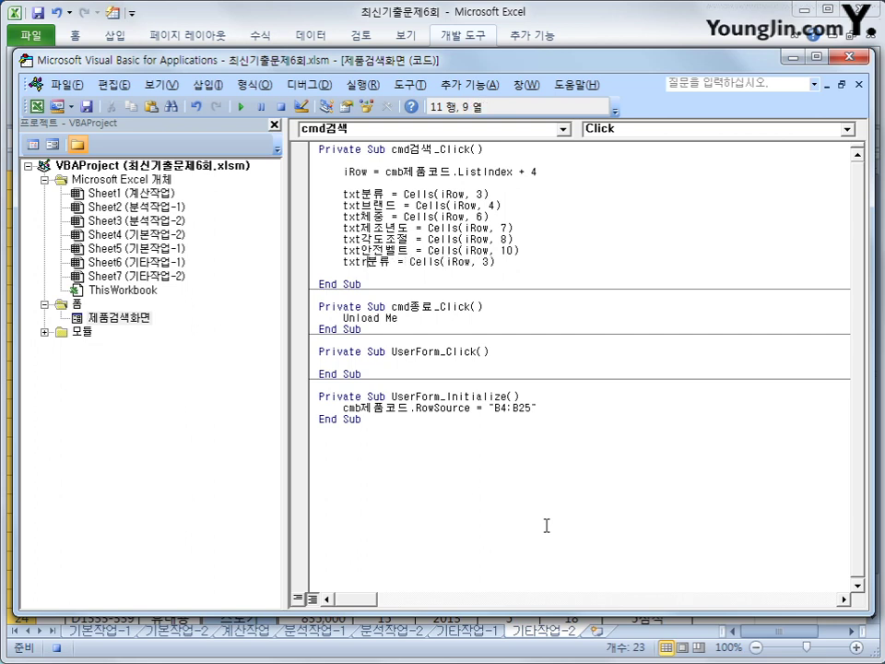
pyautogui.press('Delete')
pyautogui.press('Delete')
pyautogui.write('가격')
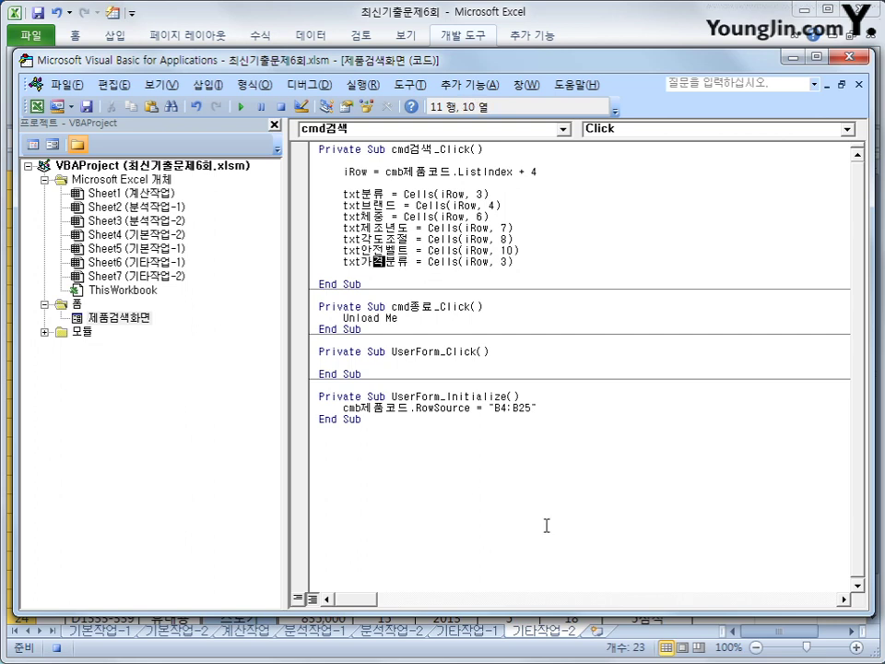
pyautogui.press('End')
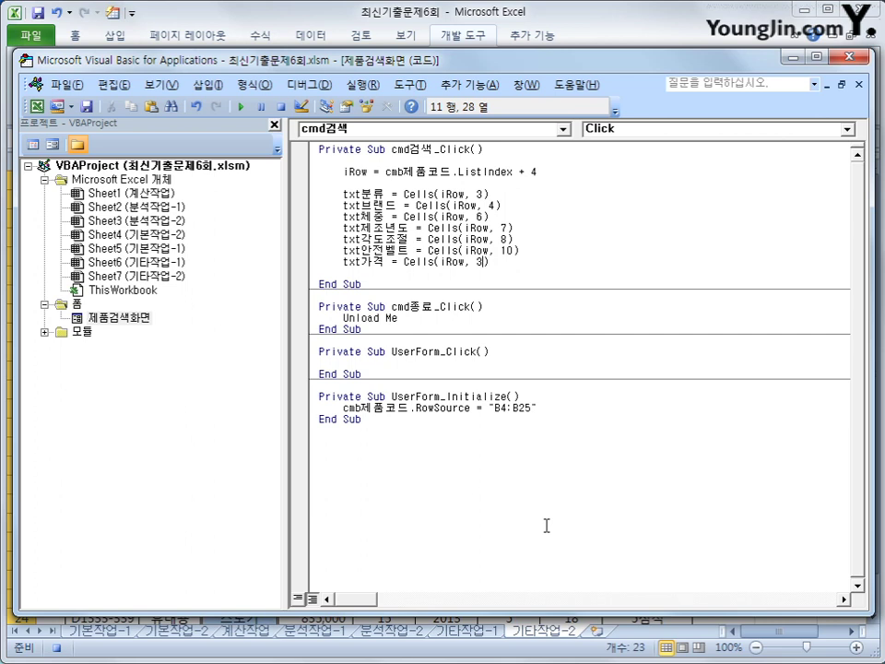
pyautogui.press('Left')
pyautogui.press('Left')
pyautogui.press('Delete')
pyautogui.write('5')
# - Paste one more txt분류 assignment below the txt가격 line and change it to txt판매량 = Cells(iRow, 9)
pyautogui.press('End')
pyautogui.press('Return')
pyautogui.write('txt분류 = Cells(iRow, 3)')
pyautogui.press('Left')
pyautogui.press('Left')
pyautogui.press('Left')
pyautogui.press('Left')
pyautogui.press('Left')
pyautogui.press('Left')
pyautogui.press('Left')
pyautogui.press('Left')
pyautogui.press('Left')
pyautogui.press('Left')
pyautogui.press('Left')
pyautogui.press('Left')
pyautogui.press('Left')
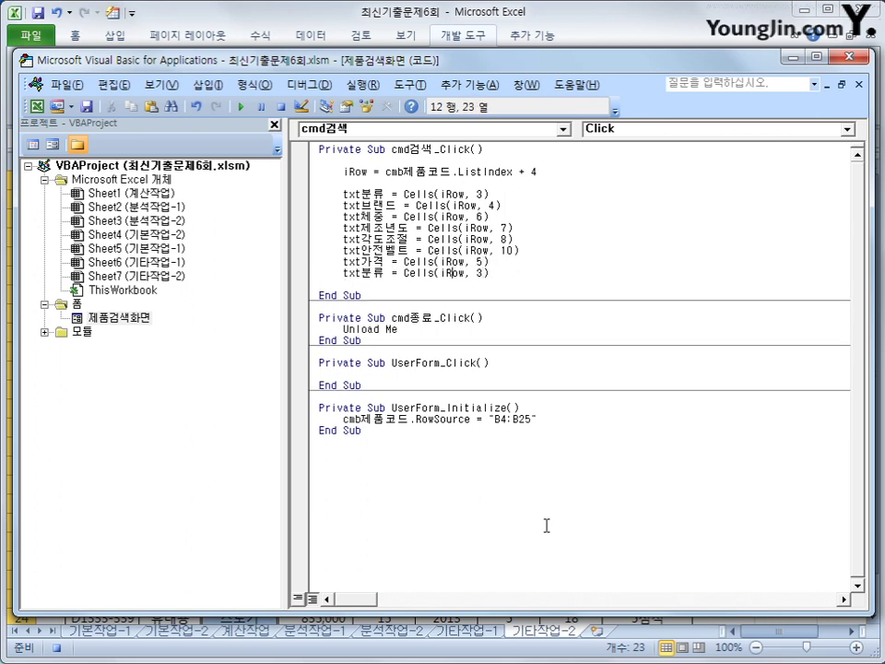
pyautogui.press('Left')
pyautogui.press('Left')
pyautogui.press('Left')
pyautogui.press('Left')
pyautogui.press('Left')
pyautogui.press('Left')
pyautogui.write('판ㅁ')
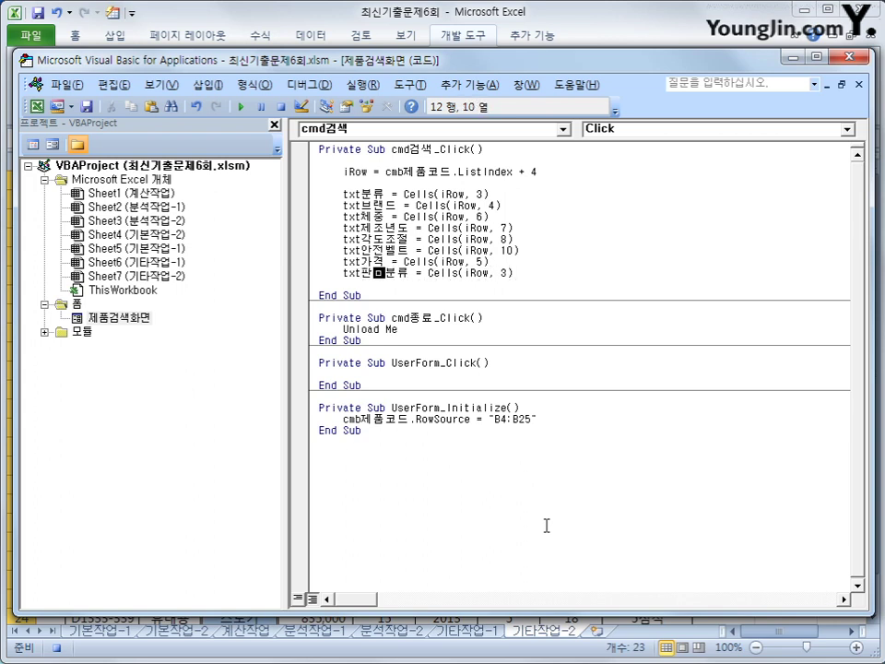
pyautogui.write('ㅐ')
pyautogui.press('Delete')
pyautogui.press('Delete')
pyautogui.write('량')
pyautogui.press('End')
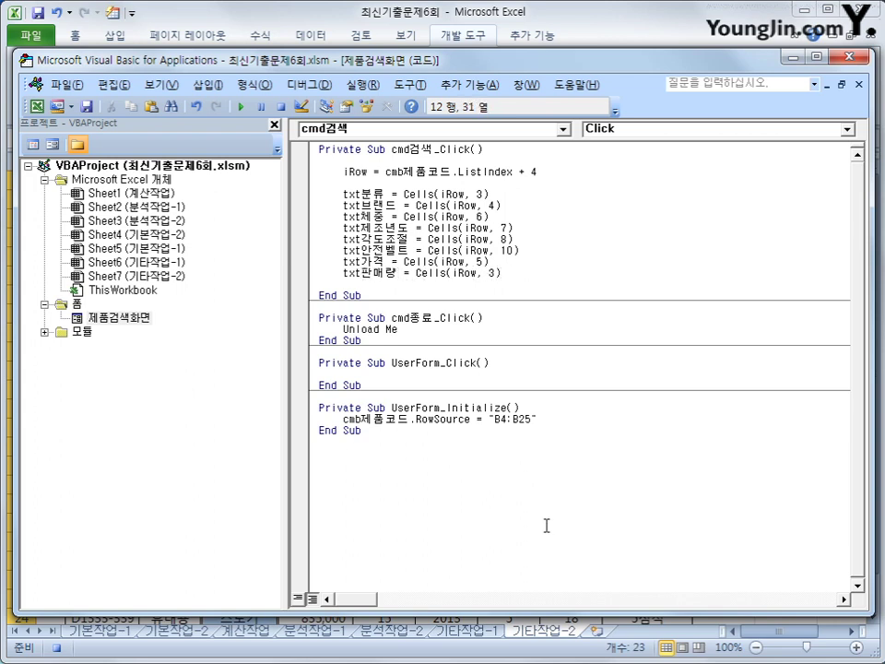
pyautogui.press('Left')
pyautogui.press('Left')
pyautogui.write('9')
pyautogui.press('Delete')
pyautogui.press('End')
# - Close the code editor and open the 제품검색 form from the worksheet
pyautogui.click(863, 63)
pyautogui.click(761, 293)
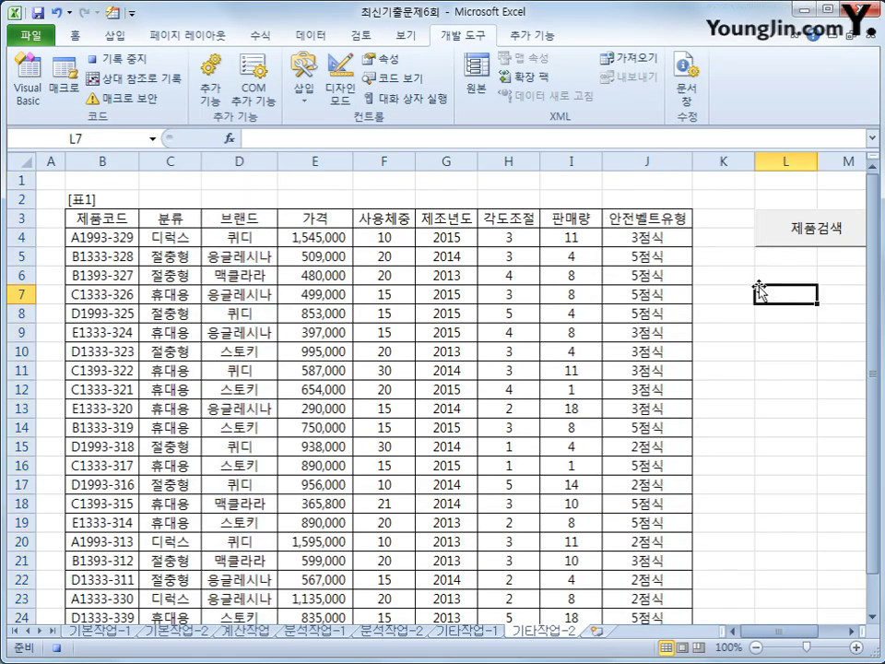
pyautogui.click(801, 233)
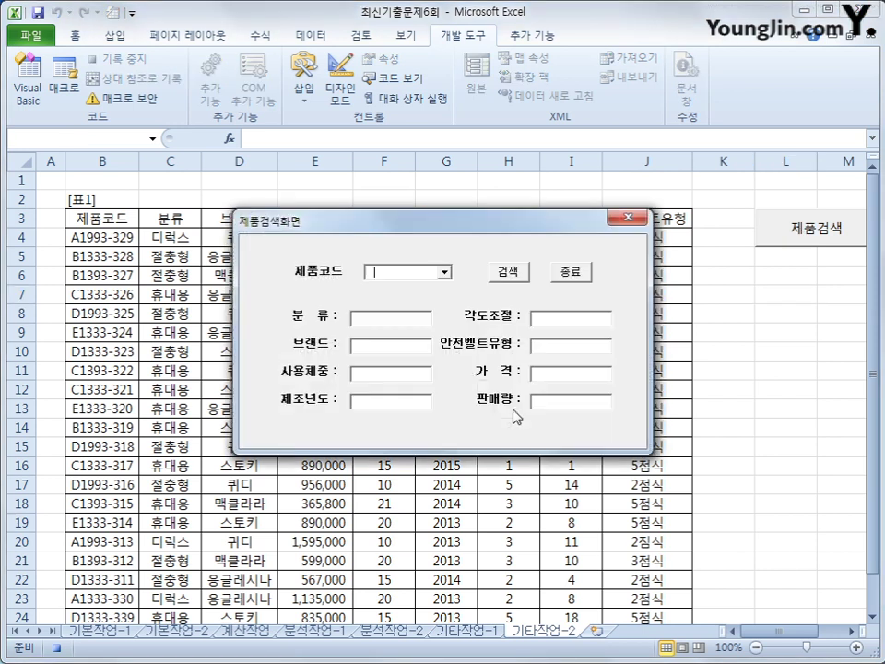
# - Search the form for product code A1993-329, compare the filled fields with the table's columns, and exit the form
pyautogui.click(446, 273)
pyautogui.moveTo(369, 221); pyautogui.dragTo(558, 210)
pyautogui.click(698, 261)
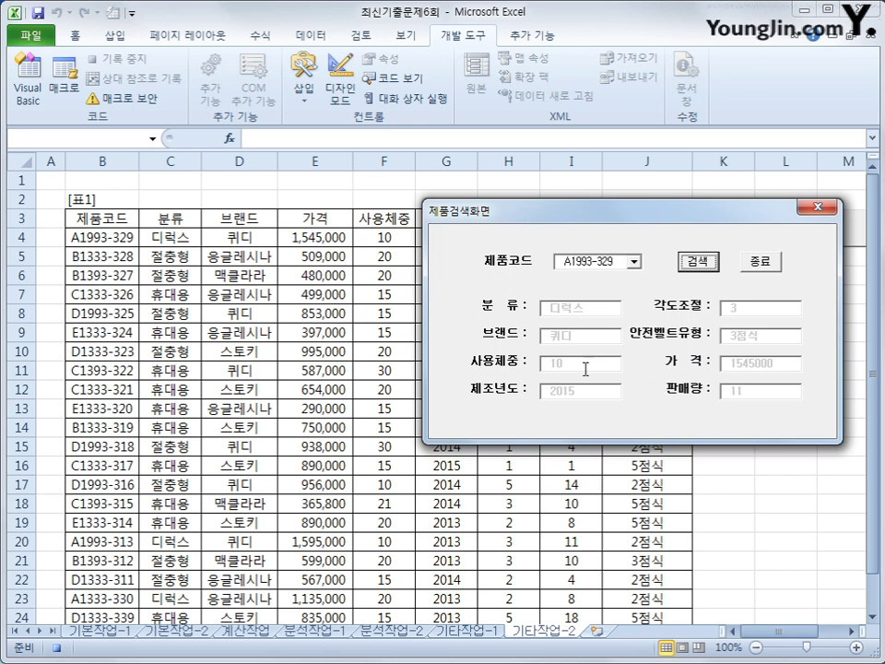
pyautogui.moveTo(604, 212); pyautogui.dragTo(607, 317)
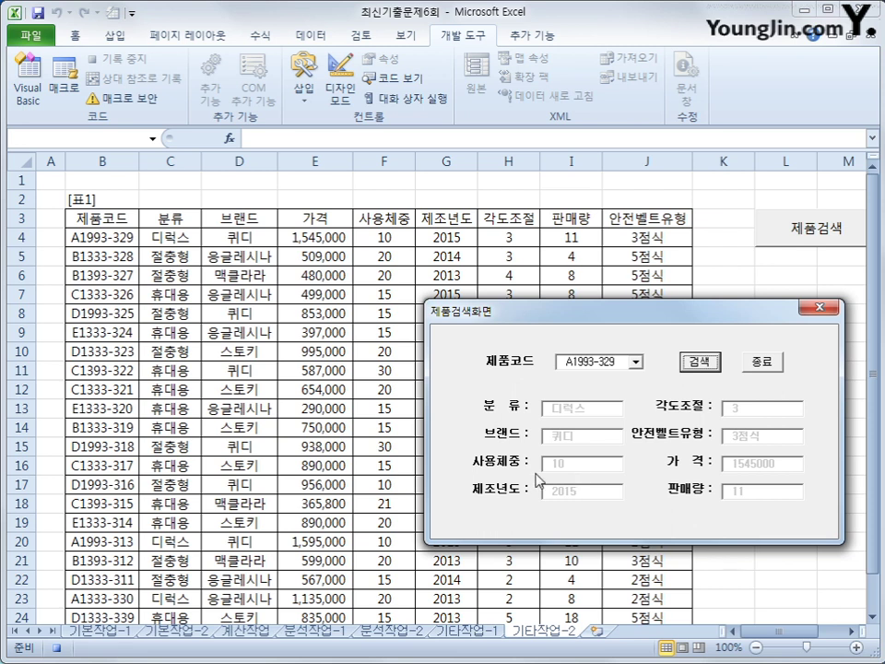
pyautogui.click(771, 360)
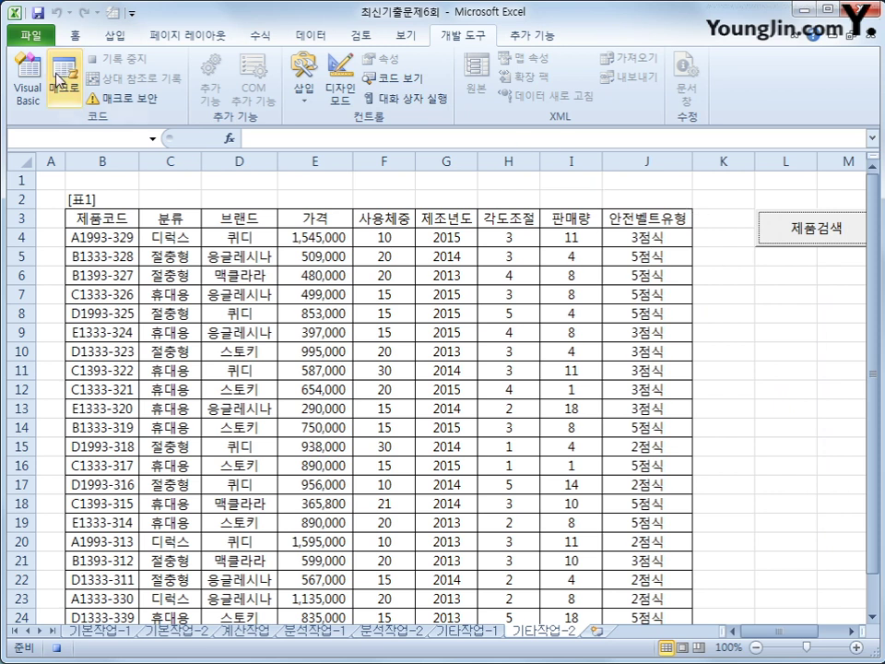
# - Reopen the form's code and start an If Cells(iRow, 6) <= 10 Then block below the txt판매량 line
pyautogui.click(28, 84)
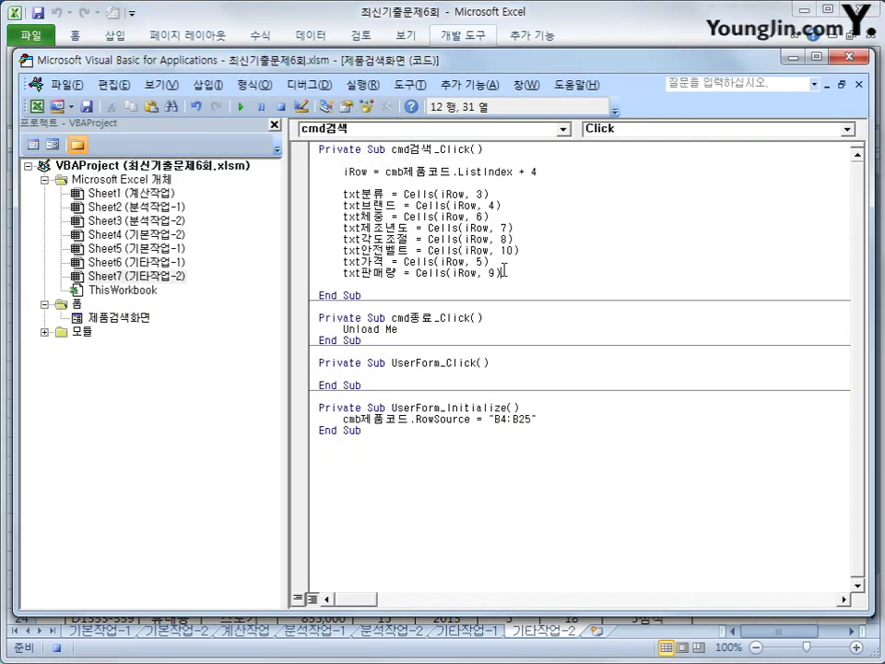
pyautogui.press('Return')
pyautogui.press('Return')
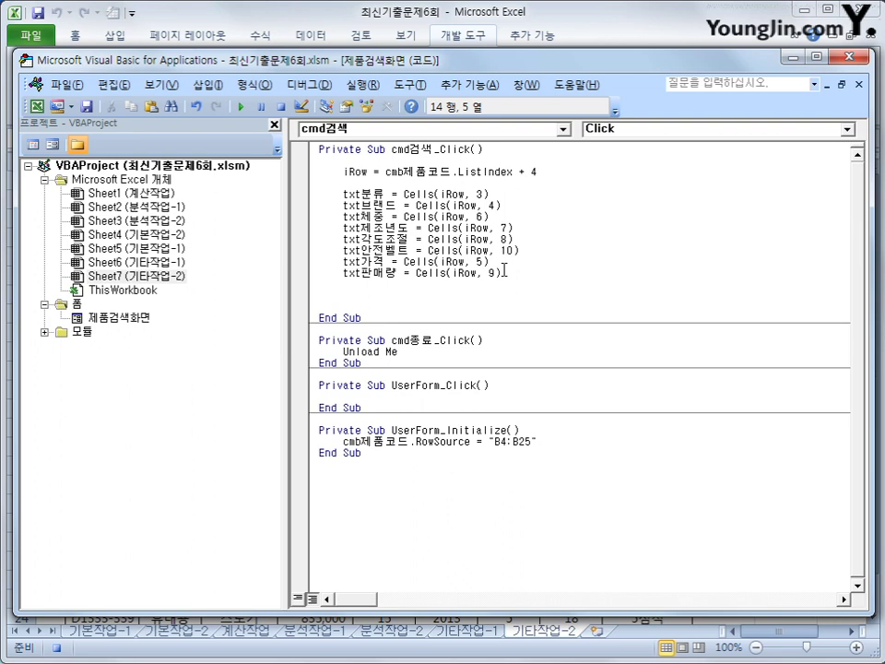
pyautogui.write('if cells(iRow, ')
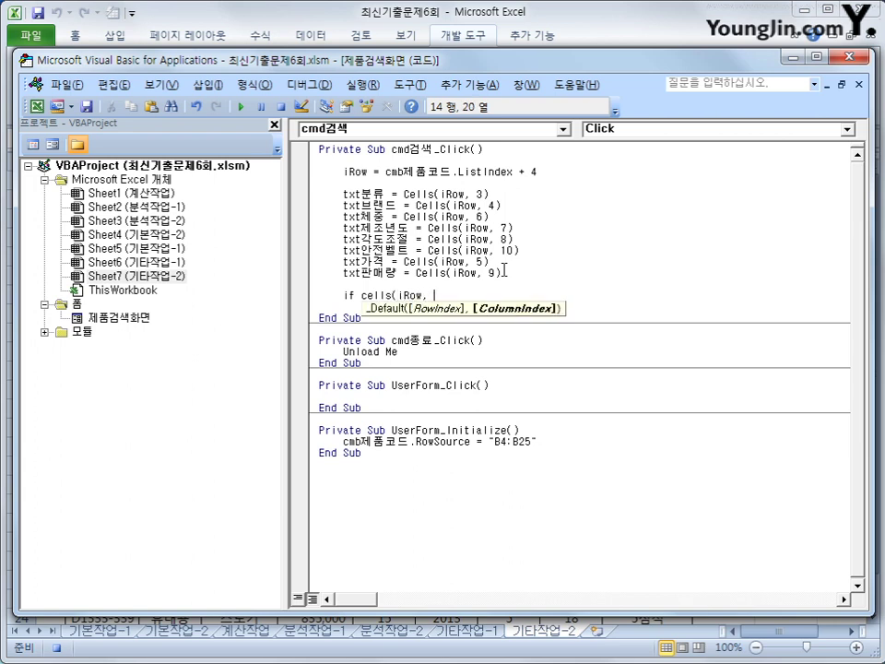
pyautogui.write('6)')
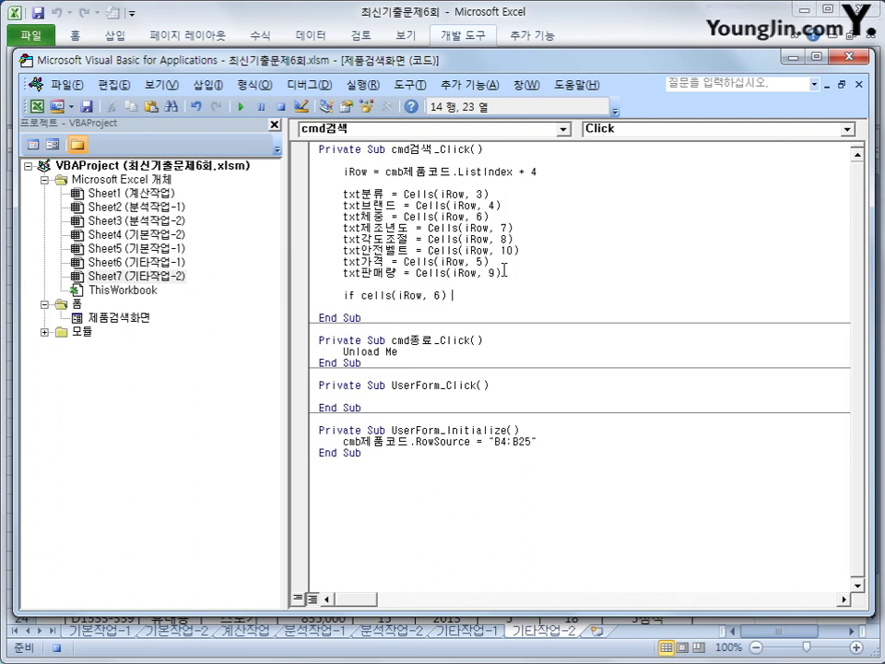
pyautogui.write(' <=10 then')
pyautogui.press('Return')
pyautogui.press('Tab')
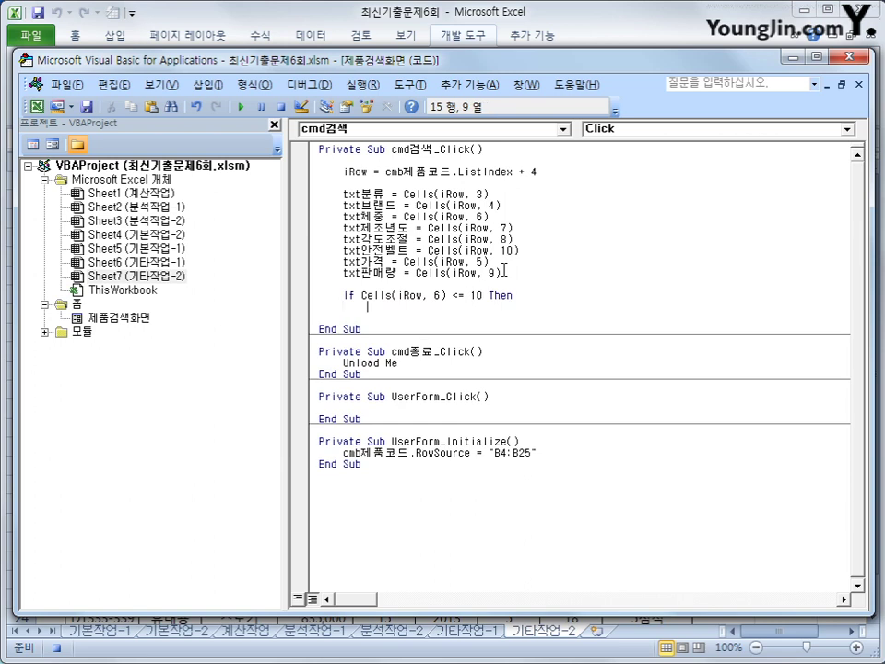
# - Inside the If block add MsgBox cmb제품코드 & "는 신생아용입니다." and finish the block with End If
pyautogui.write('msgbox "')
pyautogui.press('BackSpace')
pyautogui.press('BackSpace')
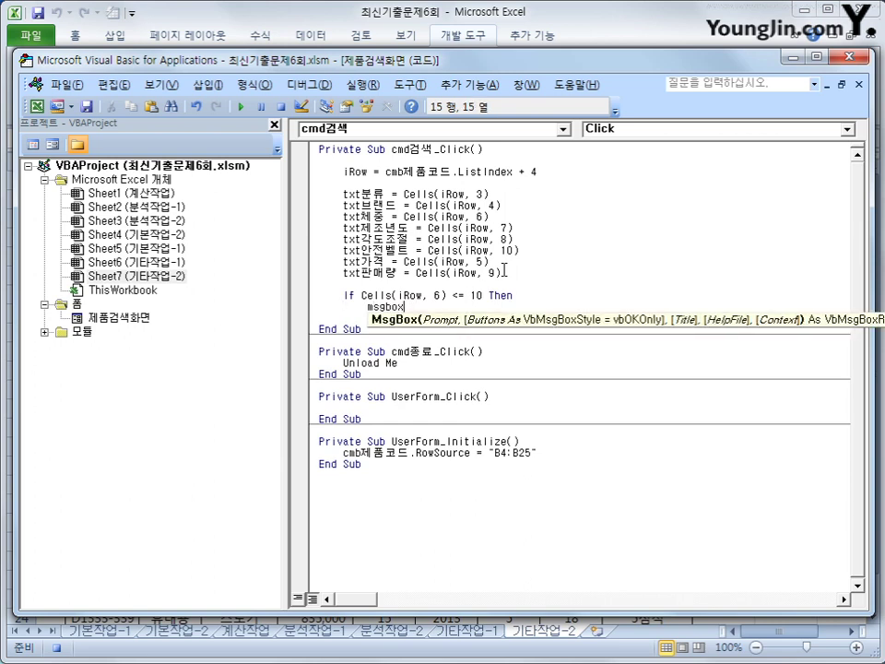
pyautogui.write('cmb')
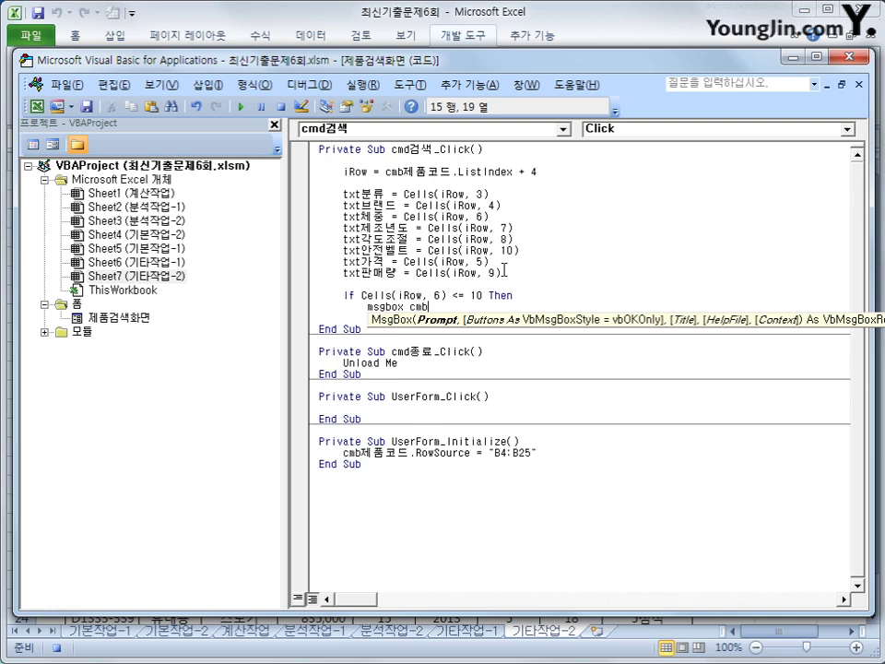
pyautogui.write('제품코드')
pyautogui.write(' & ')
pyautogui.write('"재고')
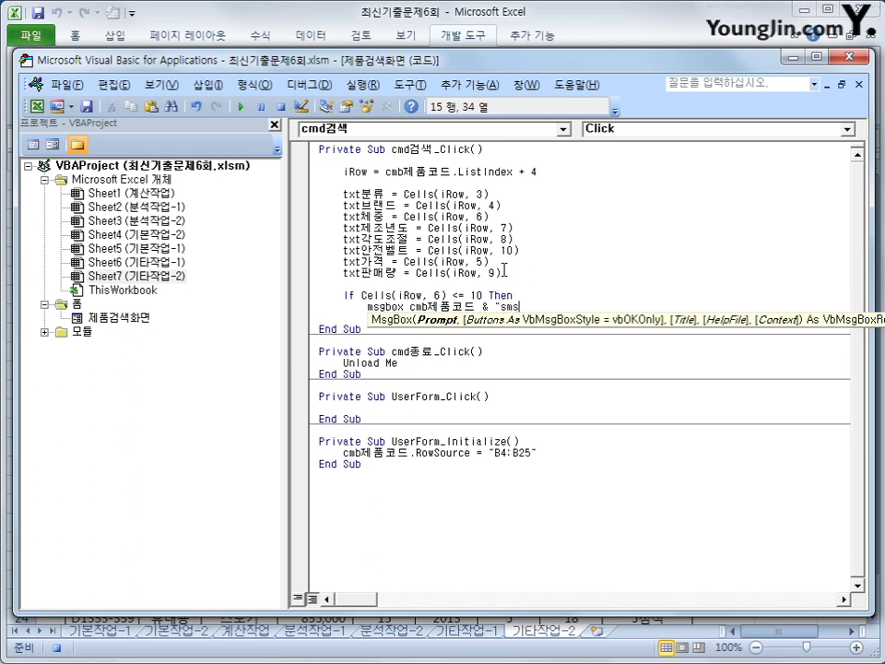
pyautogui.press('BackSpace')
pyautogui.press('BackSpace')
pyautogui.write('는 ')
pyautogui.write('신생아요')
pyautogui.write('입니')
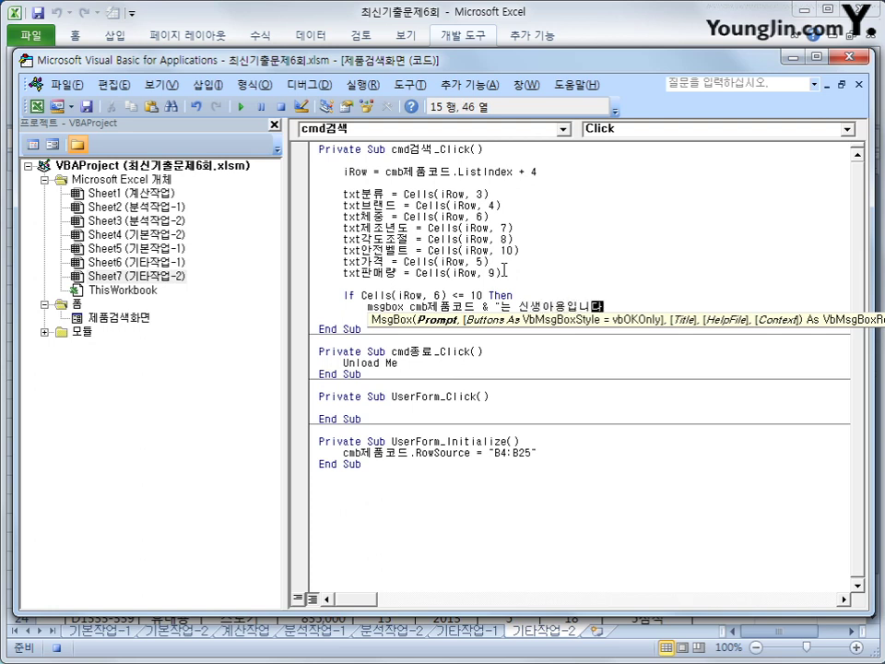
pyautogui.write('다".')
pyautogui.press('Right')
pyautogui.press('Return')
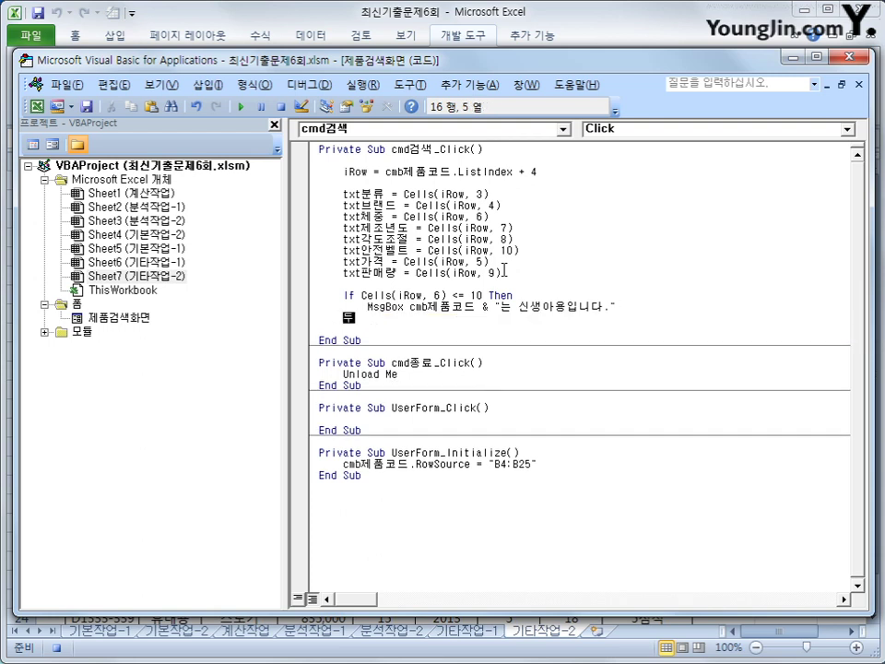
pyautogui.write('end if')
pyautogui.press('Return')
# - Return to the worksheet and open the 제품검색 form to test the message
pyautogui.click(858, 56)
pyautogui.click(817, 233)
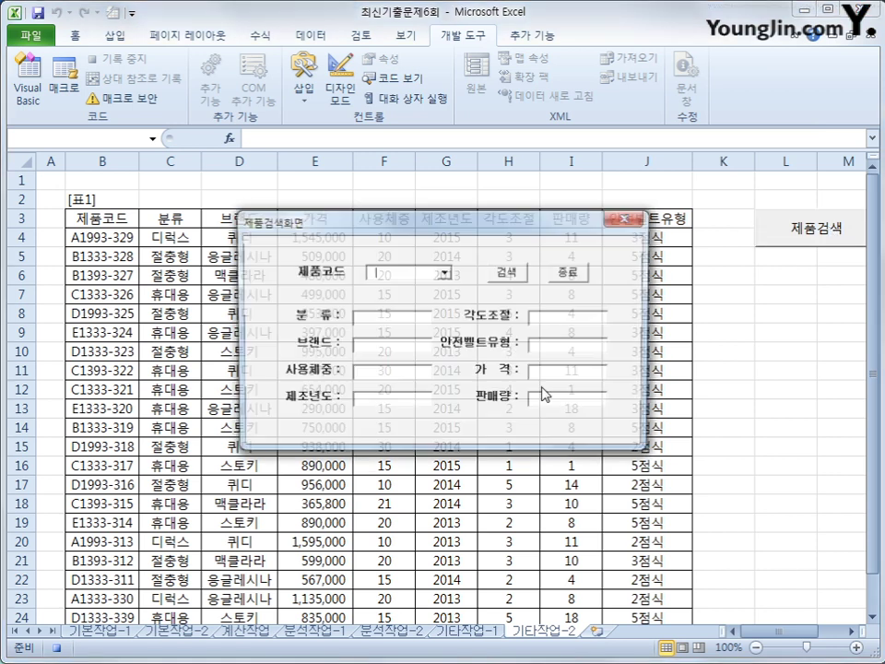
# - Move the search form clear of the table's top rows, search for product code A1993-329, and dismiss the newborn-use message
pyautogui.click(445, 272)
pyautogui.moveTo(433, 219); pyautogui.dragTo(501, 346)
pyautogui.click(490, 359)
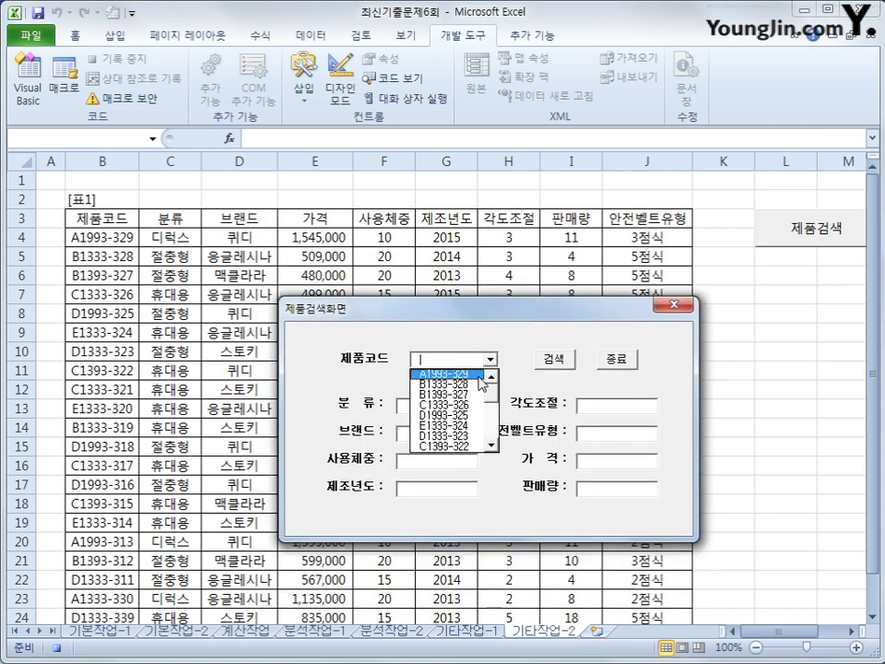
pyautogui.click(478, 376)
pyautogui.click(554, 359)
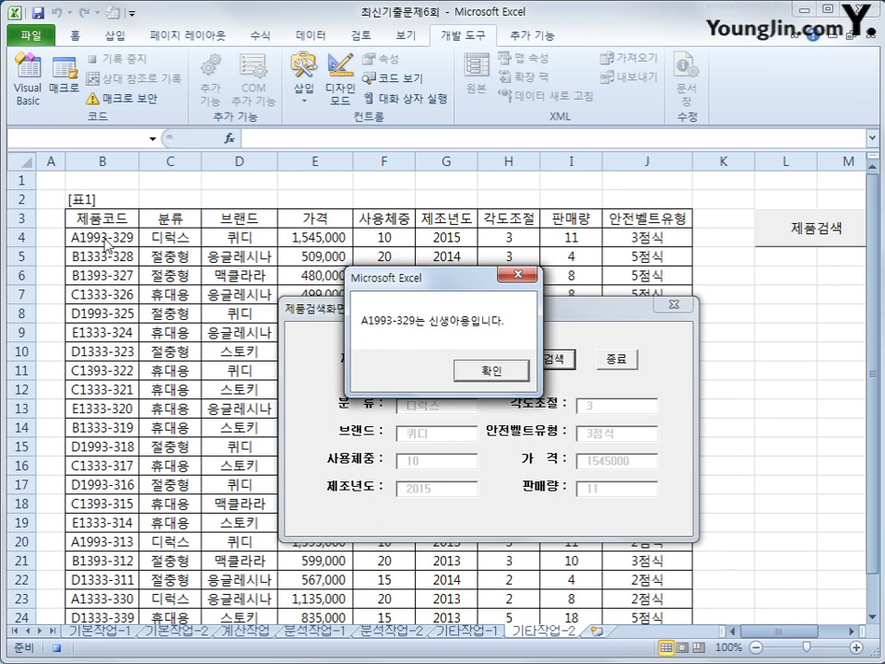
pyautogui.click(491, 372)
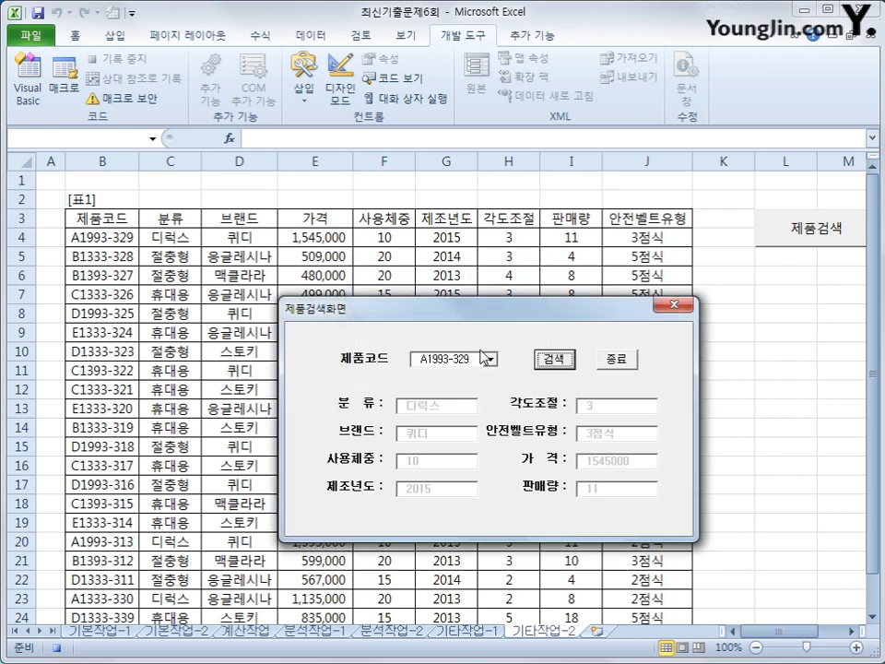